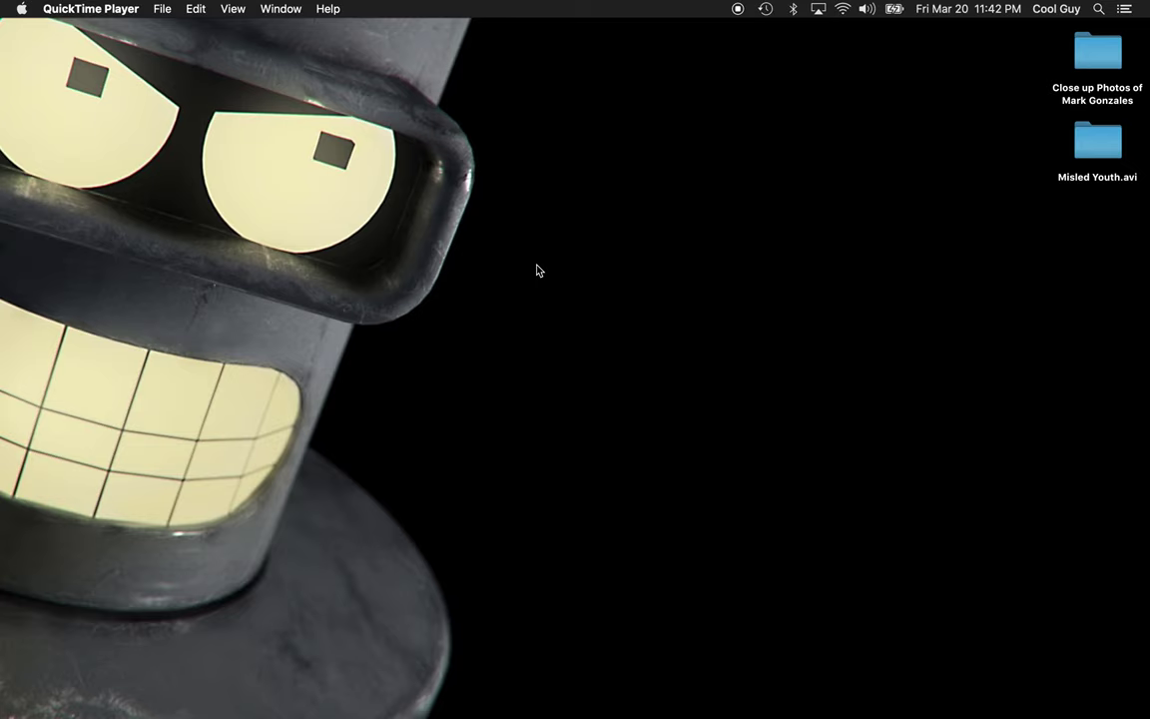
- Switch to Illustrator and create a new CMYK document named Santa Cruz, 1500 px wide and 1500 px high
{"action": "key", "text": "super+Tab"}
{"action": "key", "text": "super+Tab"}
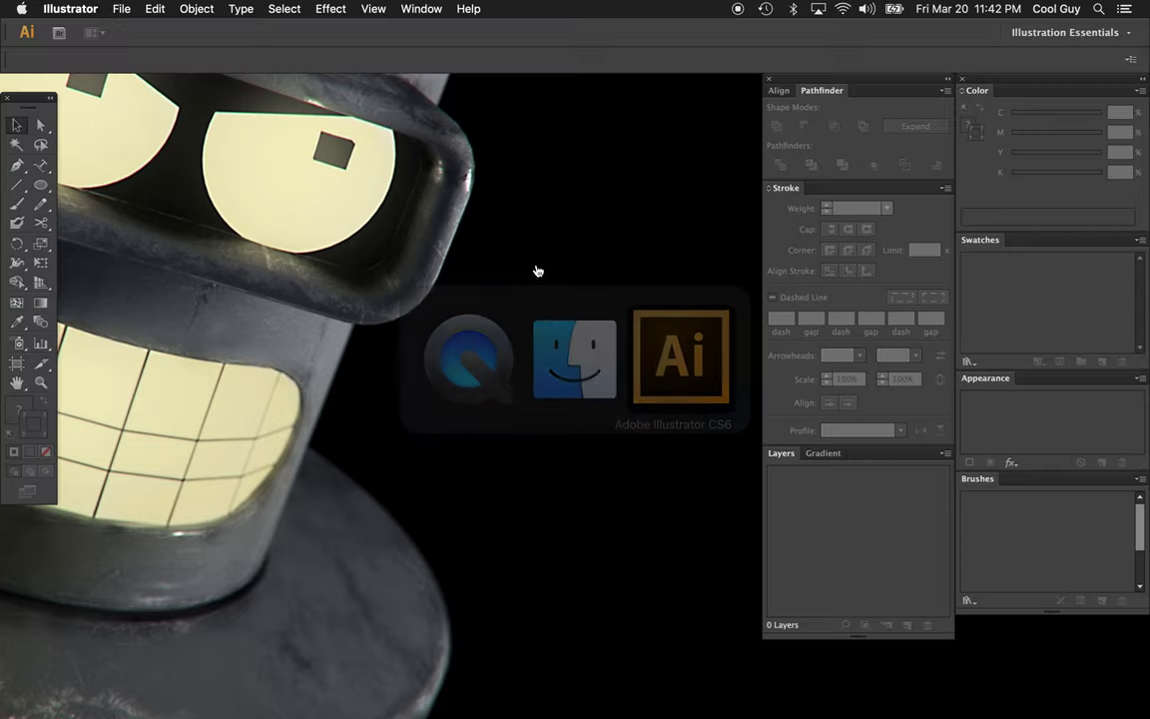
{"action": "left_click", "coordinate": [120, 9]}
{"action": "left_click", "coordinate": [135, 30]}
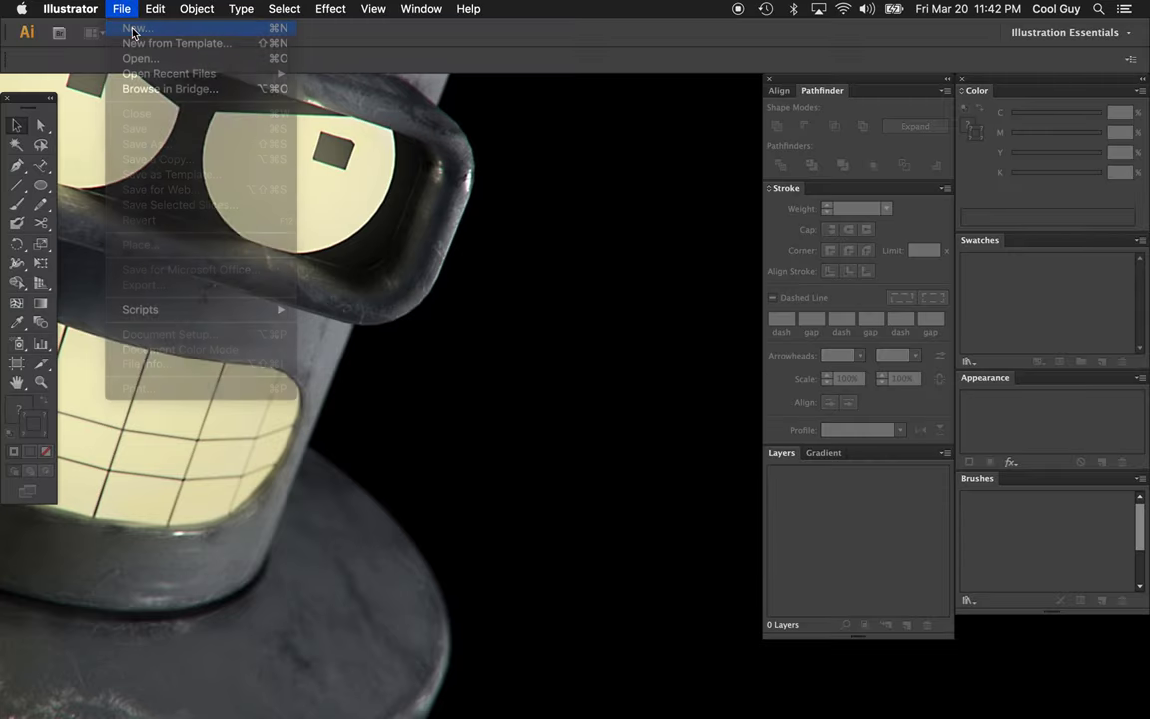
{"action": "type", "text": "Santa Cruz"}
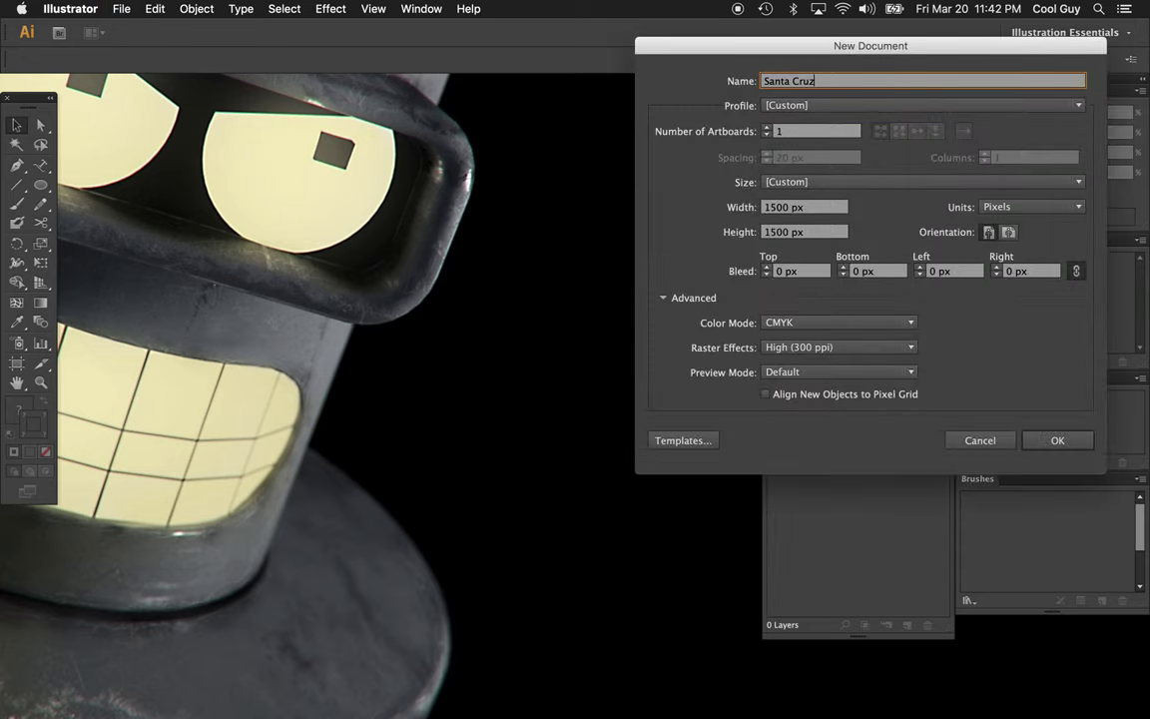
{"action": "left_click", "coordinate": [796, 209]}
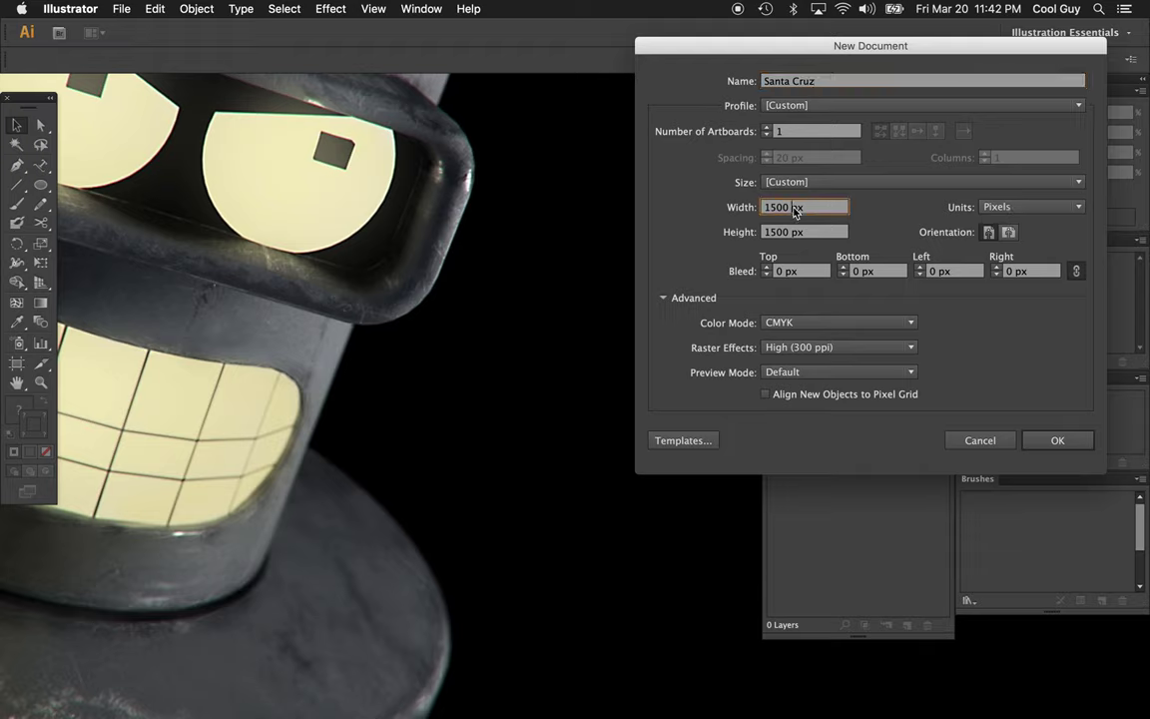
{"action": "left_click", "coordinate": [780, 234]}
{"action": "left_click", "coordinate": [1056, 442]}
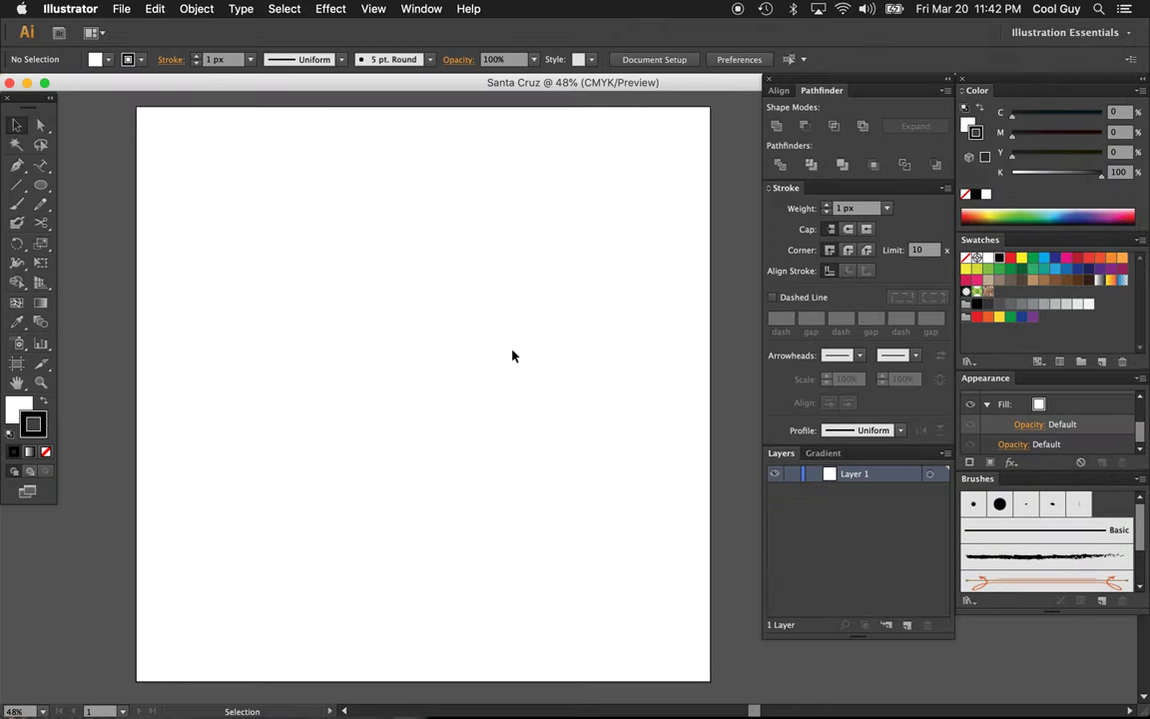
- Switch to Google Chrome, search Google Images for "santa cruz logo" and capture a screenshot of the enlarged red dot sticker
{"action": "key", "text": "super+space"}
{"action": "type", "text": "chro"}
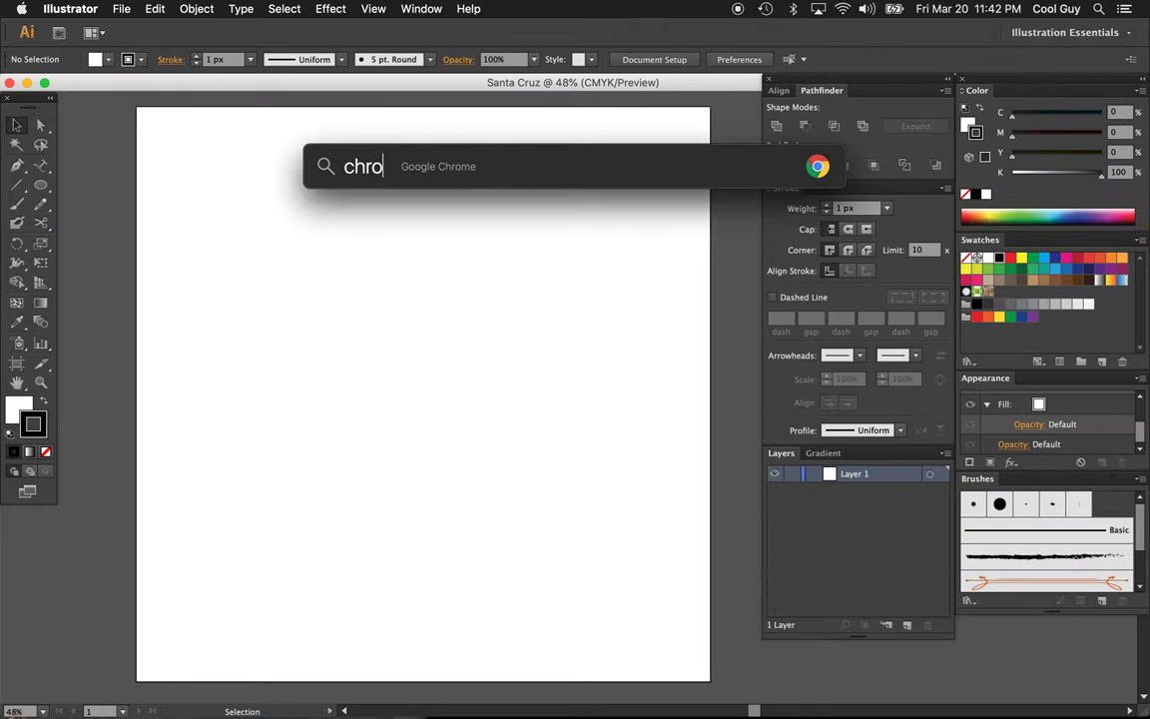
{"action": "key", "text": "Return"}
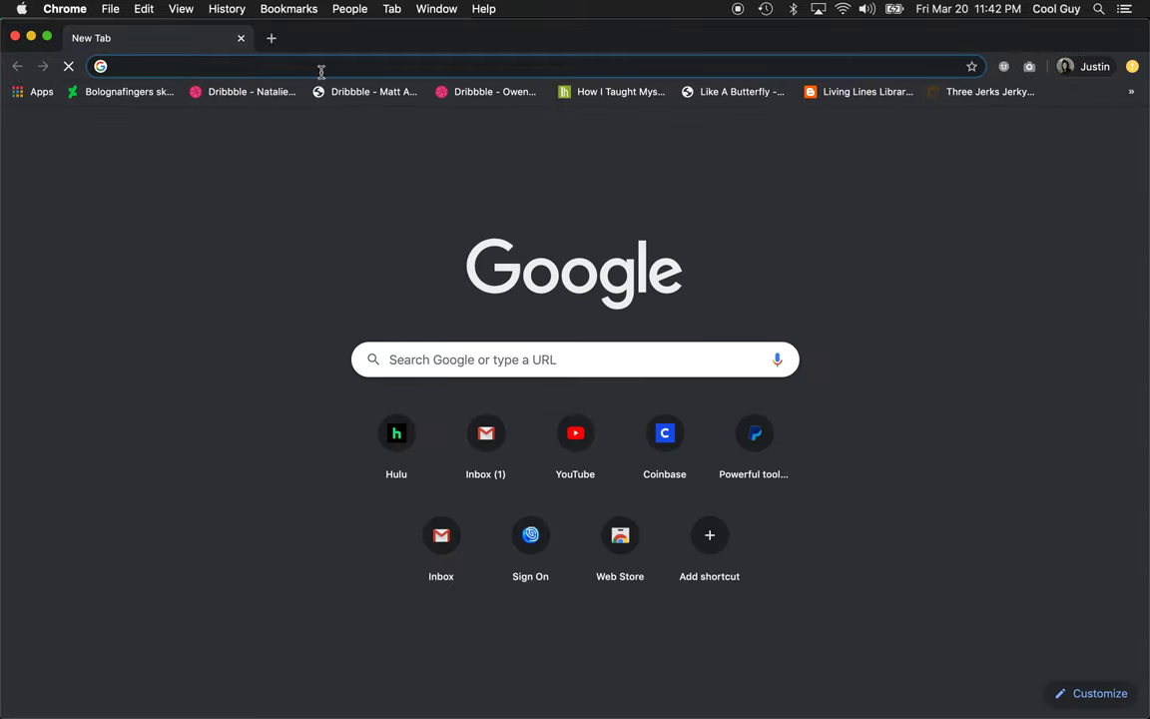
{"action": "type", "text": "santa"}
{"action": "key", "text": "Return"}
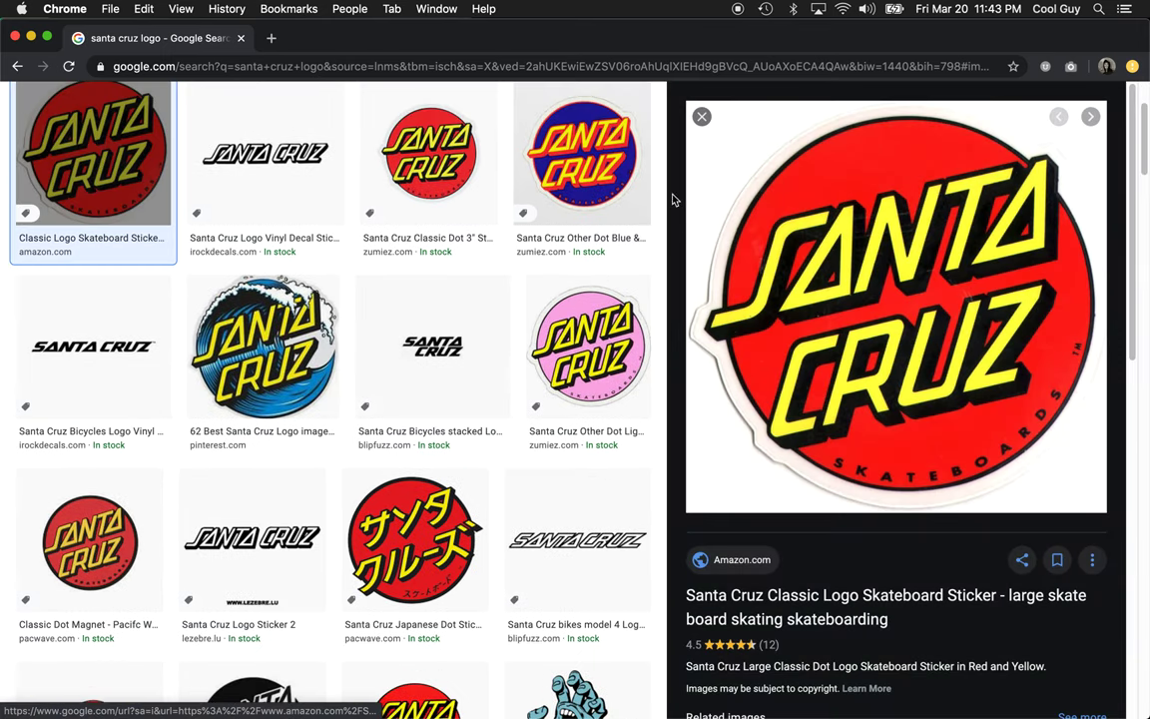
{"action": "key", "text": "super+shift+4"}
{"action": "left_click_drag", "start_coordinate": [689, 104], "coordinate": [1096, 511]}
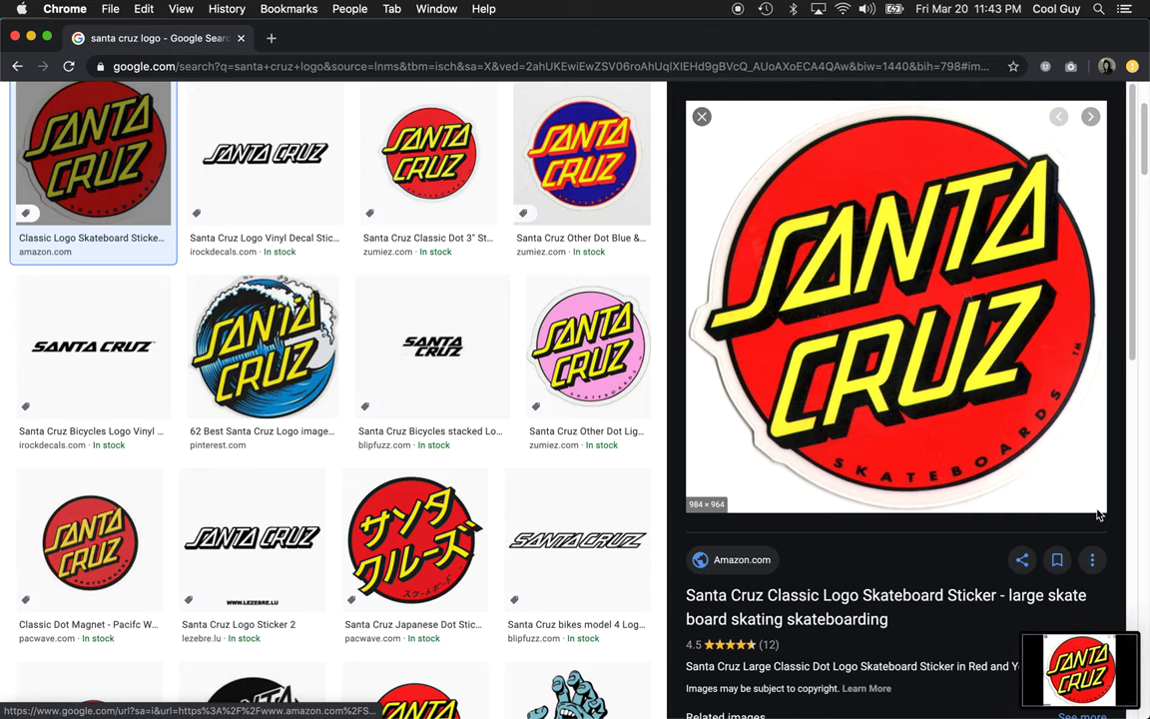
- Switch back to Illustrator, place the logo screenshot from the Desktop and move it off the artboard to its left side
{"action": "key", "text": "super+Tab"}
{"action": "key", "text": "z"}
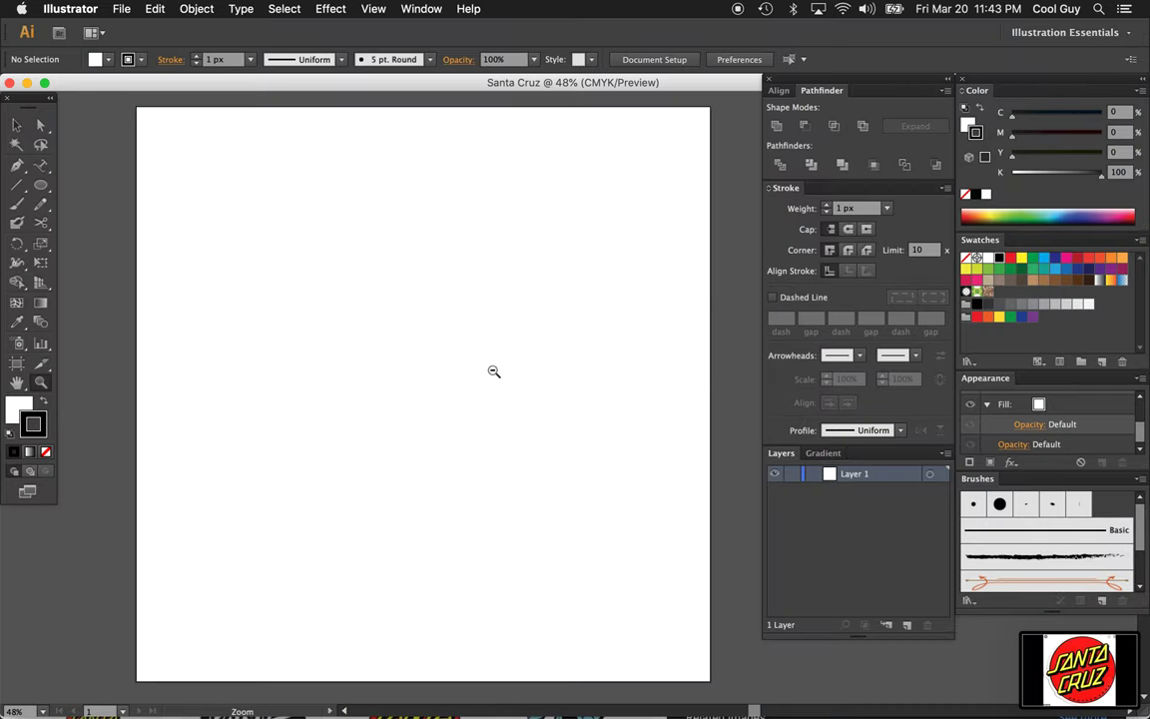
{"action": "left_click", "coordinate": [494, 370], "text": "alt"}
{"action": "left_click", "coordinate": [493, 370], "text": "alt"}
{"action": "key", "text": "v"}
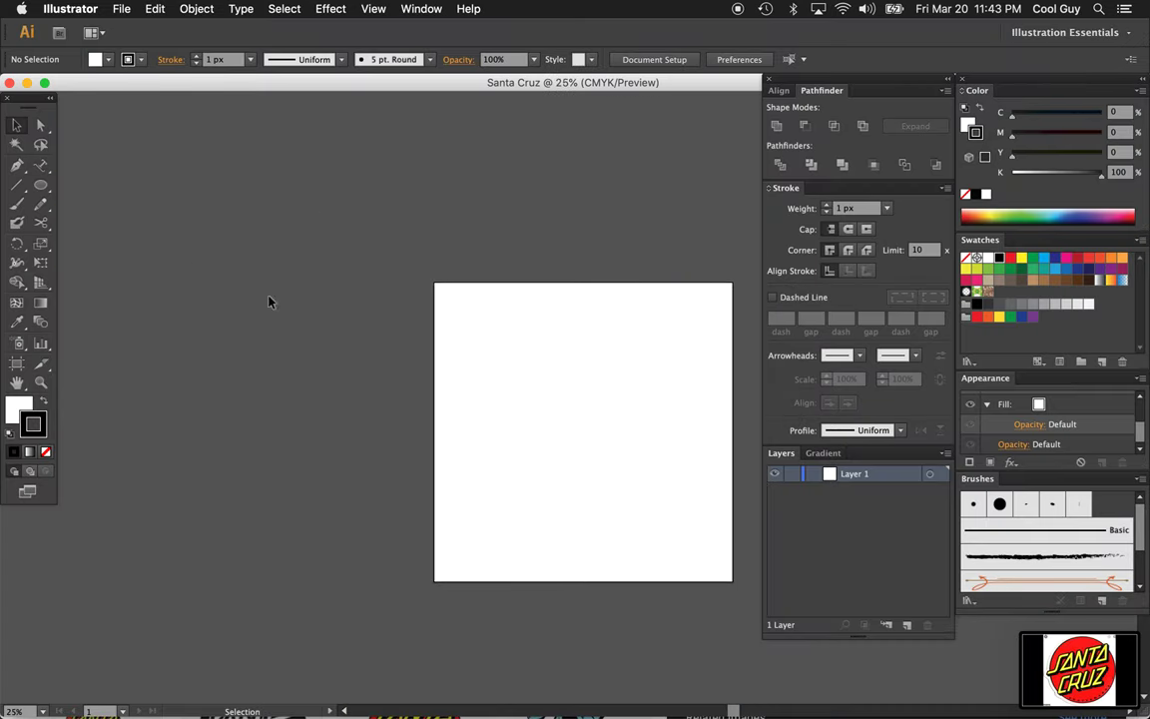
{"action": "left_click", "coordinate": [121, 9]}
{"action": "left_click", "coordinate": [135, 243]}
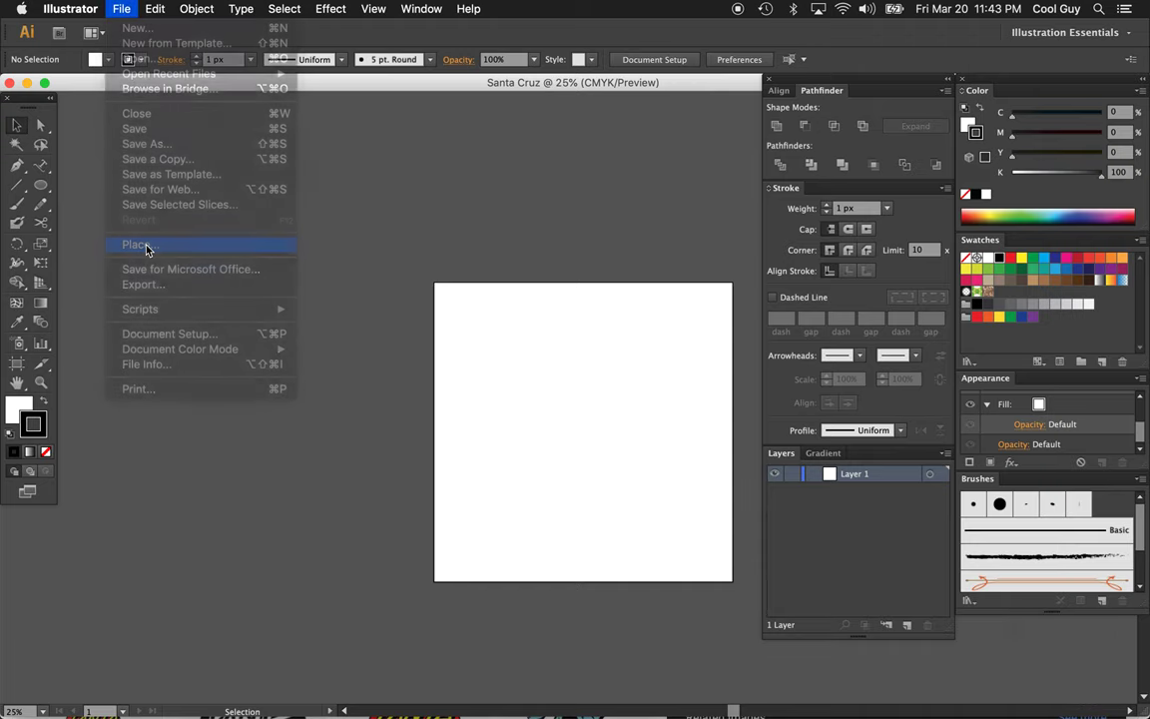
{"action": "left_click", "coordinate": [467, 178]}
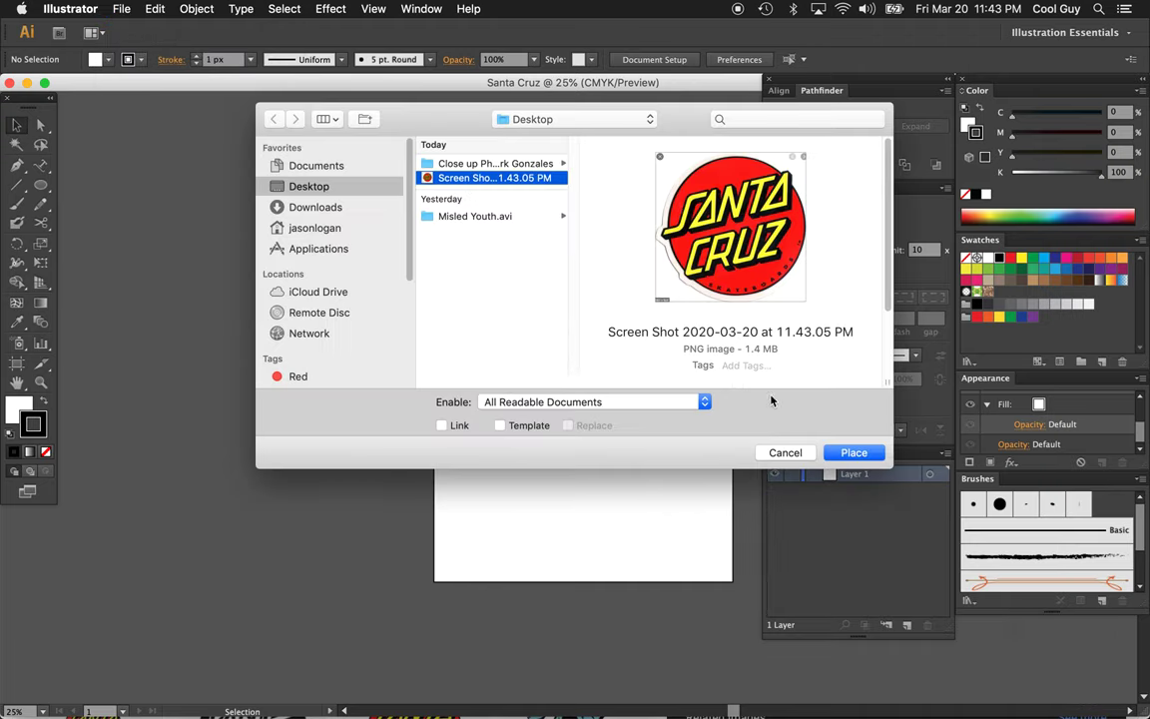
{"action": "left_click", "coordinate": [831, 455]}
{"action": "left_click", "coordinate": [517, 348]}
{"action": "left_click_drag", "start_coordinate": [577, 388], "coordinate": [165, 428]}
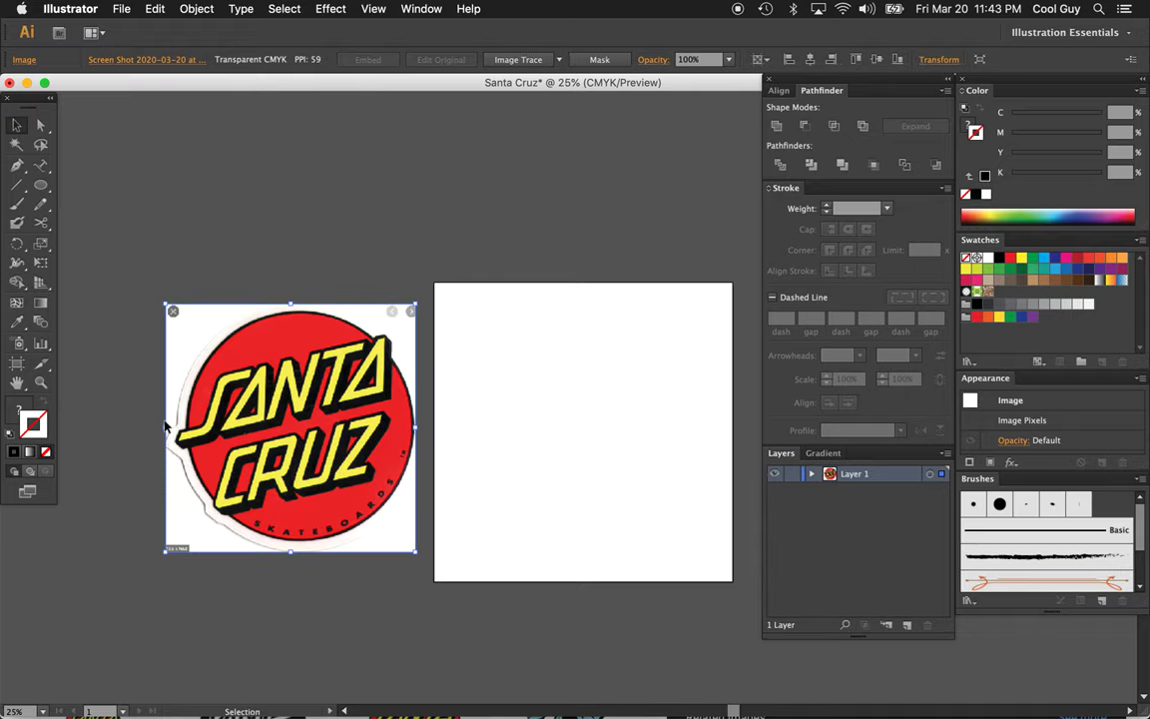
- Lock the layer holding the logo image and rename it reference
{"action": "left_click", "coordinate": [793, 476]}
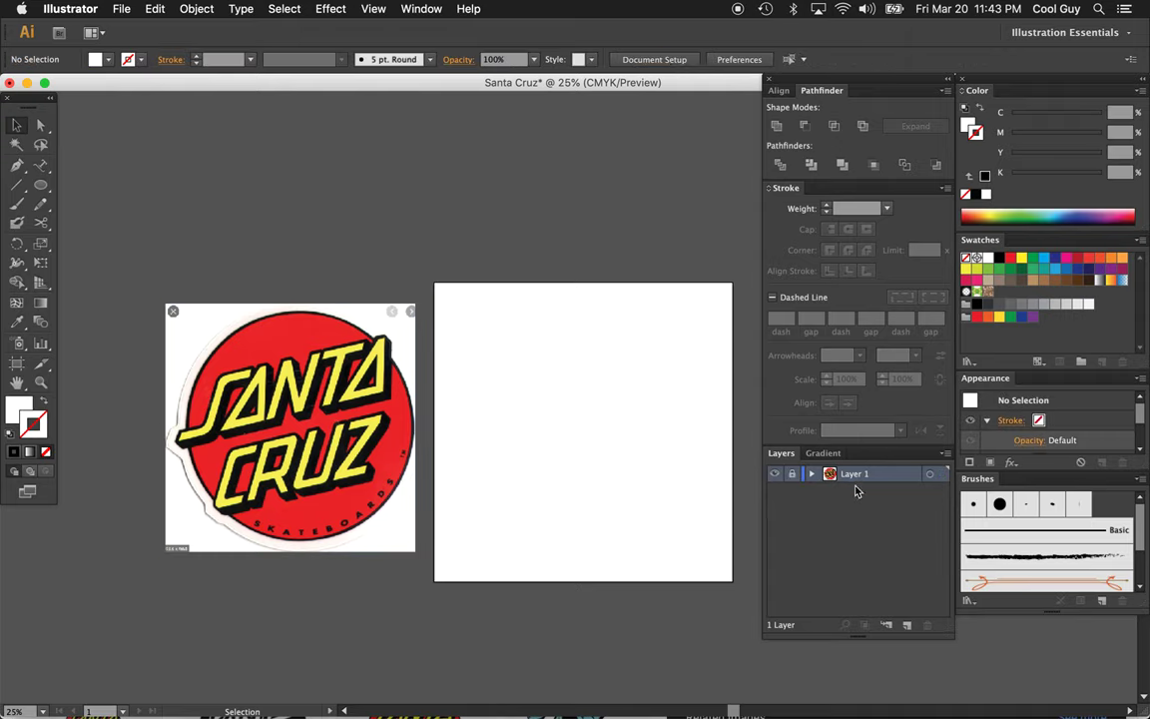
{"action": "double_click", "coordinate": [854, 475]}
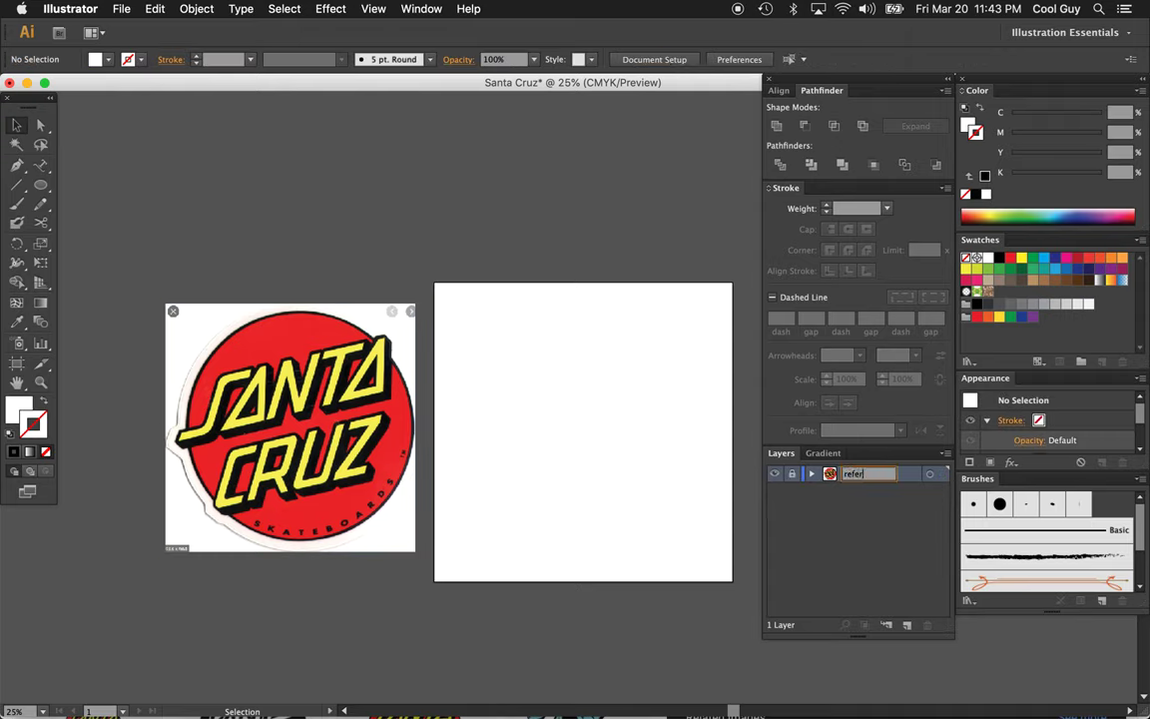
{"action": "key", "text": "Return"}
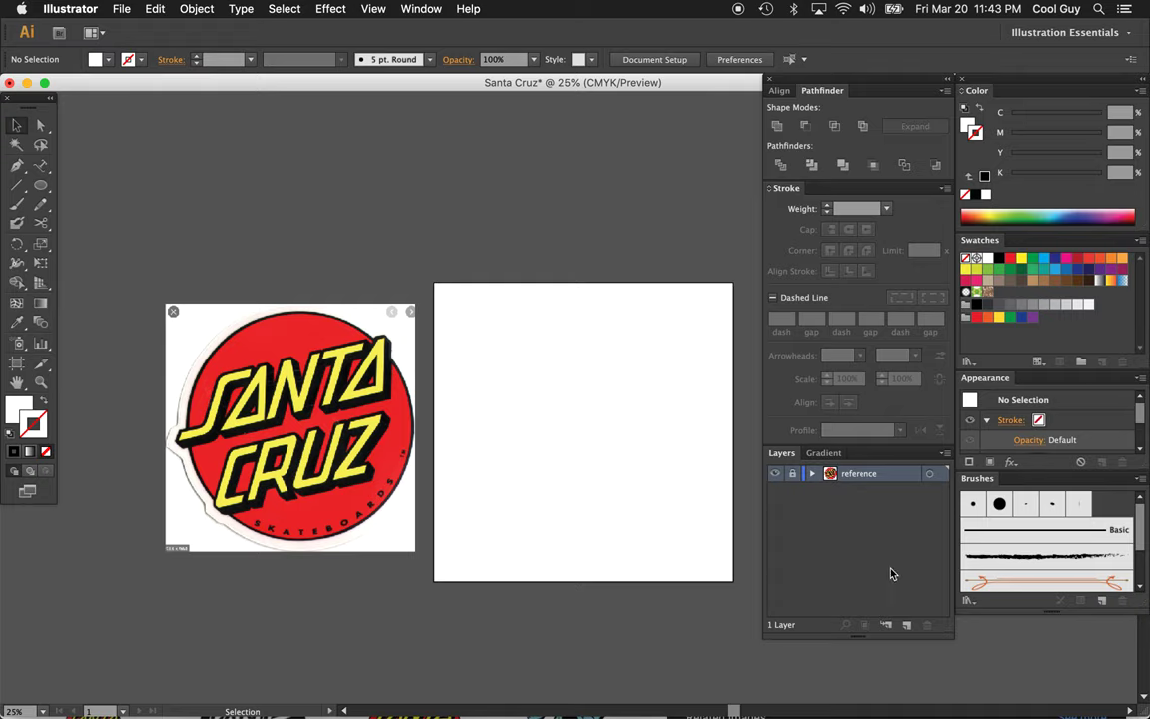
- Add a new layer above the reference layer and name it circle
{"action": "left_click", "coordinate": [906, 624]}
{"action": "scroll", "coordinate": [594, 511], "scroll_direction": "down", "scroll_amount": 1}
{"action": "scroll", "coordinate": [594, 511], "scroll_direction": "right", "scroll_amount": 2}
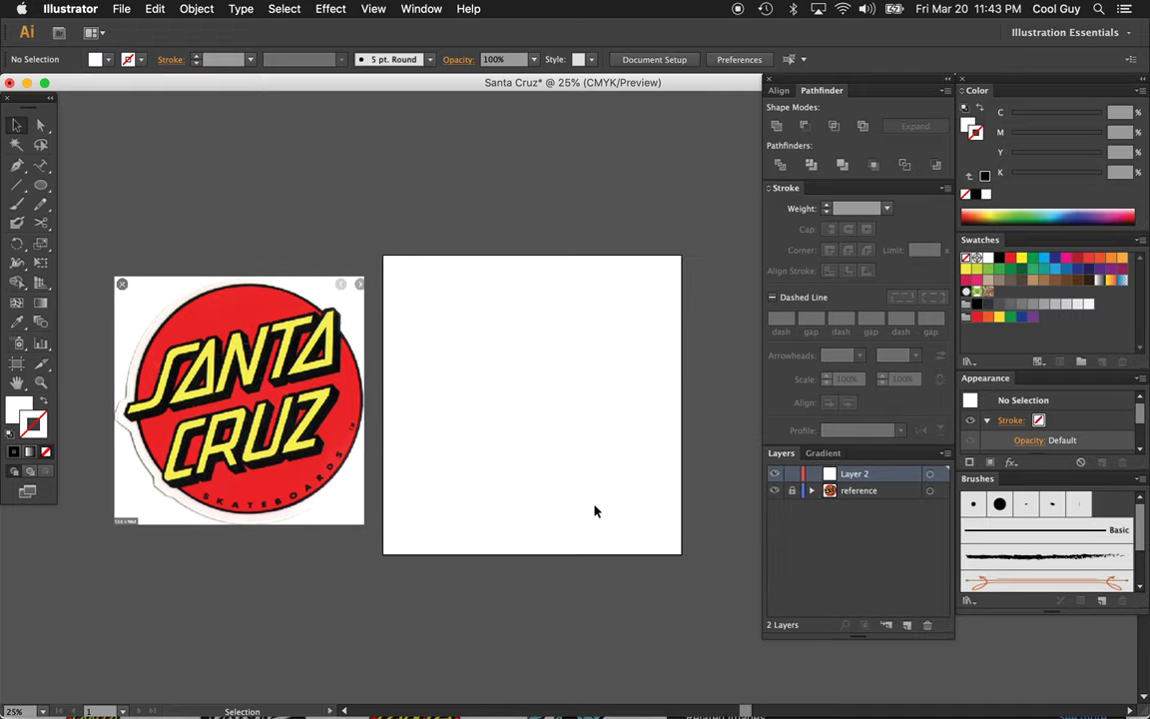
{"action": "double_click", "coordinate": [855, 474]}
{"action": "type", "text": "circle"}
{"action": "key", "text": "Return"}
- Draw a perfect circle with the Ellipse tool in the middle of the artboard, about three quarters of its width
{"action": "left_click", "coordinate": [40, 187]}
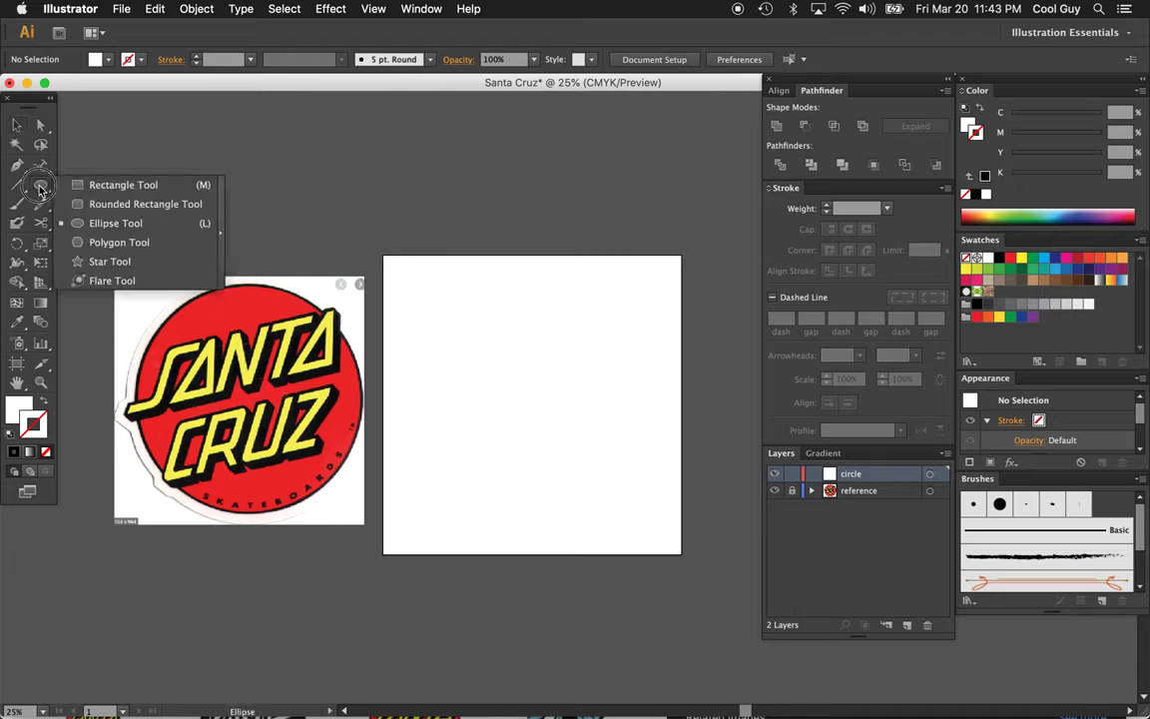
{"action": "left_click", "coordinate": [88, 224]}
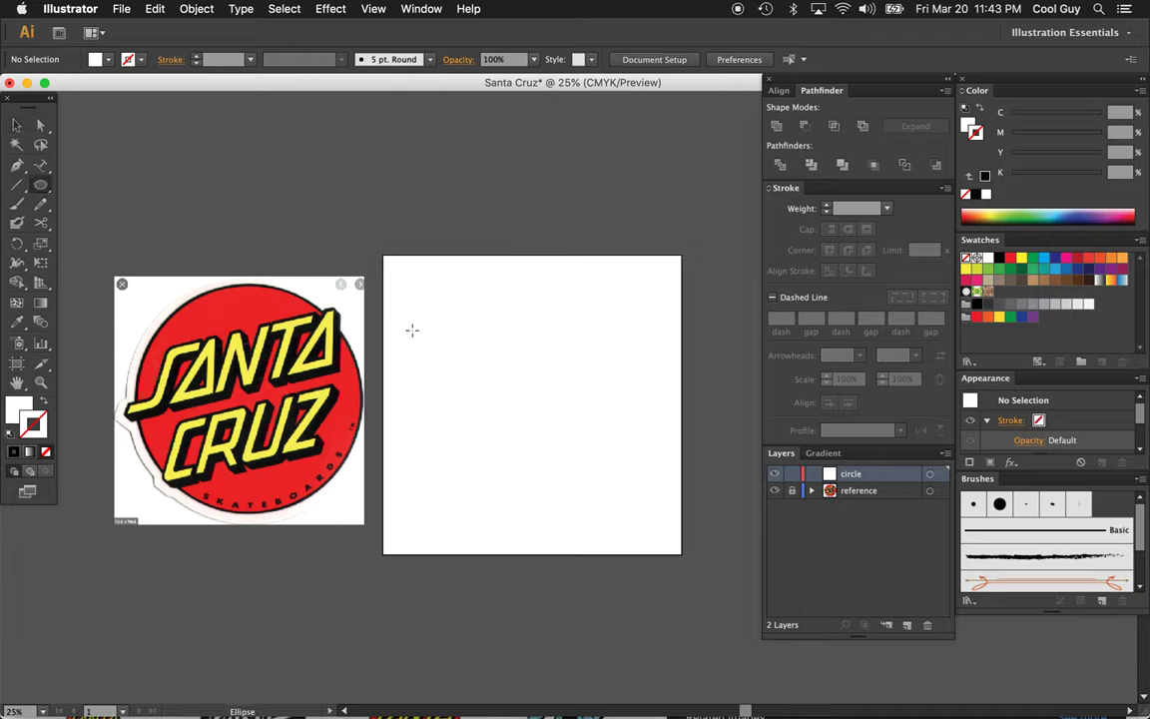
{"action": "left_click_drag", "start_coordinate": [426, 289], "coordinate": [645, 502]}
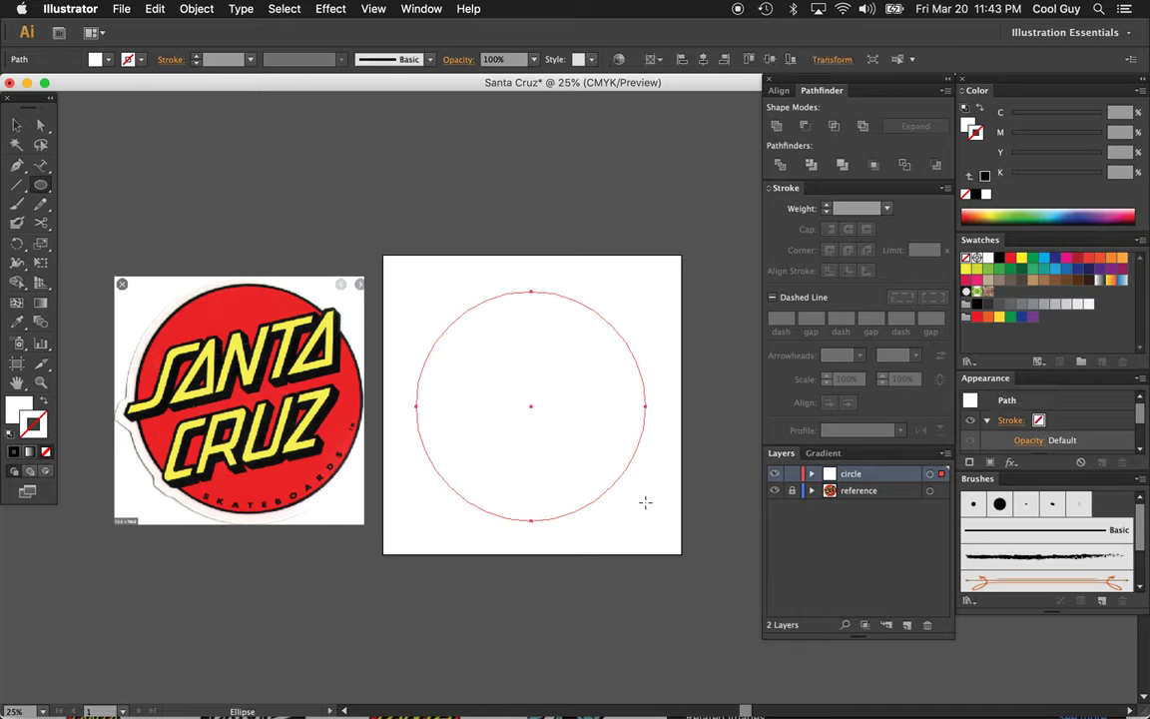
- Fill the circle with red and give it a black stroke of 20 px
{"action": "left_click", "coordinate": [14, 409]}
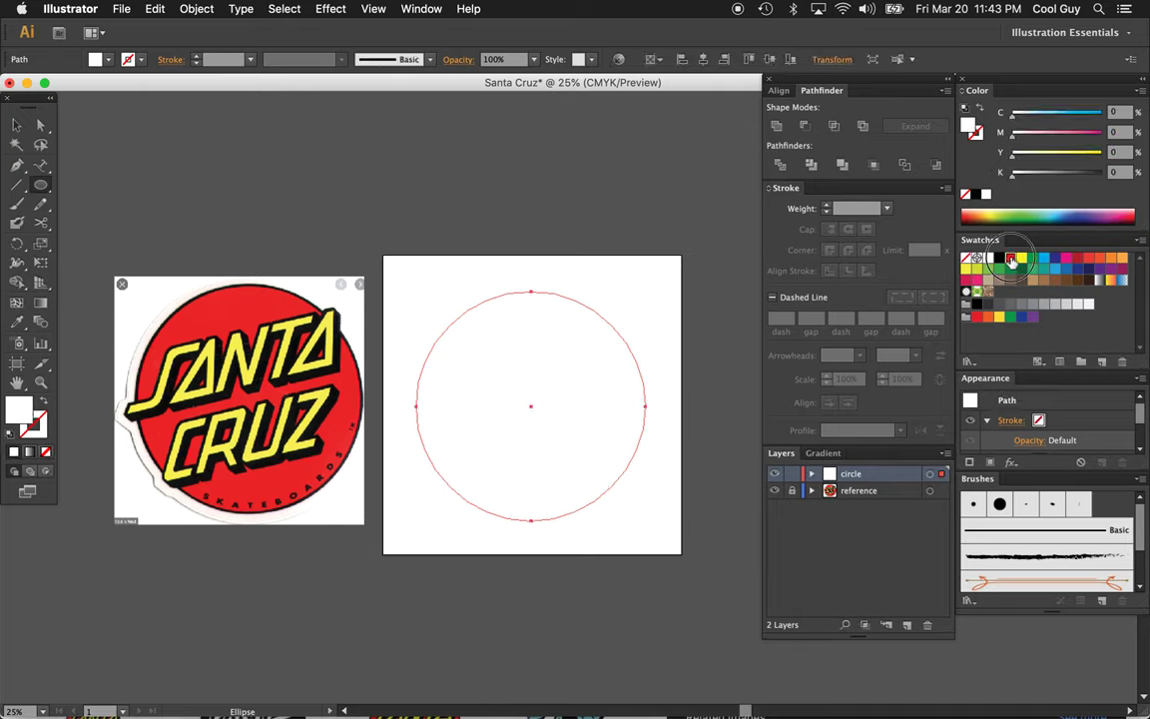
{"action": "left_click", "coordinate": [1011, 260]}
{"action": "left_click", "coordinate": [979, 145]}
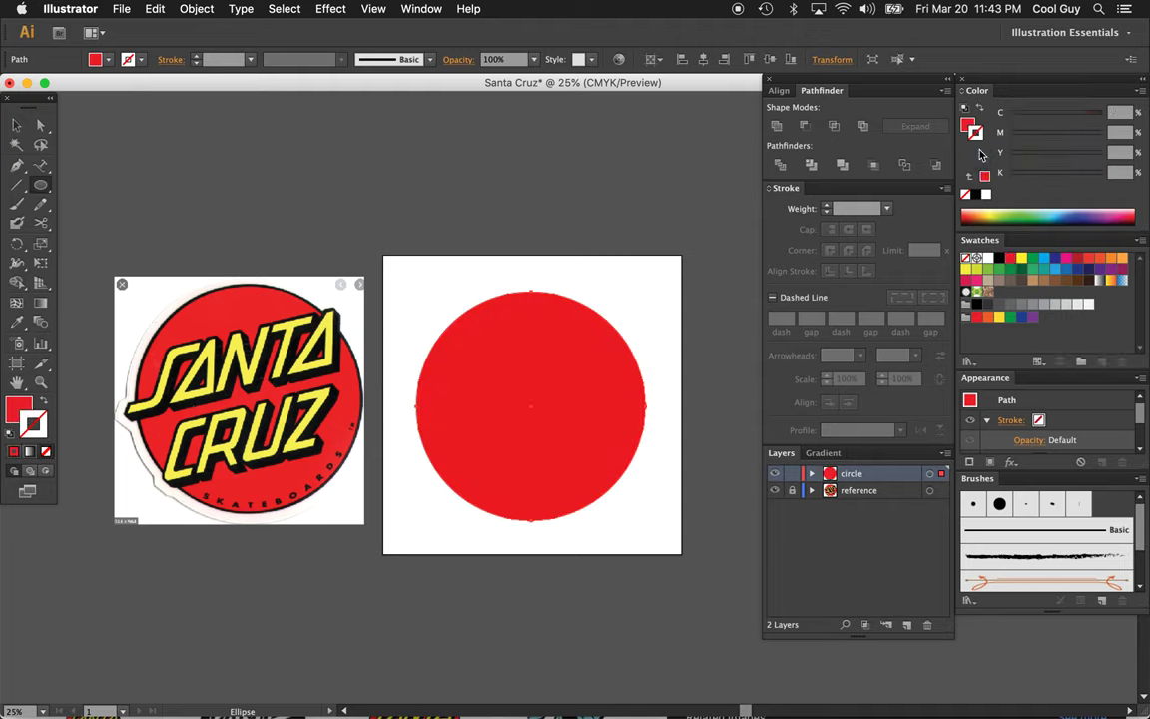
{"action": "left_click", "coordinate": [975, 194]}
{"action": "left_click", "coordinate": [869, 207]}
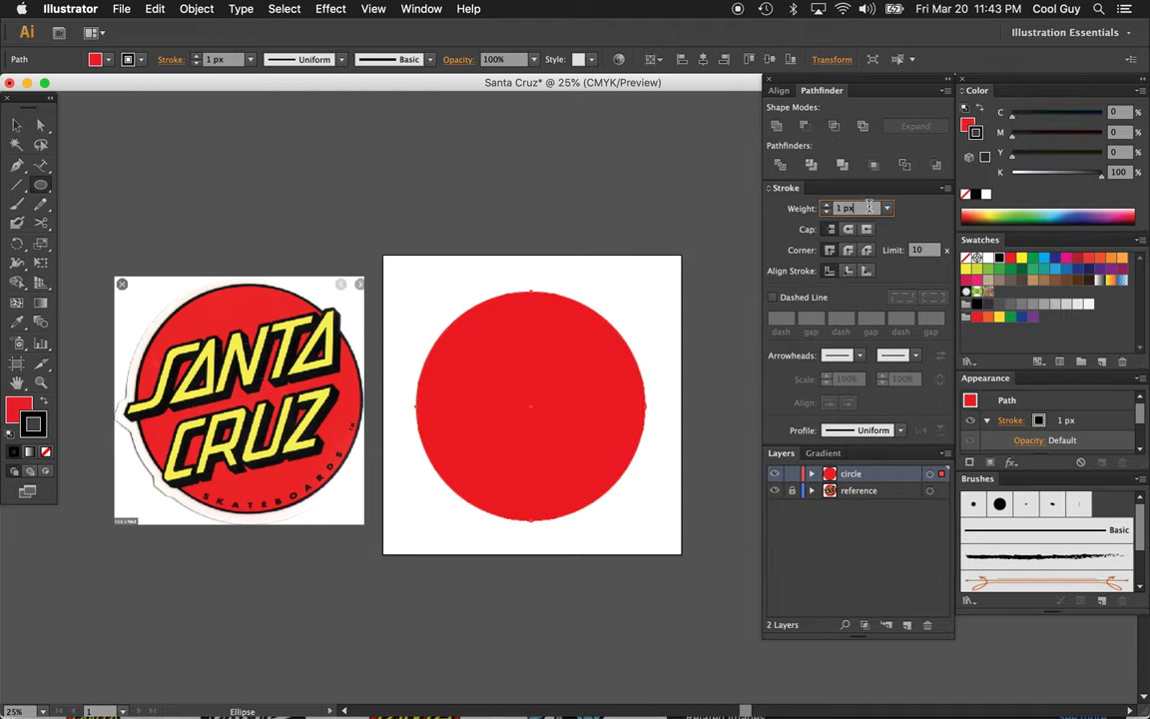
{"action": "type", "text": "20"}
{"action": "key", "text": "Return"}
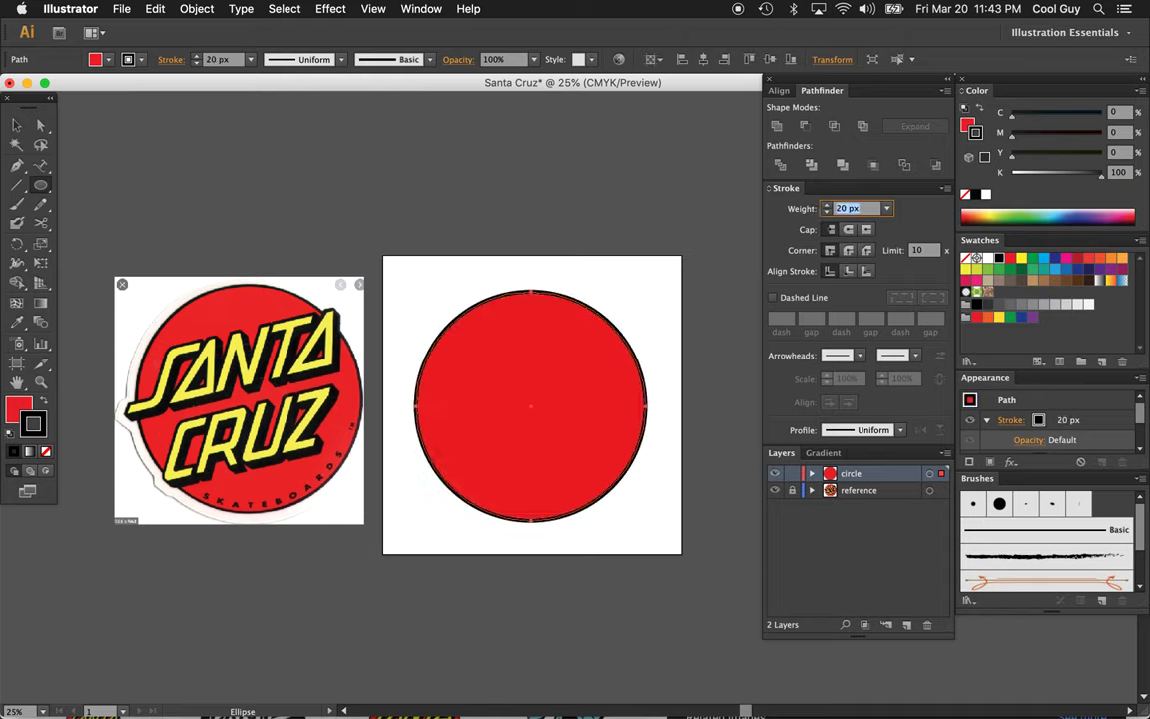
{"action": "key", "text": "Escape"}
{"action": "key", "text": "v"}
{"action": "left_click", "coordinate": [662, 287]}
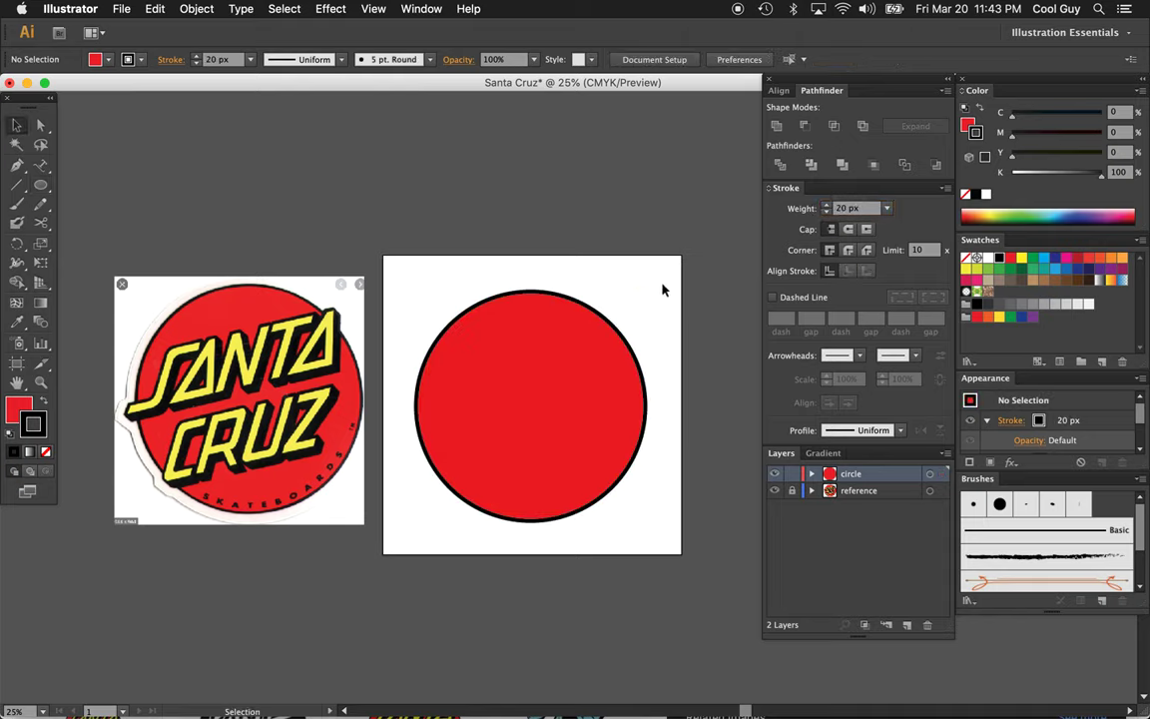
- Align the red circle to the vertical and horizontal centre of the artboard
{"action": "left_click", "coordinate": [572, 376]}
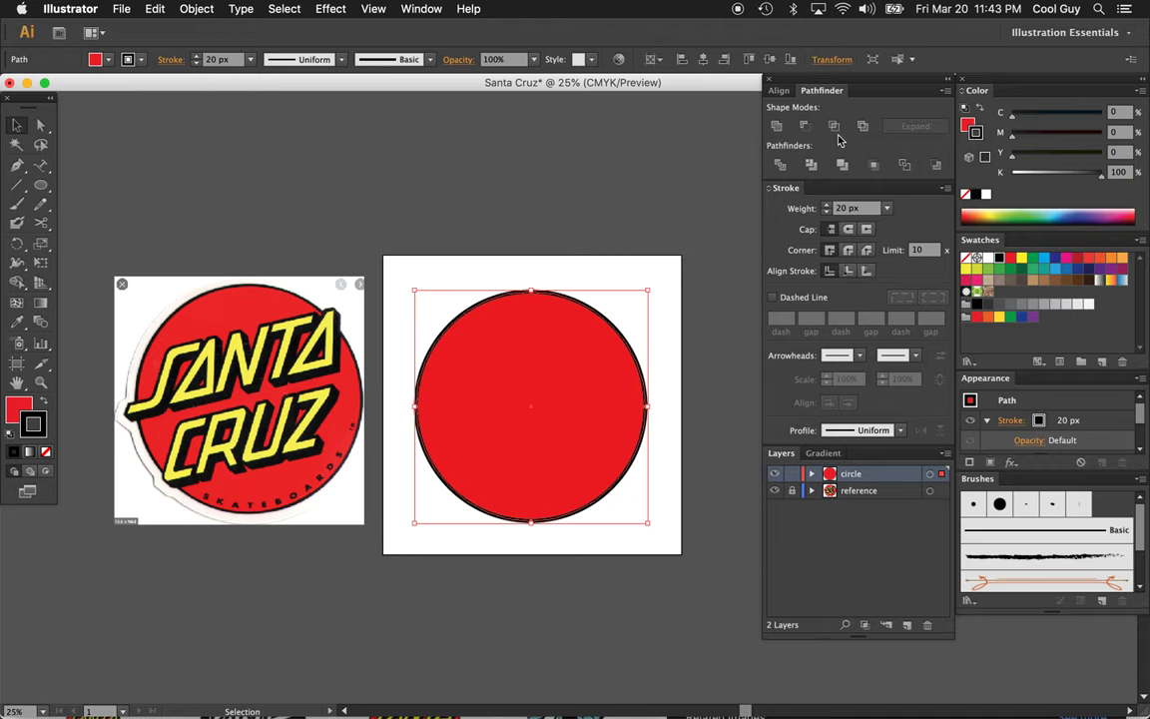
{"action": "left_click", "coordinate": [782, 90]}
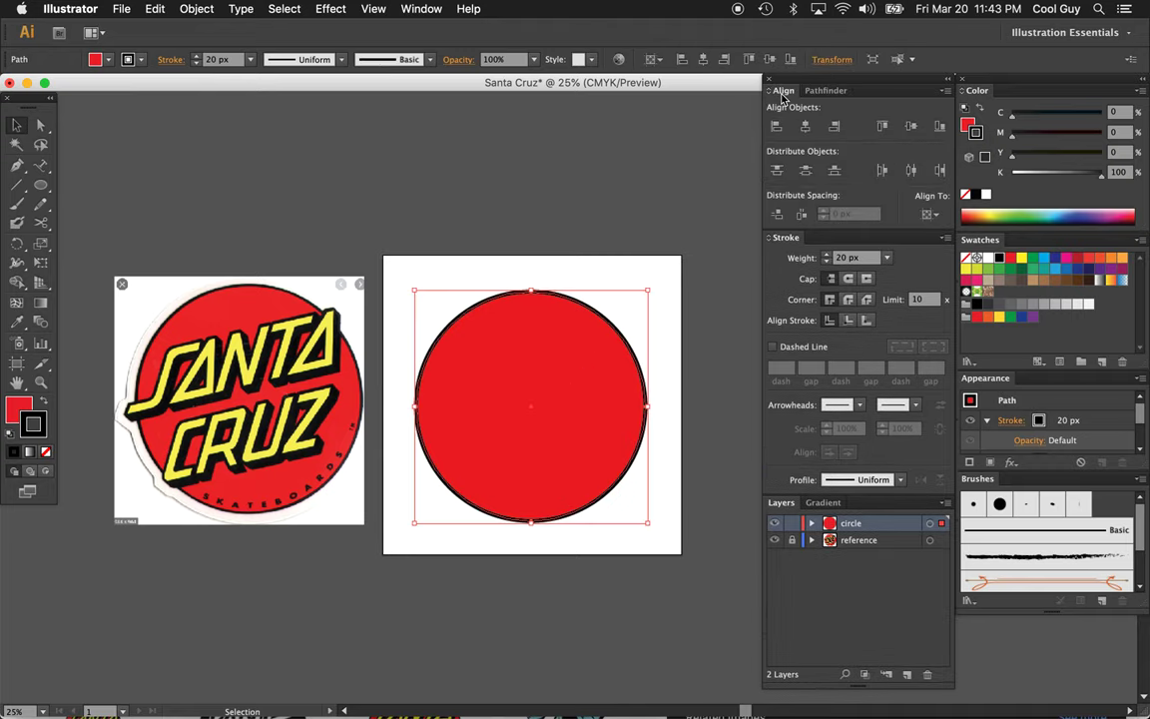
{"action": "left_click", "coordinate": [928, 214]}
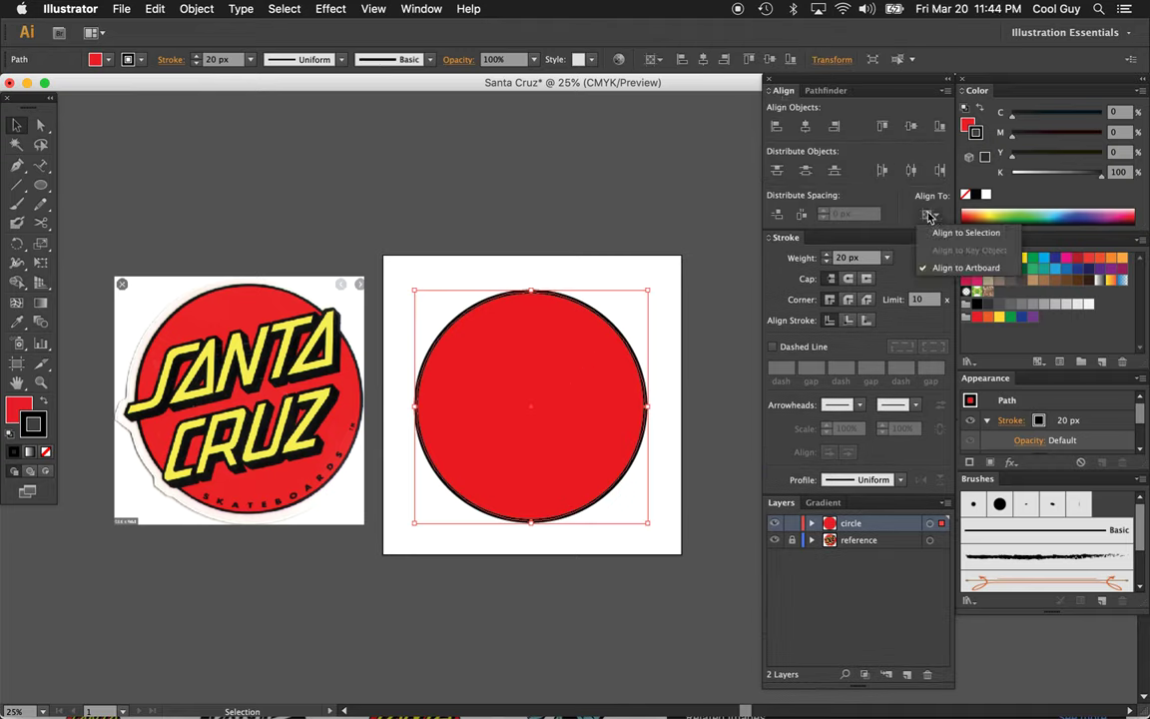
{"action": "left_click", "coordinate": [913, 129]}
{"action": "left_click", "coordinate": [913, 129]}
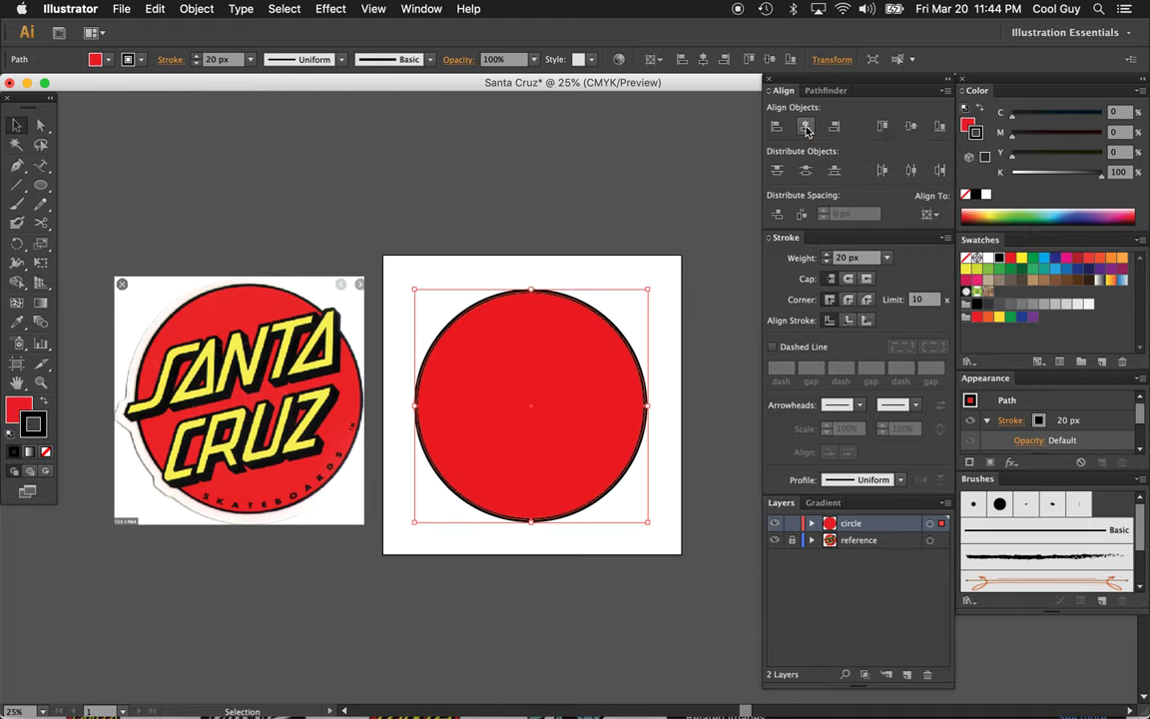
{"action": "left_click", "coordinate": [659, 312]}
- Lock the circle layer and add a new layer named letters above it
{"action": "scroll", "coordinate": [654, 317], "scroll_direction": "down", "scroll_amount": 3}
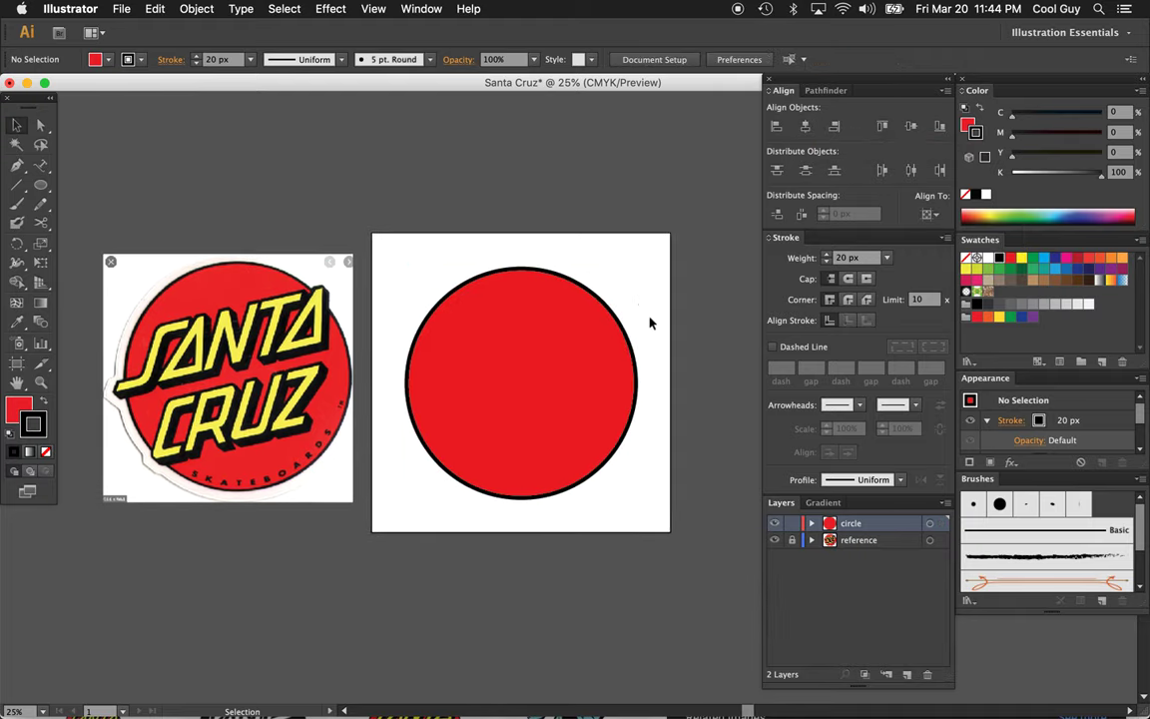
{"action": "left_click", "coordinate": [612, 374]}
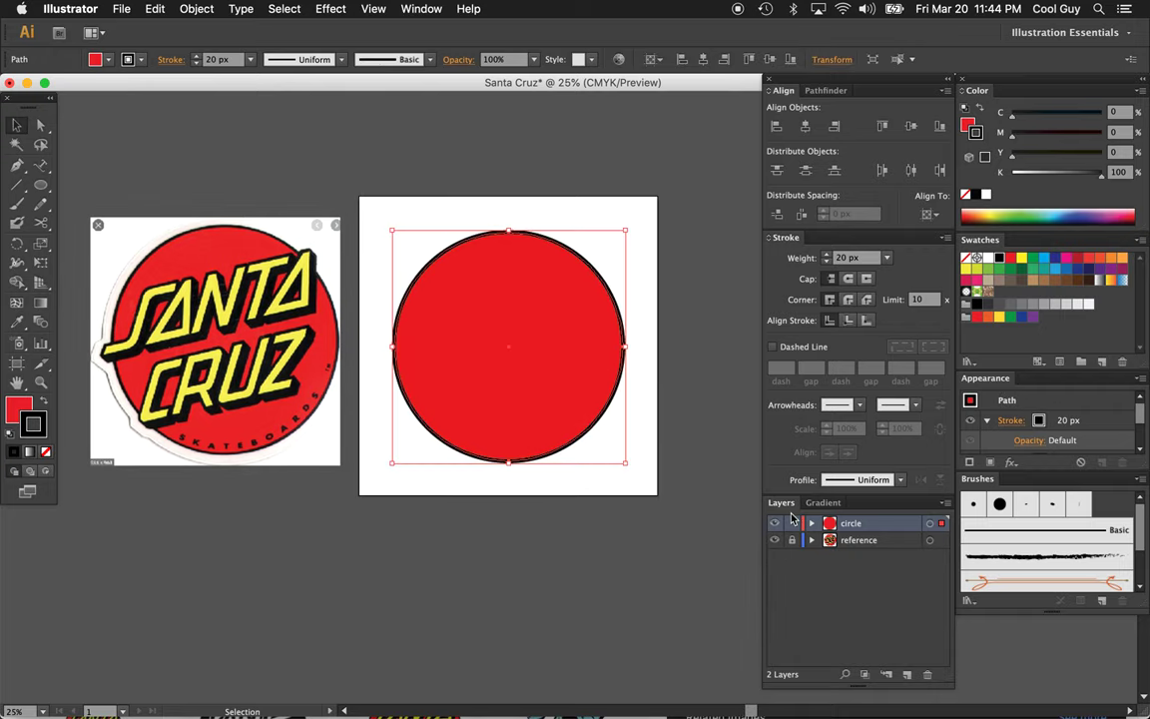
{"action": "left_click", "coordinate": [715, 475]}
{"action": "left_click", "coordinate": [906, 674]}
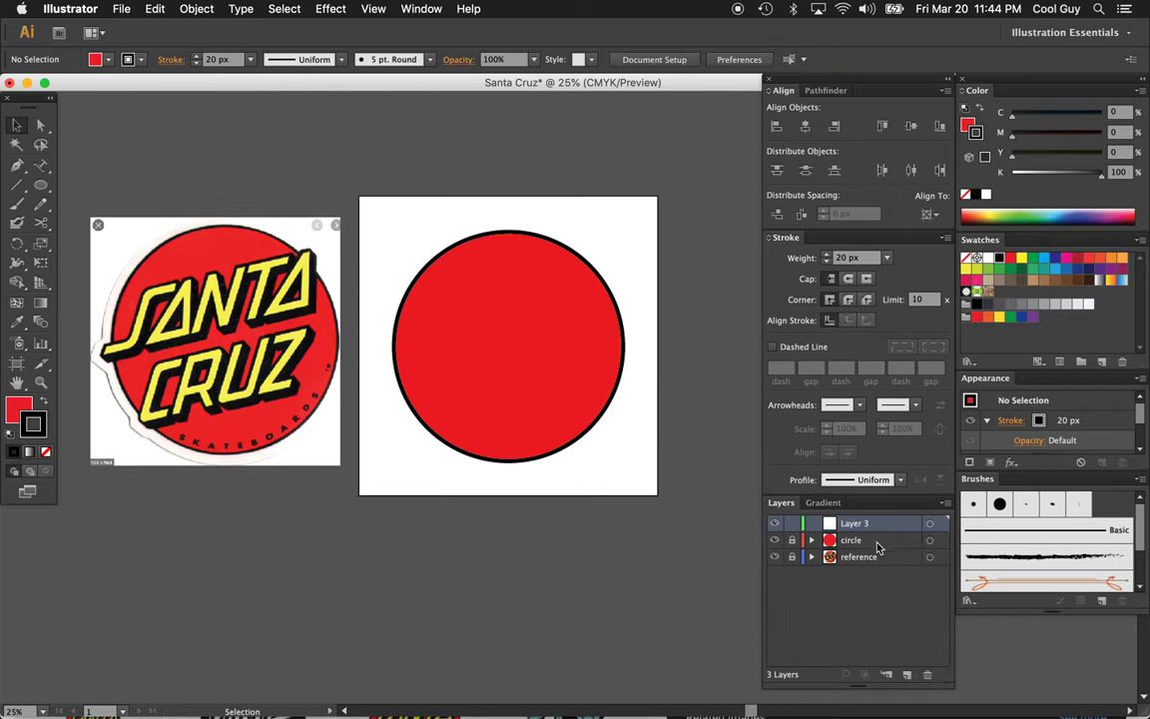
{"action": "double_click", "coordinate": [855, 523]}
{"action": "type", "text": "let"}
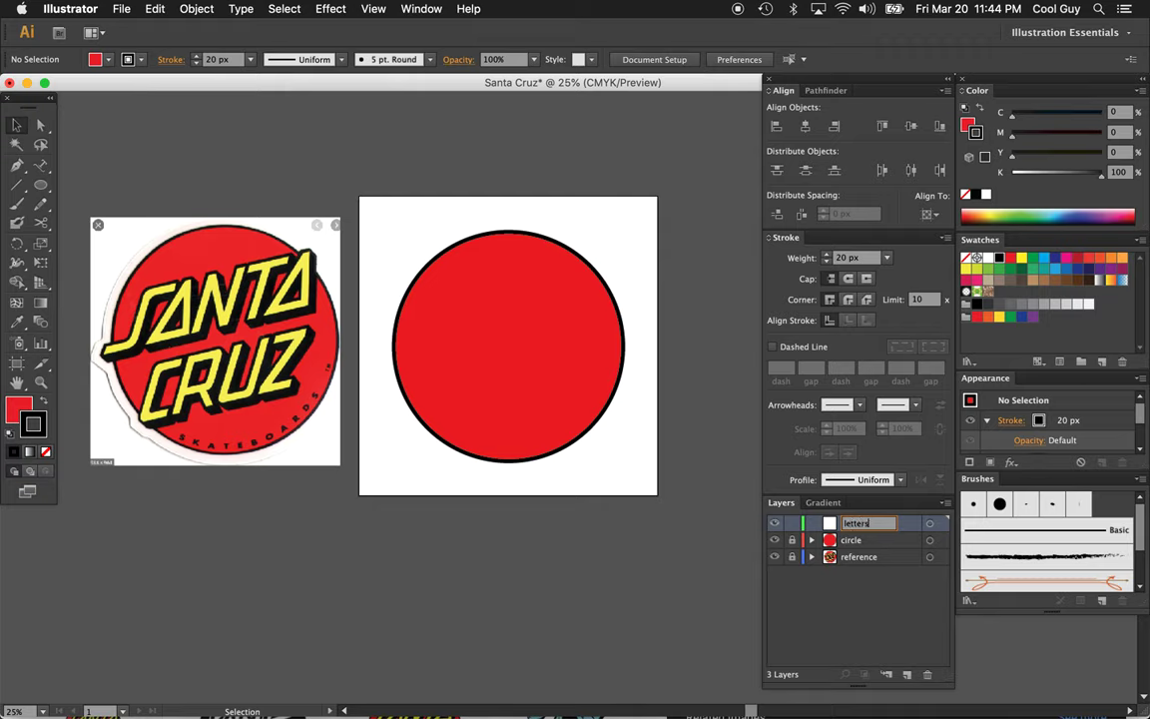
{"action": "type", "text": "ters"}
{"action": "key", "text": "Return"}
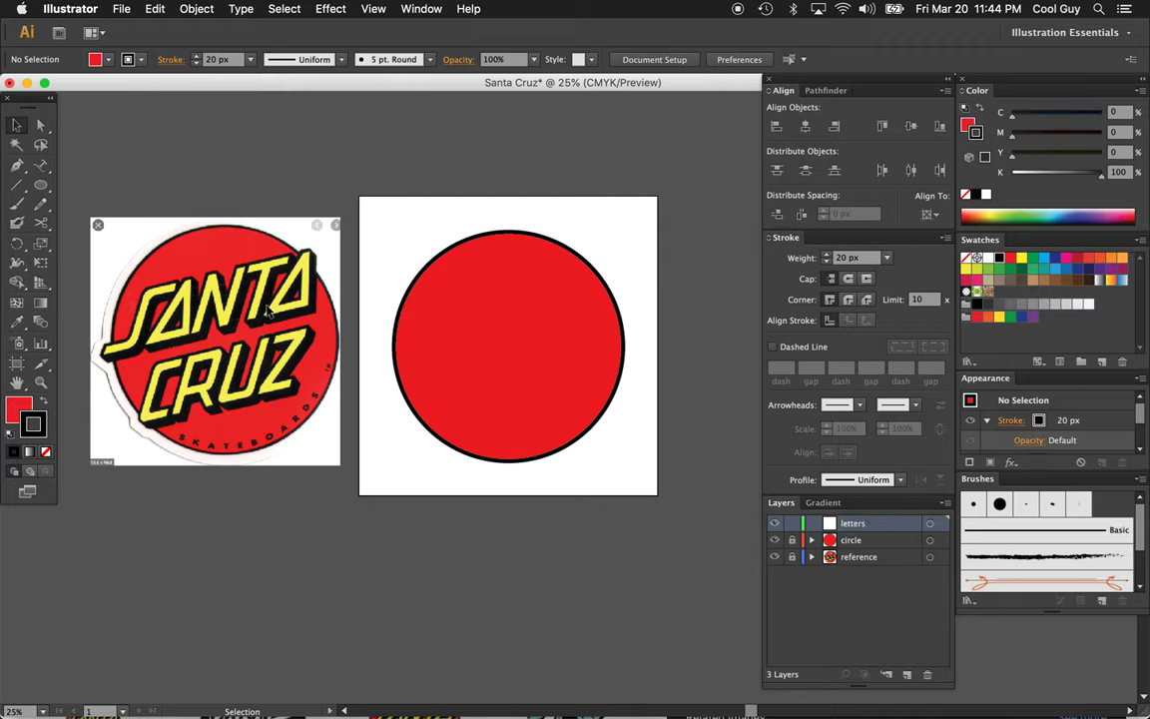
- Draw a straight slanted line with the Pen tool between the reference's SANTA and CRUZ lettering and scale it up past the sticker's edge
{"action": "key", "text": "p"}
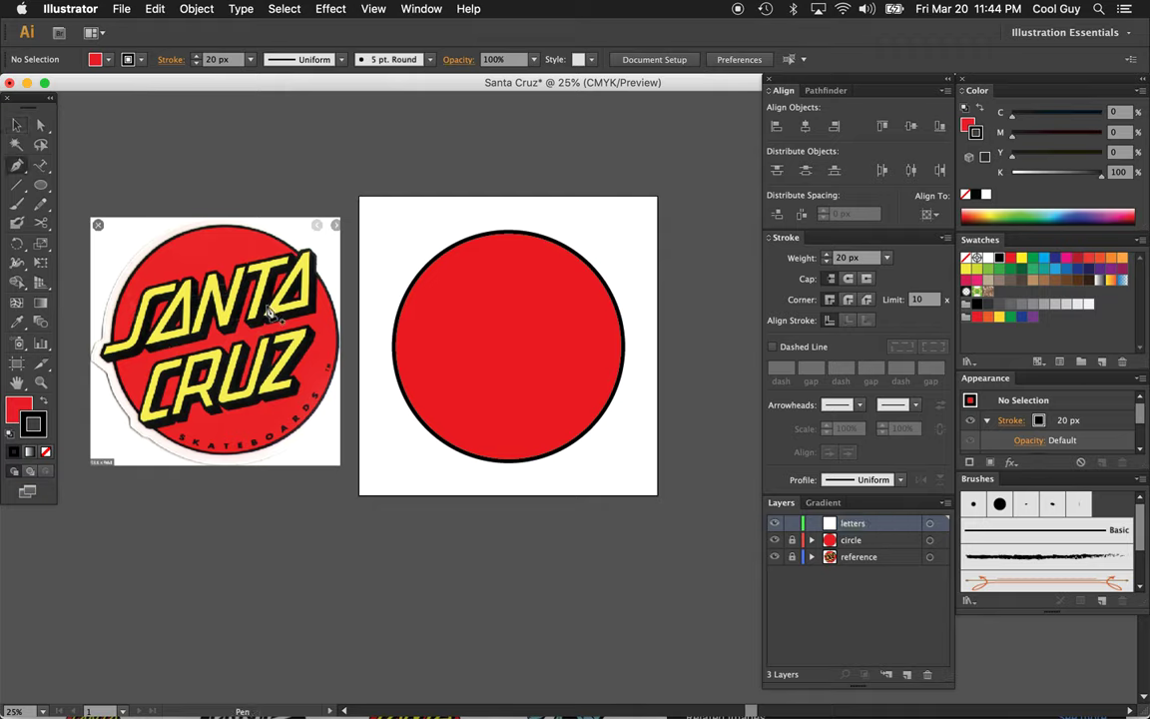
{"action": "left_click", "coordinate": [112, 370]}
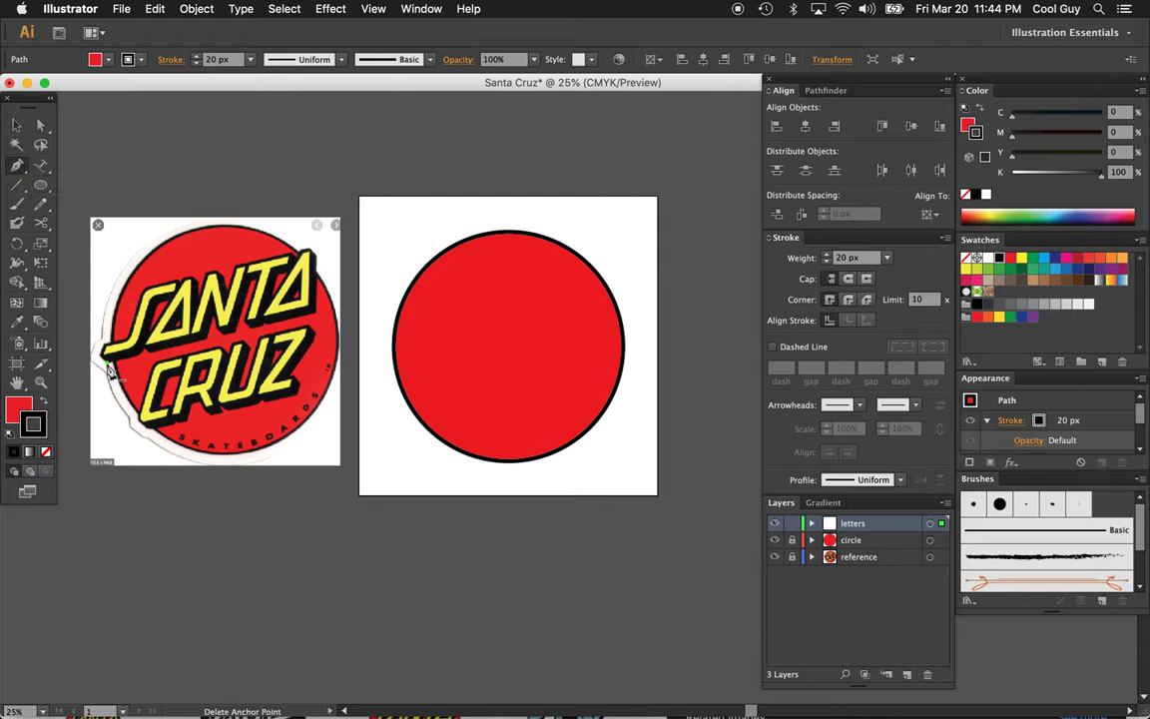
{"action": "left_click", "coordinate": [317, 320]}
{"action": "key", "text": "super"}
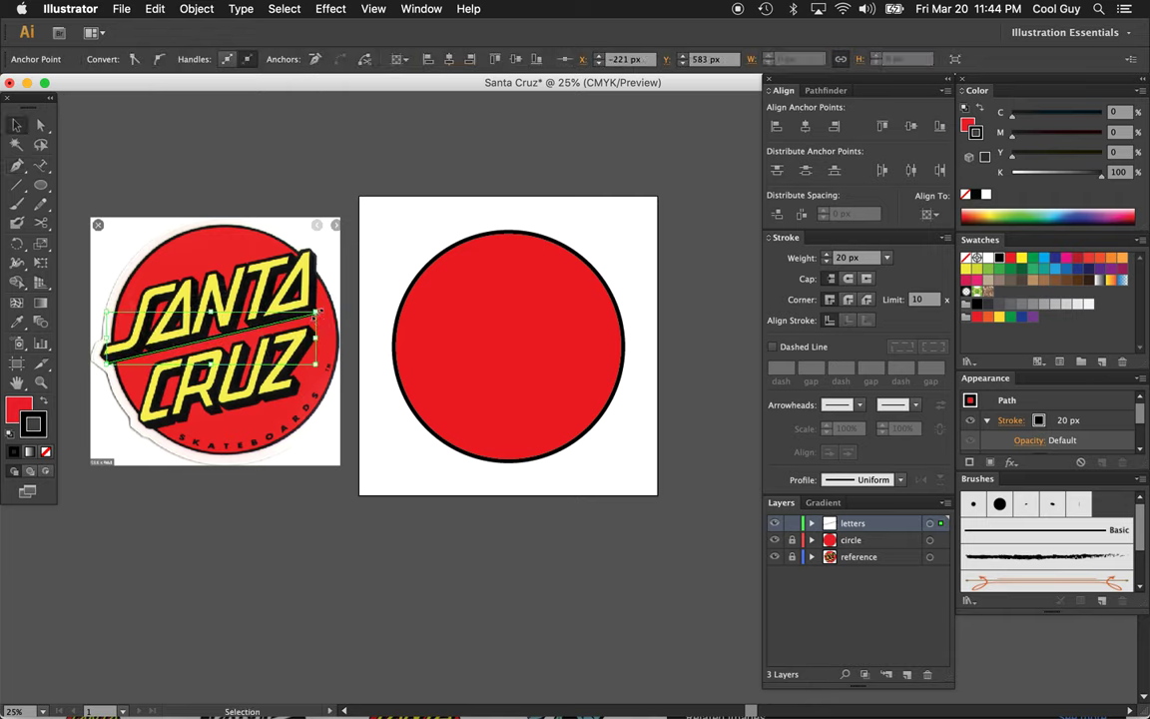
{"action": "mouse_move", "coordinate": [316, 311]}
{"action": "left_mouse_down"}
{"action": "mouse_move", "coordinate": [418, 257]}
{"action": "mouse_move", "coordinate": [429, 284]}
{"action": "left_mouse_up"}
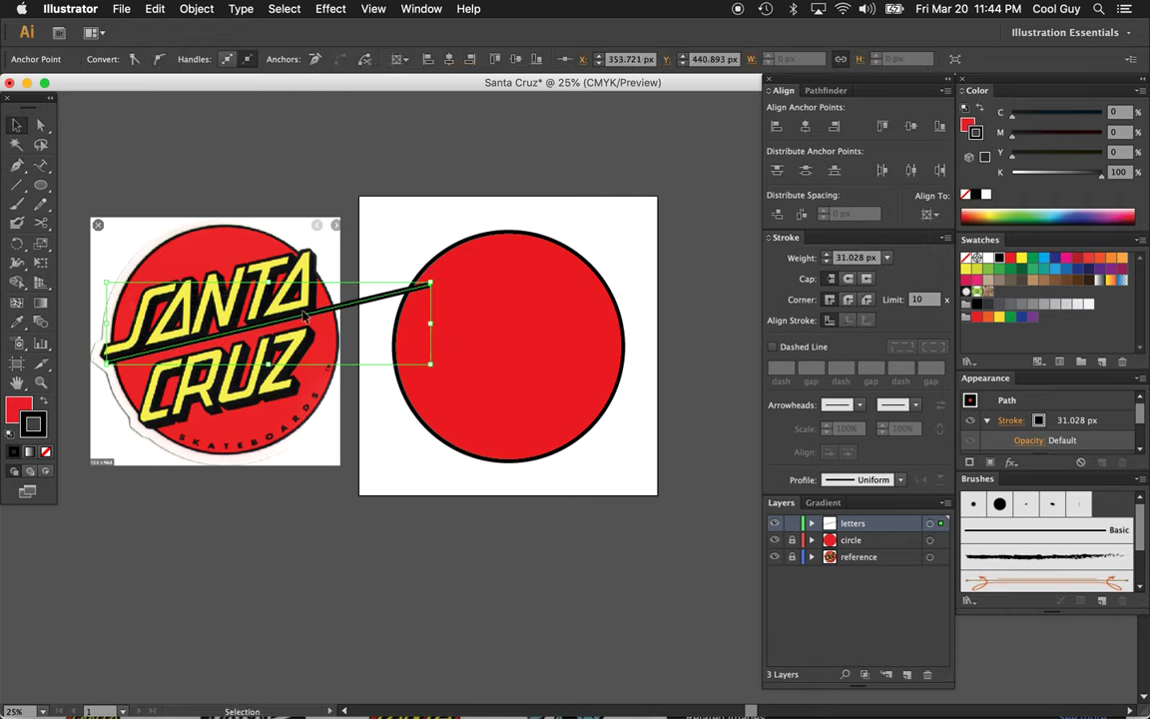
- Remove the slanted line's fill and give it a bright cyan-blue stroke
{"action": "key", "text": "/"}
{"action": "left_click", "coordinate": [41, 431]}
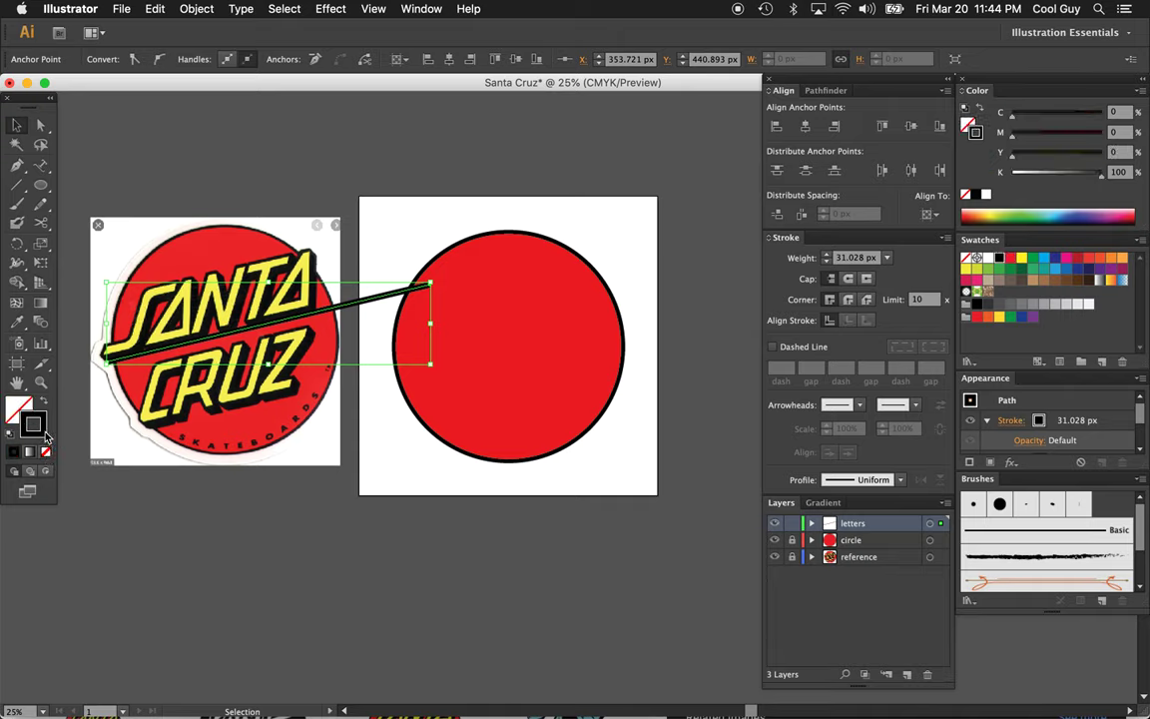
{"action": "left_click", "coordinate": [1044, 262]}
{"action": "left_click", "coordinate": [395, 228]}
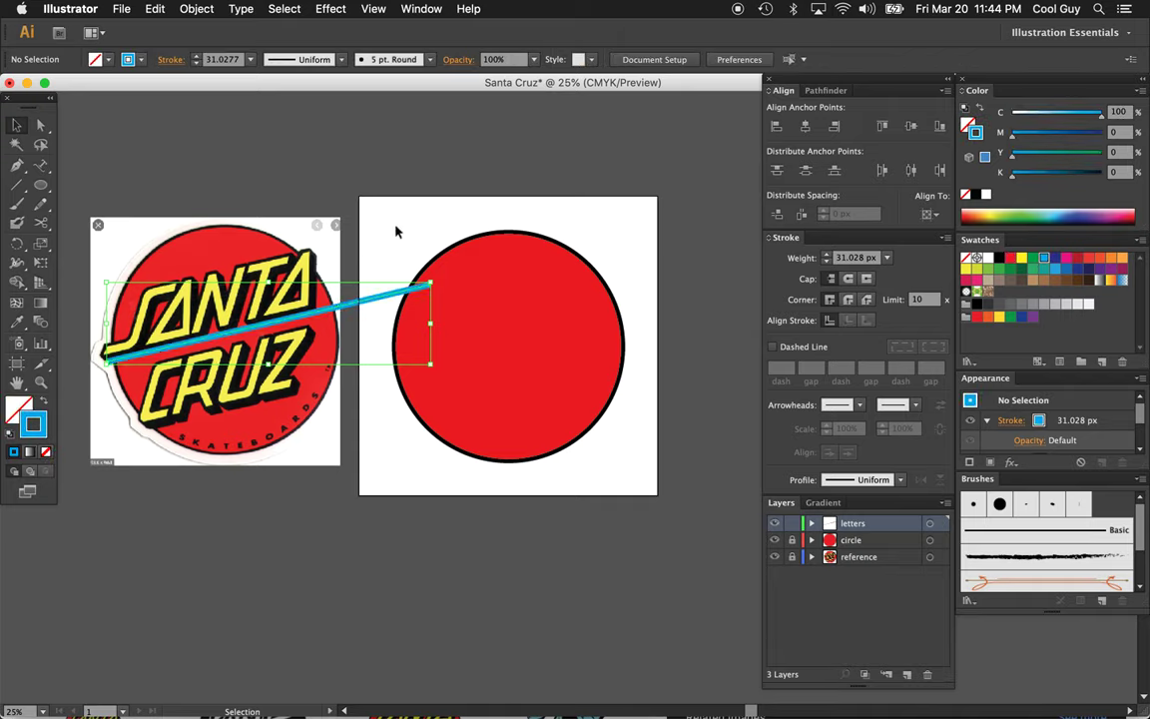
- Move the blue slanted line onto the artboard so it crosses the middle of the red circle
{"action": "left_click_drag", "start_coordinate": [342, 313], "coordinate": [578, 313]}
{"action": "left_click", "coordinate": [652, 261]}
{"action": "key", "text": "z"}
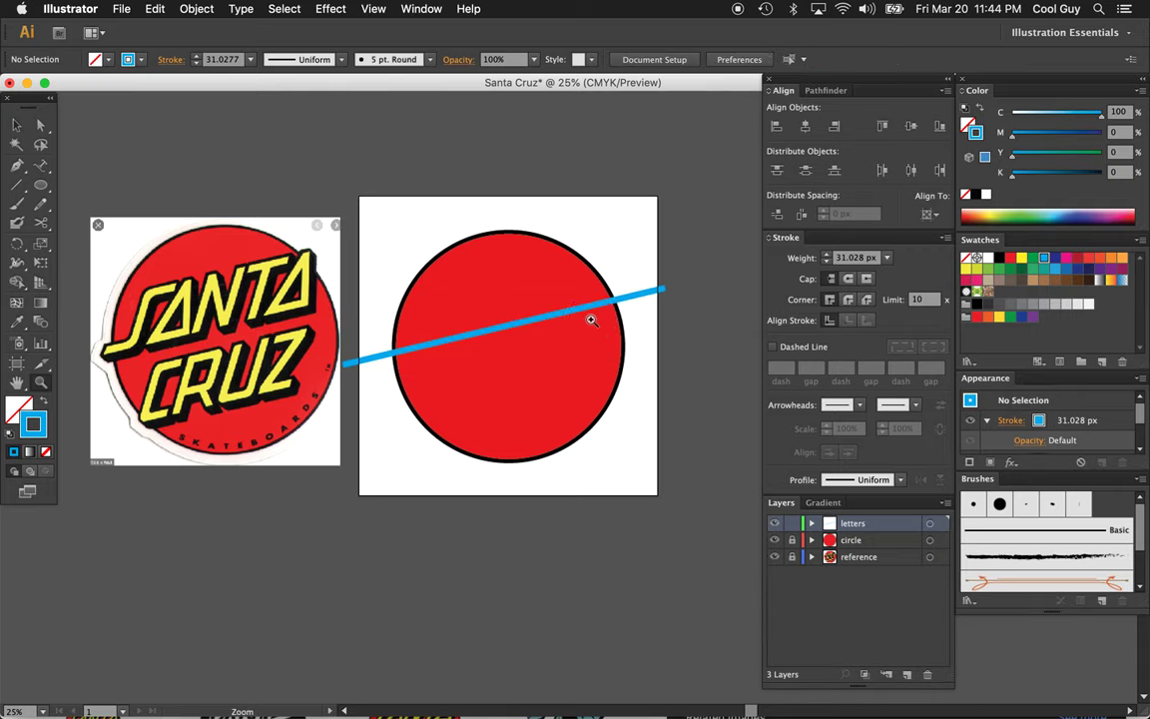
{"action": "left_click", "coordinate": [591, 319]}
{"action": "scroll", "coordinate": [591, 319], "scroll_direction": "down", "scroll_amount": 2}
{"action": "key", "text": "v"}
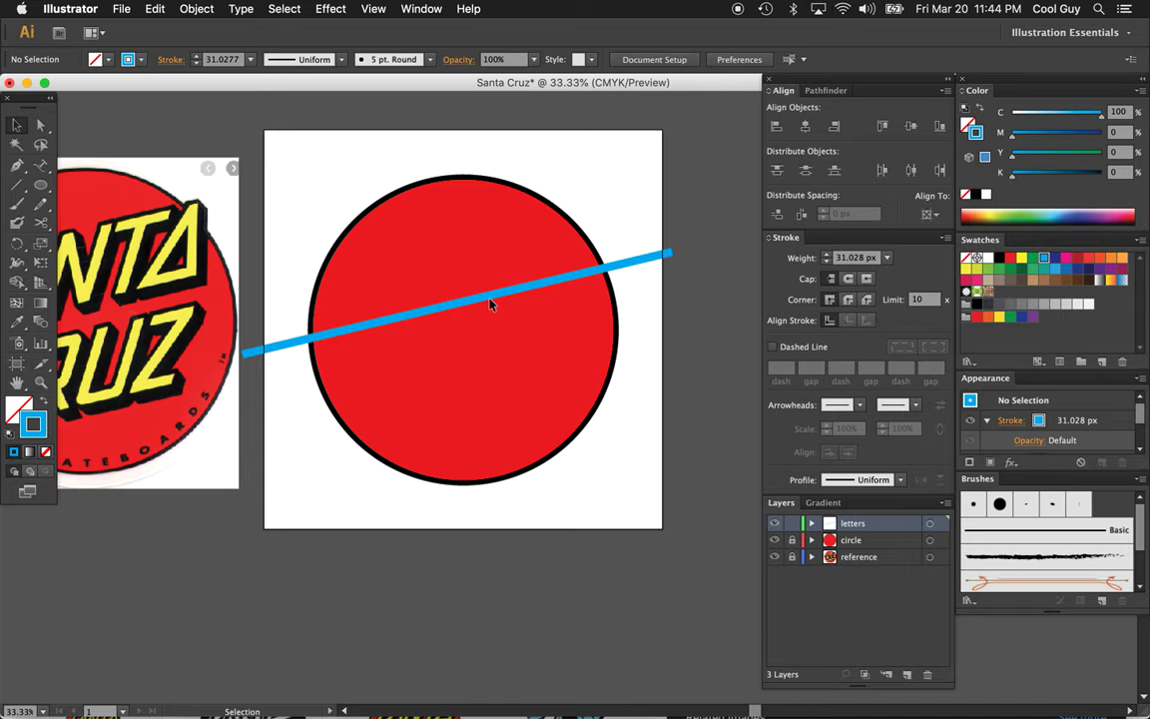
- Convert the blue line into a type path and enter SANTA, starting at the circle's left edge
{"action": "left_click", "coordinate": [459, 299]}
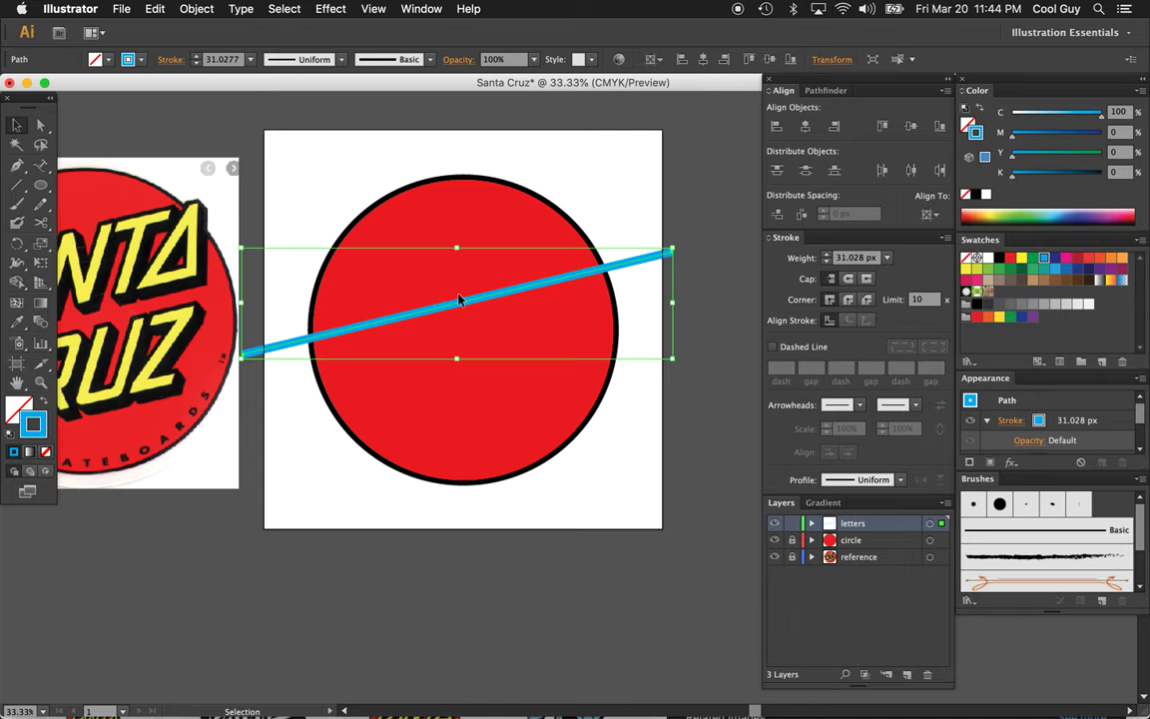
{"action": "scroll", "coordinate": [460, 300], "scroll_direction": "left", "scroll_amount": 2}
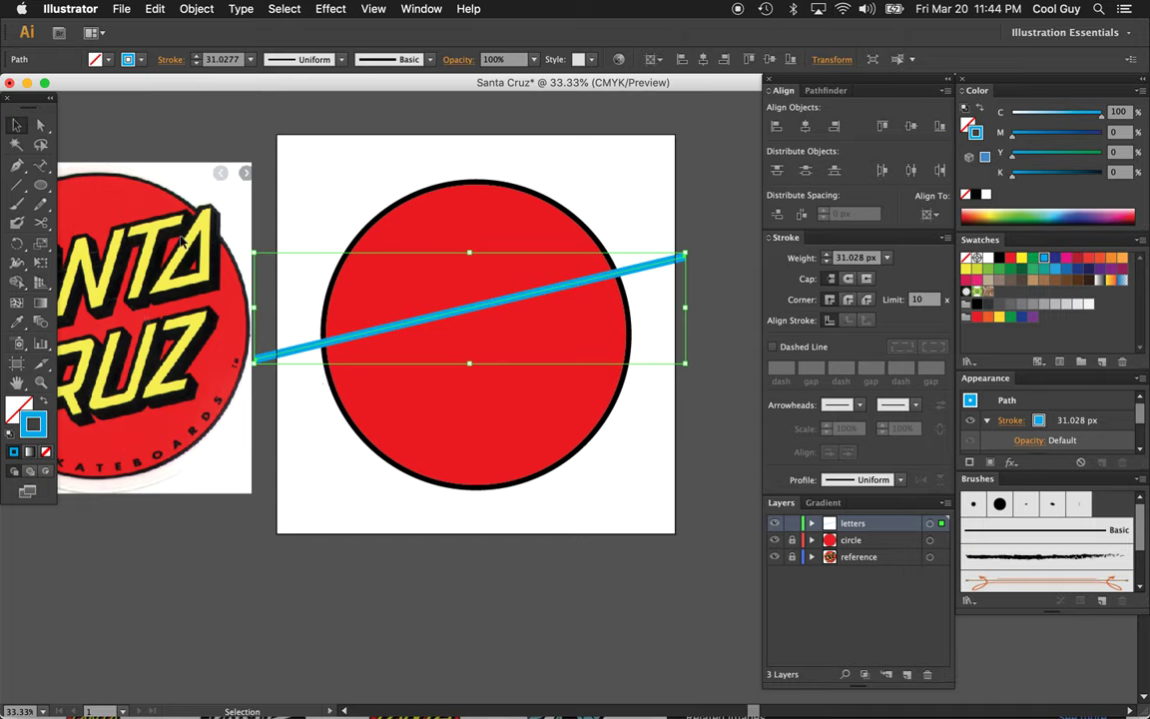
{"action": "left_click", "coordinate": [39, 169]}
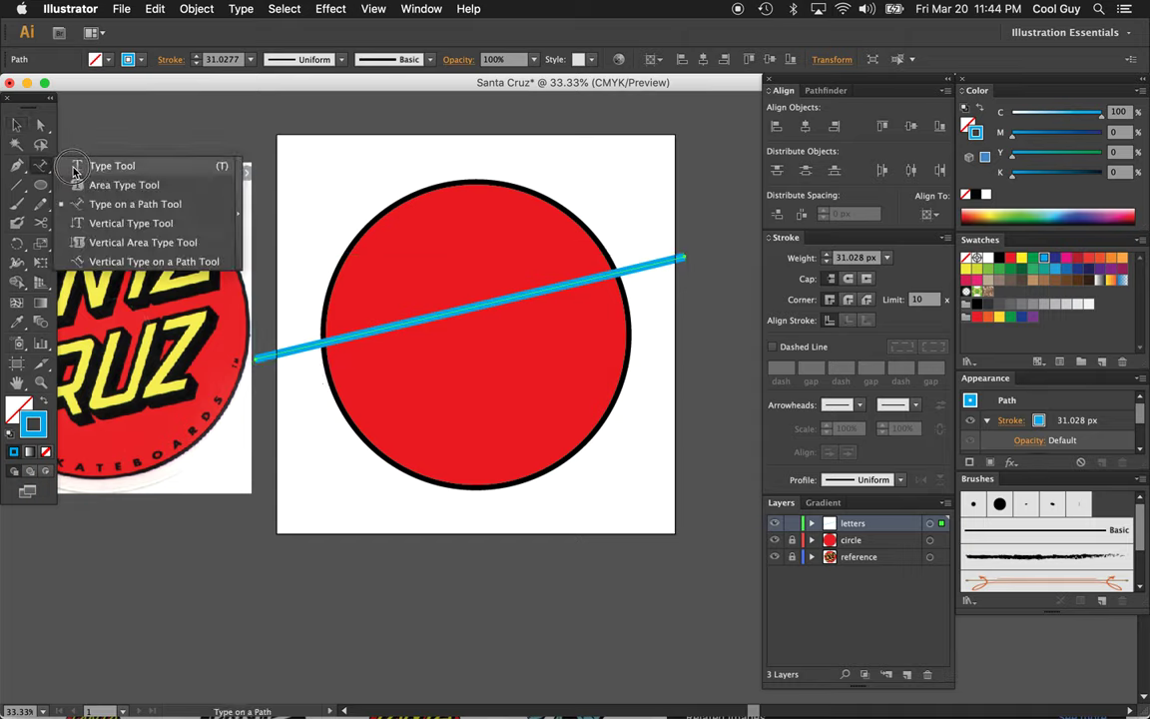
{"action": "left_click", "coordinate": [100, 207]}
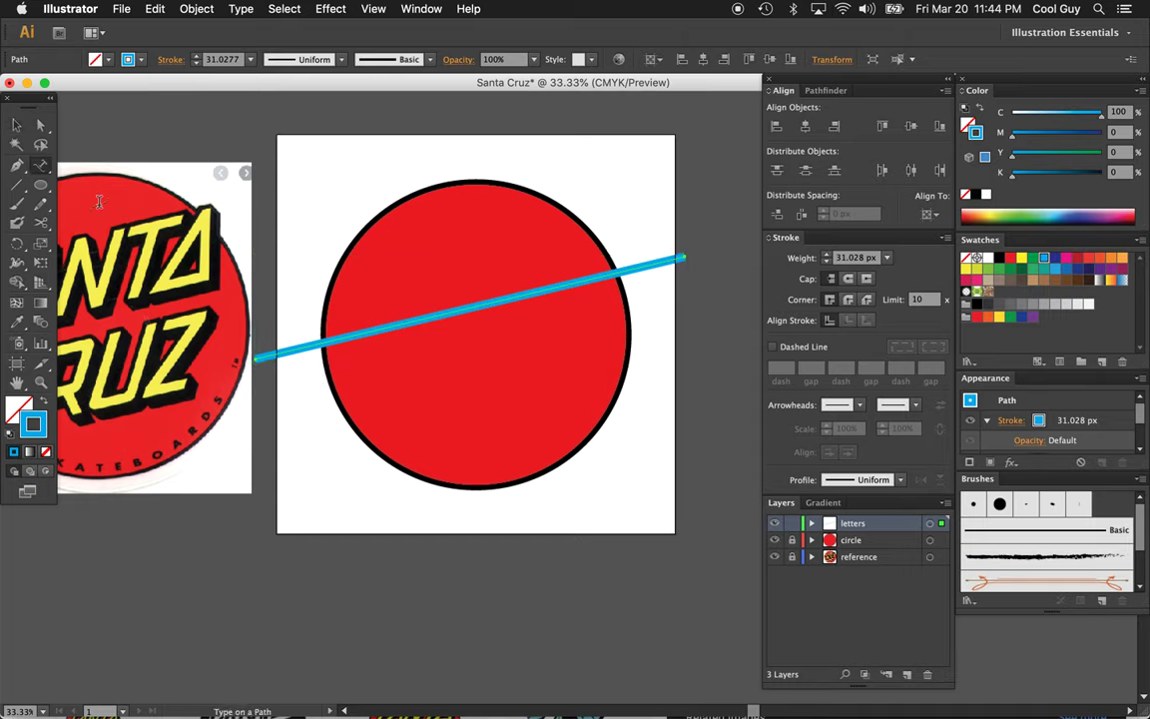
{"action": "left_click", "coordinate": [317, 342]}
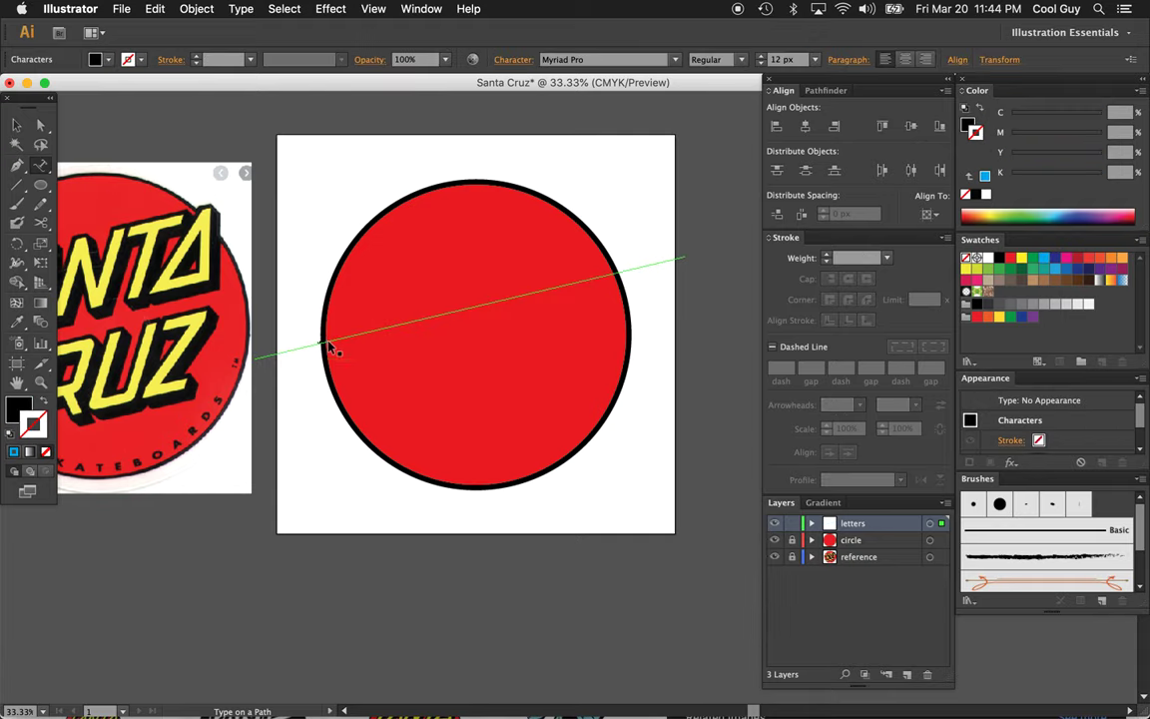
- Set the font size of the SANTA path text to 180 px
{"action": "left_click", "coordinate": [794, 61]}
{"action": "type", "text": "100"}
{"action": "key", "text": "Return"}
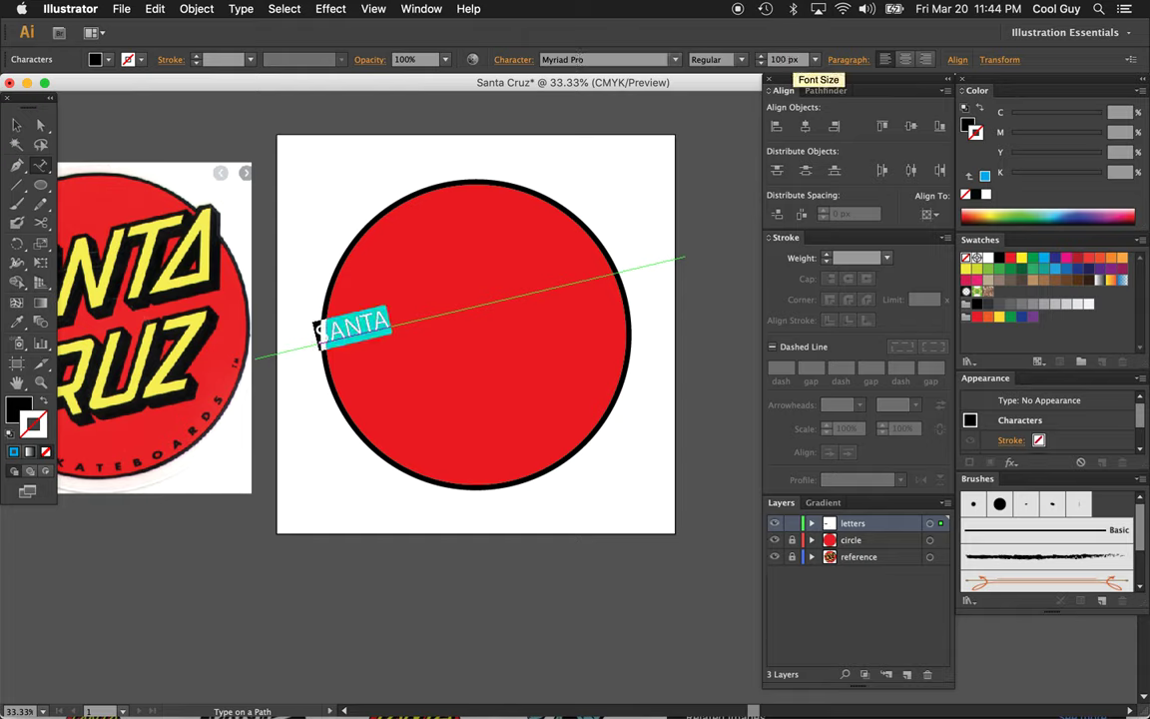
{"action": "type", "text": "140"}
{"action": "key", "text": "Return"}
{"action": "type", "text": "180"}
{"action": "key", "text": "Return"}
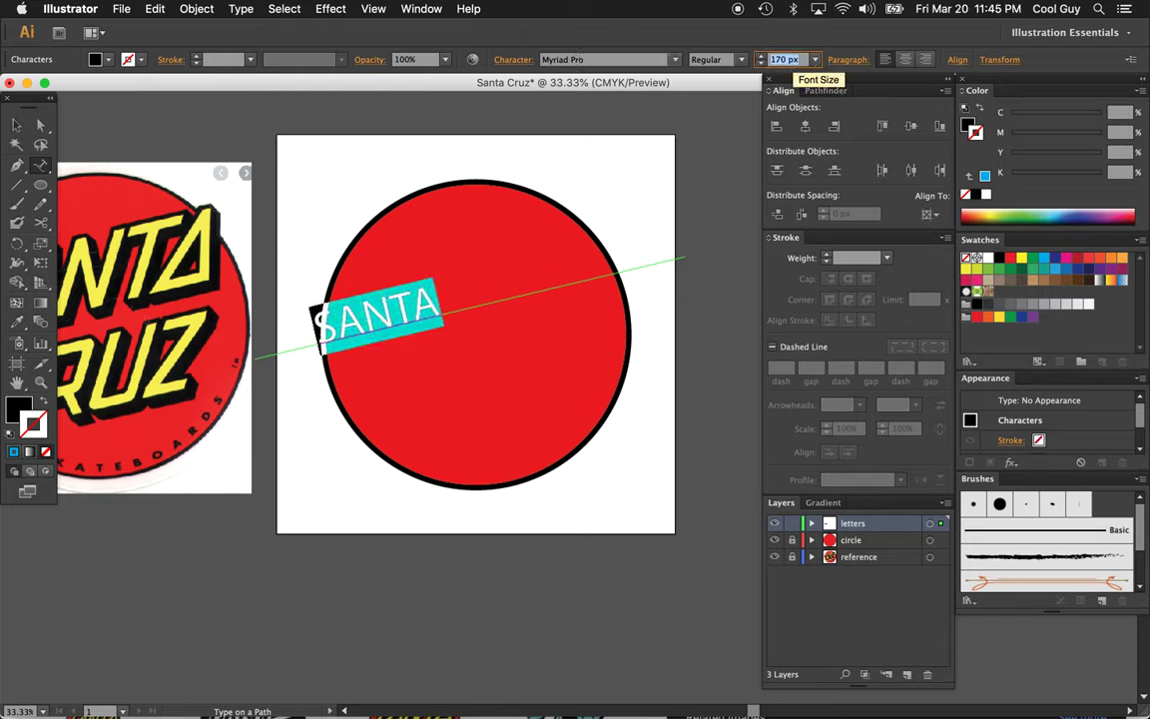
- Change the font of the SANTA text to santacarla_black to match the reference lettering
{"action": "left_click", "coordinate": [649, 59]}
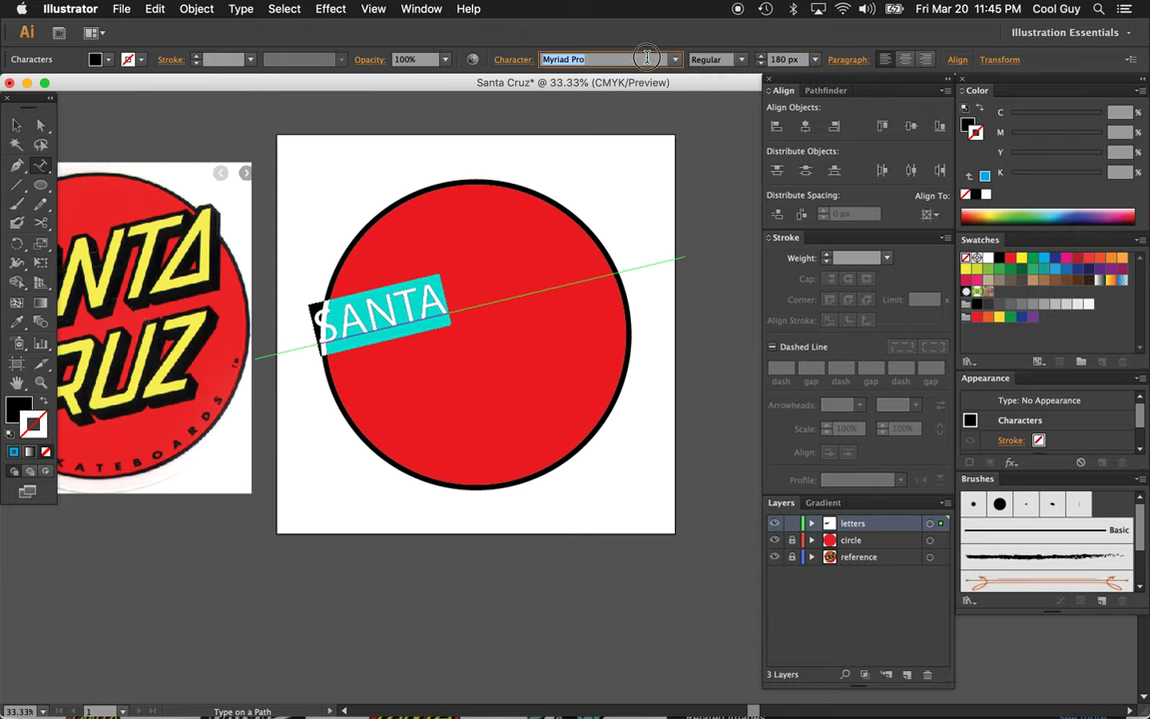
{"action": "scroll", "coordinate": [288, 238], "scroll_direction": "left", "scroll_amount": 5}
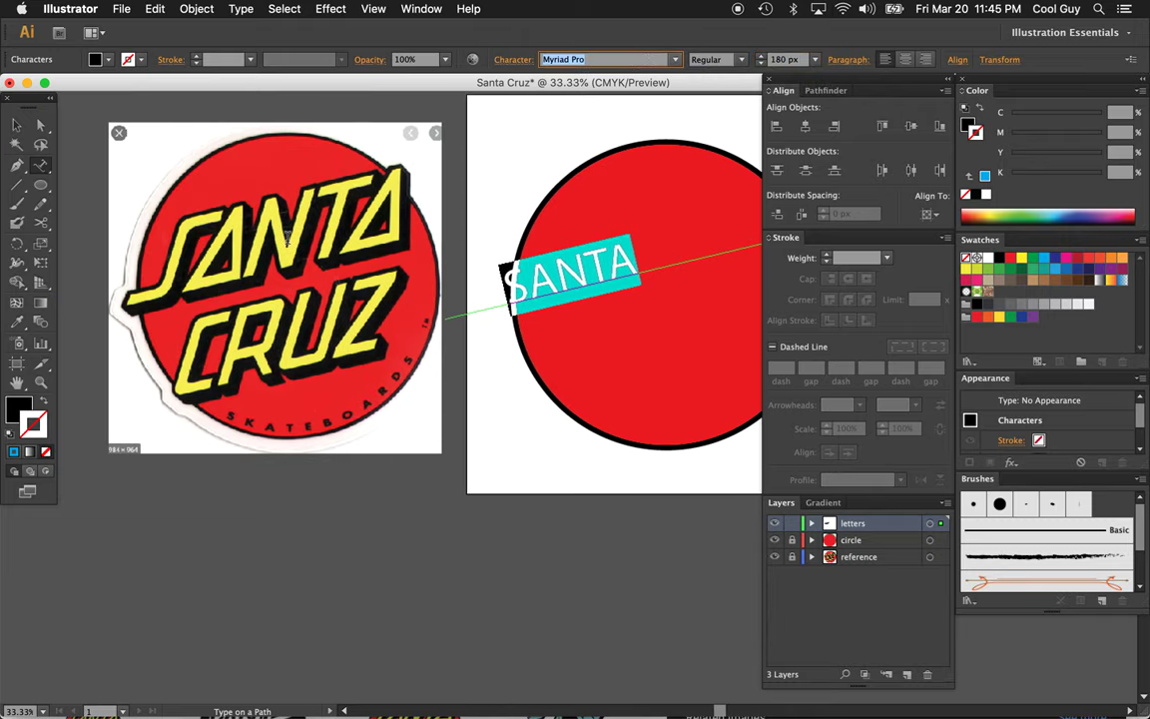
{"action": "type", "text": "santacarla_black"}
{"action": "key", "text": "Return"}
{"action": "scroll", "coordinate": [699, 175], "scroll_direction": "right", "scroll_amount": 3}
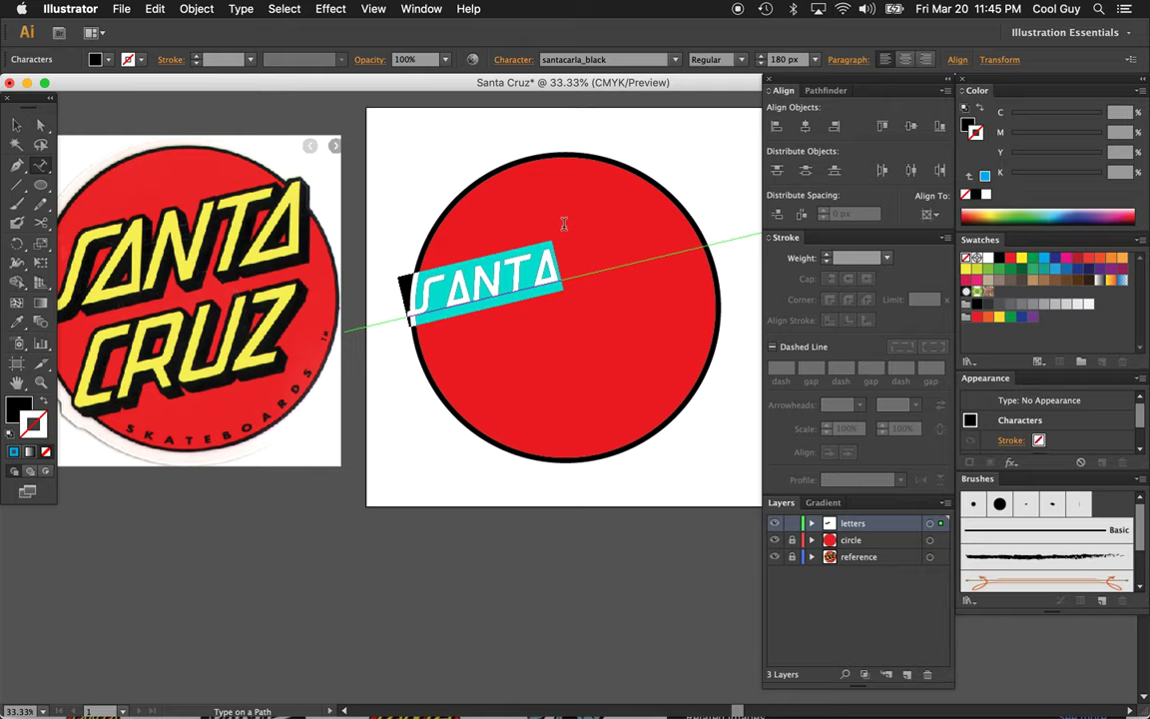
- Enlarge the whole SANTA path text to a font size of 340 px
{"action": "left_click", "coordinate": [17, 125]}
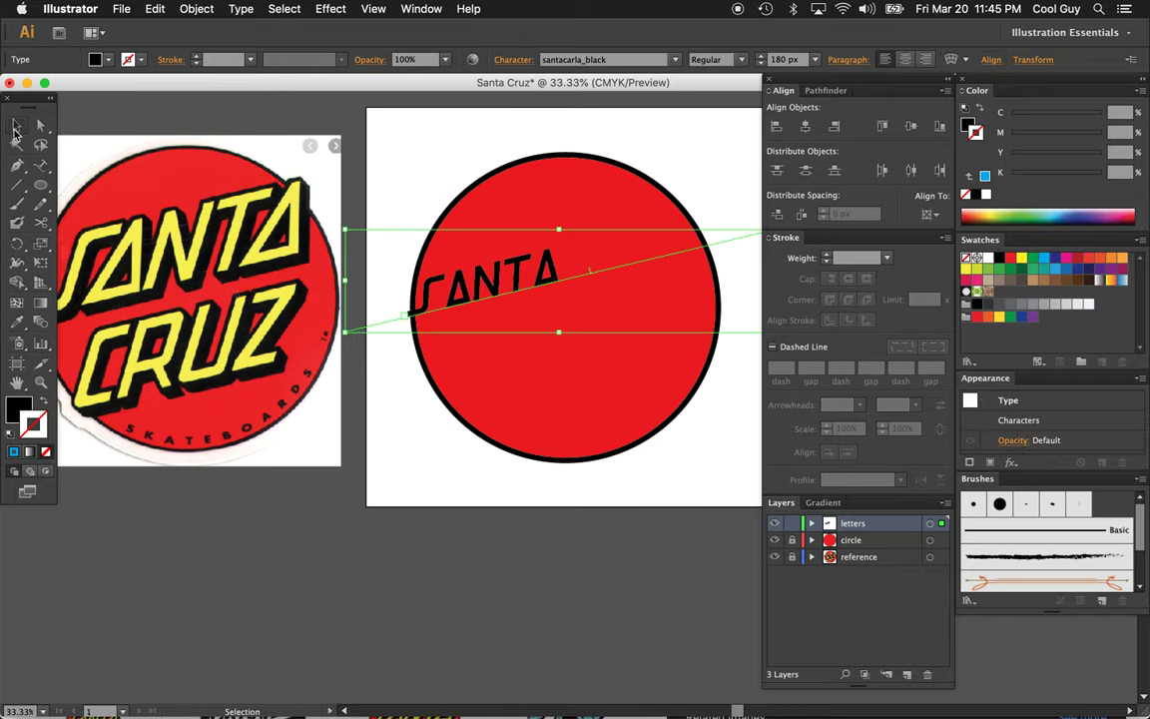
{"action": "left_click", "coordinate": [789, 59]}
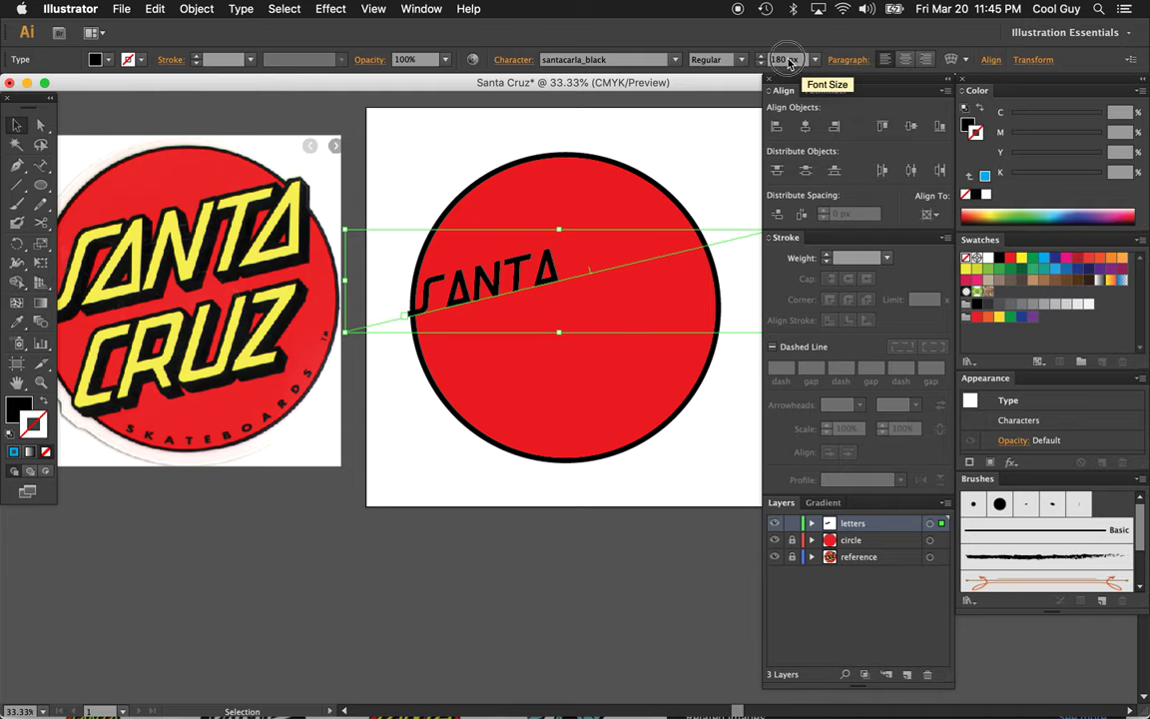
{"action": "key", "text": "shift+Up"}
{"action": "key", "text": "shift+Up"}
{"action": "key", "text": "shift+Up"}
{"action": "key", "text": "shift+Up"}
{"action": "key", "text": "shift+Up"}
{"action": "key", "text": "shift+Up"}
{"action": "key", "text": "shift+Up"}
{"action": "key", "text": "shift+Up"}
{"action": "key", "text": "shift+Up"}
{"action": "key", "text": "shift+Up"}
{"action": "key", "text": "shift+Up"}
{"action": "key", "text": "shift+Up"}
{"action": "key", "text": "shift+Up"}
{"action": "key", "text": "shift+Up"}
{"action": "key", "text": "shift+Up"}
{"action": "key", "text": "shift+Up"}
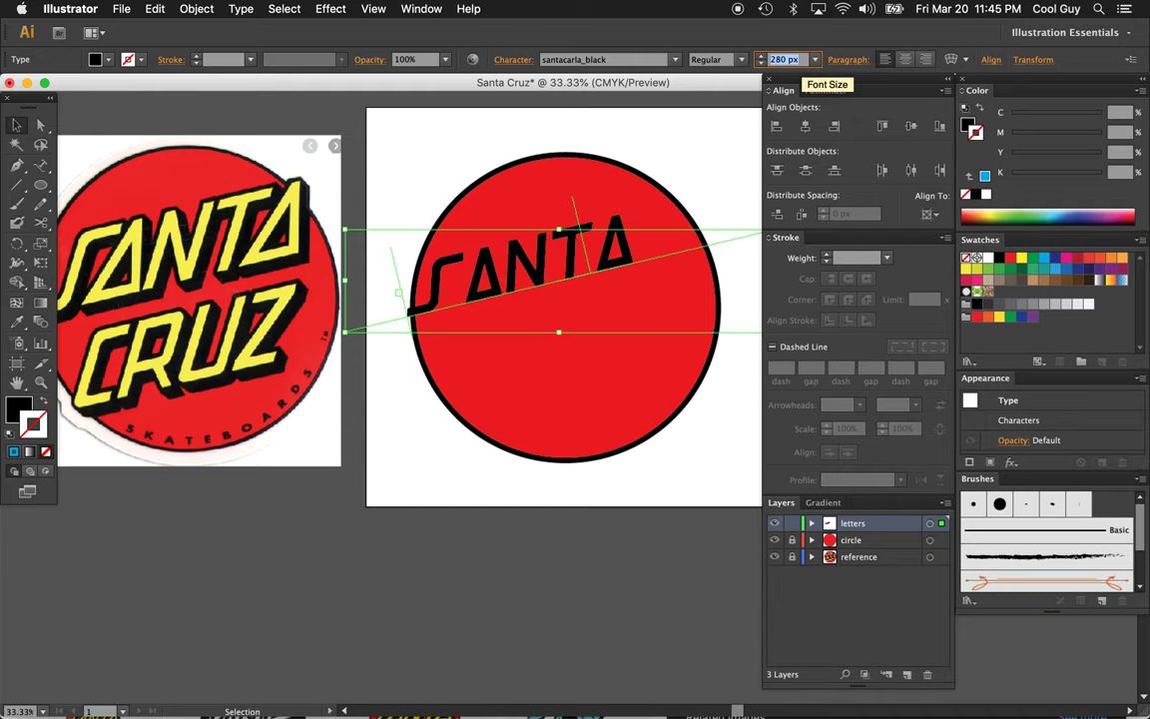
- Extend the text's start bracket to the path's left end and centre-align SANTA along the path
{"action": "scroll", "coordinate": [524, 111], "scroll_direction": "right", "scroll_amount": 3}
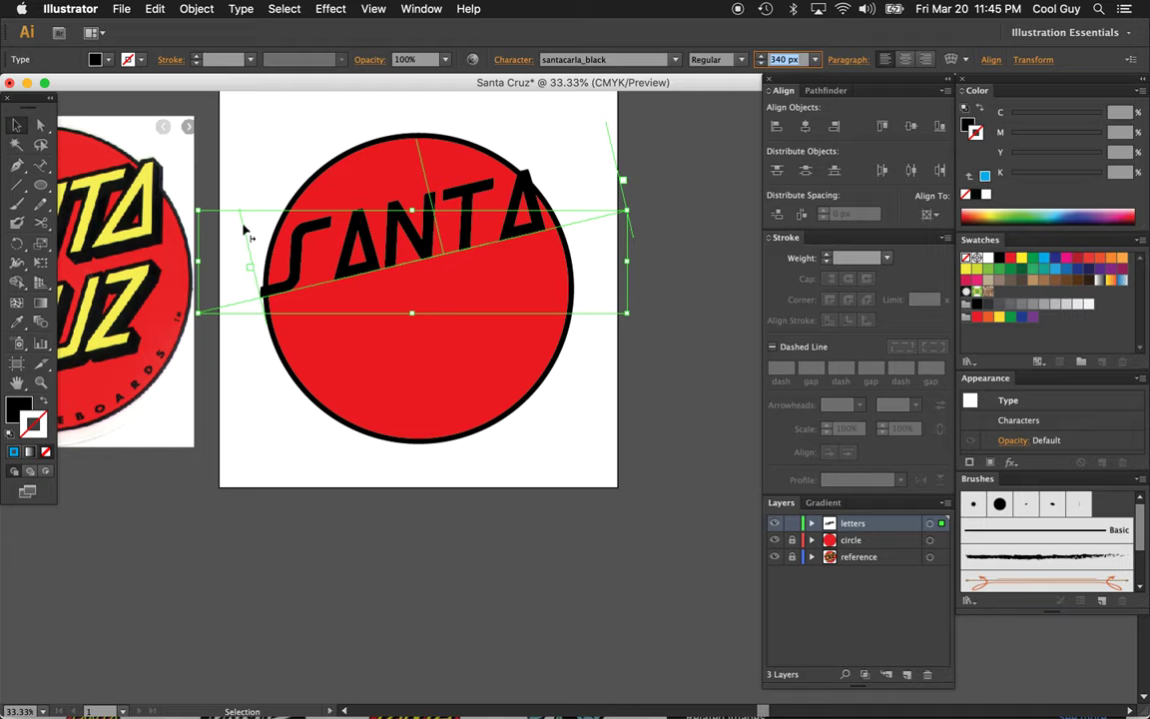
{"action": "left_click_drag", "start_coordinate": [244, 232], "coordinate": [187, 239]}
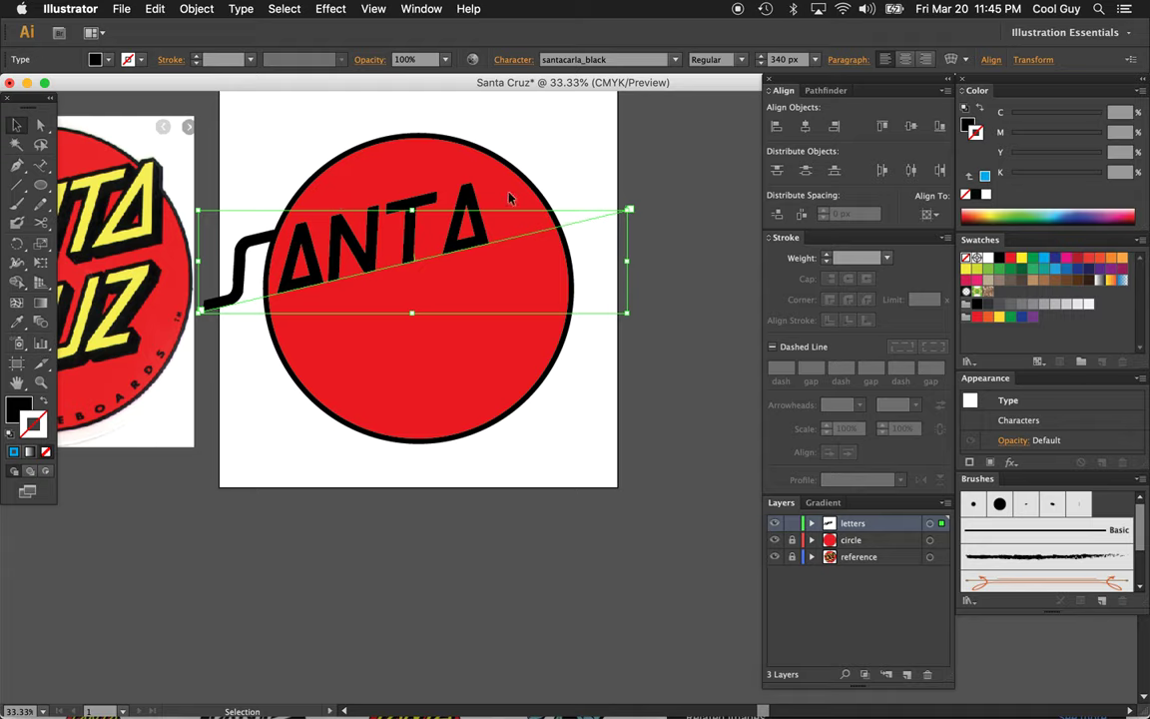
{"action": "left_click", "coordinate": [905, 59]}
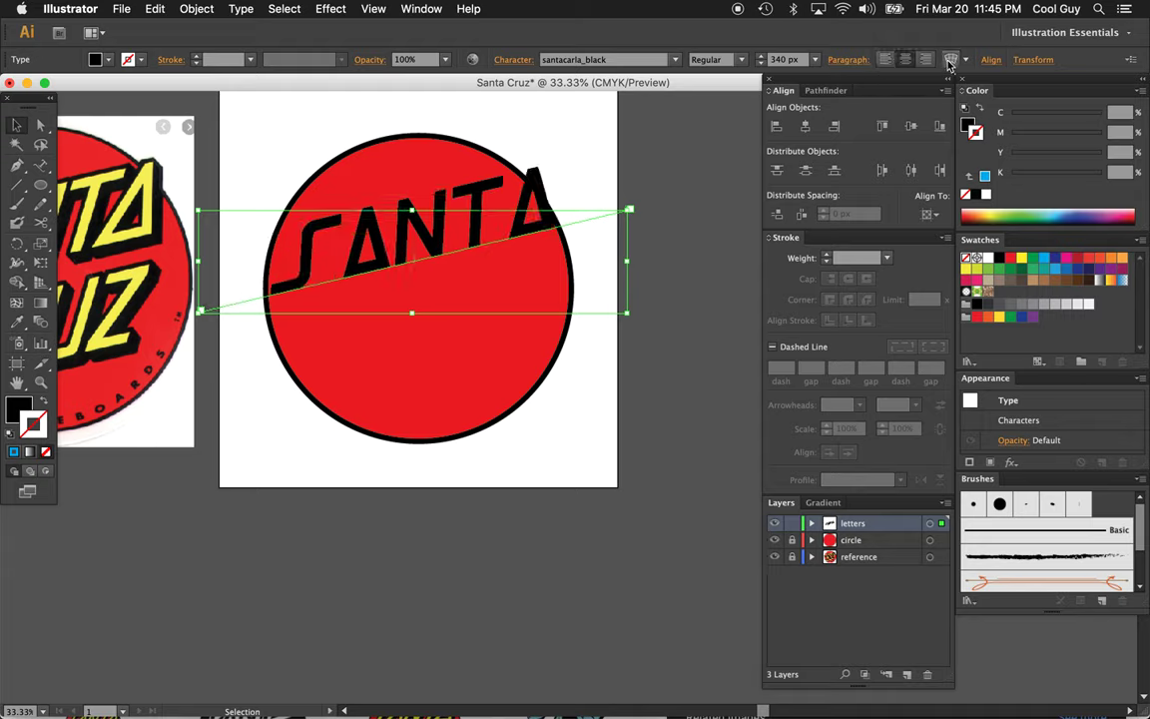
{"action": "left_click", "coordinate": [926, 60]}
{"action": "left_click", "coordinate": [905, 61]}
{"action": "left_click", "coordinate": [905, 61]}
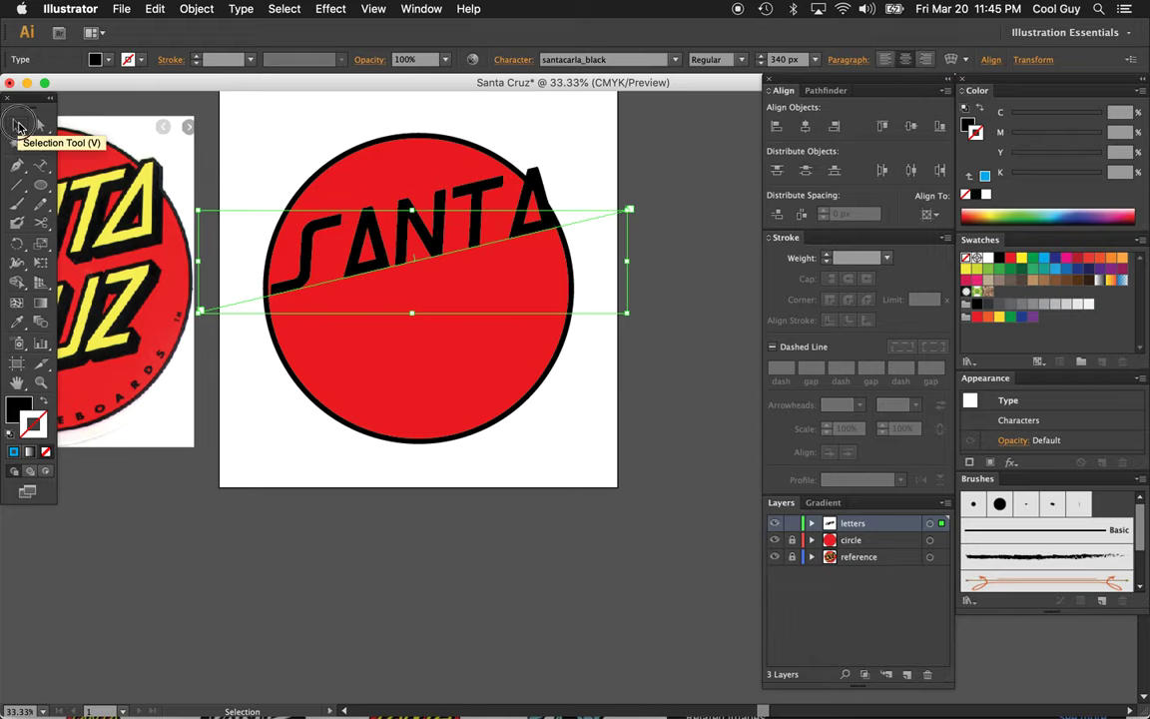
- Increase the SANTA font size to 370 px so the word overhangs the circle as in the reference
{"action": "left_click", "coordinate": [17, 125]}
{"action": "left_click_drag", "start_coordinate": [403, 249], "coordinate": [515, 277]}
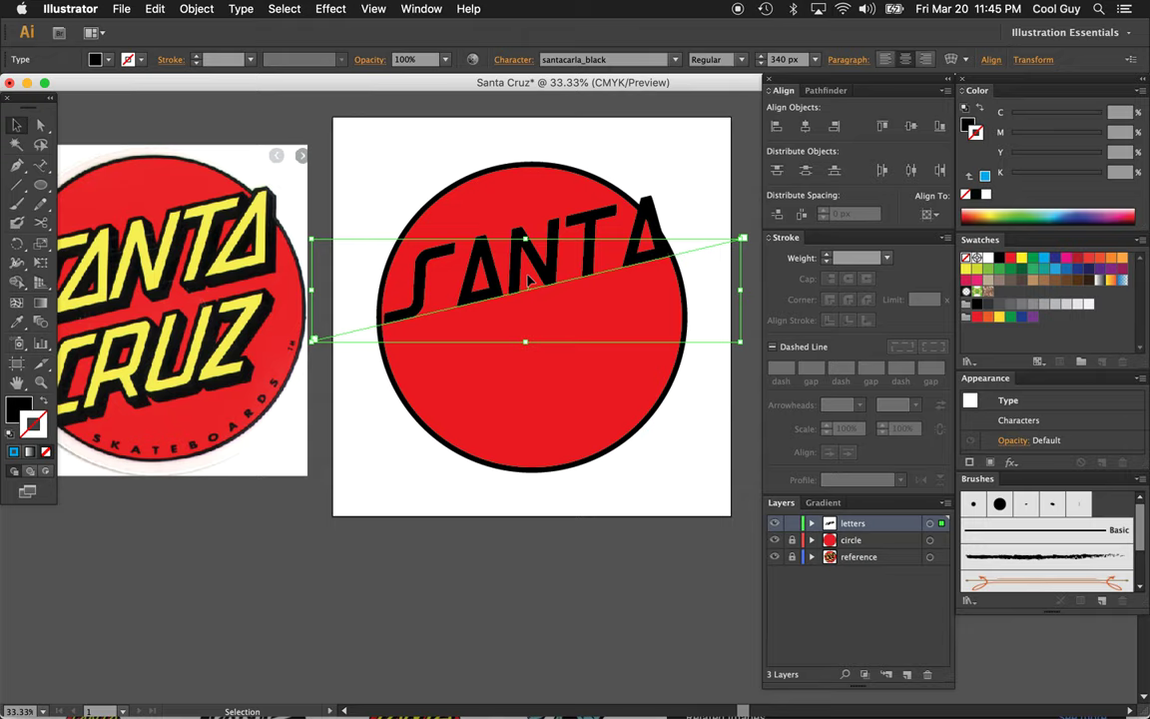
{"action": "left_click", "coordinate": [762, 56]}
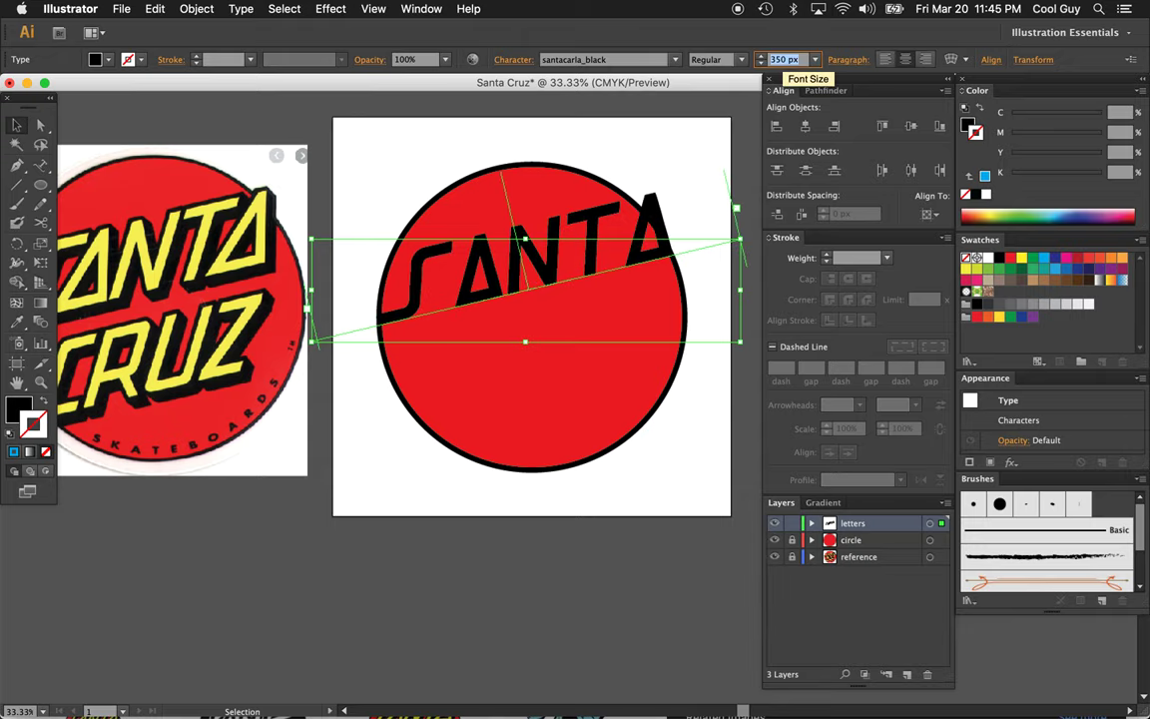
{"action": "left_click", "coordinate": [762, 56]}
{"action": "left_click", "coordinate": [761, 56]}
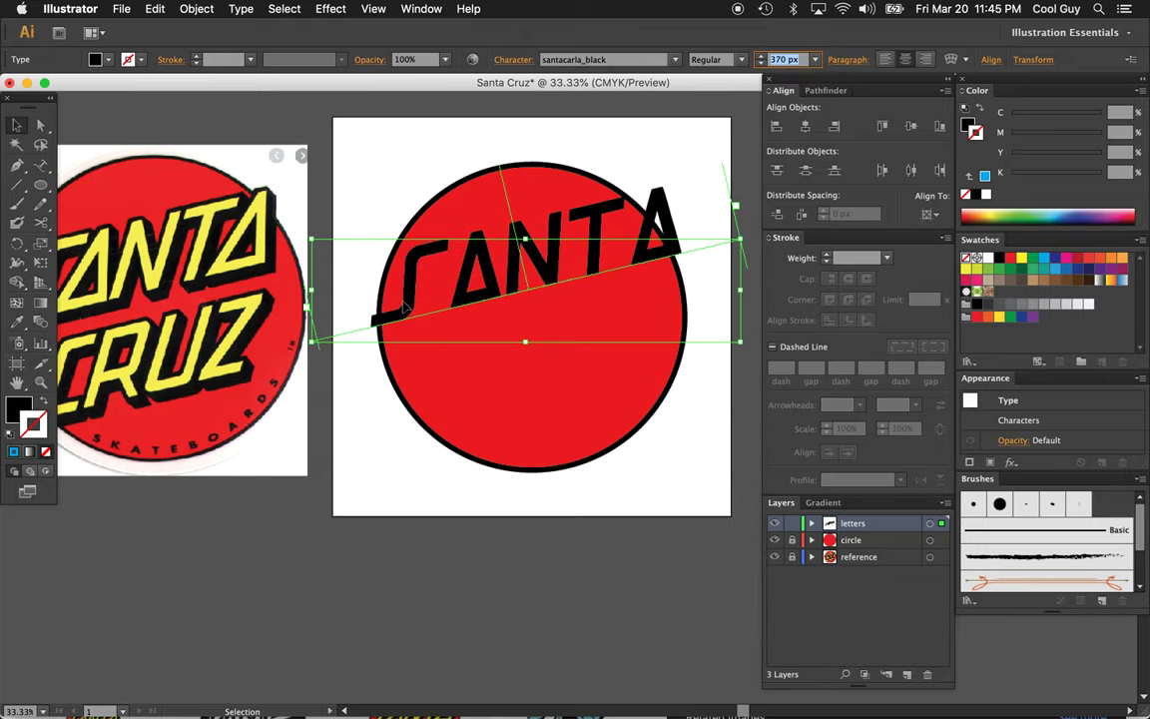
{"action": "scroll", "coordinate": [403, 310], "scroll_direction": "left", "scroll_amount": 5}
{"action": "scroll", "coordinate": [403, 310], "scroll_direction": "down", "scroll_amount": 2}
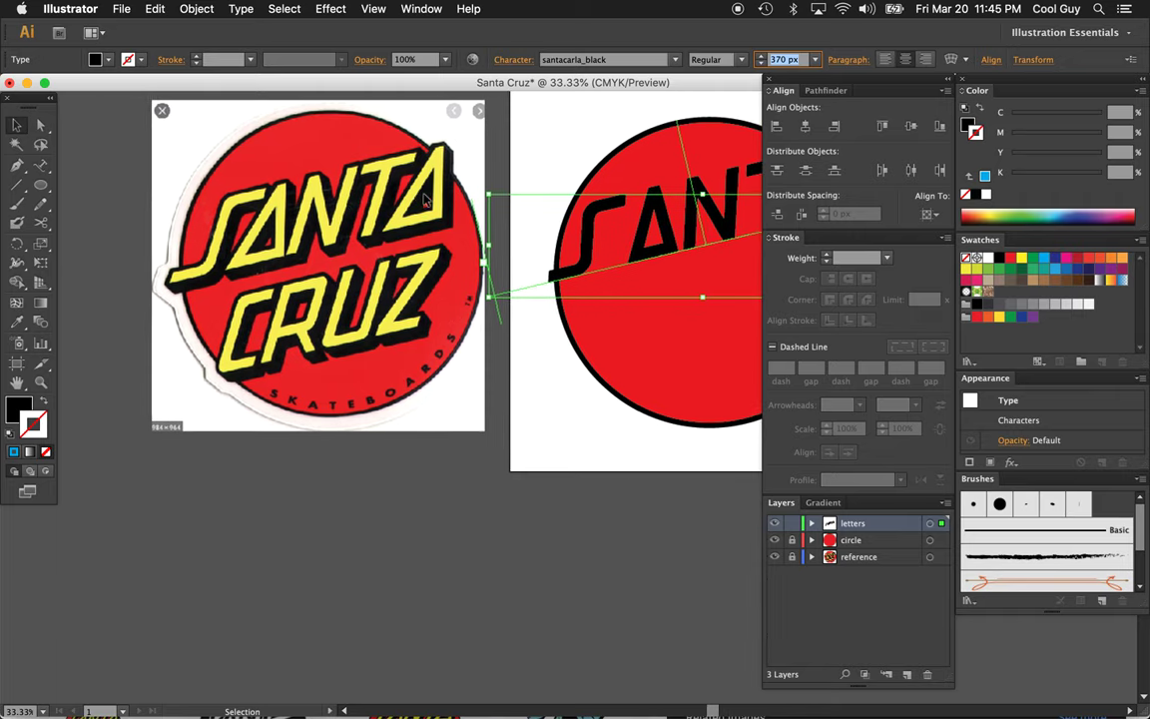
{"action": "scroll", "coordinate": [420, 200], "scroll_direction": "right", "scroll_amount": 4}
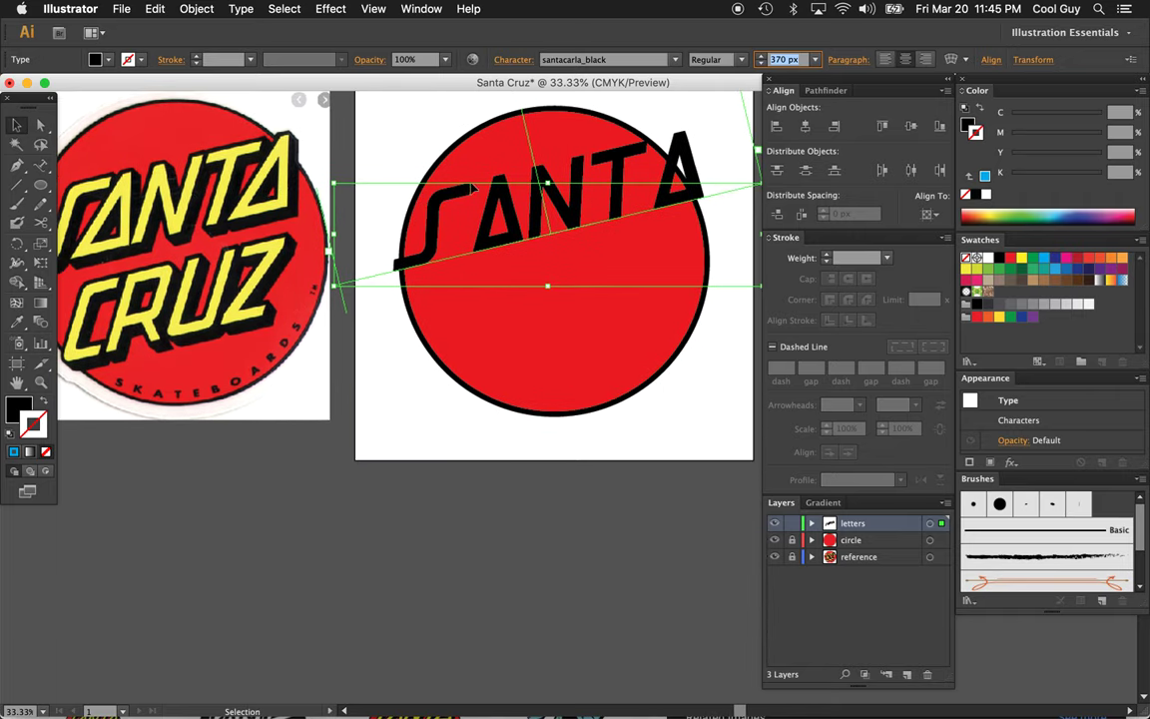
{"action": "key", "text": "Return"}
- Nudge the SANTA text slightly left and down over the circle, then deselect it
{"action": "key", "text": "shift+Left"}
{"action": "key", "text": "shift+Left"}
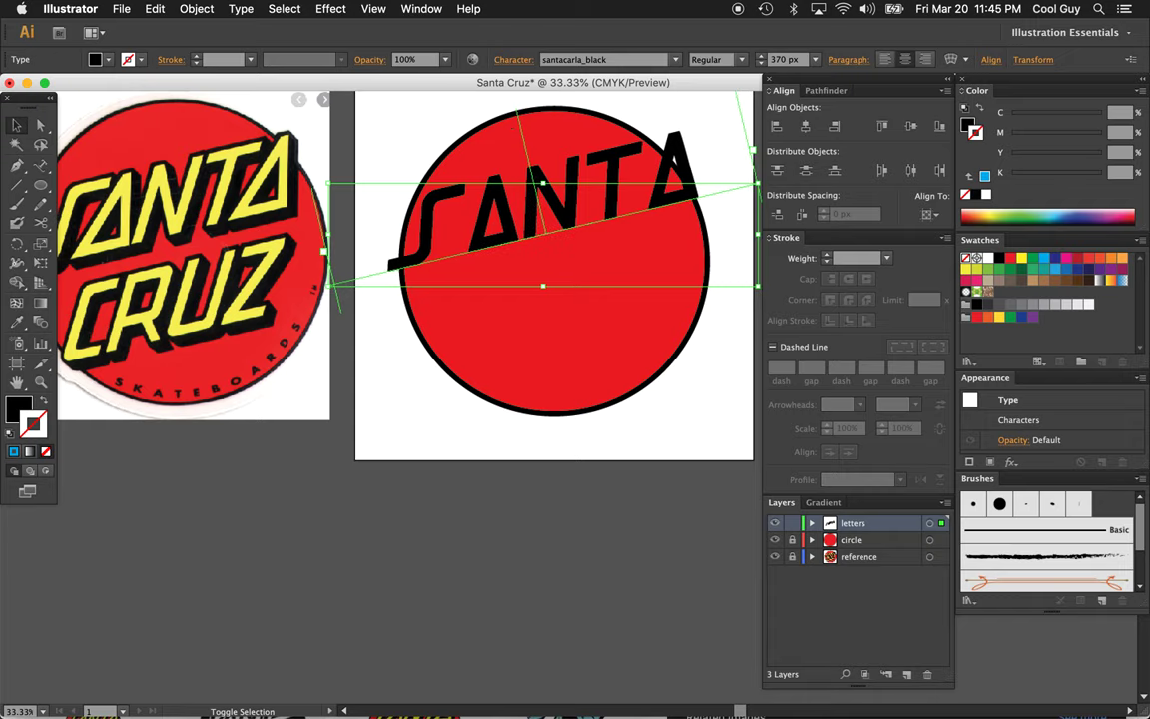
{"action": "key", "text": "shift+Down"}
{"action": "key", "text": "shift+Down"}
{"action": "key", "text": "shift+Down"}
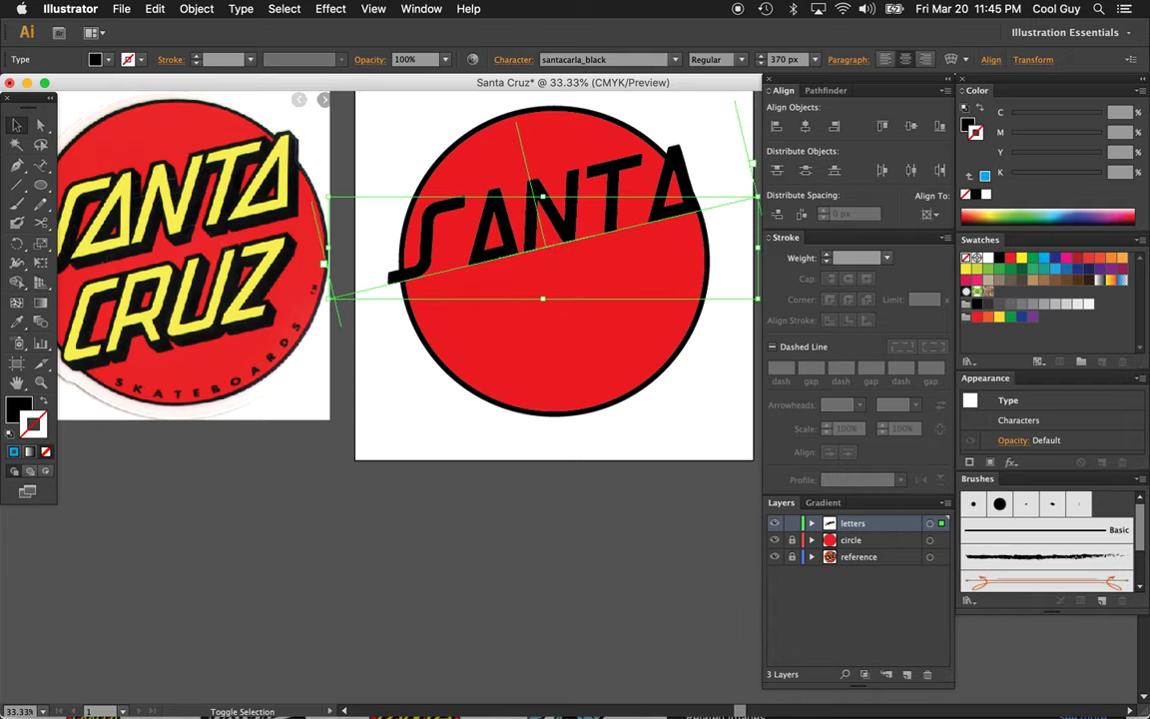
{"action": "scroll", "coordinate": [678, 186], "scroll_direction": "up", "scroll_amount": 3}
{"action": "left_click", "coordinate": [678, 156]}
{"action": "scroll", "coordinate": [677, 155], "scroll_direction": "right", "scroll_amount": 5}
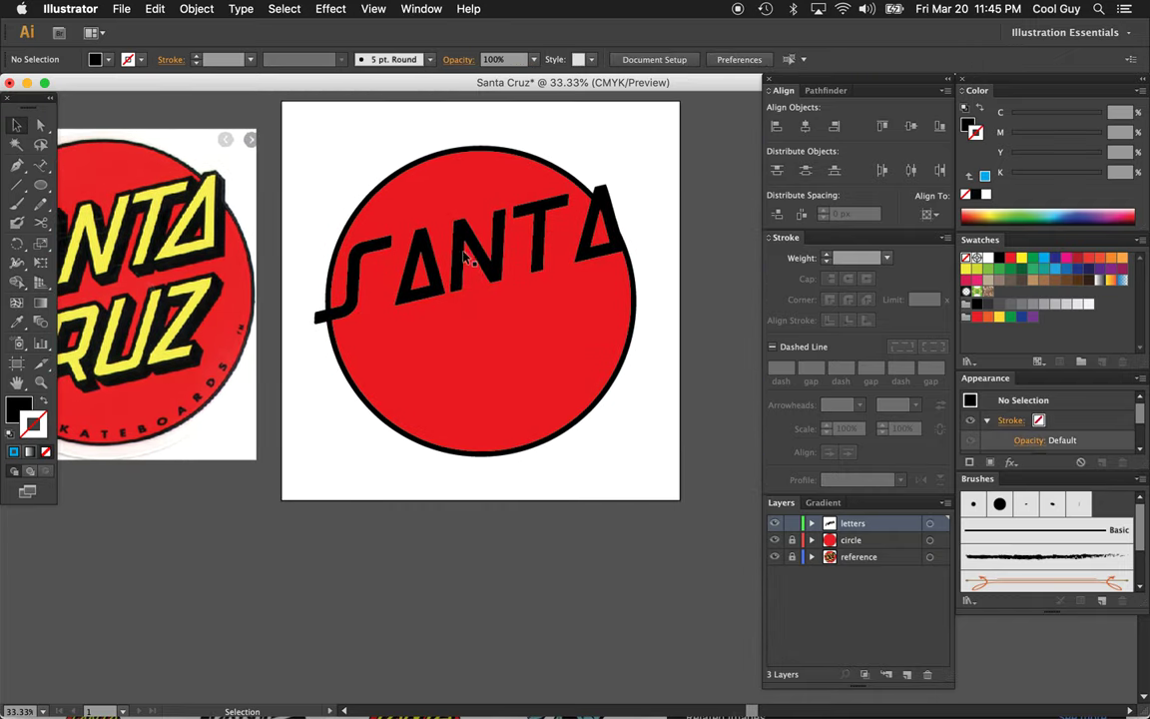
- Duplicate the SANTA text straight below itself and change the copy's wording to CRUZ
{"action": "left_click", "coordinate": [466, 258]}
{"action": "left_click_drag", "start_coordinate": [466, 257], "coordinate": [493, 356]}
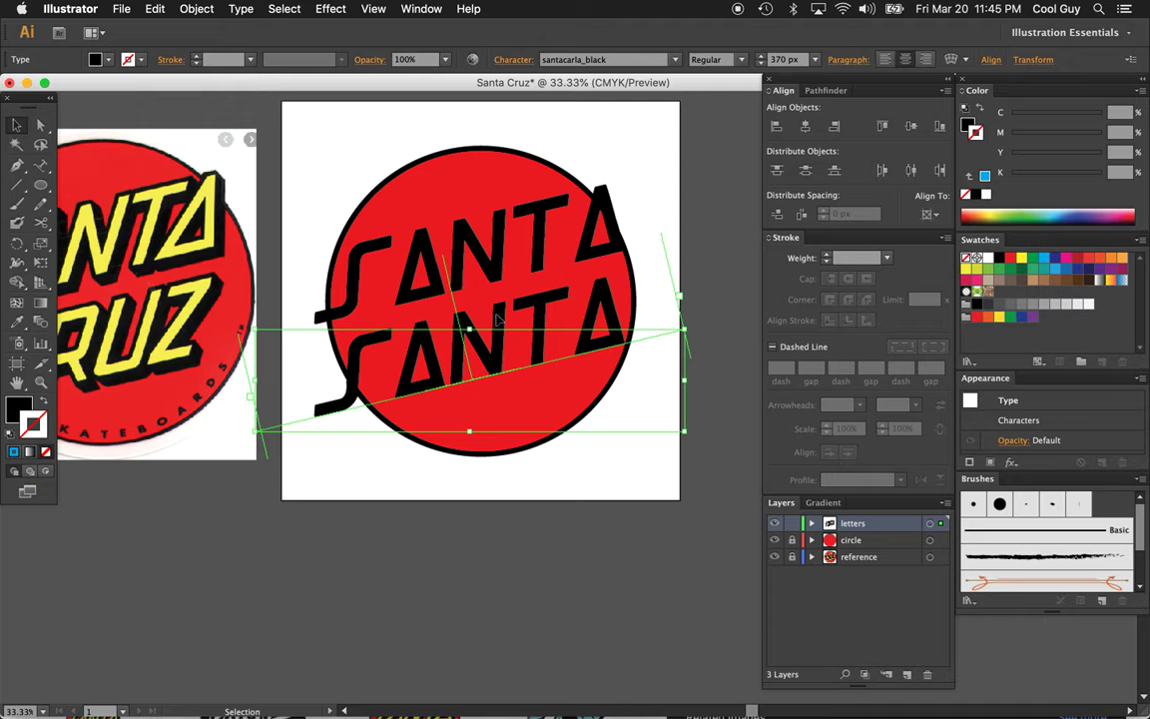
{"action": "double_click", "coordinate": [493, 349]}
{"action": "key", "text": "super+a"}
{"action": "type", "text": "CRUZ"}
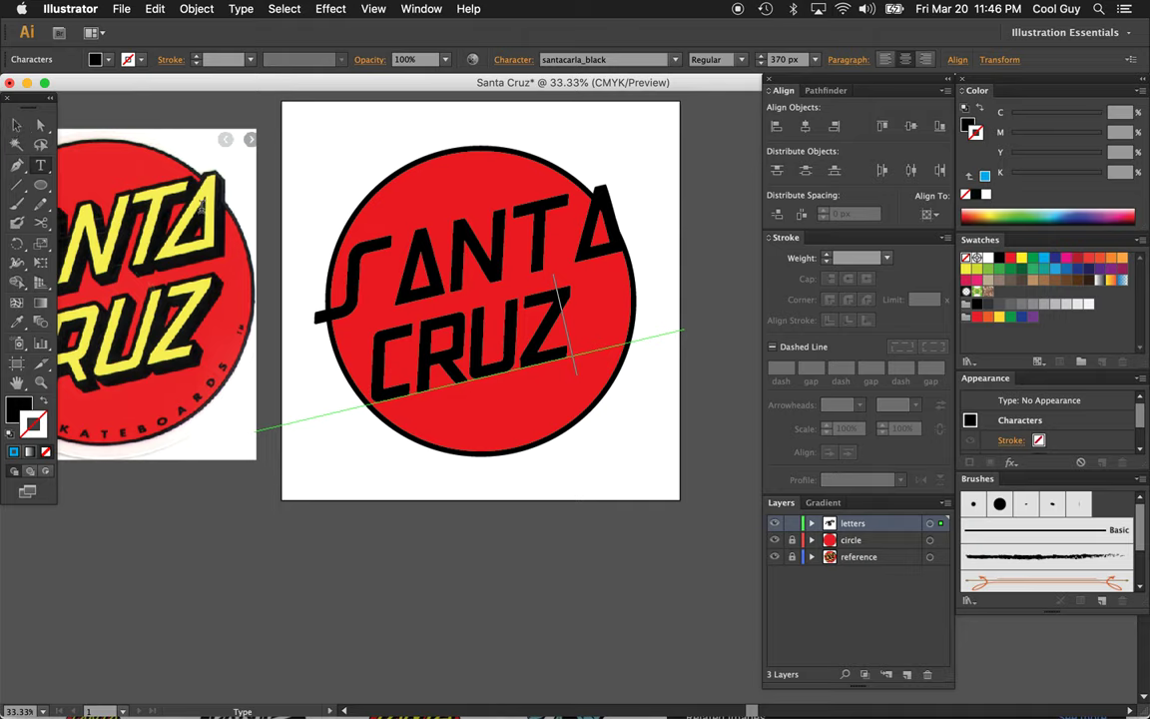
- Tighten the kerning between the S and the first A of SANTA to match the reference
{"action": "left_click", "coordinate": [402, 276]}
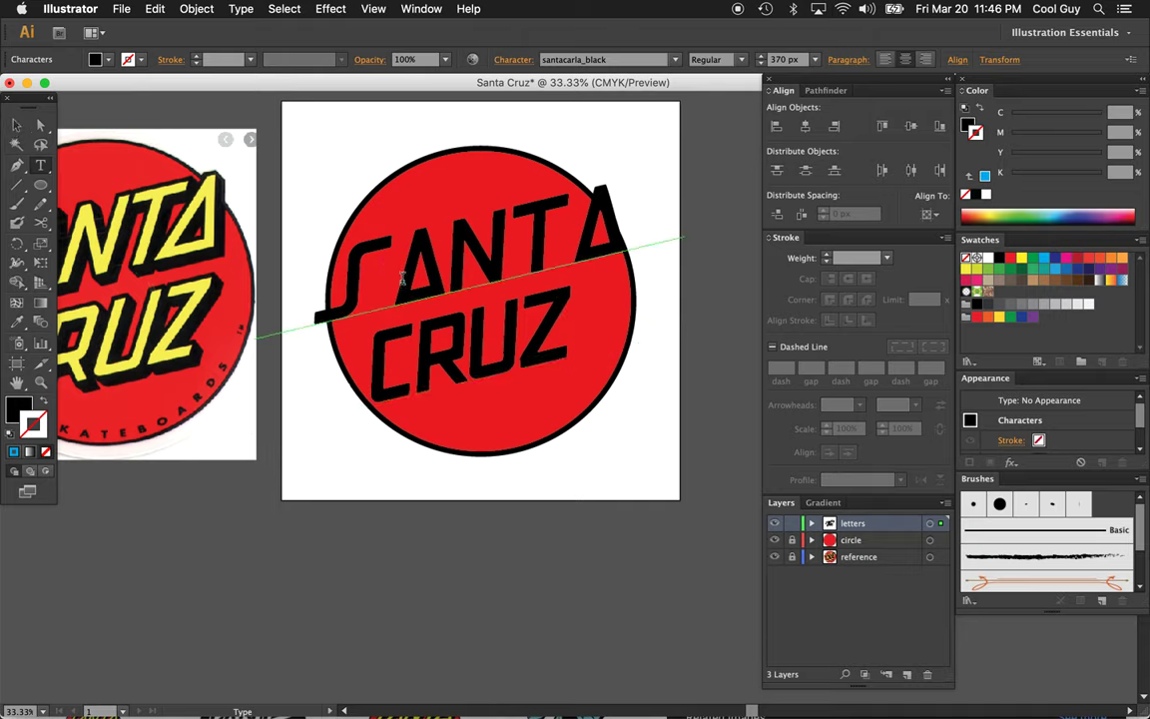
{"action": "key", "text": "alt+Left"}
{"action": "key", "text": "alt+Left"}
{"action": "key", "text": "alt+Left"}
{"action": "key", "text": "alt+Left"}
{"action": "key", "text": "alt+Left"}
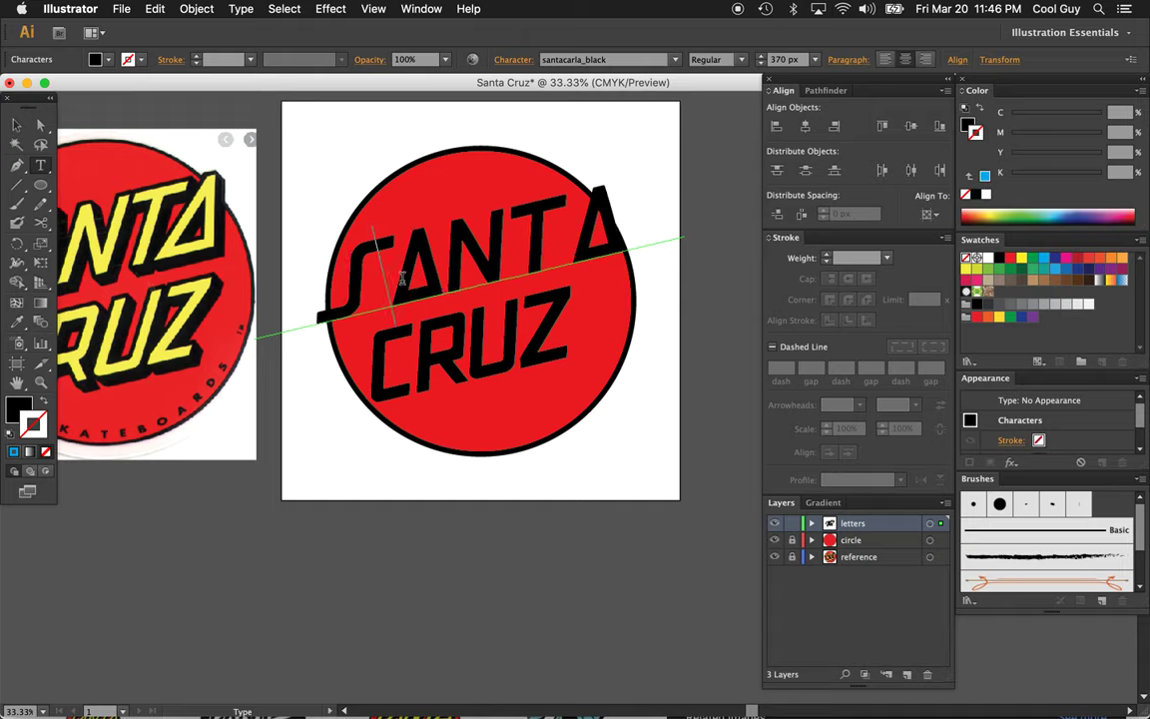
{"action": "key", "text": "alt+Left"}
{"action": "key", "text": "alt+Left"}
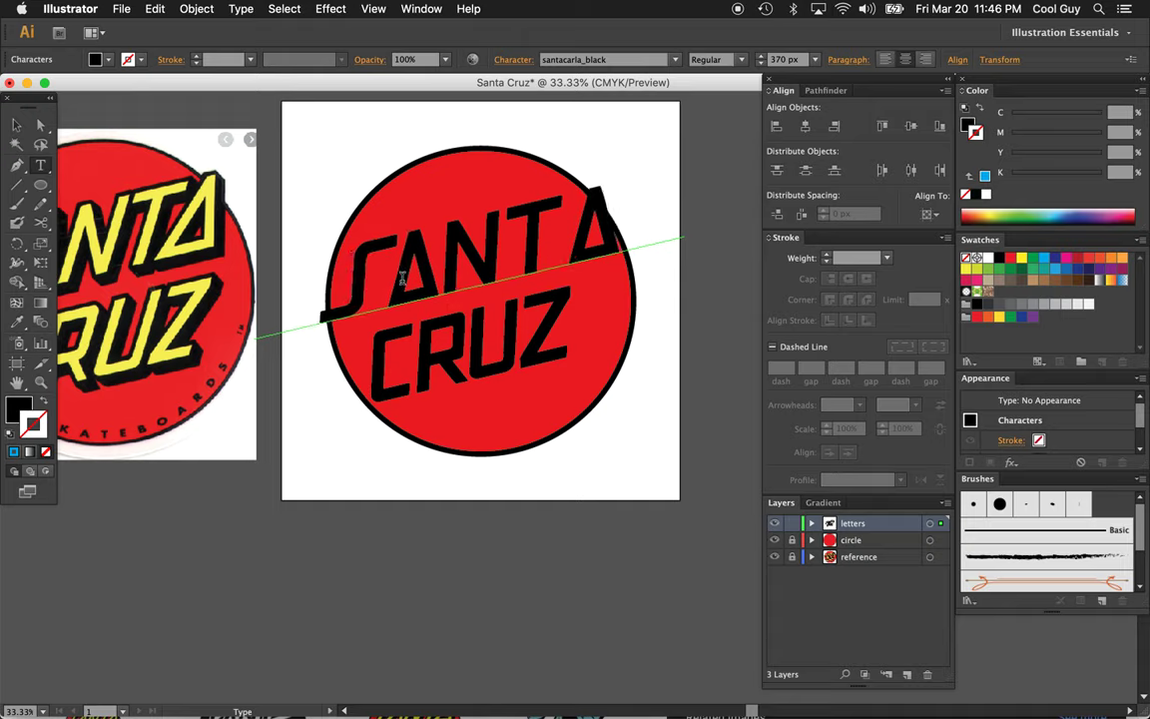
{"action": "key", "text": "alt+Left"}
{"action": "key", "text": "alt+Left"}
- Tighten the kerning of the remaining SANTA letters, especially between the T and the final A
{"action": "key", "text": "Right"}
{"action": "key", "text": "alt+Left"}
{"action": "key", "text": "alt+Left"}
{"action": "key", "text": "Right"}
{"action": "key", "text": "Right"}
{"action": "key", "text": "Right"}
{"action": "key", "text": "alt+Left"}
{"action": "key", "text": "alt+Left"}
{"action": "key", "text": "alt+Left"}
{"action": "key", "text": "alt+Left"}
{"action": "key", "text": "alt+Left"}
{"action": "key", "text": "alt+Left"}
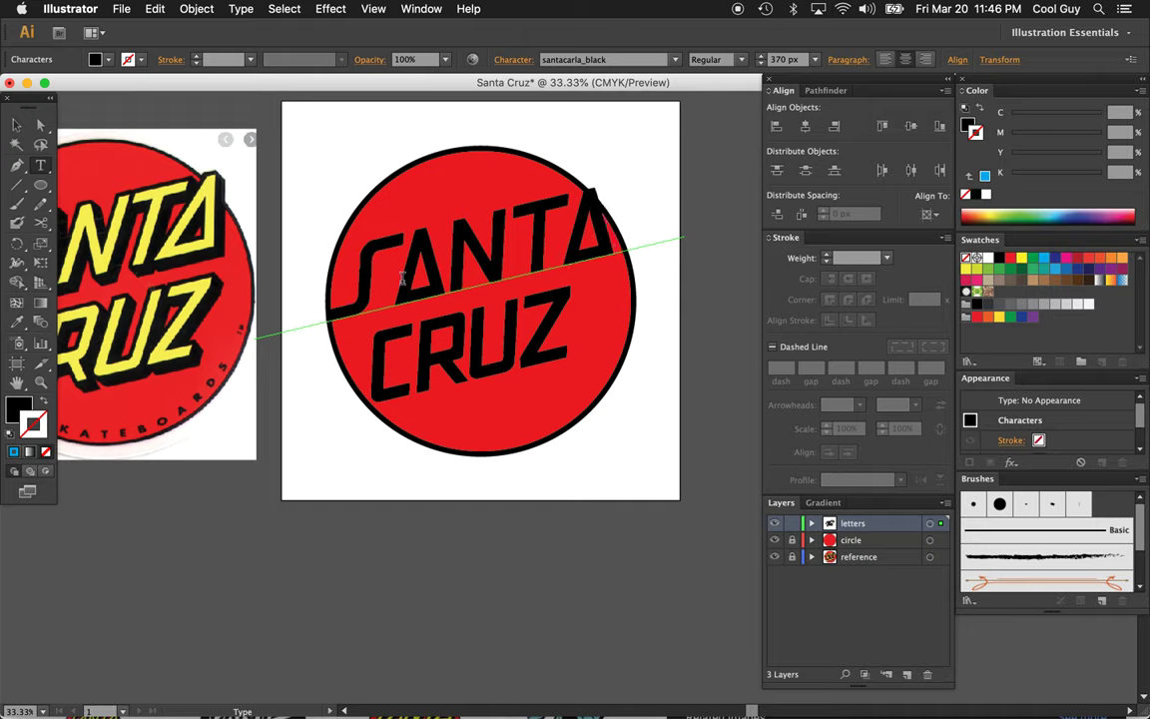
{"action": "key", "text": "alt+Left"}
{"action": "key", "text": "alt+Left"}
{"action": "key", "text": "alt+Left"}
{"action": "key", "text": "alt+Left"}
- Loosen the CRUZ letter spacing slightly and nudge the word right and a little up beneath SANTA
{"action": "scroll", "coordinate": [402, 277], "scroll_direction": "left", "scroll_amount": 5}
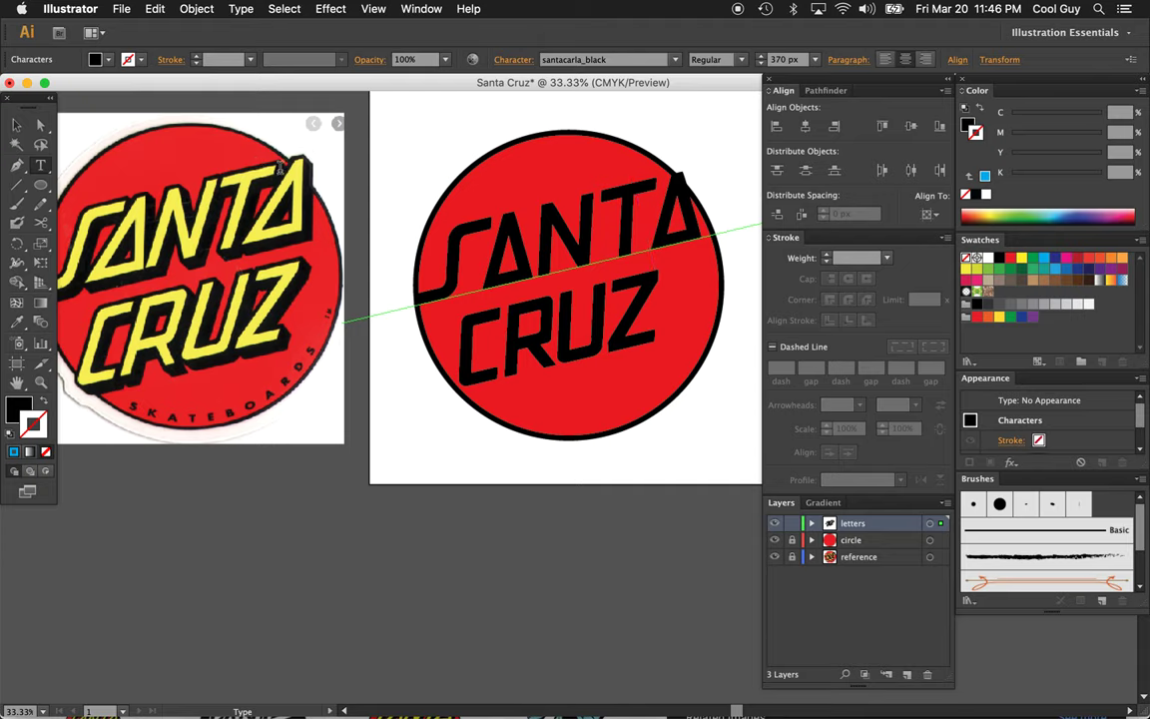
{"action": "left_click", "coordinate": [508, 350]}
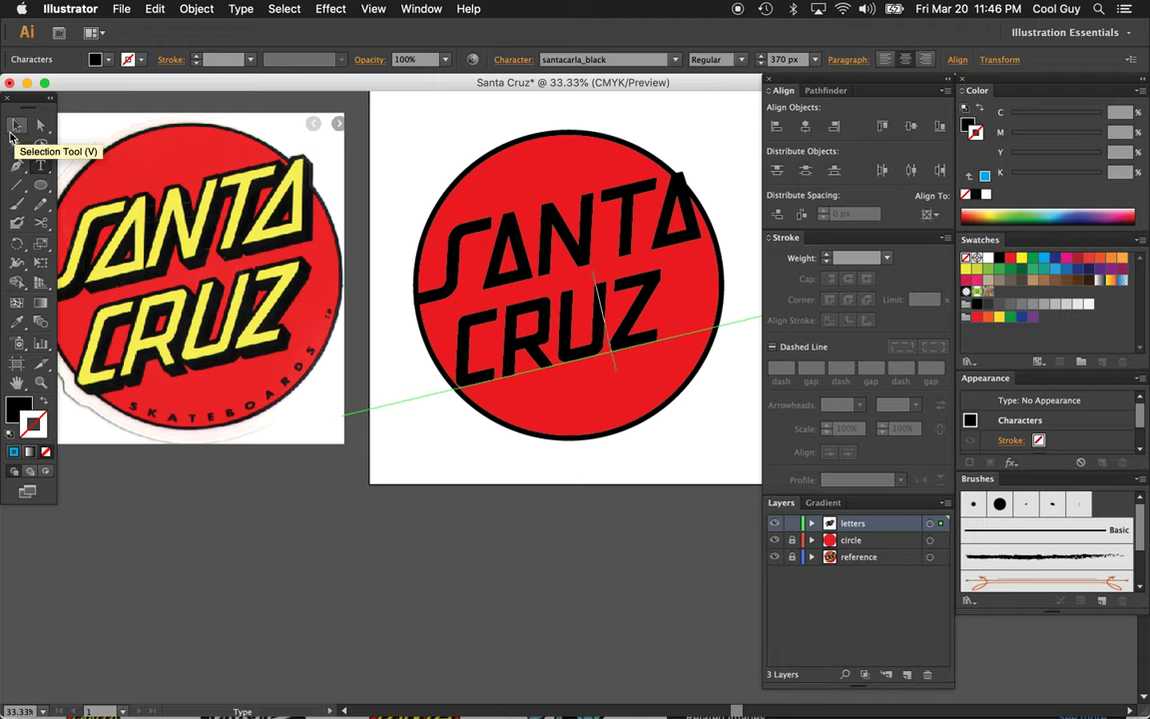
{"action": "left_click", "coordinate": [16, 125]}
{"action": "key", "text": "shift+Right"}
{"action": "key", "text": "shift+Right"}
{"action": "key", "text": "shift+Right"}
{"action": "key", "text": "shift+Right"}
{"action": "key", "text": "shift+Right"}
{"action": "key", "text": "shift+Right"}
{"action": "key", "text": "shift+Right"}
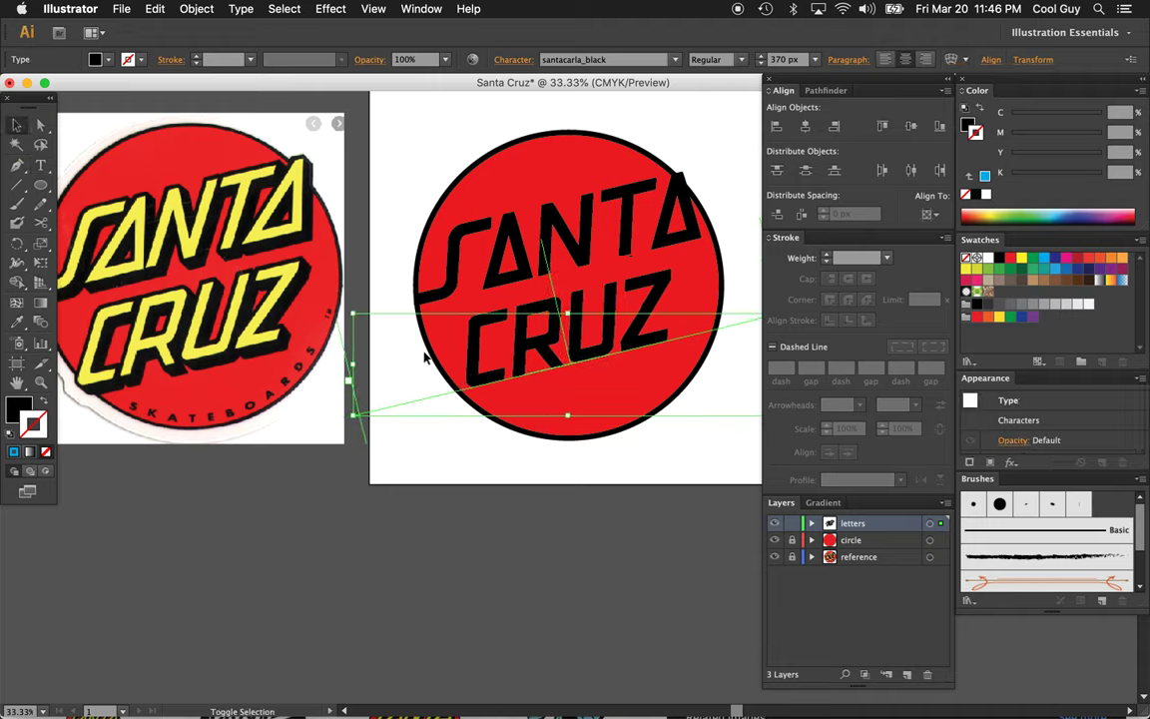
{"action": "key", "text": "shift+Right"}
{"action": "key", "text": "shift+Up"}
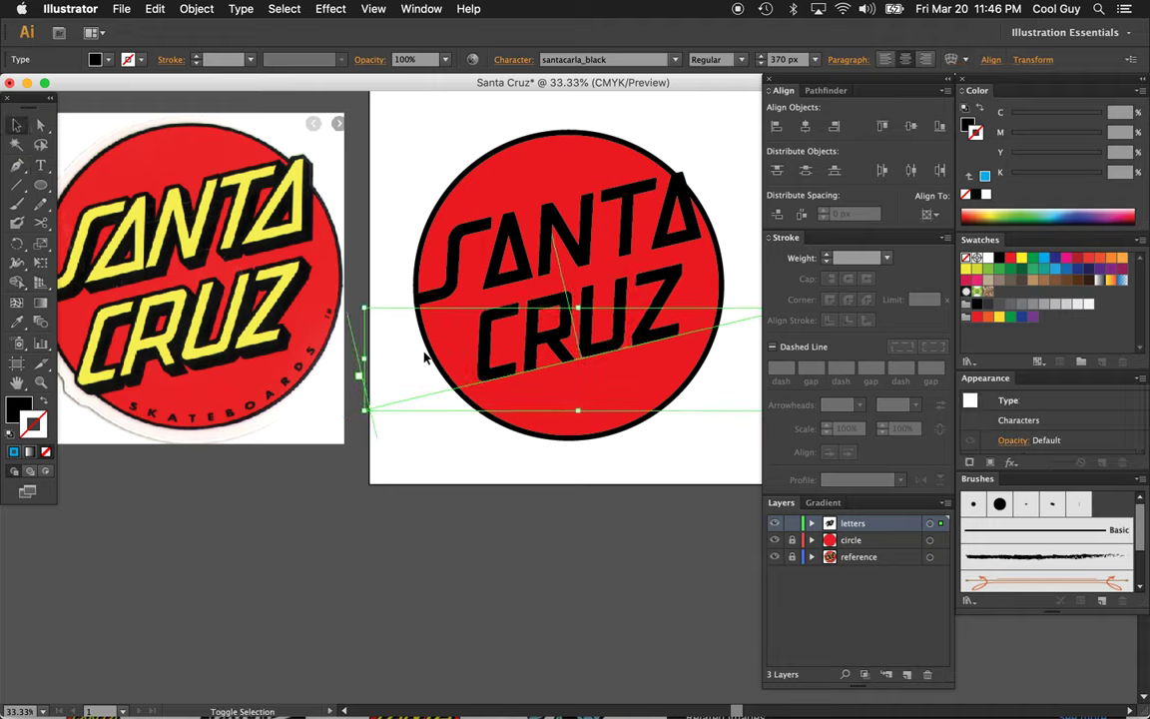
- Fill both SANTA and CRUZ with the yellow sampled from the reference lettering using the Eyedropper, then deselect them
{"action": "left_click", "coordinate": [627, 228], "text": "shift"}
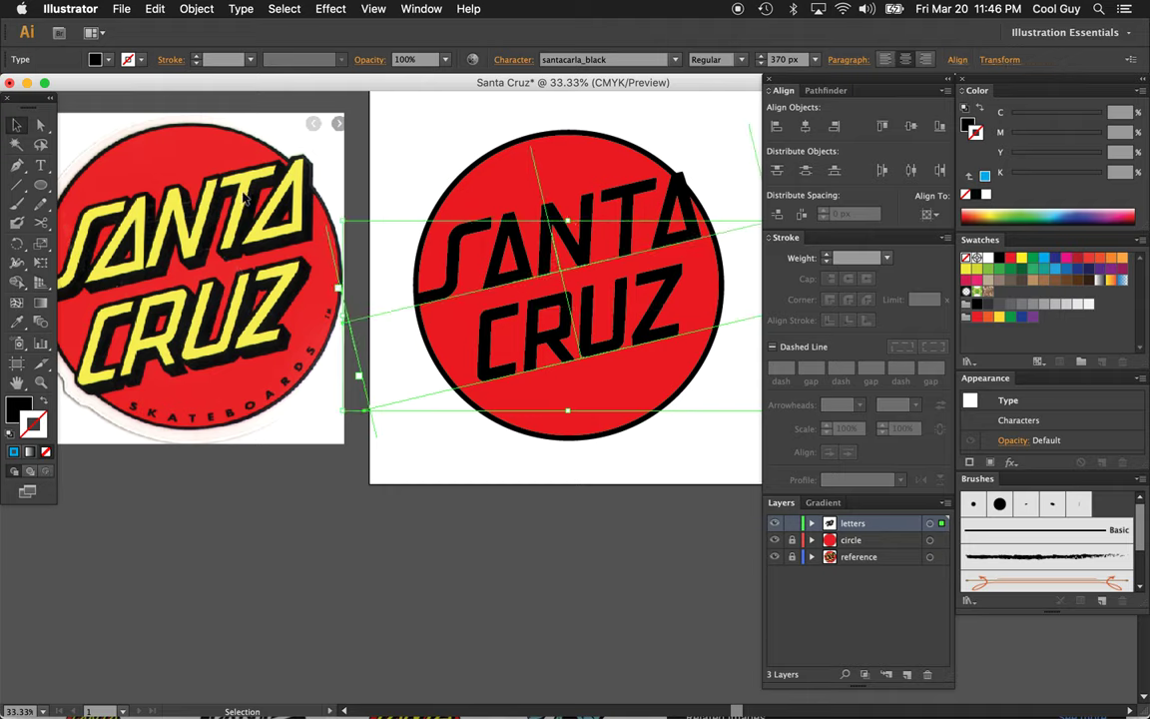
{"action": "left_click", "coordinate": [17, 410]}
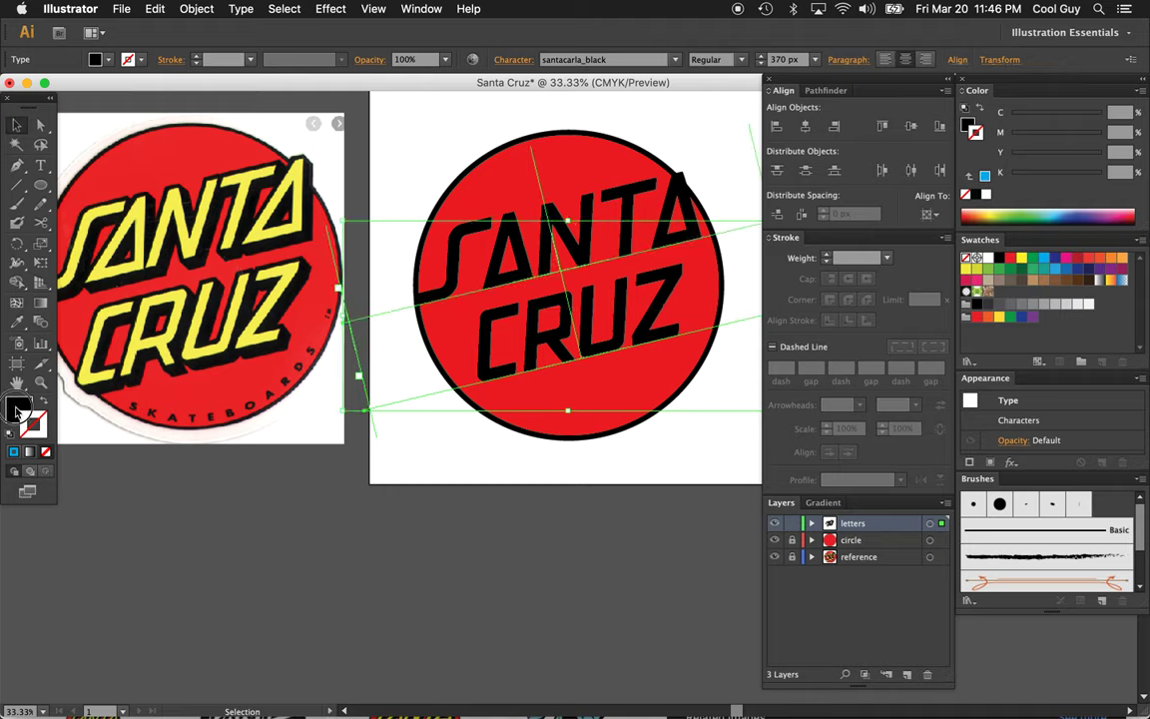
{"action": "left_click", "coordinate": [19, 322]}
{"action": "left_click", "coordinate": [19, 324]}
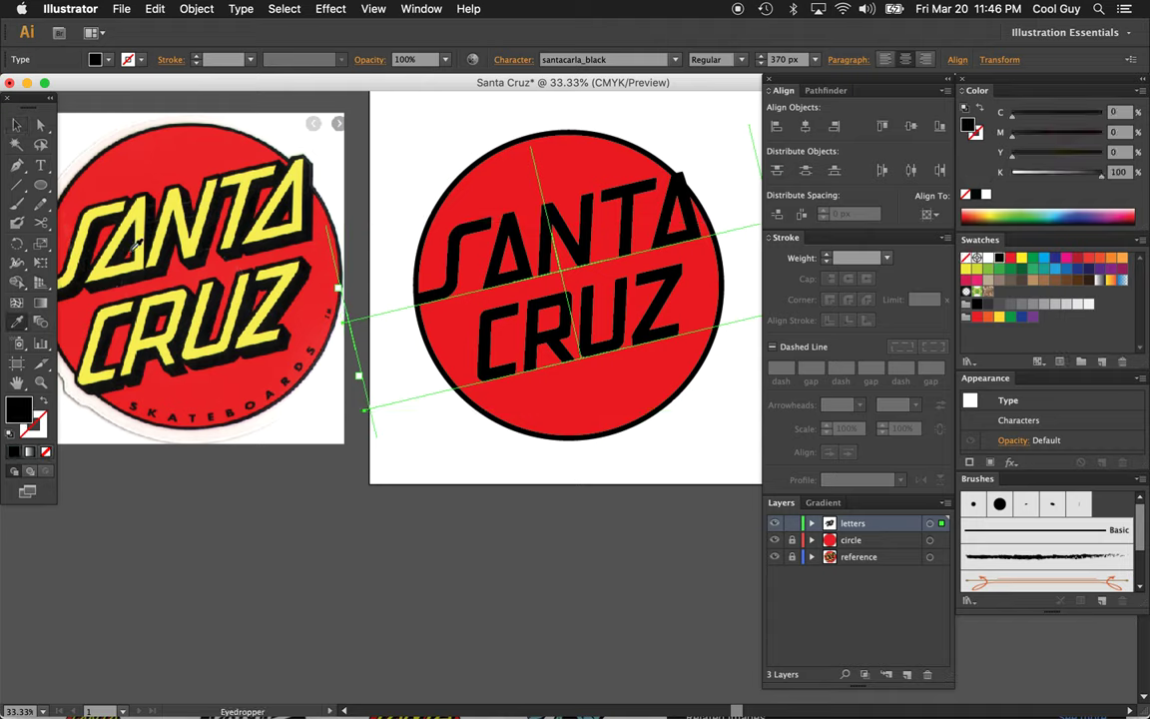
{"action": "left_click", "coordinate": [186, 207]}
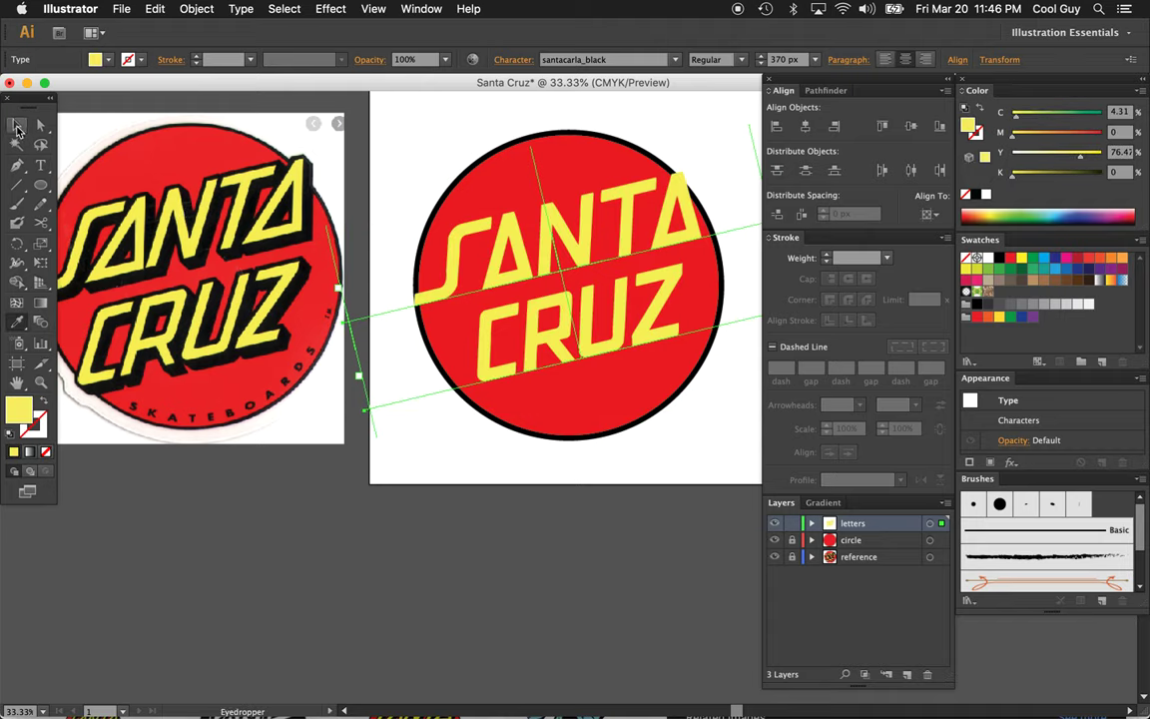
{"action": "left_click", "coordinate": [16, 124]}
{"action": "left_click", "coordinate": [404, 168]}
- Compare the whole design with the reference and nudge CRUZ slightly left beneath SANTA
{"action": "key", "text": "z"}
{"action": "left_click", "coordinate": [645, 344], "text": "alt"}
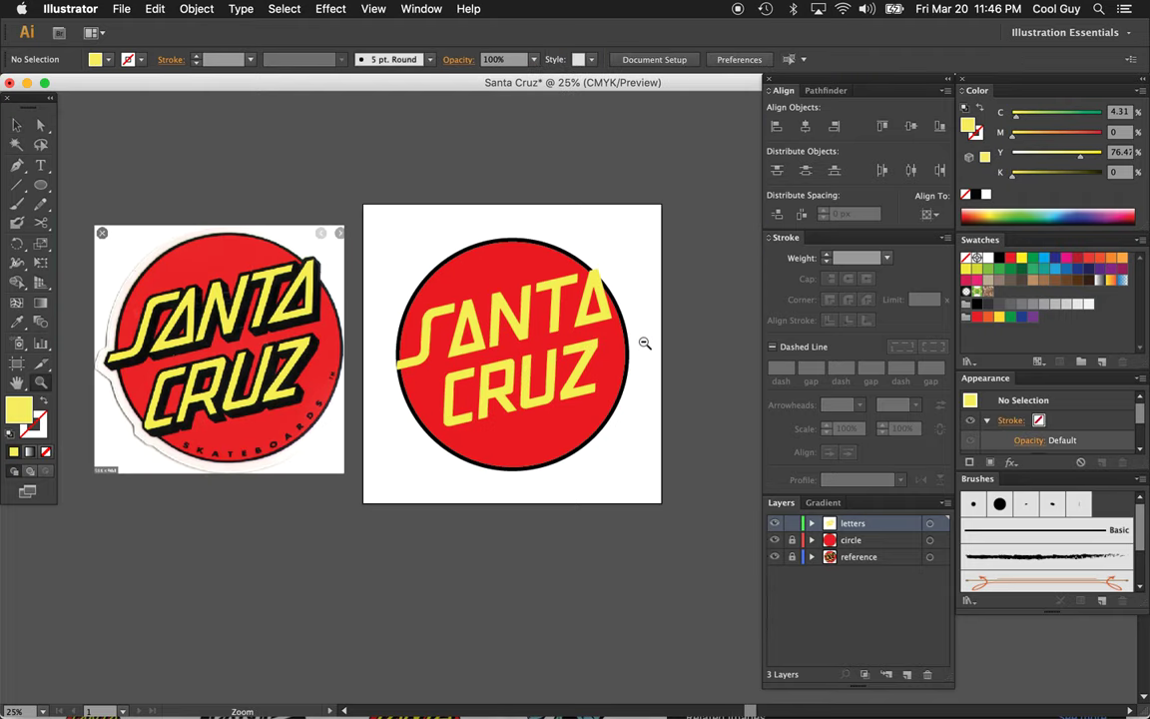
{"action": "scroll", "coordinate": [645, 344], "scroll_direction": "down", "scroll_amount": 3}
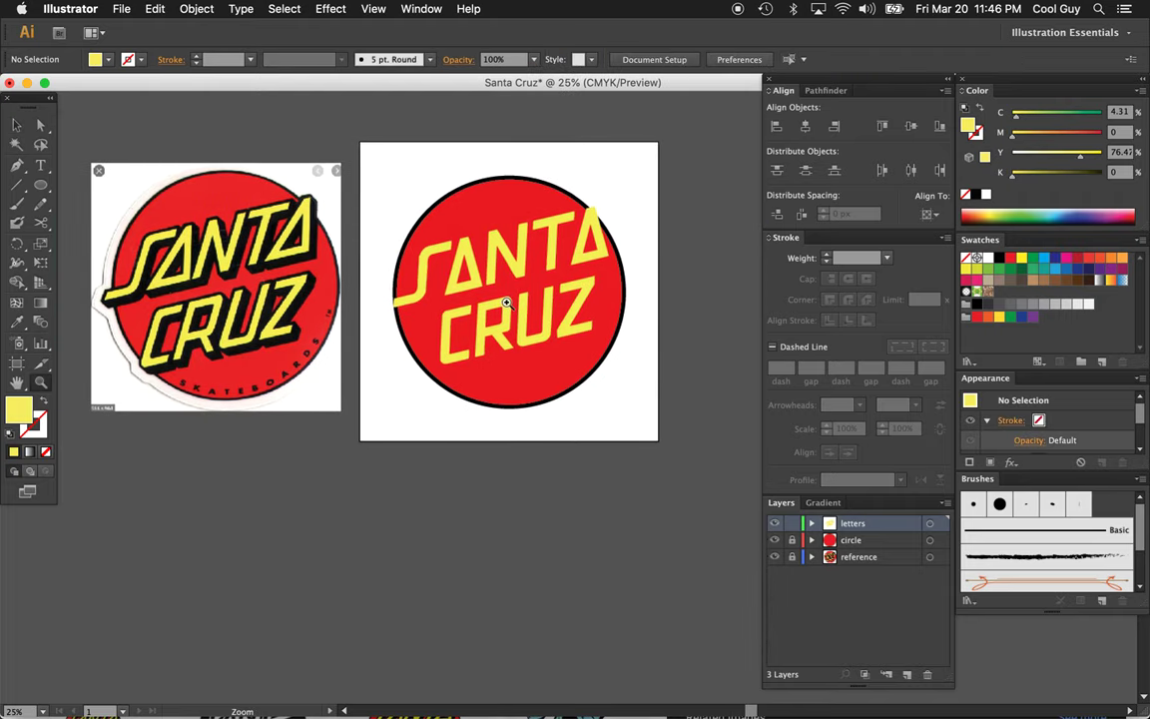
{"action": "key", "text": "v"}
{"action": "left_click", "coordinate": [532, 321]}
{"action": "key", "text": "shift+Left"}
{"action": "key", "text": "shift+Left"}
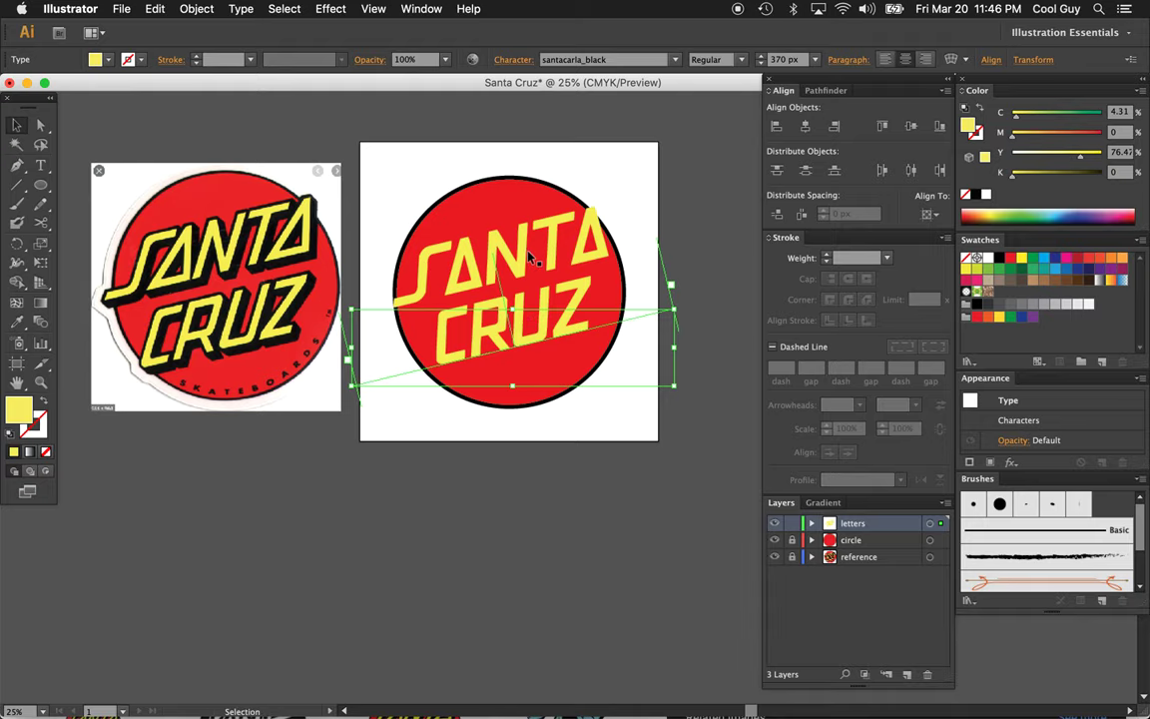
- Apply a Free Distort effect to SANTA and CRUZ together, shifting both upper corners slightly right to slant the letters
{"action": "key", "text": "z"}
{"action": "left_click", "coordinate": [610, 273]}
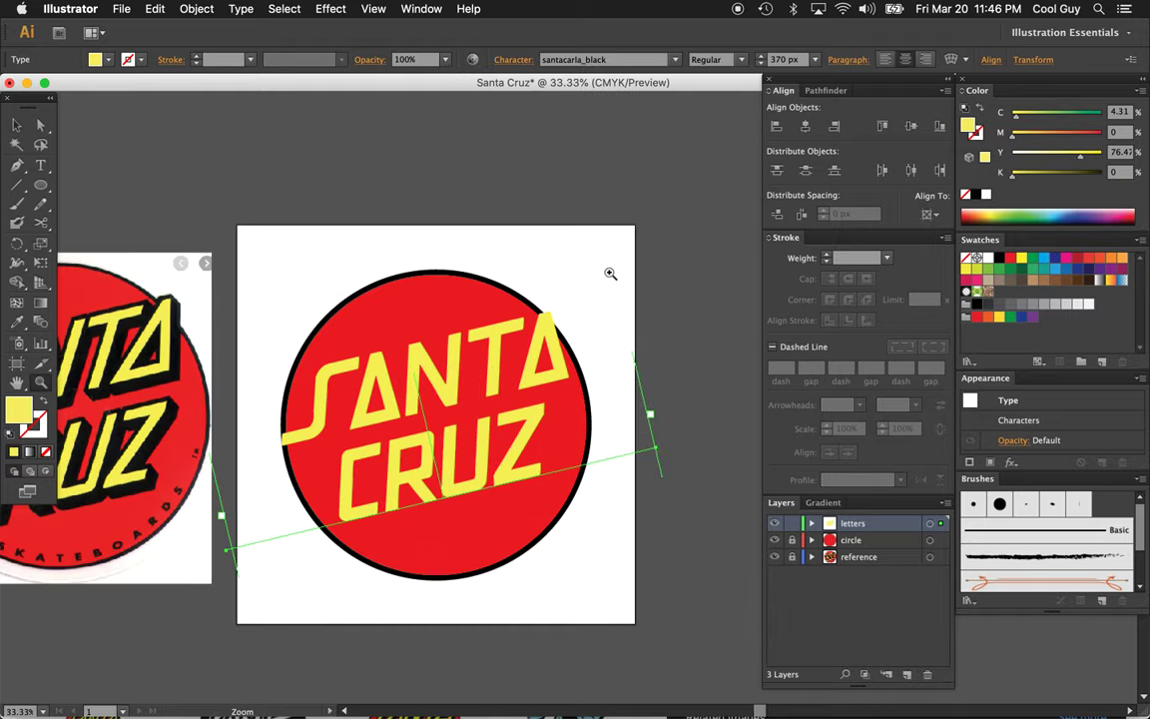
{"action": "scroll", "coordinate": [610, 273], "scroll_direction": "down", "scroll_amount": 3}
{"action": "scroll", "coordinate": [611, 273], "scroll_direction": "left", "scroll_amount": 1}
{"action": "key", "text": "v"}
{"action": "left_click_drag", "start_coordinate": [627, 144], "coordinate": [514, 394]}
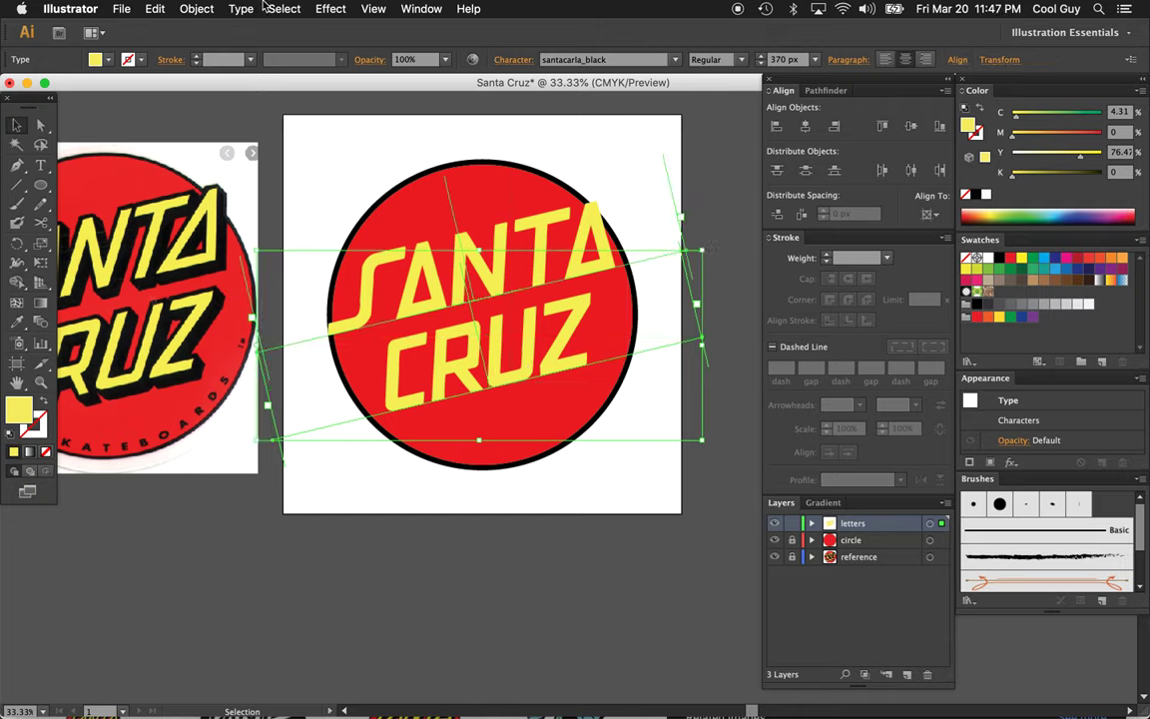
{"action": "left_click", "coordinate": [325, 9]}
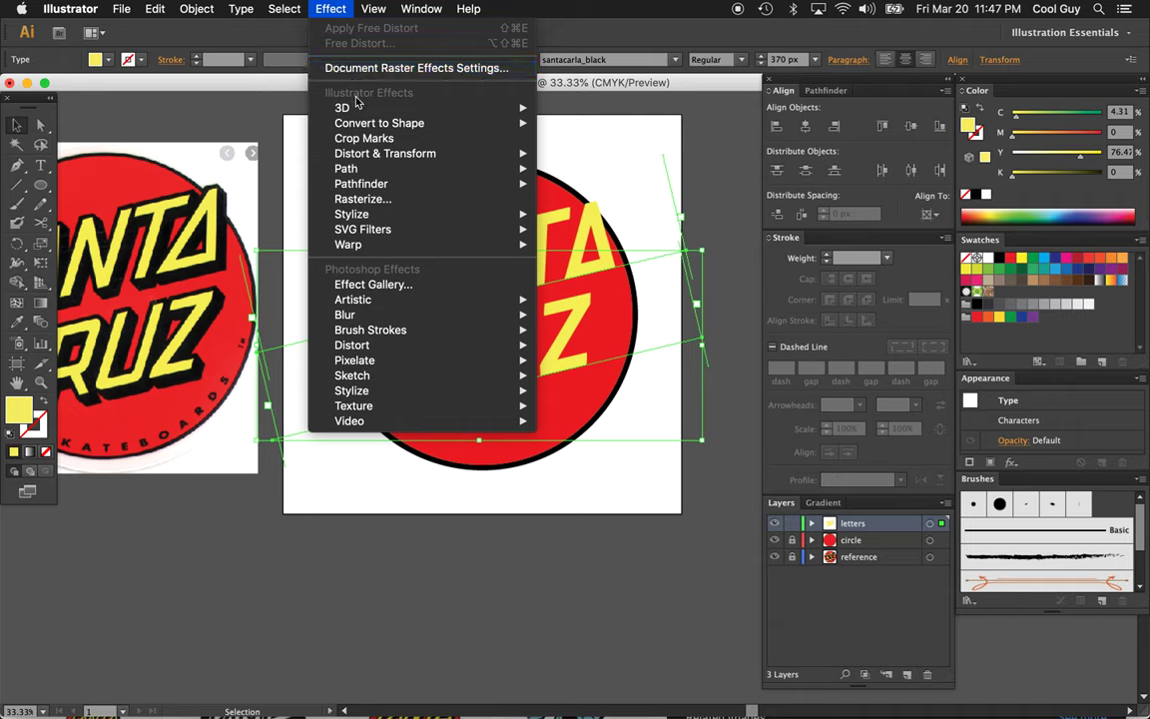
{"action": "mouse_move", "coordinate": [339, 152]}
{"action": "left_click", "coordinate": [572, 156]}
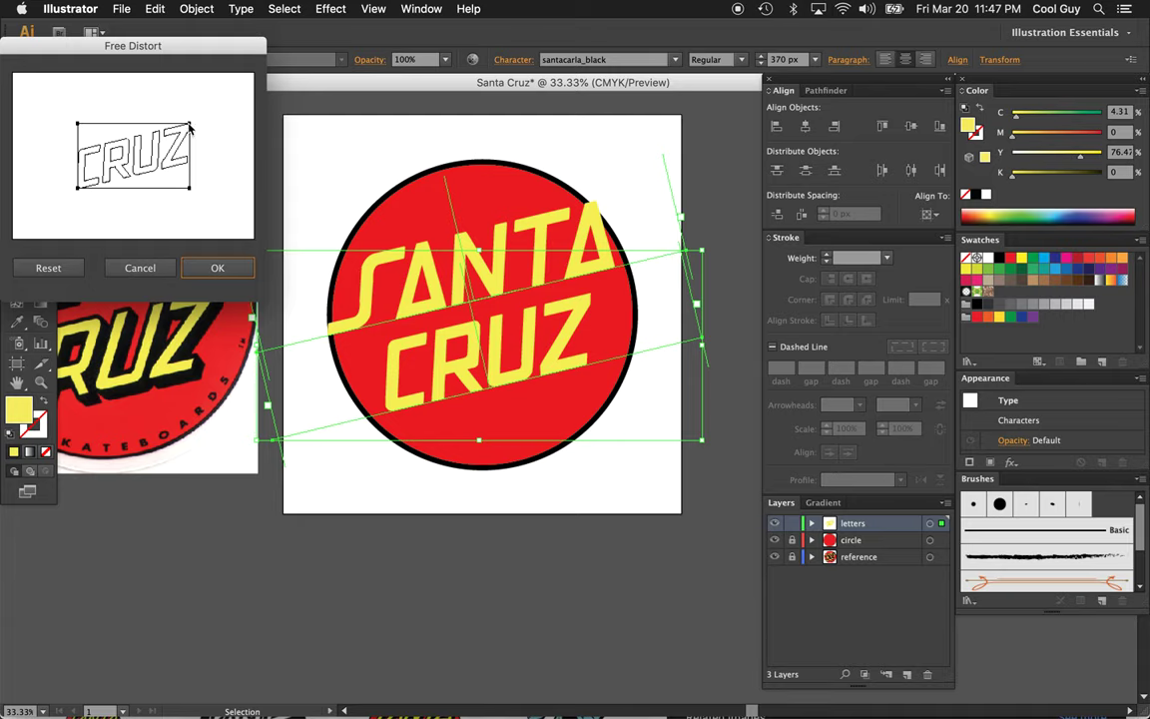
{"action": "left_click_drag", "start_coordinate": [189, 127], "coordinate": [199, 126]}
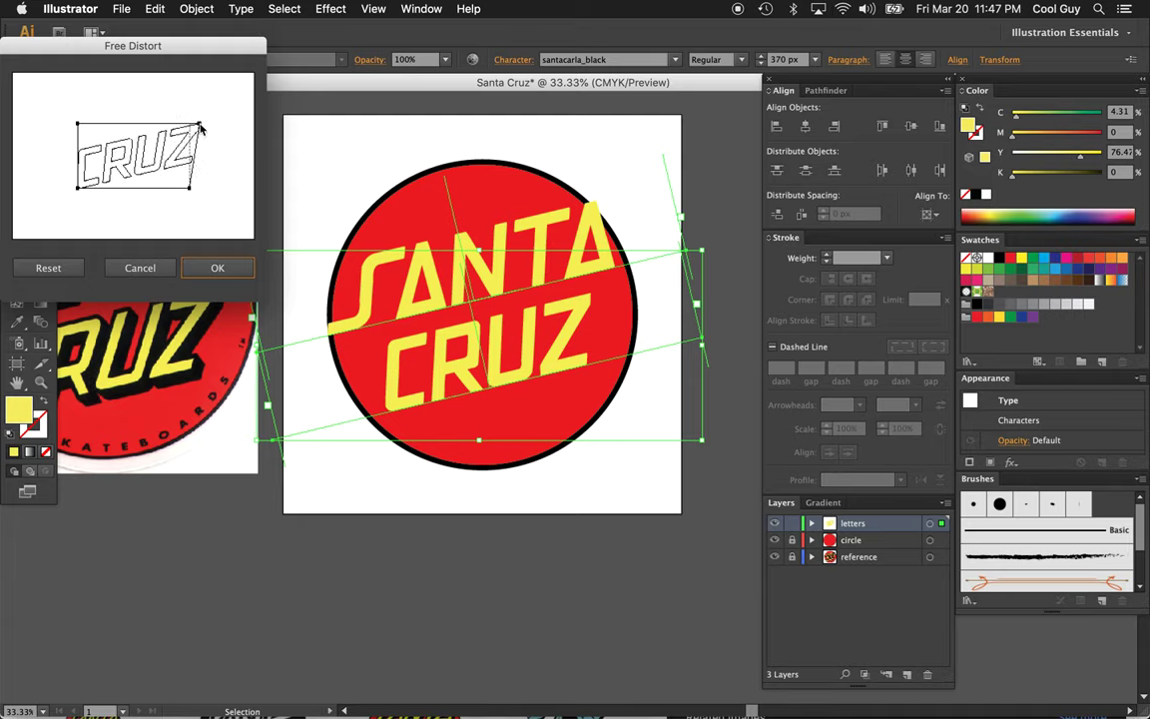
{"action": "left_click_drag", "start_coordinate": [79, 124], "coordinate": [86, 123]}
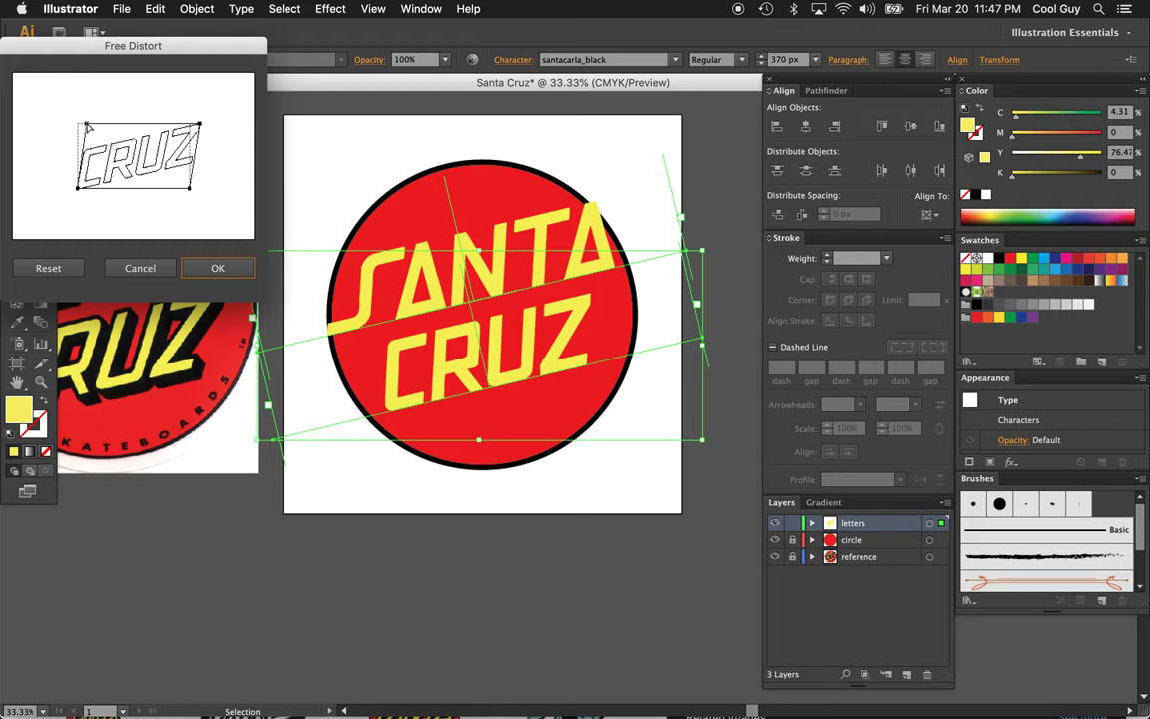
{"action": "left_click", "coordinate": [217, 269]}
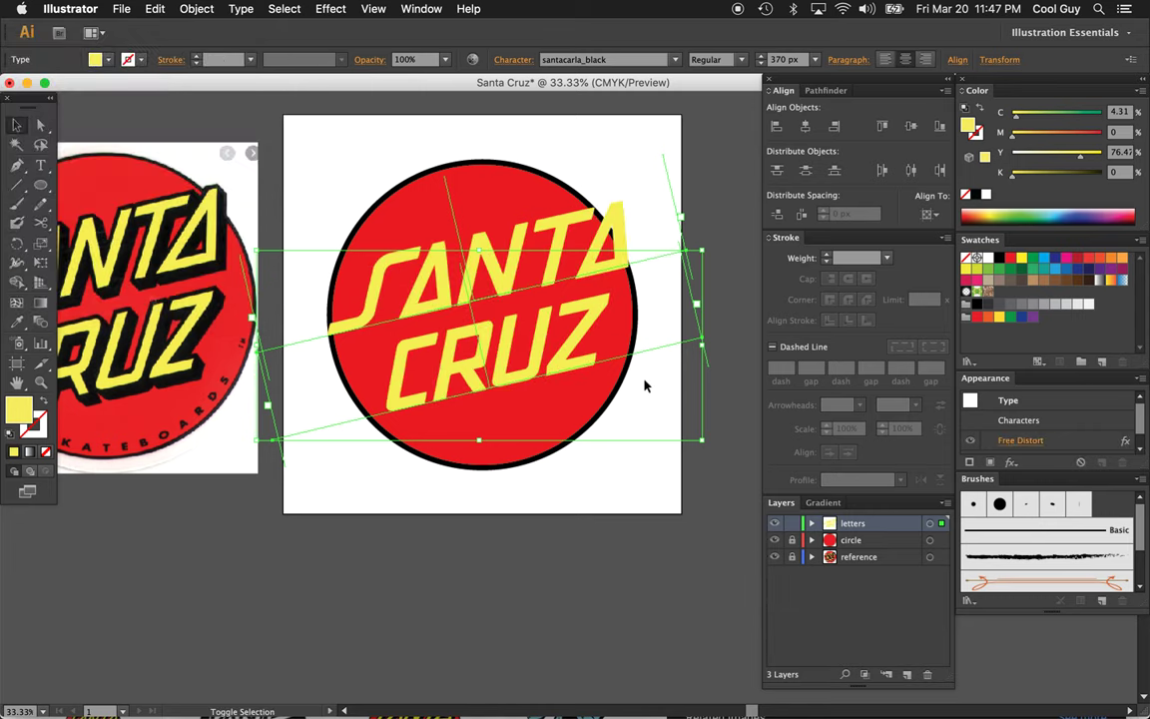
- Nudge the slanted SANTA and CRUZ lettering together slightly left over the circle
{"action": "key", "text": "shift+Left"}
{"action": "key", "text": "shift+Left"}
{"action": "key", "text": "shift+Left"}
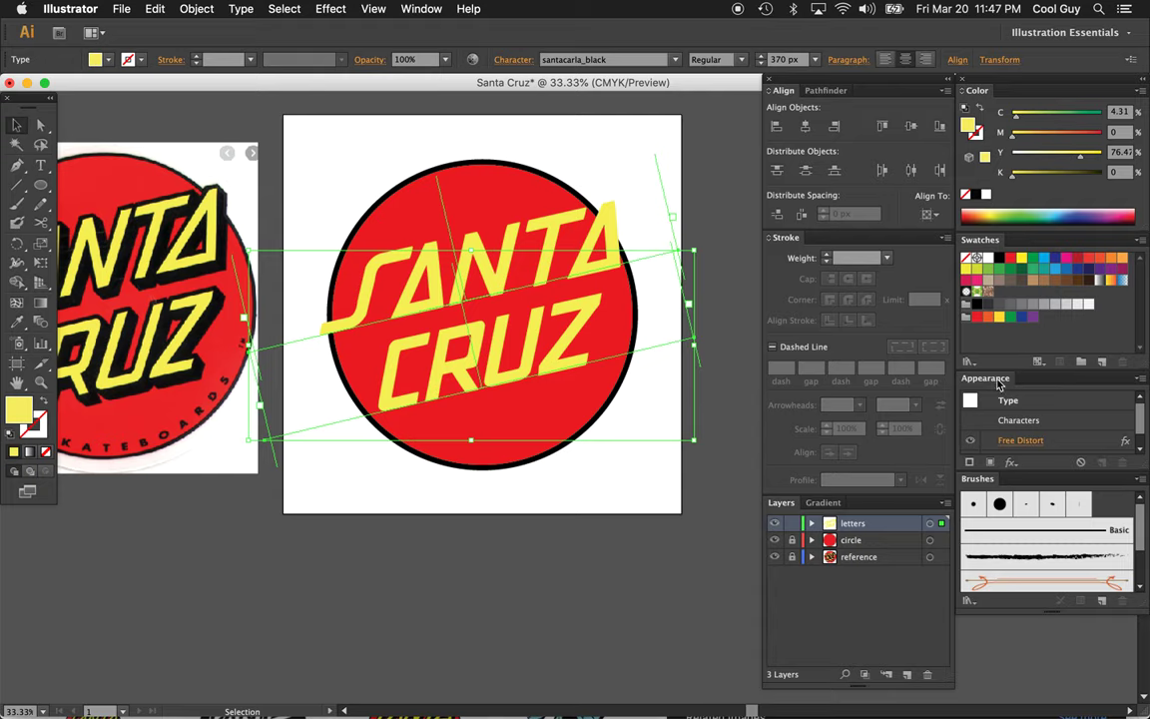
- Reopen the lettering's Free Distort settings from its applied effects to review the slant, then close them and deselect
{"action": "scroll", "coordinate": [1098, 436], "scroll_direction": "down", "scroll_amount": 1}
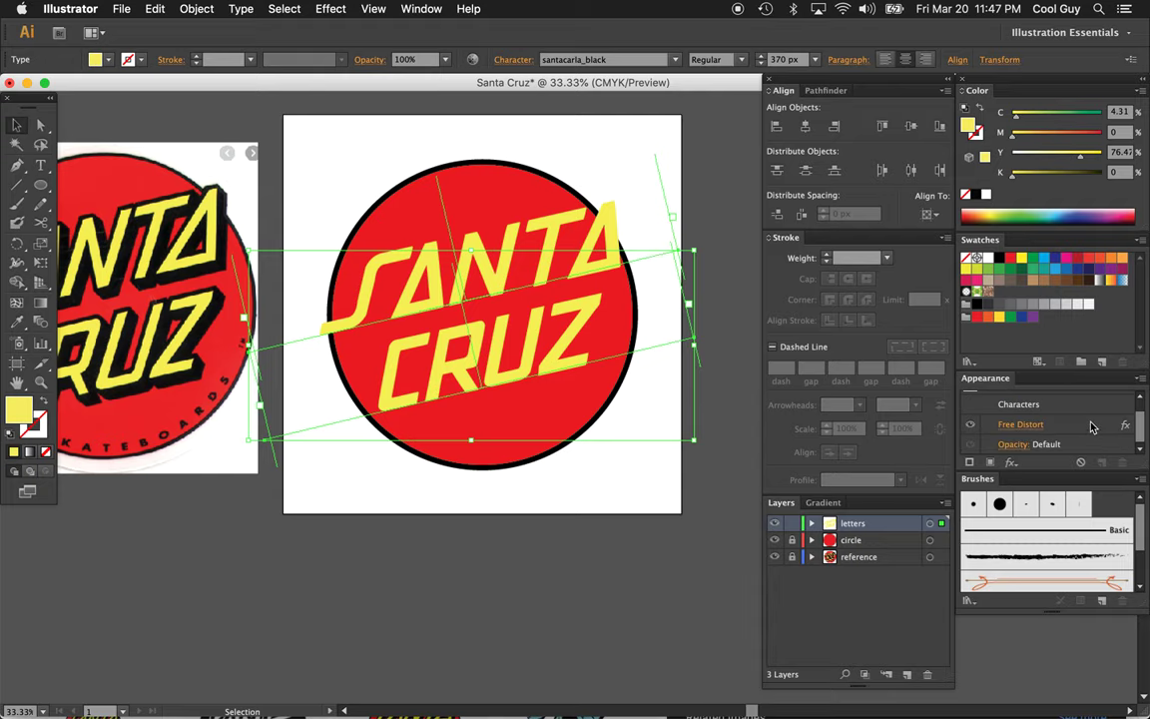
{"action": "left_click", "coordinate": [1020, 424]}
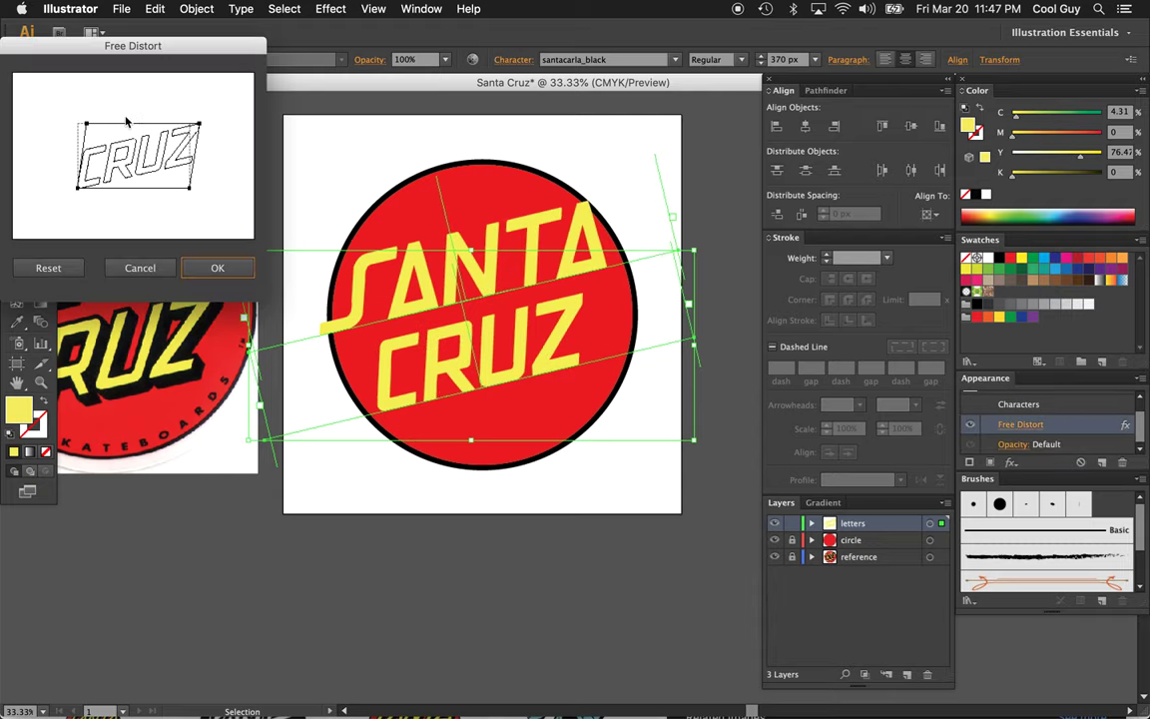
{"action": "left_click_drag", "start_coordinate": [86, 123], "coordinate": [87, 123]}
{"action": "left_click", "coordinate": [88, 125]}
{"action": "left_click", "coordinate": [217, 266]}
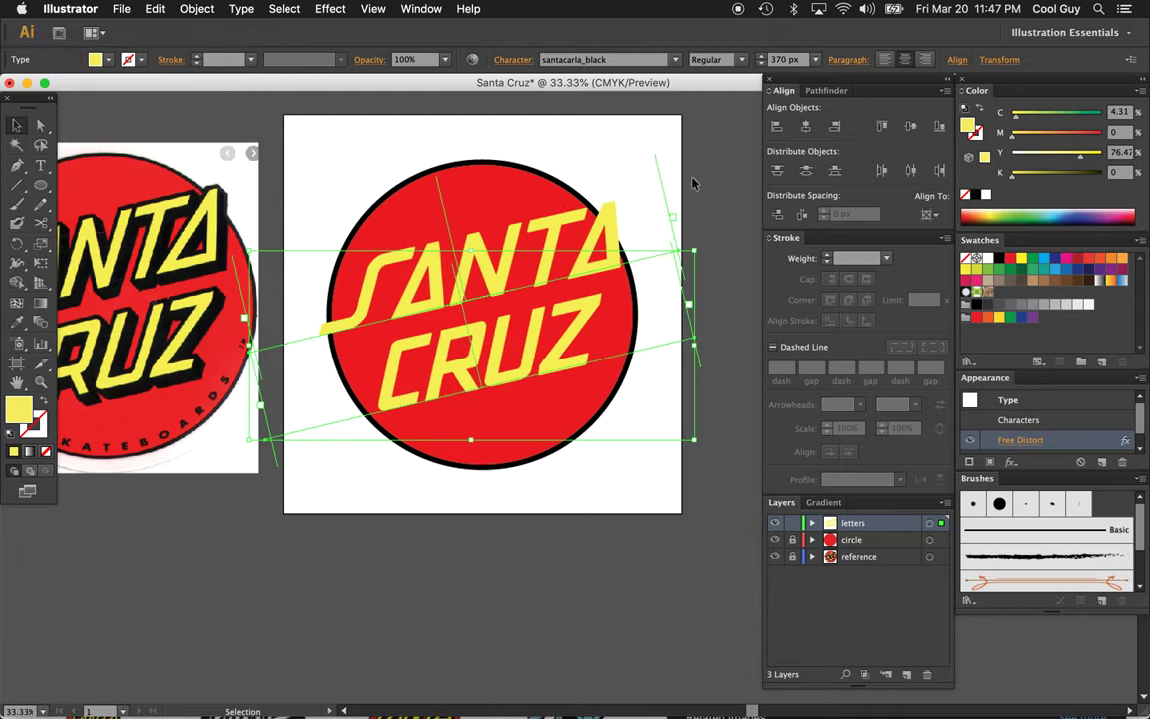
{"action": "left_click", "coordinate": [697, 186]}
- Nudge only CRUZ slightly left and up beneath SANTA, then deselect it
{"action": "left_click", "coordinate": [521, 343]}
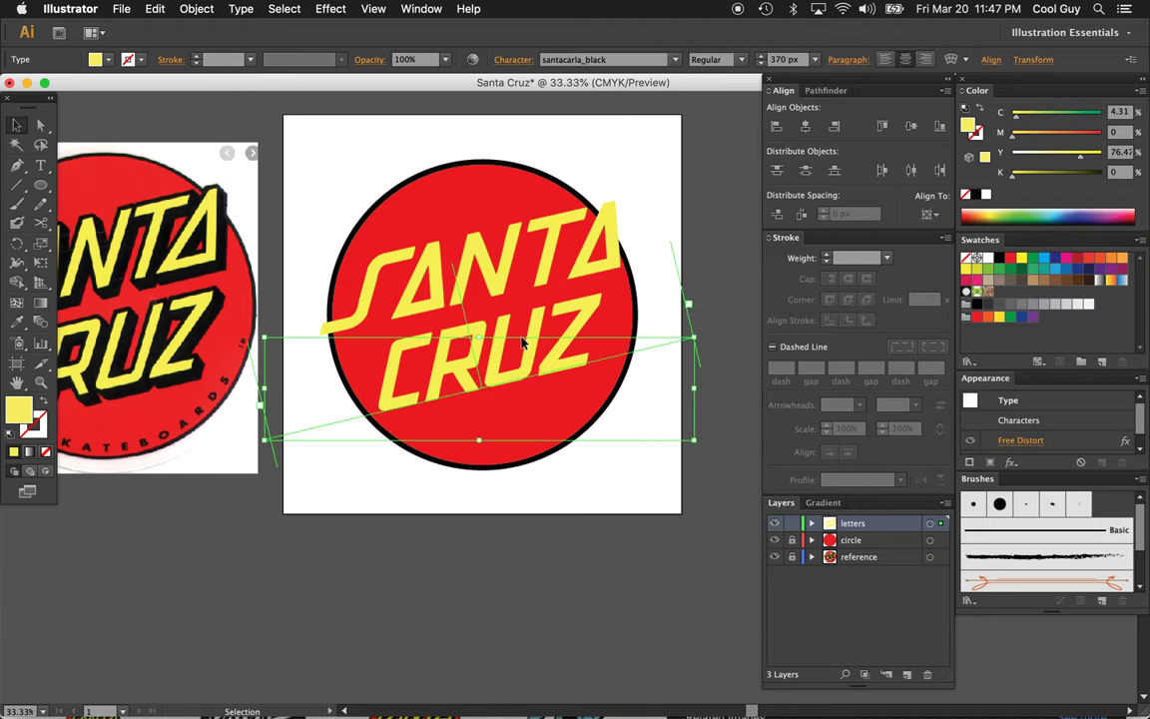
{"action": "key", "text": "shift+Left"}
{"action": "key", "text": "shift+Left"}
{"action": "key", "text": "shift+Up"}
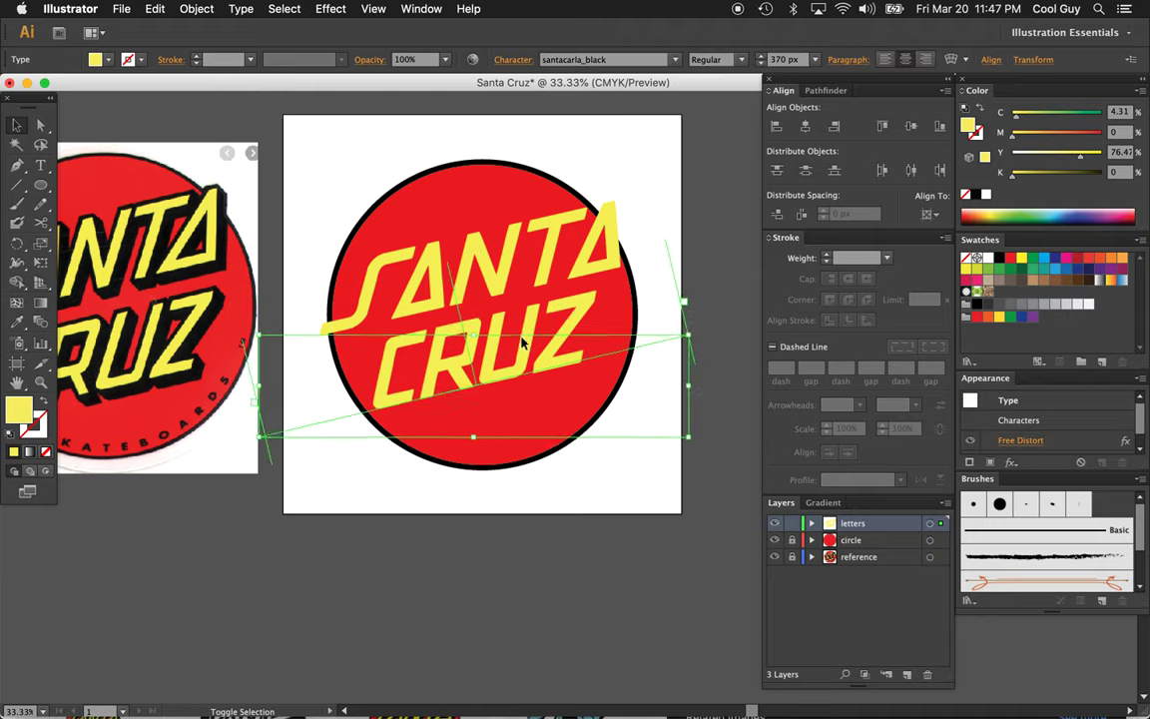
{"action": "left_click", "coordinate": [662, 243]}
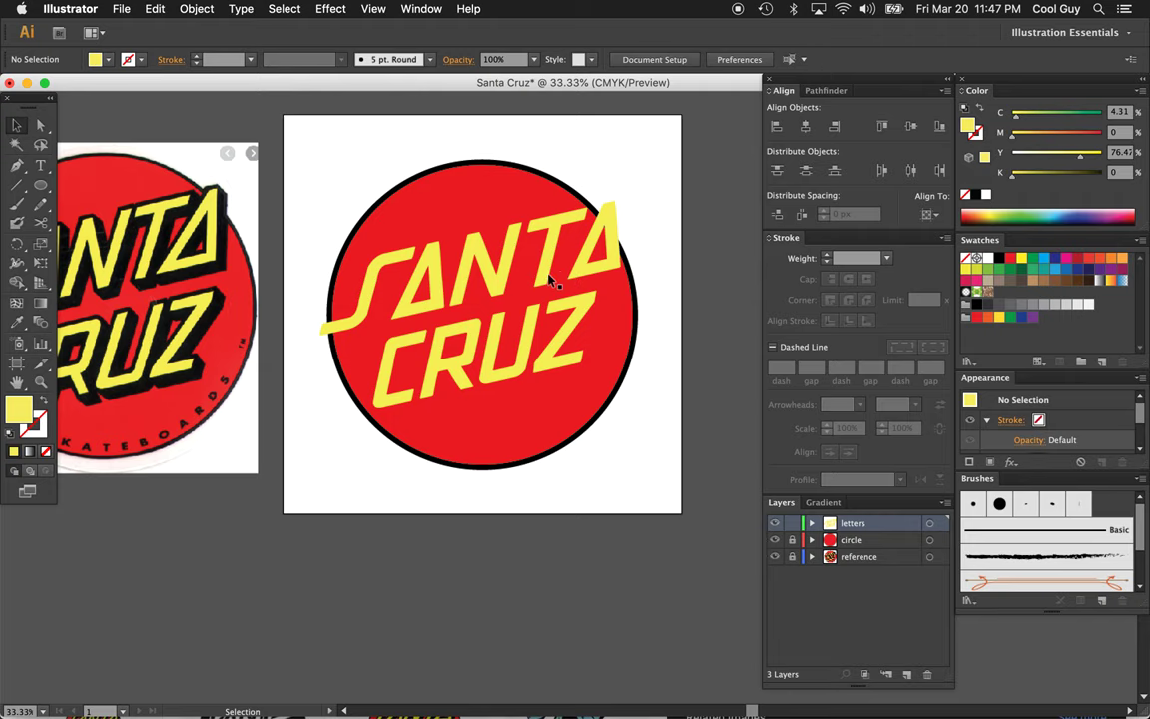
- Replace the SANTA wording with COOL GUY and the CRUZ wording with DESIGNS
{"action": "scroll", "coordinate": [548, 278], "scroll_direction": "left", "scroll_amount": 5}
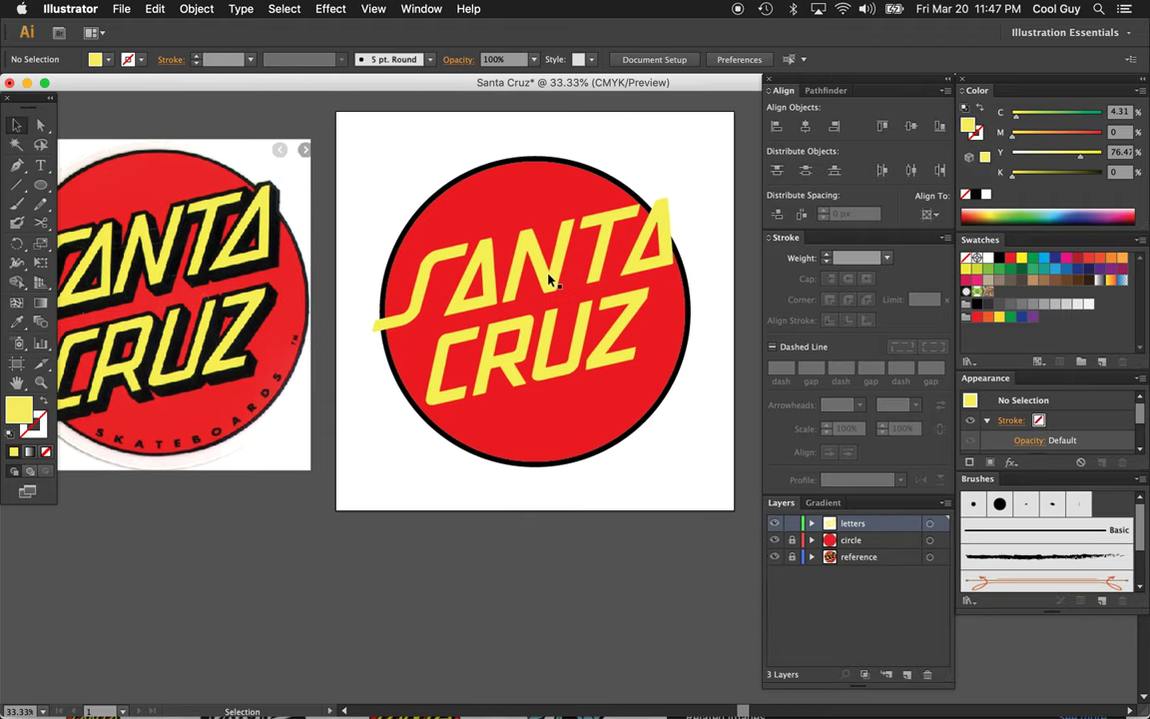
{"action": "double_click", "coordinate": [548, 279]}
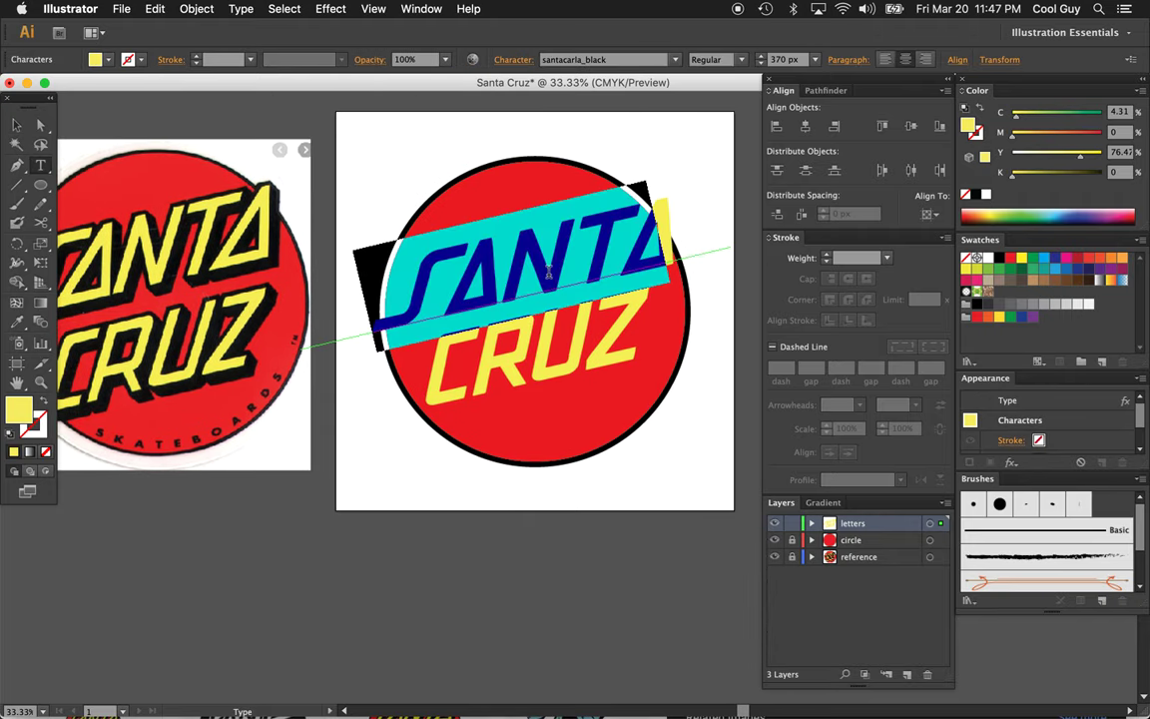
{"action": "type", "text": "COOL GUY"}
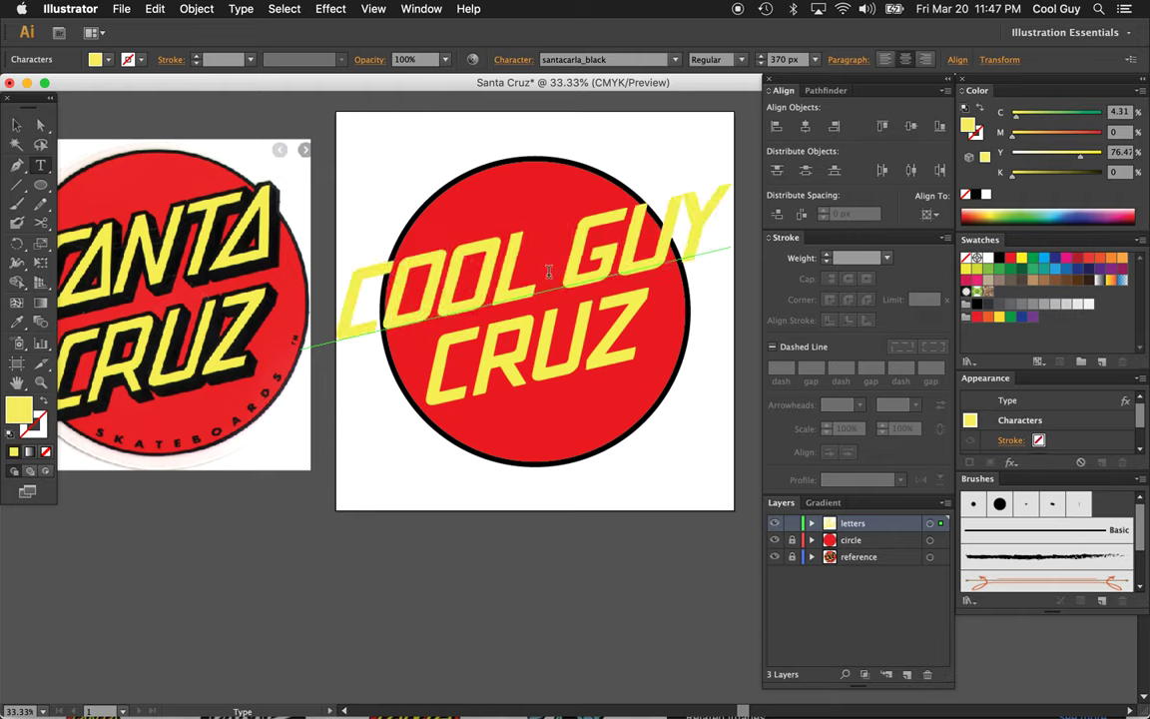
{"action": "double_click", "coordinate": [573, 367]}
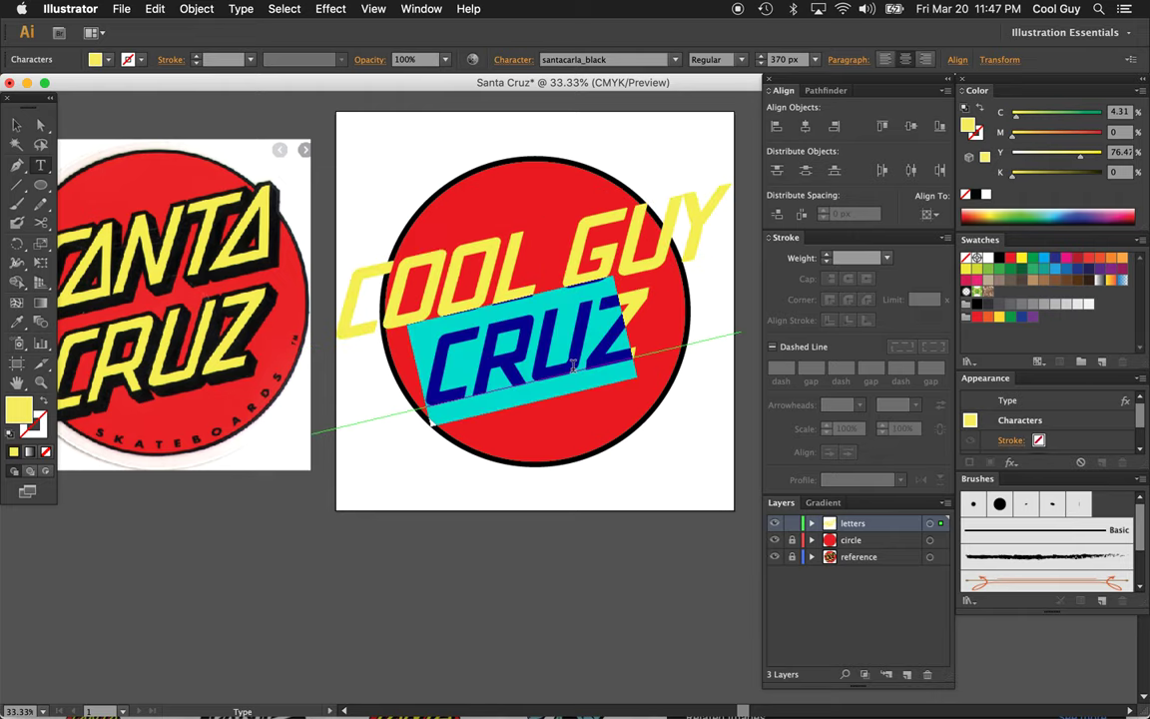
{"action": "type", "text": "DESIGNS"}
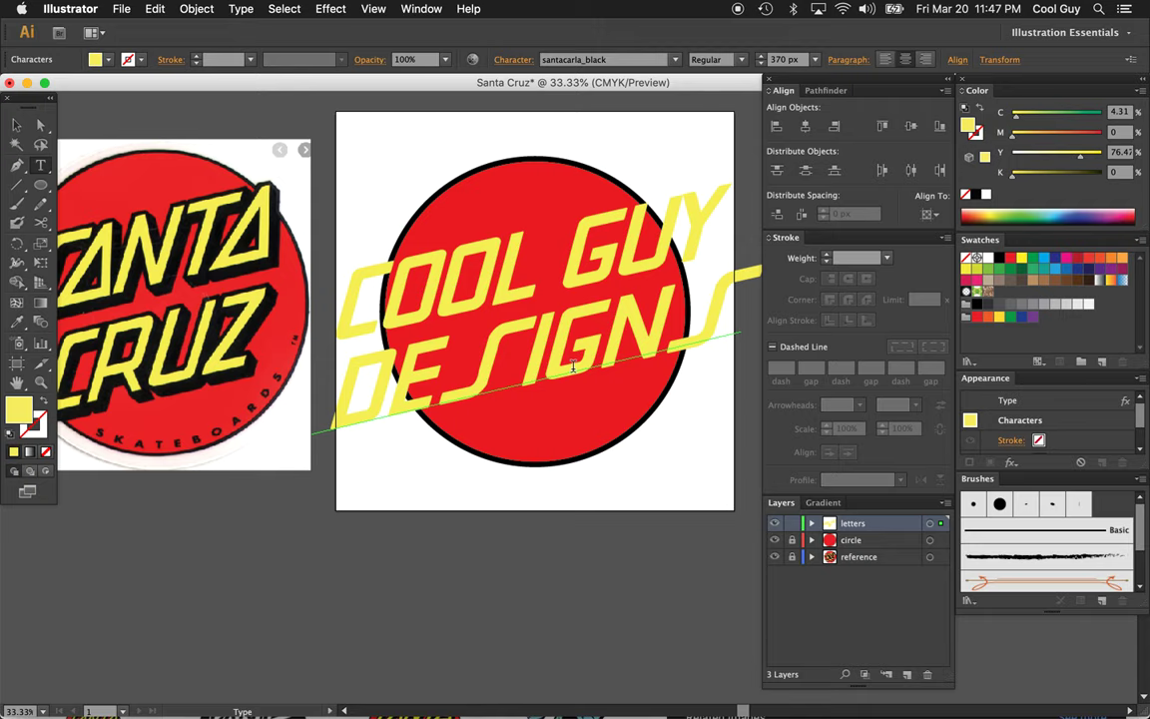
- Reduce the font size of the DESIGNS lettering to 280 px
{"action": "key", "text": "Escape"}
{"action": "key", "text": "super+a"}
{"action": "left_click", "coordinate": [784, 58]}
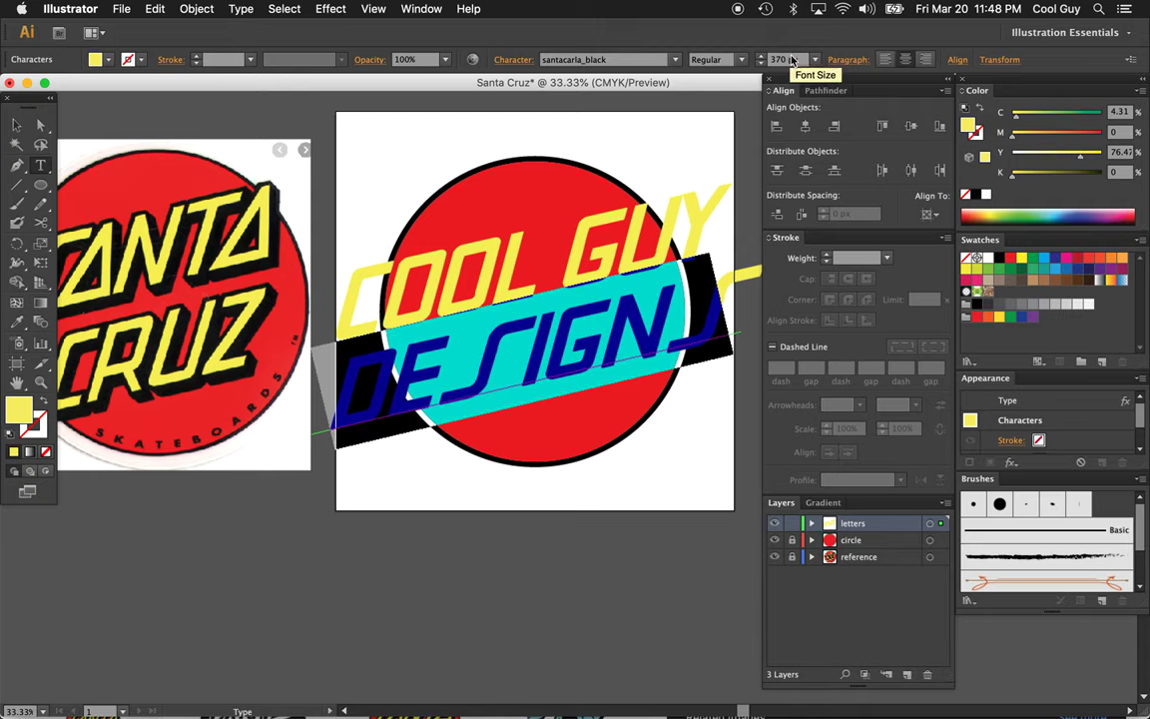
{"action": "type", "text": "320"}
{"action": "key", "text": "Return"}
{"action": "key", "text": "shift+Down"}
{"action": "key", "text": "shift+Down"}
{"action": "key", "text": "shift+Down"}
{"action": "key", "text": "shift+Down"}
{"action": "key", "text": "shift+Down"}
{"action": "key", "text": "shift+Down"}
{"action": "key", "text": "shift+Down"}
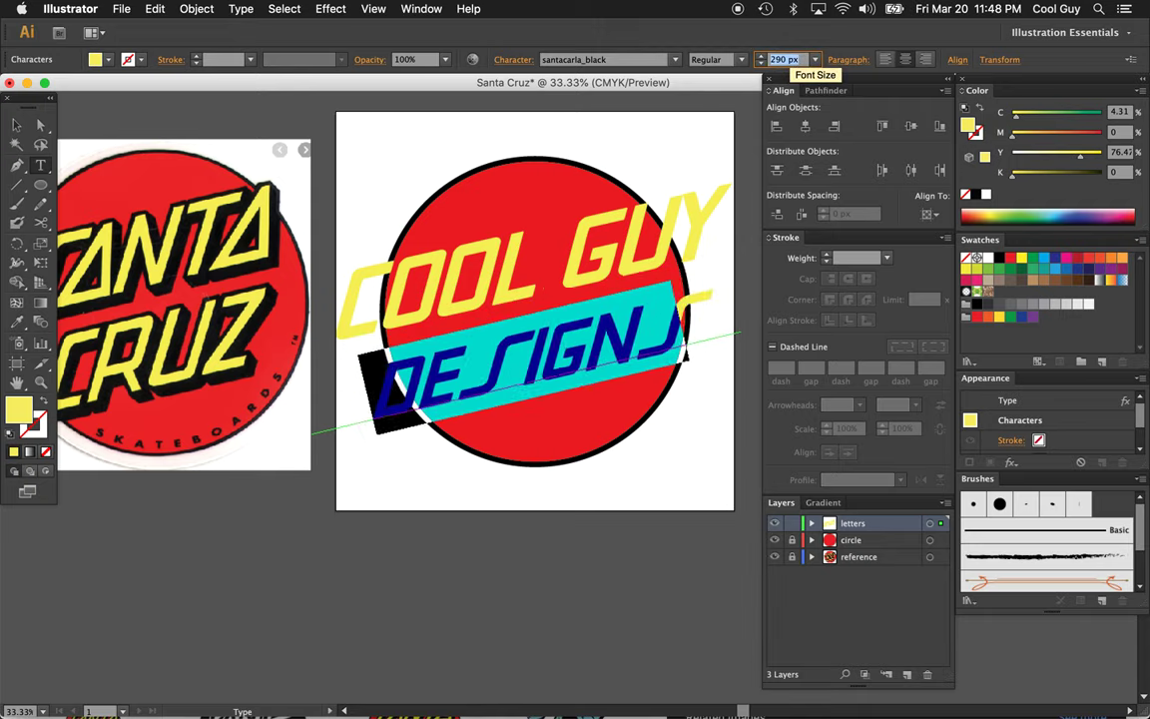
{"action": "key", "text": "shift+Up"}
{"action": "key", "text": "shift+Up"}
{"action": "key", "text": "shift+Up"}
{"action": "left_click", "coordinate": [16, 124]}
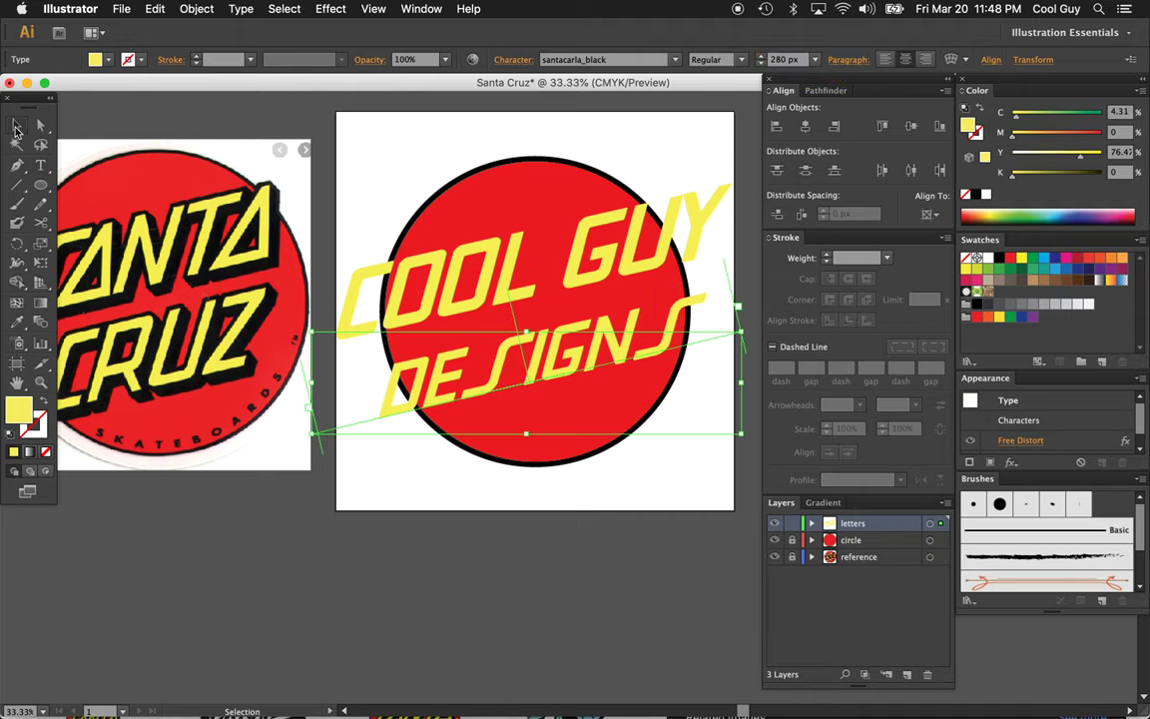
- Reduce the font size of the COOL GUY lettering to 330 px
{"action": "left_click", "coordinate": [579, 256]}
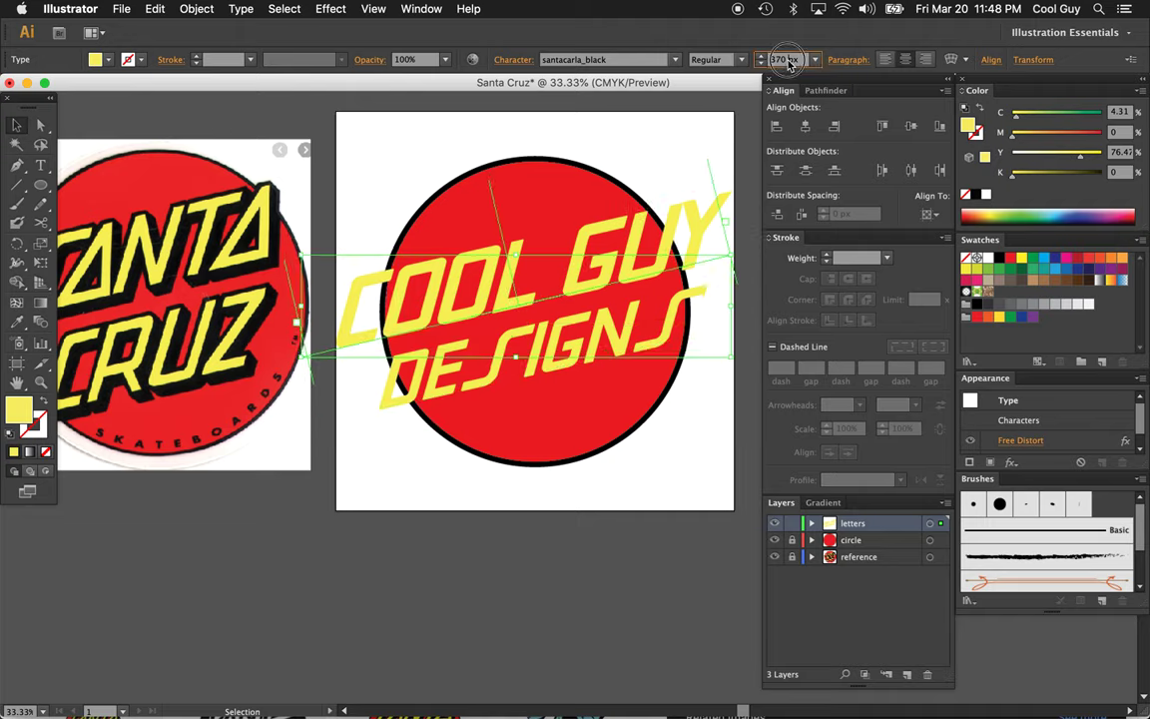
{"action": "key", "text": "shift+Down"}
{"action": "key", "text": "shift+Down"}
{"action": "key", "text": "shift+Down"}
{"action": "key", "text": "shift+Down"}
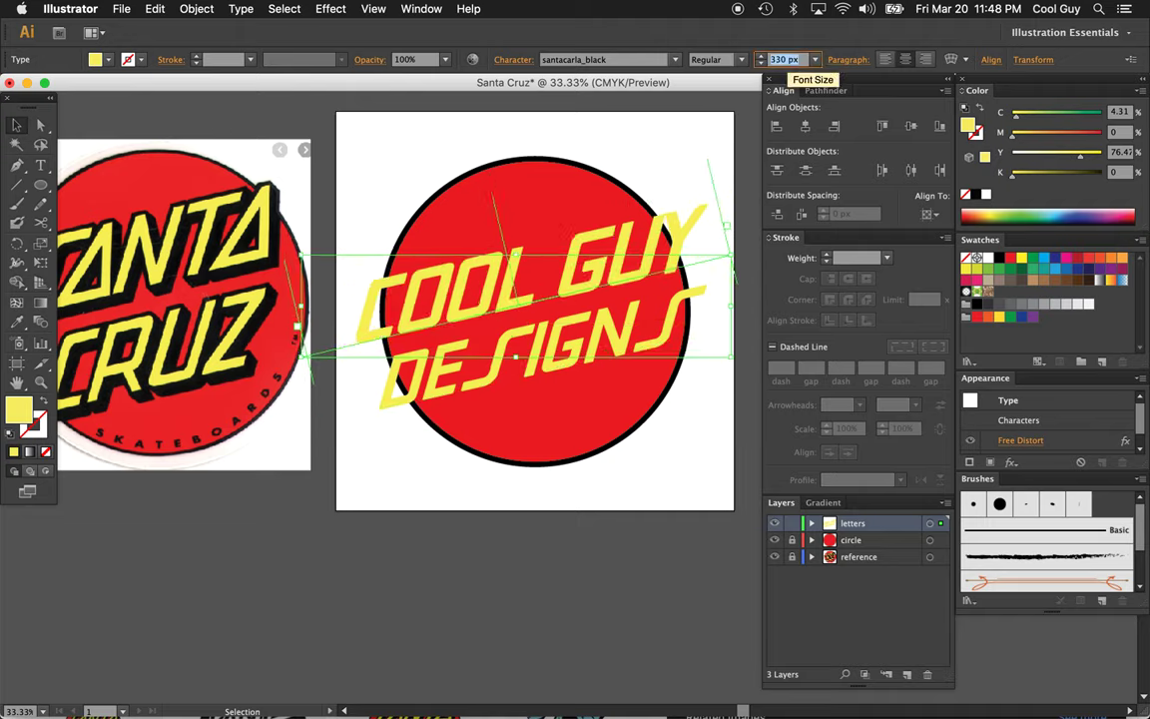
- Reduce the DESIGNS lettering to 270 px and nudge COOL GUY slightly down towards it, leaving nothing selected
{"action": "left_click", "coordinate": [617, 324]}
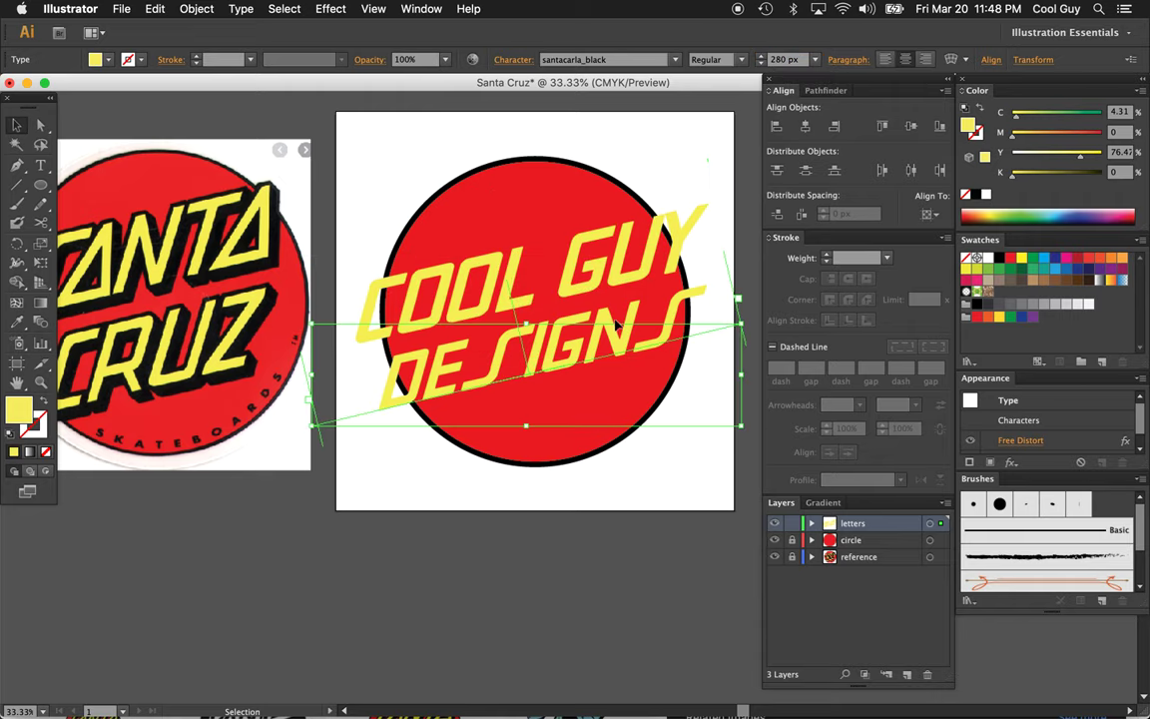
{"action": "left_click", "coordinate": [757, 62]}
{"action": "key", "text": "shift+Down"}
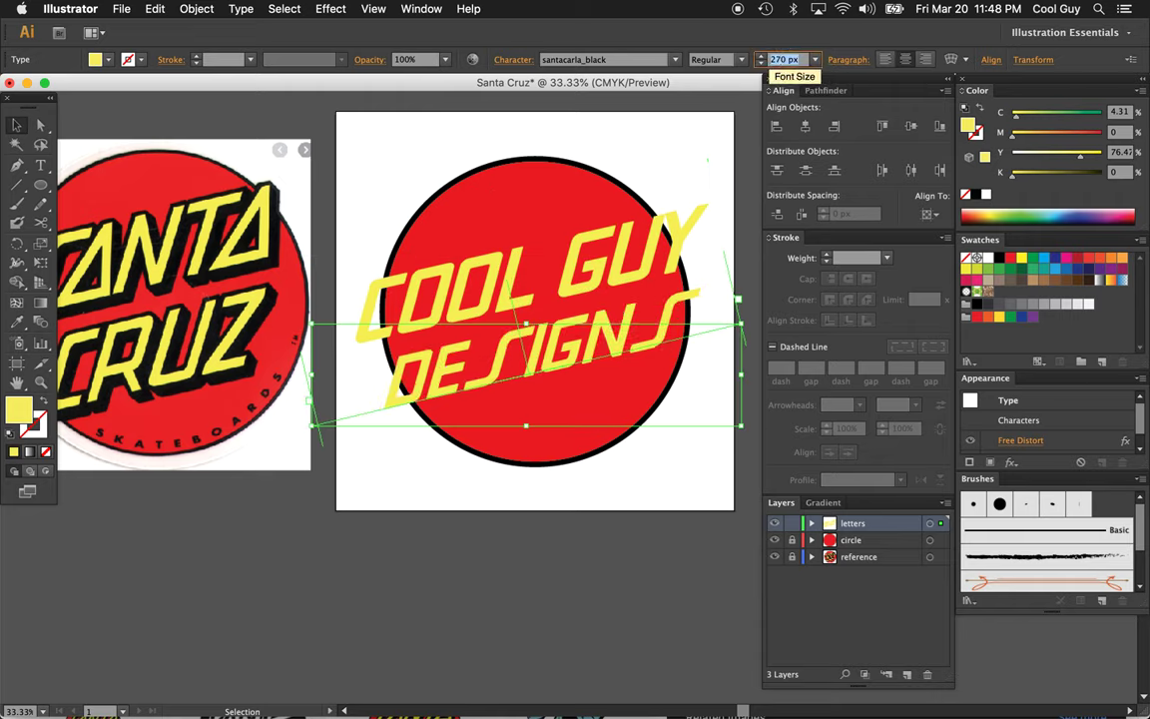
{"action": "left_click", "coordinate": [616, 267]}
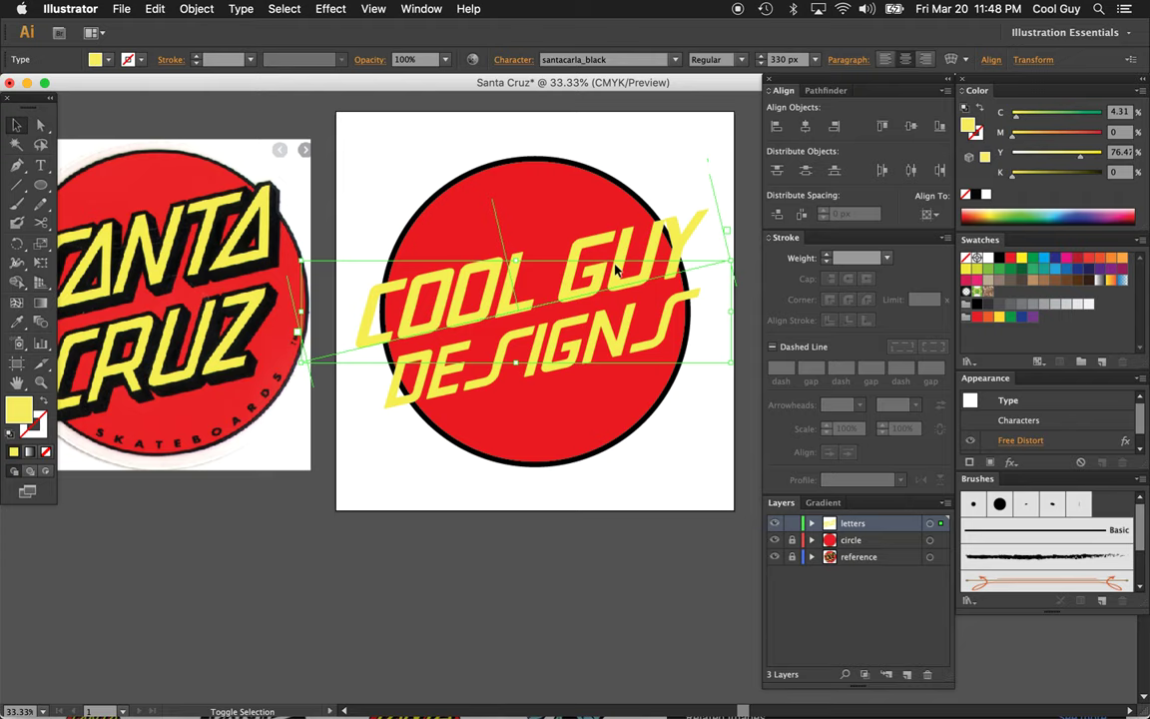
{"action": "left_click", "coordinate": [685, 108]}
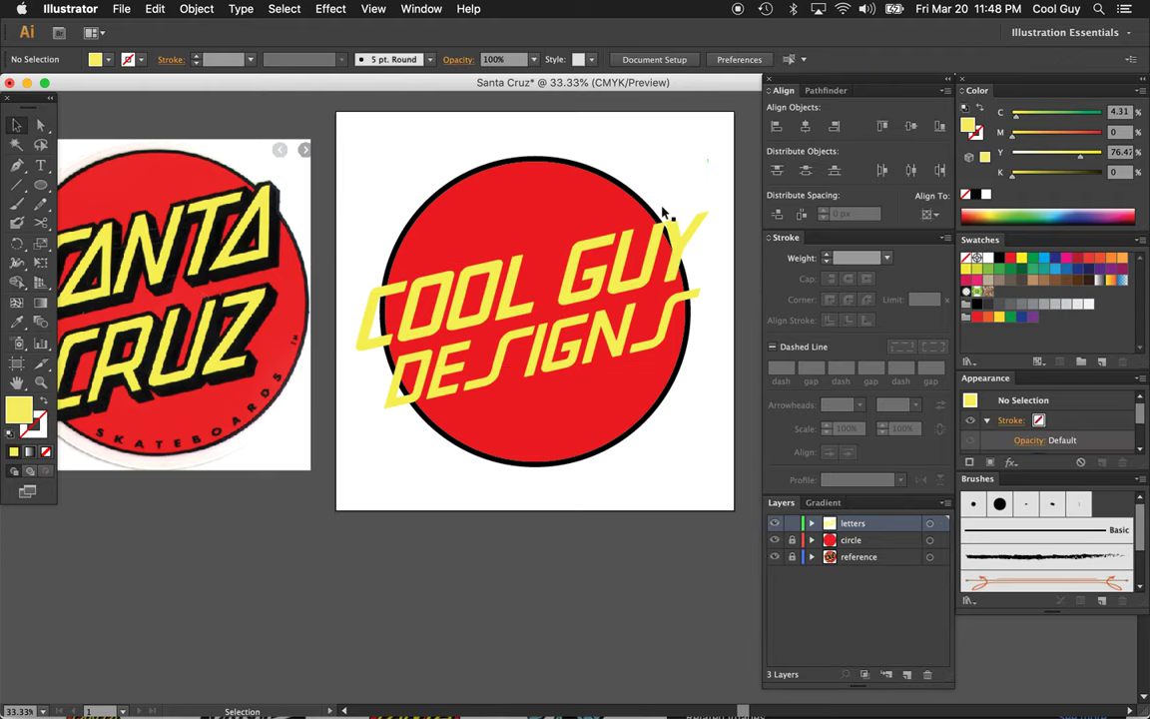
- Place a duplicate of both the COOL GUY and DESIGNS text lines above the artboard
{"action": "key", "text": "z"}
{"action": "left_click", "coordinate": [629, 332], "text": "alt"}
{"action": "scroll", "coordinate": [630, 332], "scroll_direction": "down", "scroll_amount": 3}
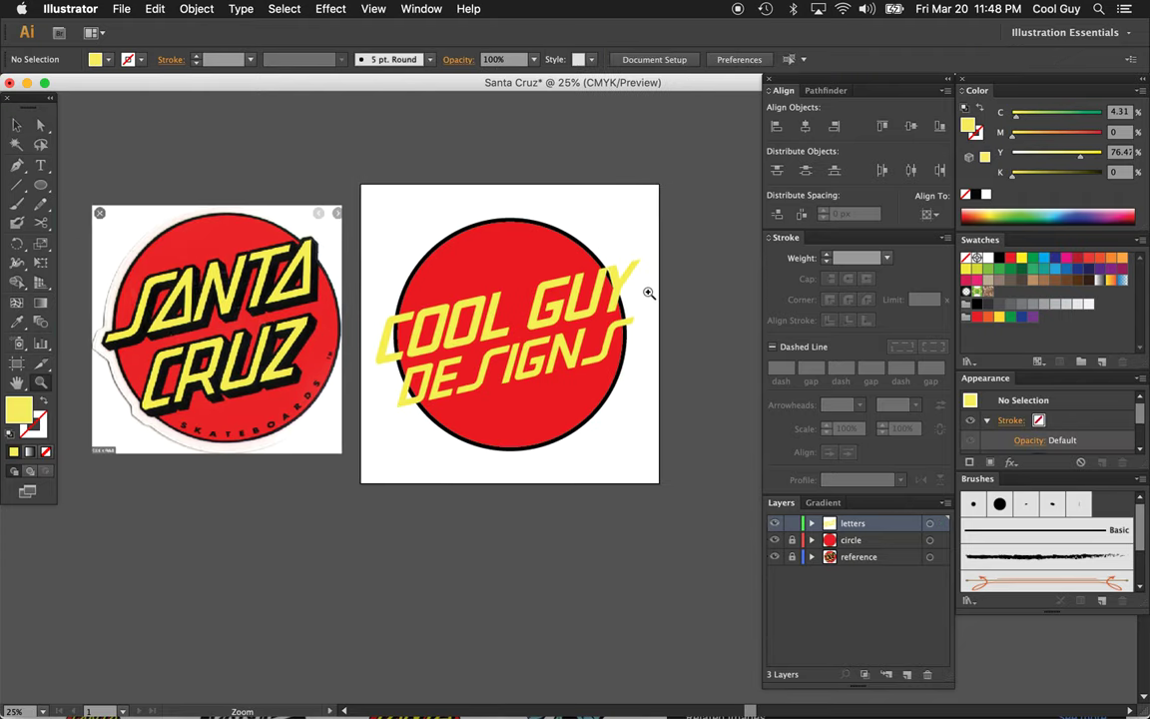
{"action": "key", "text": "v"}
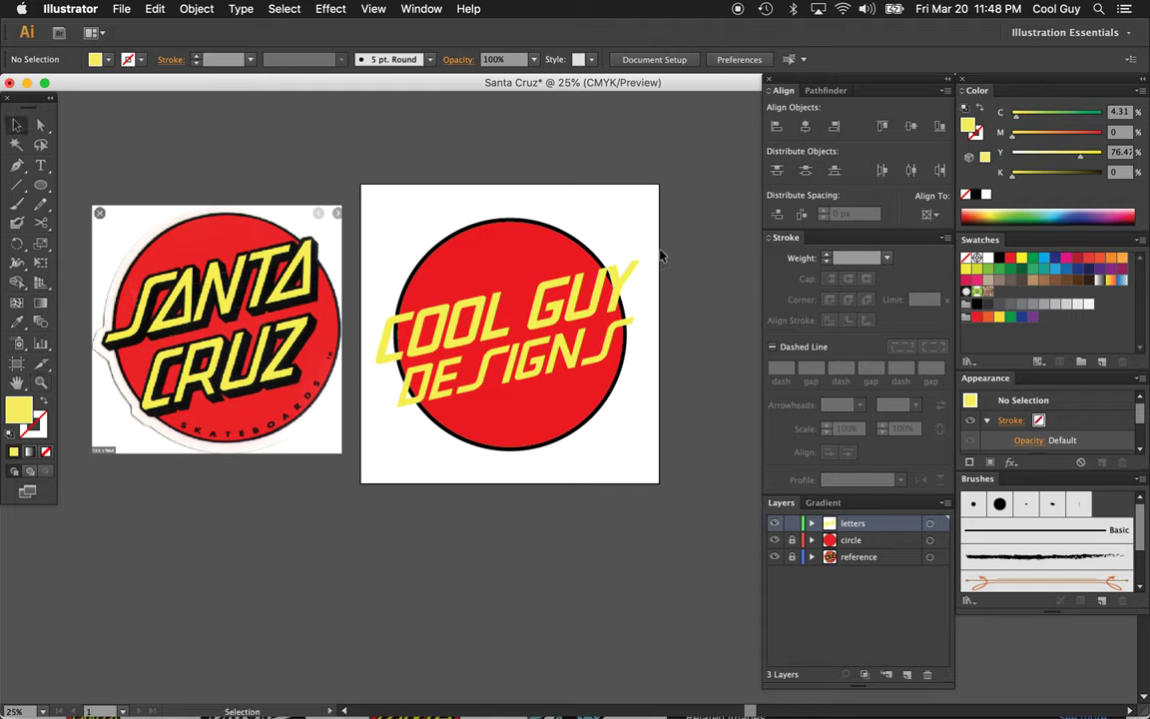
{"action": "left_click", "coordinate": [512, 361]}
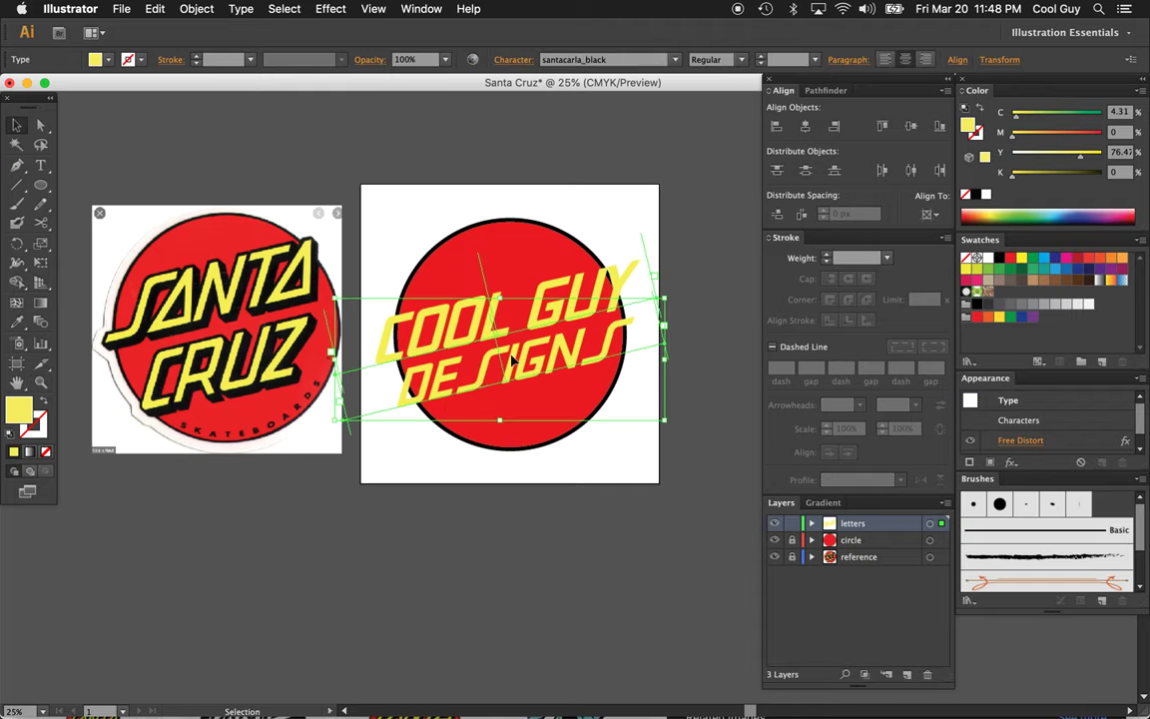
{"action": "left_click_drag", "start_coordinate": [530, 352], "coordinate": [532, 116]}
{"action": "scroll", "coordinate": [536, 168], "scroll_direction": "up", "scroll_amount": 3}
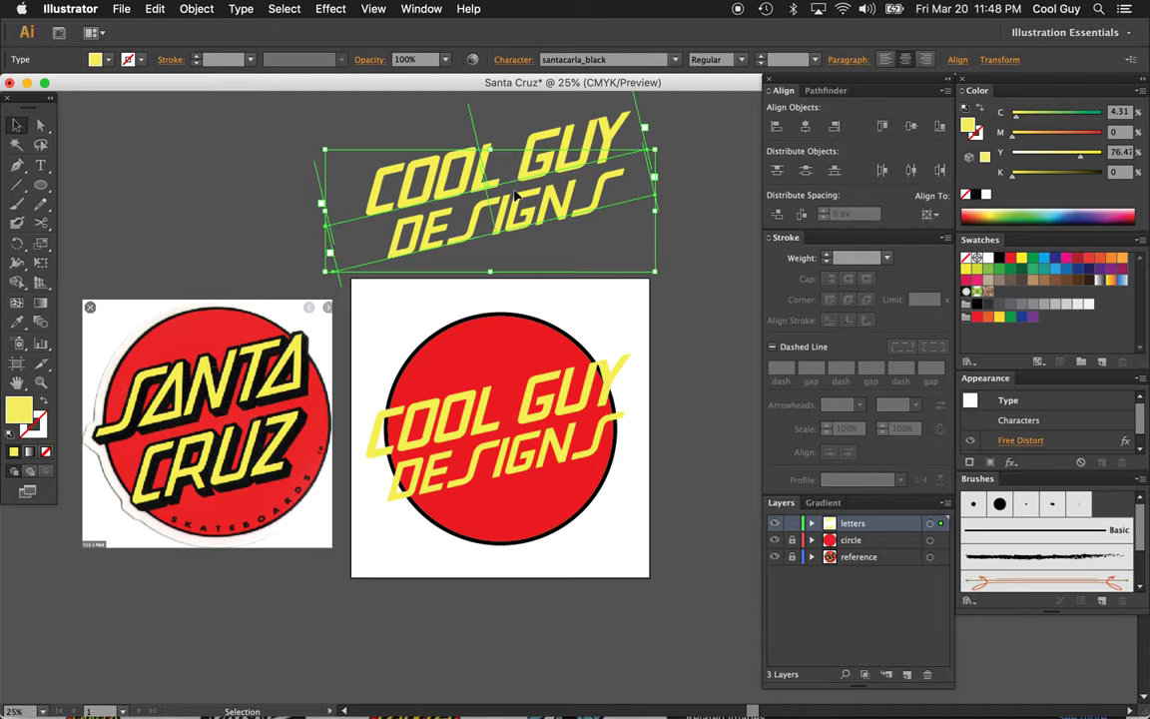
- Expand the appearance of the COOL GUY and DESIGNS lettering over the red circle into vector shapes
{"action": "key", "text": "z"}
{"action": "left_click", "coordinate": [561, 431]}
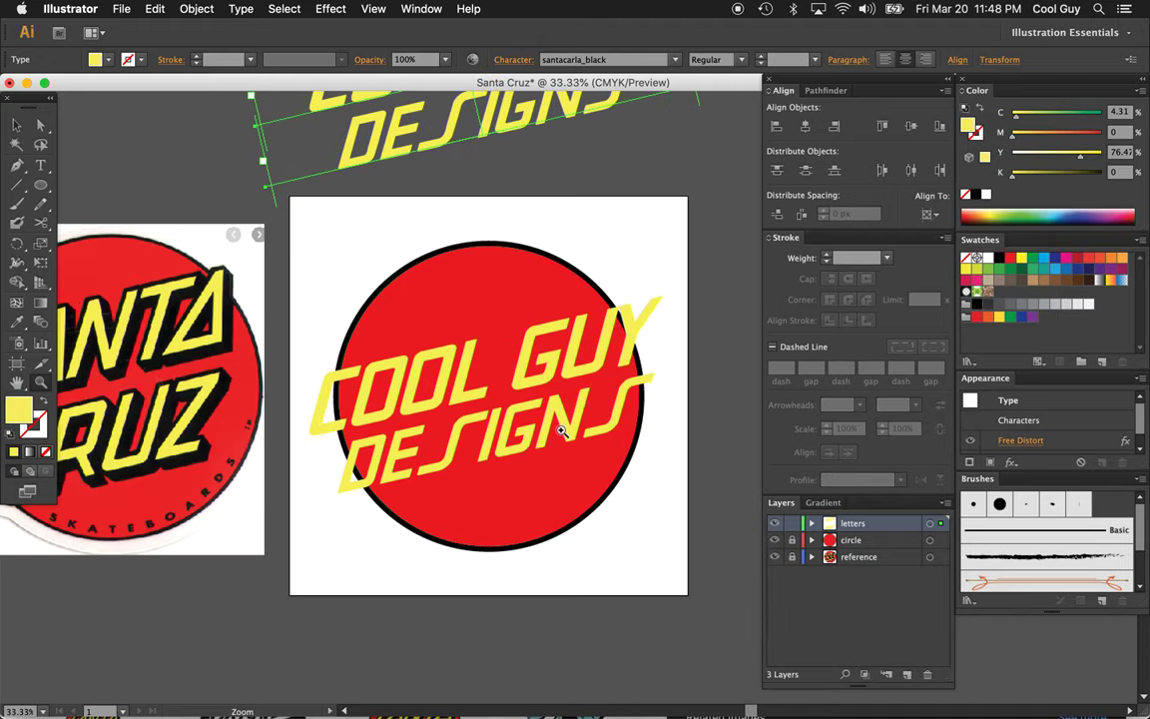
{"action": "left_click", "coordinate": [563, 431]}
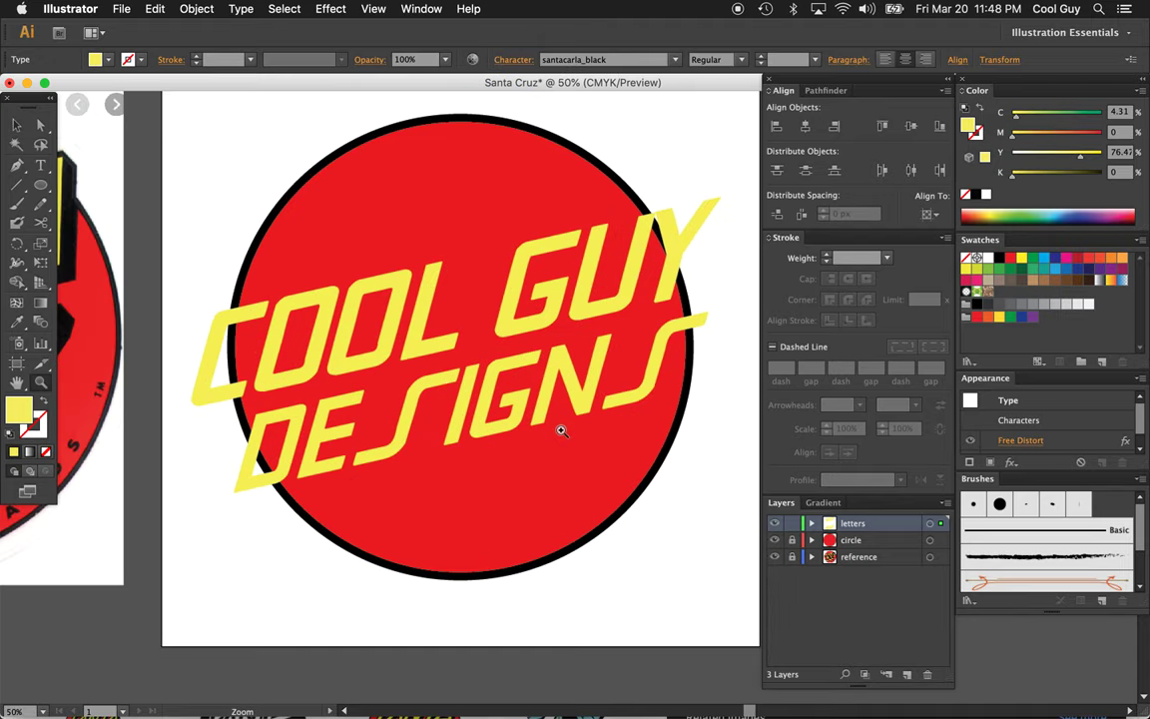
{"action": "key", "text": "v"}
{"action": "left_click_drag", "start_coordinate": [678, 139], "coordinate": [492, 448]}
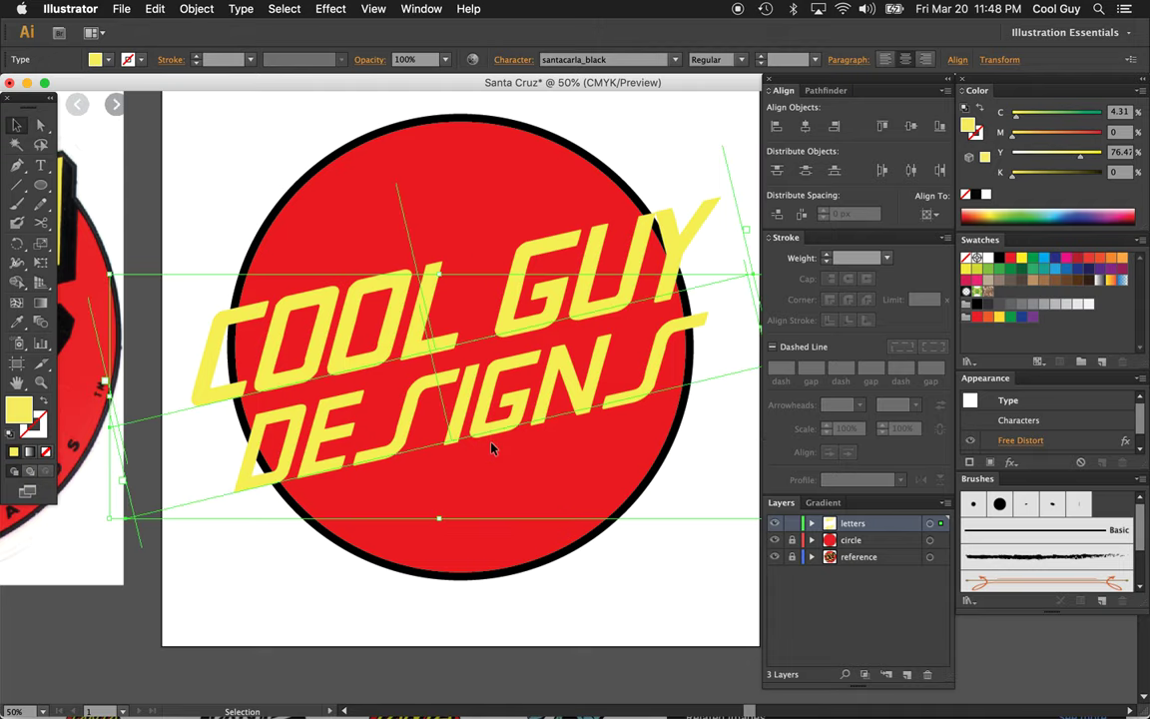
{"action": "left_click", "coordinate": [197, 9]}
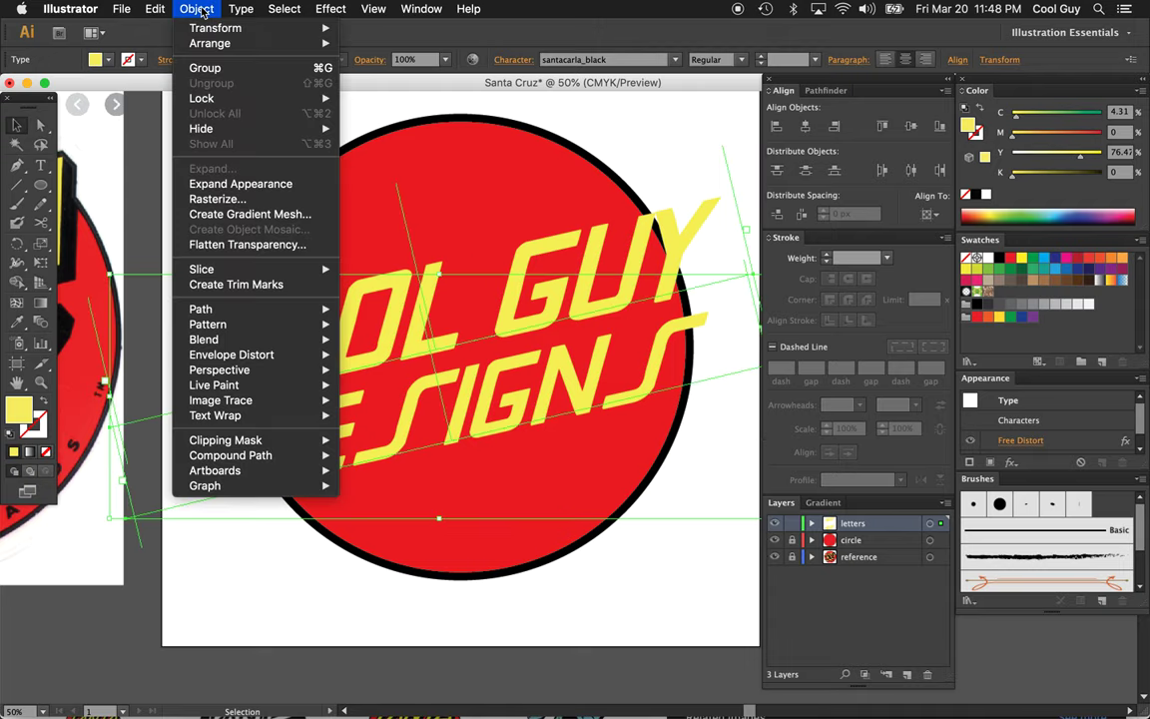
{"action": "left_click", "coordinate": [224, 178]}
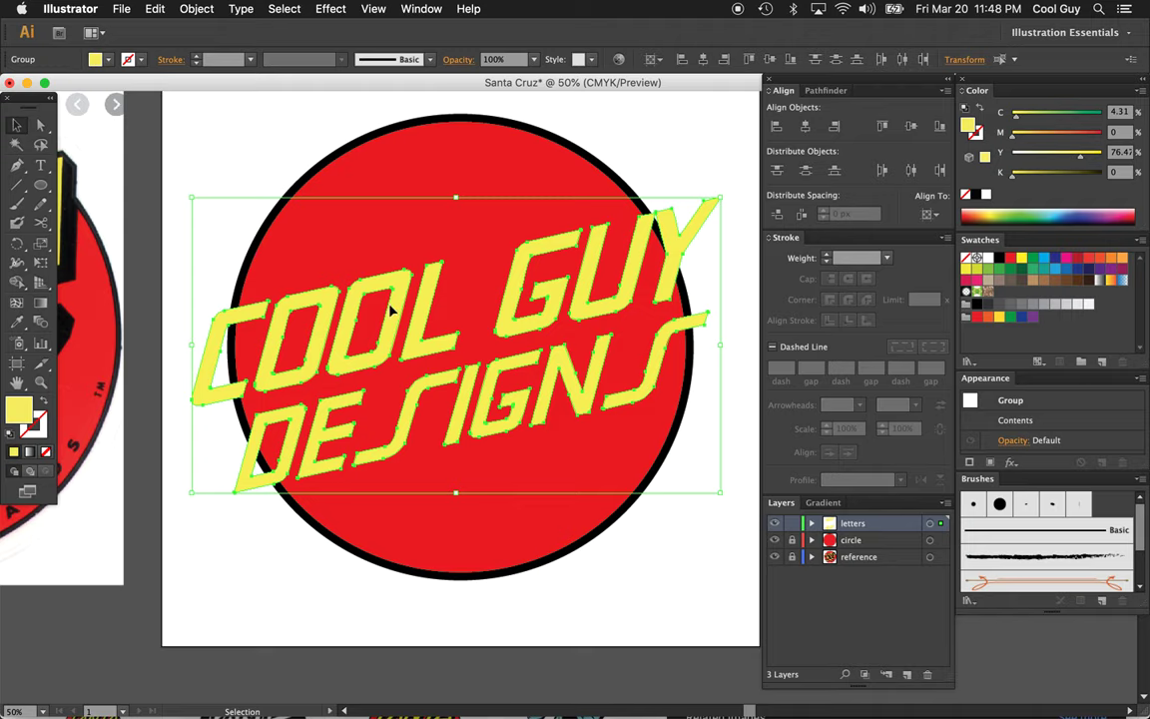
- Give the expanded lettering a black stroke with a weight of 10 px
{"action": "left_click", "coordinate": [44, 436]}
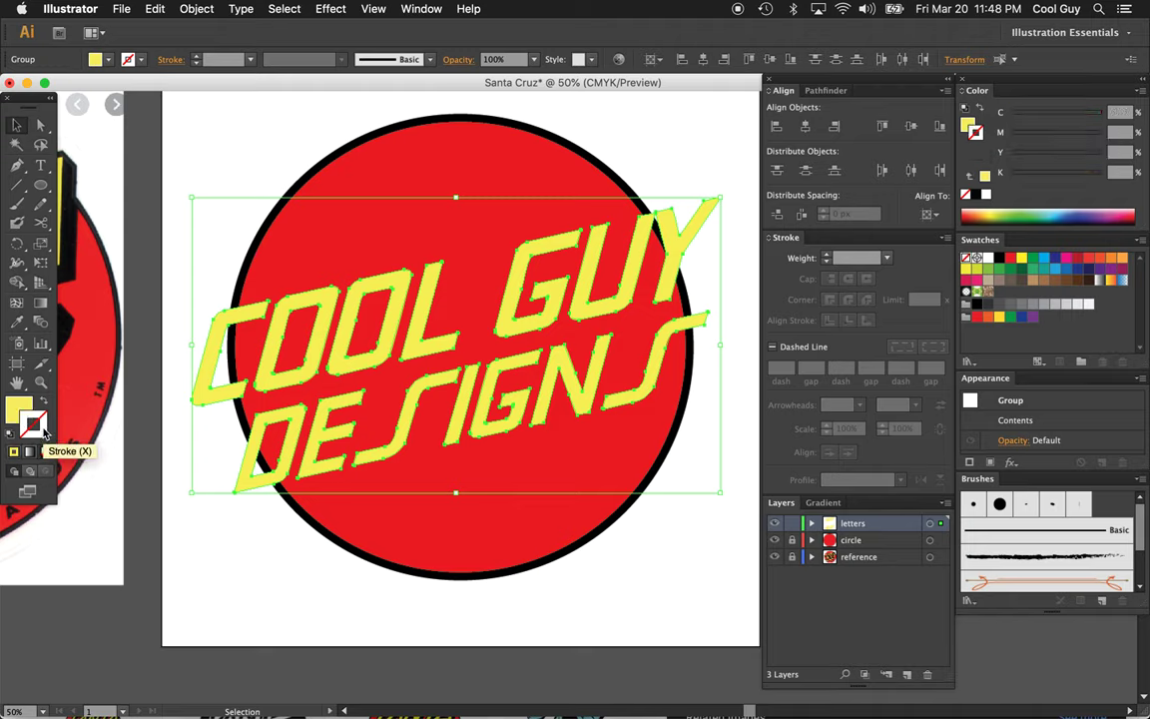
{"action": "left_click", "coordinate": [976, 195]}
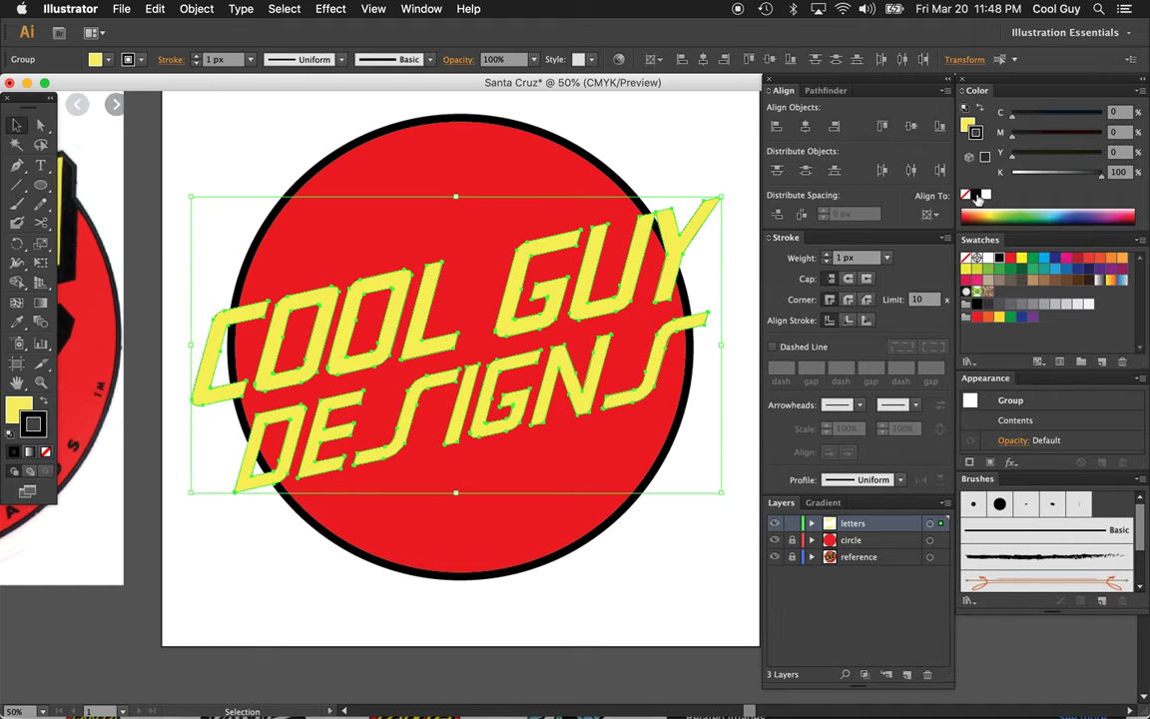
{"action": "left_click", "coordinate": [843, 258]}
{"action": "type", "text": "10"}
{"action": "key", "text": "Return"}
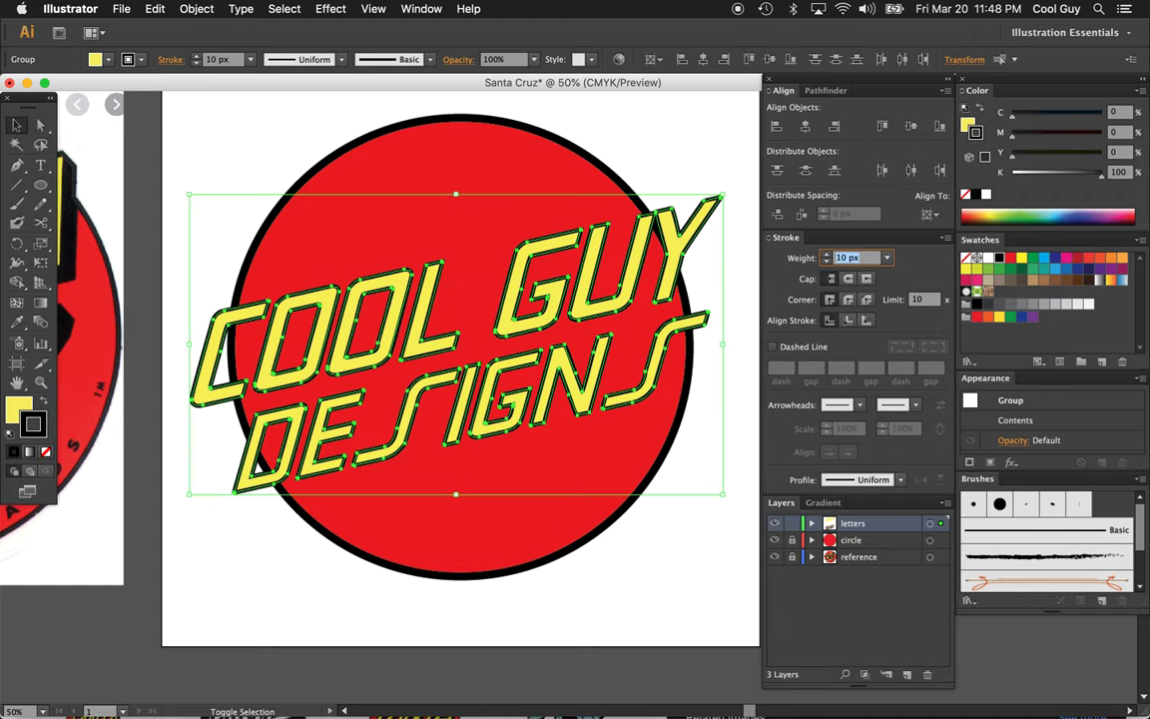
- Set the lettering's stroke to round caps and round corners, align it to the outside, and deselect
{"action": "left_click", "coordinate": [847, 280]}
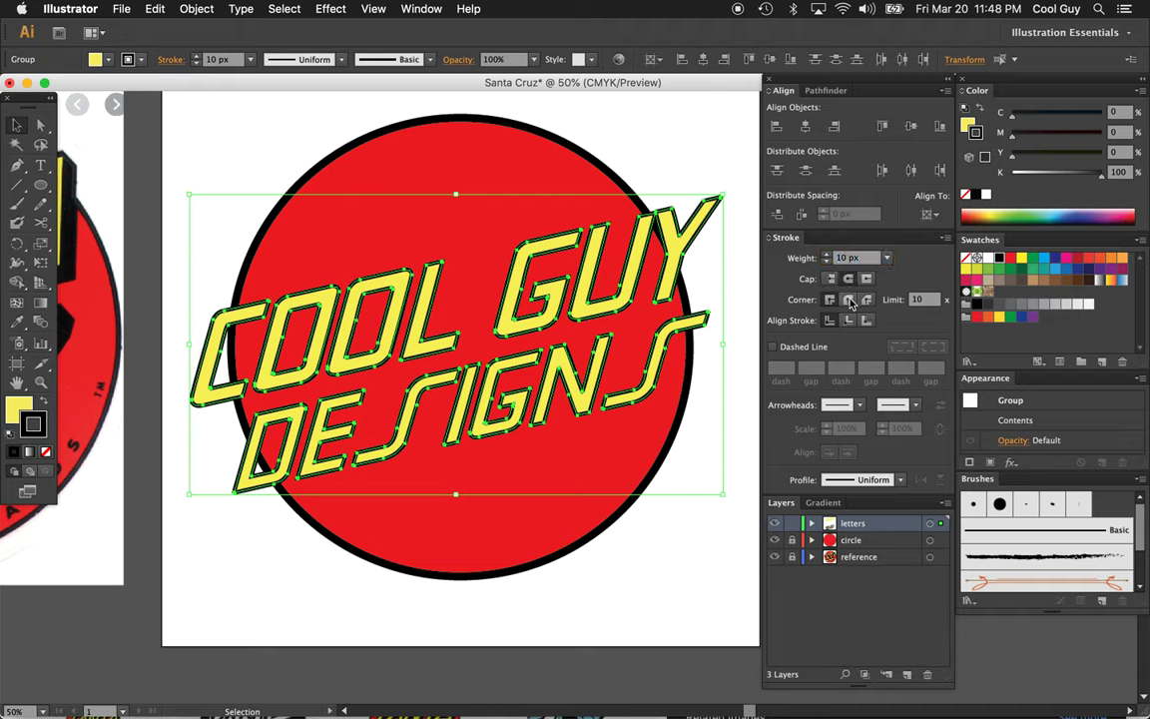
{"action": "left_click", "coordinate": [849, 301]}
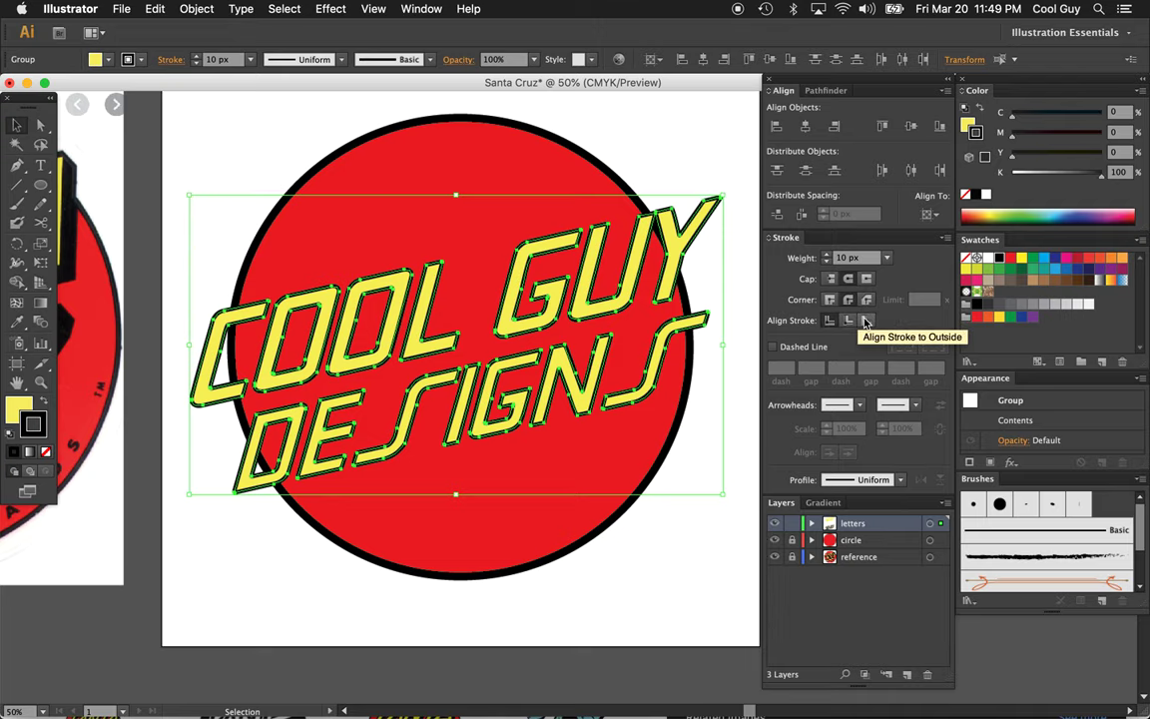
{"action": "left_click", "coordinate": [866, 320]}
{"action": "left_click", "coordinate": [714, 173]}
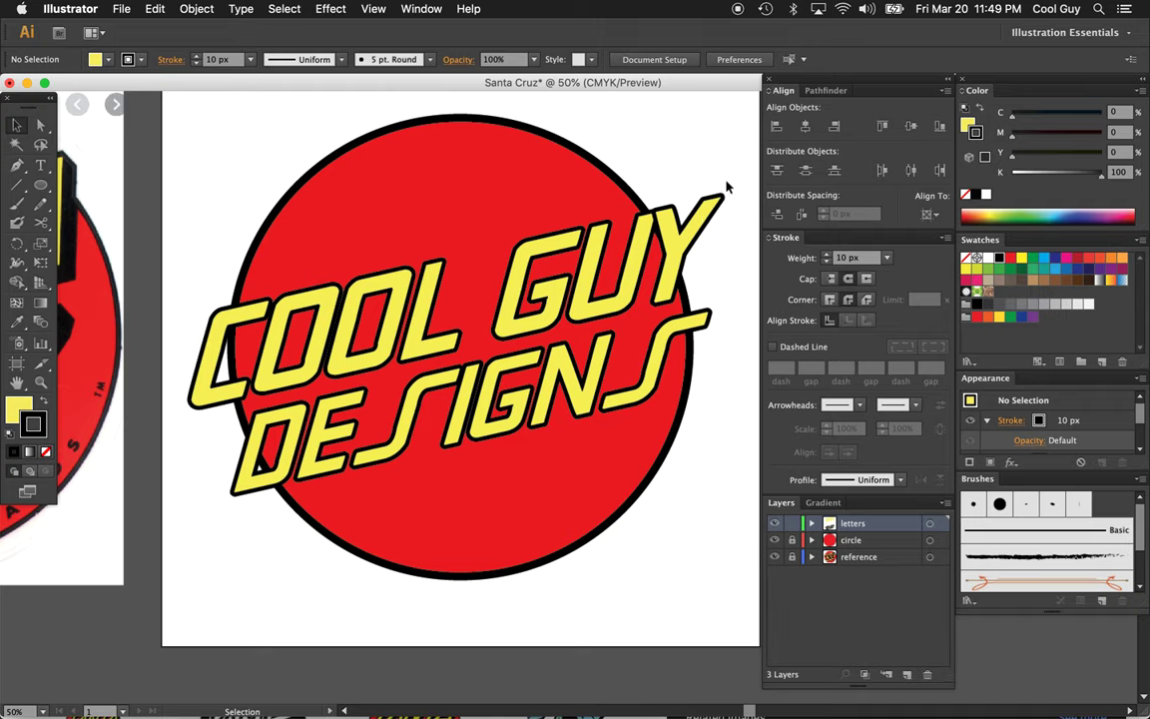
- Increase the stroke weight of the whole COOL GUY DESIGNS lettering to 13 px, then deselect it
{"action": "left_click_drag", "start_coordinate": [728, 177], "coordinate": [698, 351]}
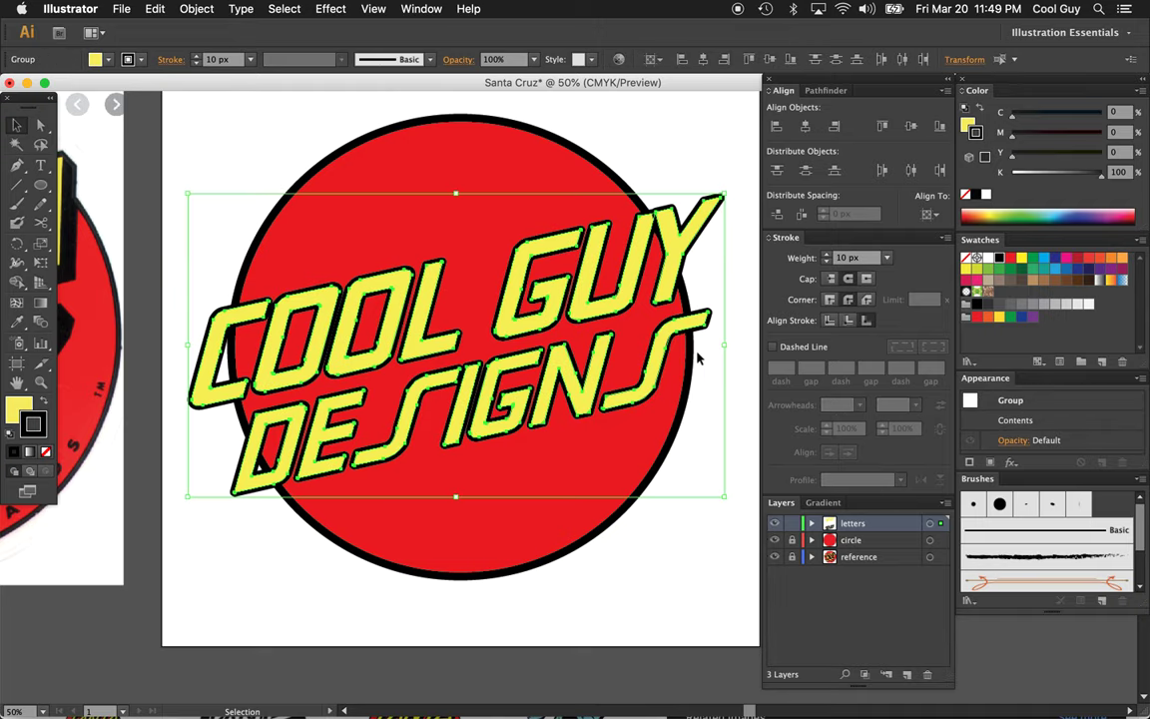
{"action": "left_click", "coordinate": [826, 254]}
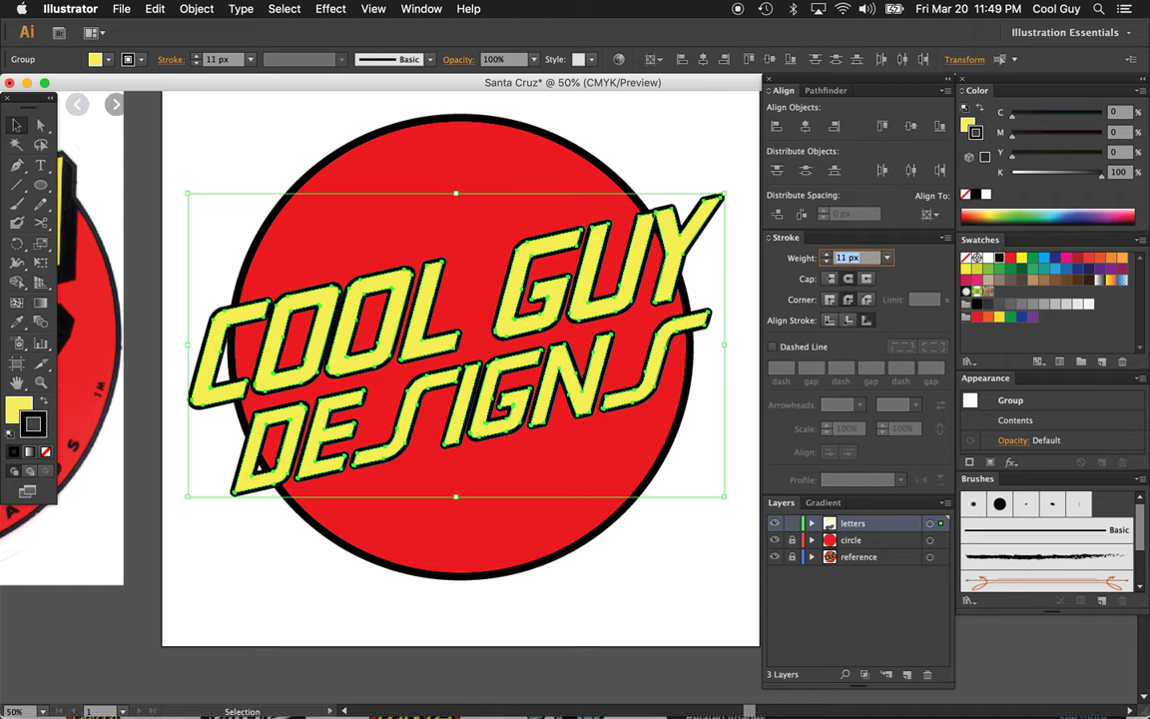
{"action": "key", "text": "Up"}
{"action": "key", "text": "Up"}
{"action": "key", "text": "Up"}
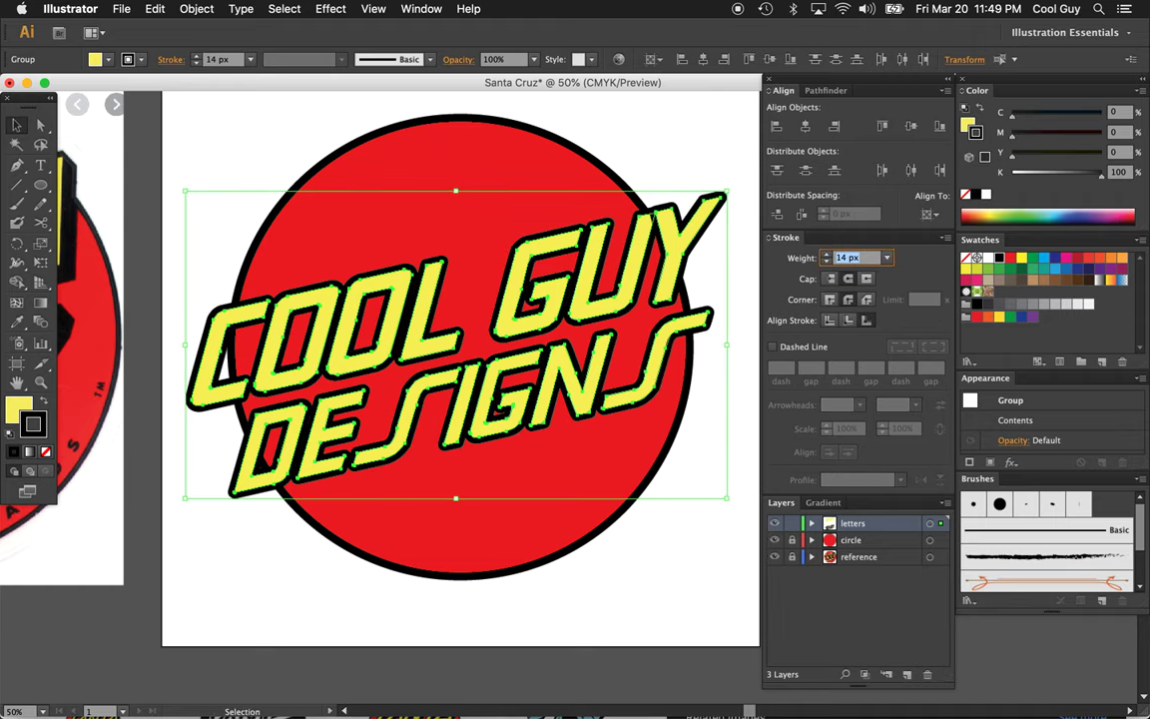
{"action": "key", "text": "Down"}
{"action": "key", "text": "Down"}
{"action": "key", "text": "Up"}
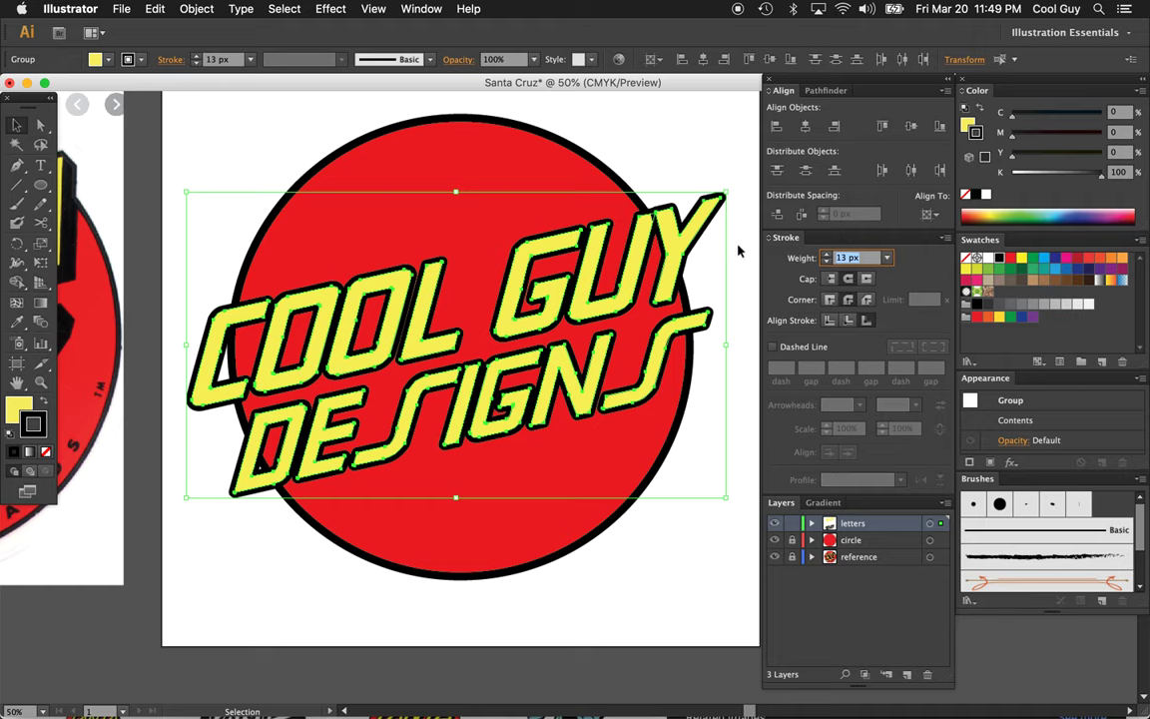
{"action": "left_click", "coordinate": [686, 170]}
- Nudge only the Y of GUY right and slightly up to widen its gap from the U, then deselect it
{"action": "key", "text": "a"}
{"action": "left_click", "coordinate": [675, 251]}
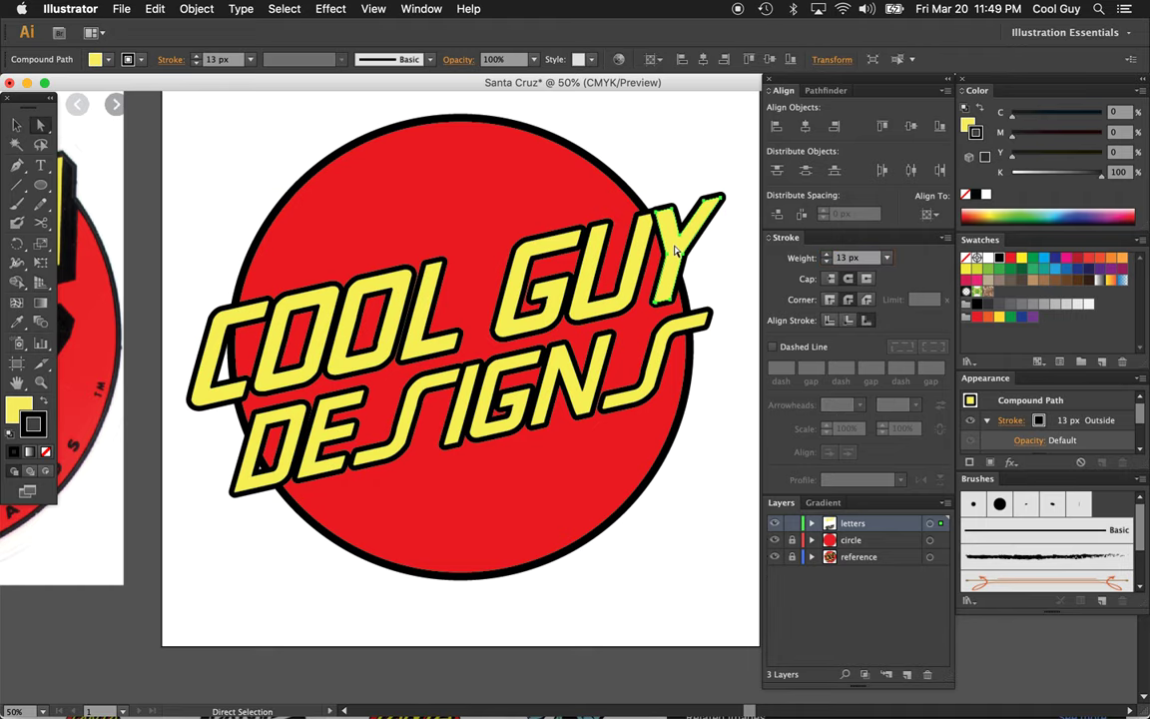
{"action": "key", "text": "shift+Right"}
{"action": "key", "text": "shift+Right"}
{"action": "key", "text": "shift+Up"}
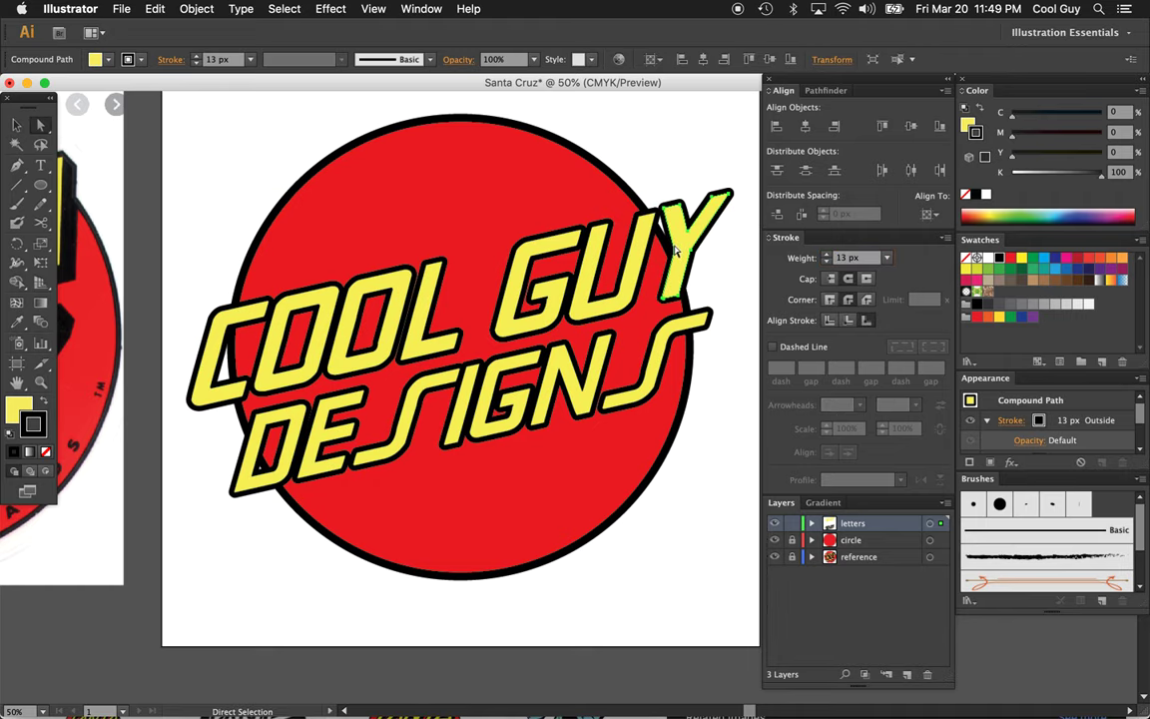
{"action": "key", "text": "Right"}
{"action": "key", "text": "Right"}
{"action": "key", "text": "Right"}
{"action": "key", "text": "Right"}
{"action": "key", "text": "Down"}
{"action": "key", "text": "Down"}
{"action": "key", "text": "Down"}
{"action": "key", "text": "Down"}
{"action": "key", "text": "Down"}
{"action": "key", "text": "Right"}
{"action": "key", "text": "Right"}
{"action": "key", "text": "Right"}
{"action": "key", "text": "Right"}
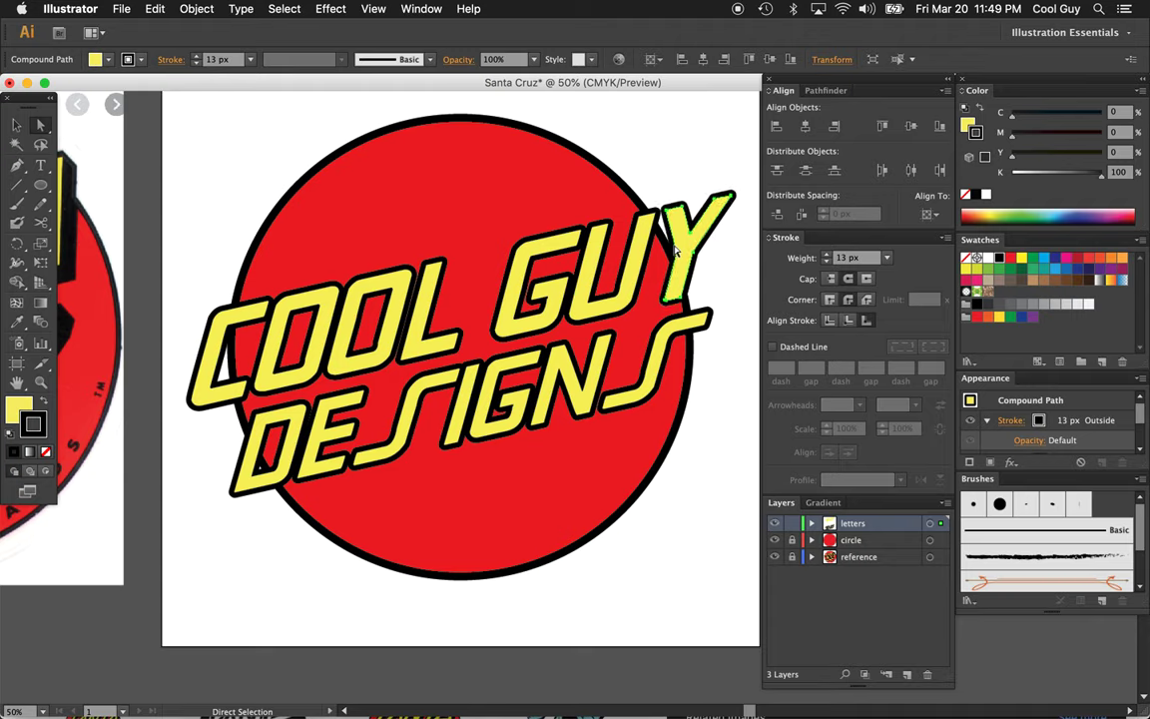
{"action": "left_click", "coordinate": [646, 161]}
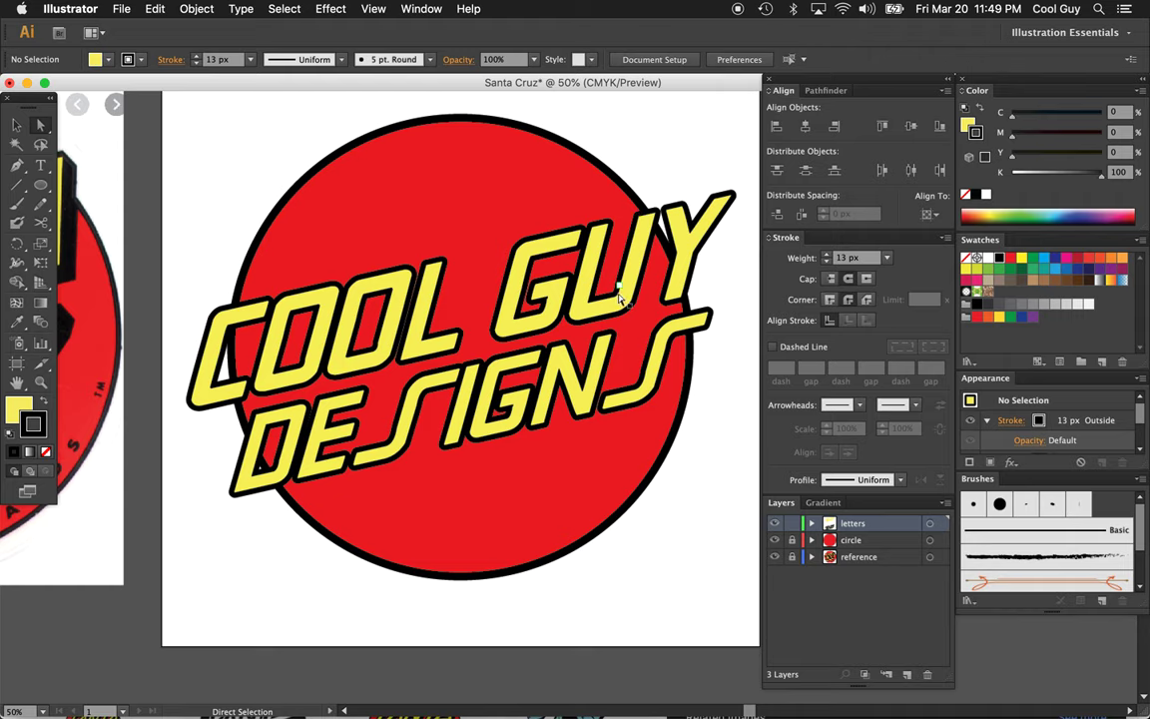
- Compare the outlined COOL GUY DESIGNS lettering with the black lettering edges on the reference logo
{"action": "key", "text": "z"}
{"action": "left_click", "coordinate": [617, 341], "text": "alt"}
{"action": "left_click", "coordinate": [575, 423]}
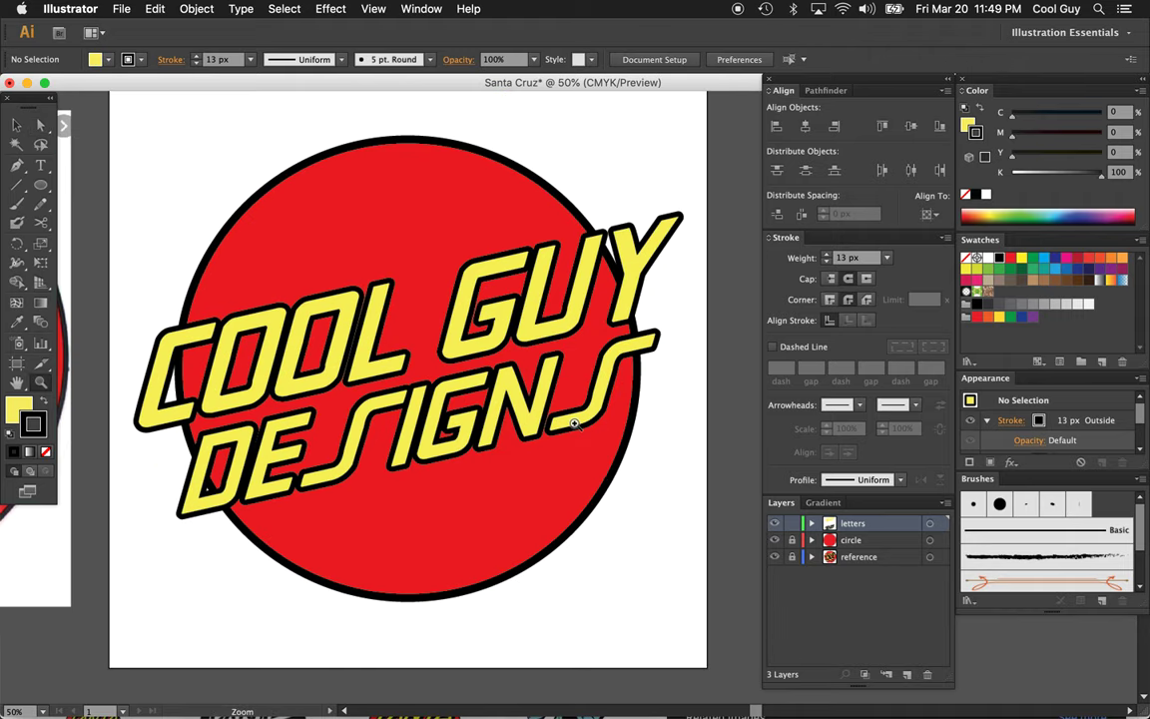
{"action": "scroll", "coordinate": [559, 422], "scroll_direction": "left", "scroll_amount": 10}
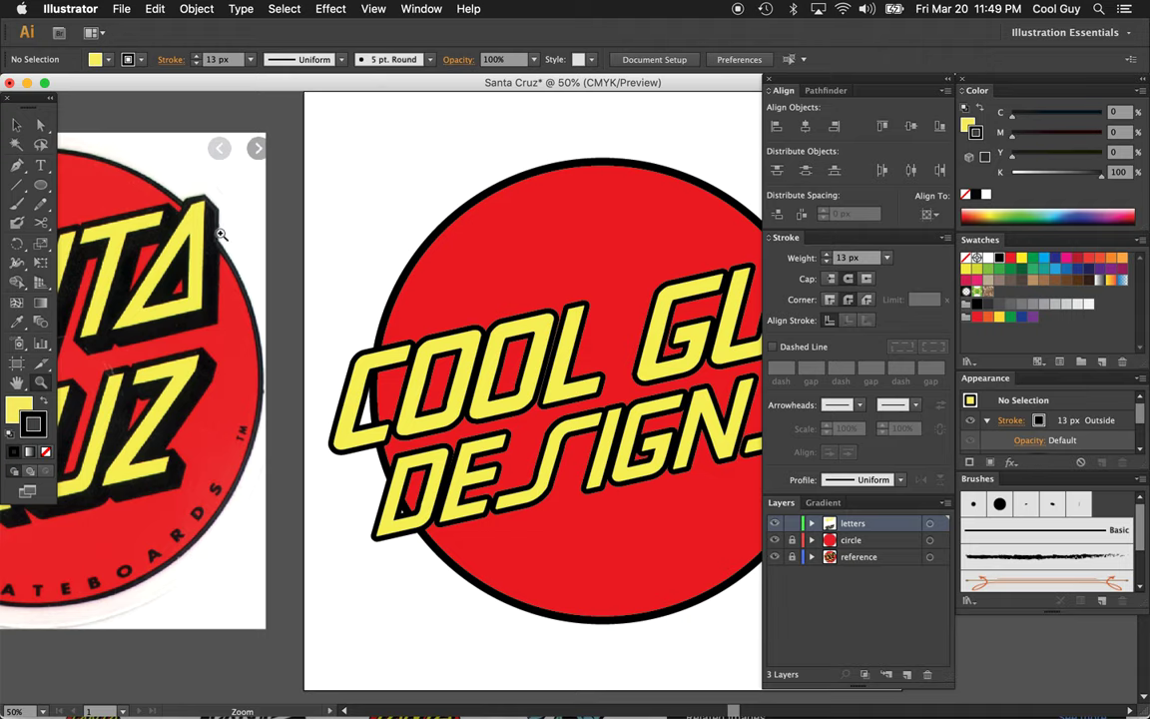
{"action": "scroll", "coordinate": [317, 328], "scroll_direction": "right", "scroll_amount": 5}
{"action": "key", "text": "v"}
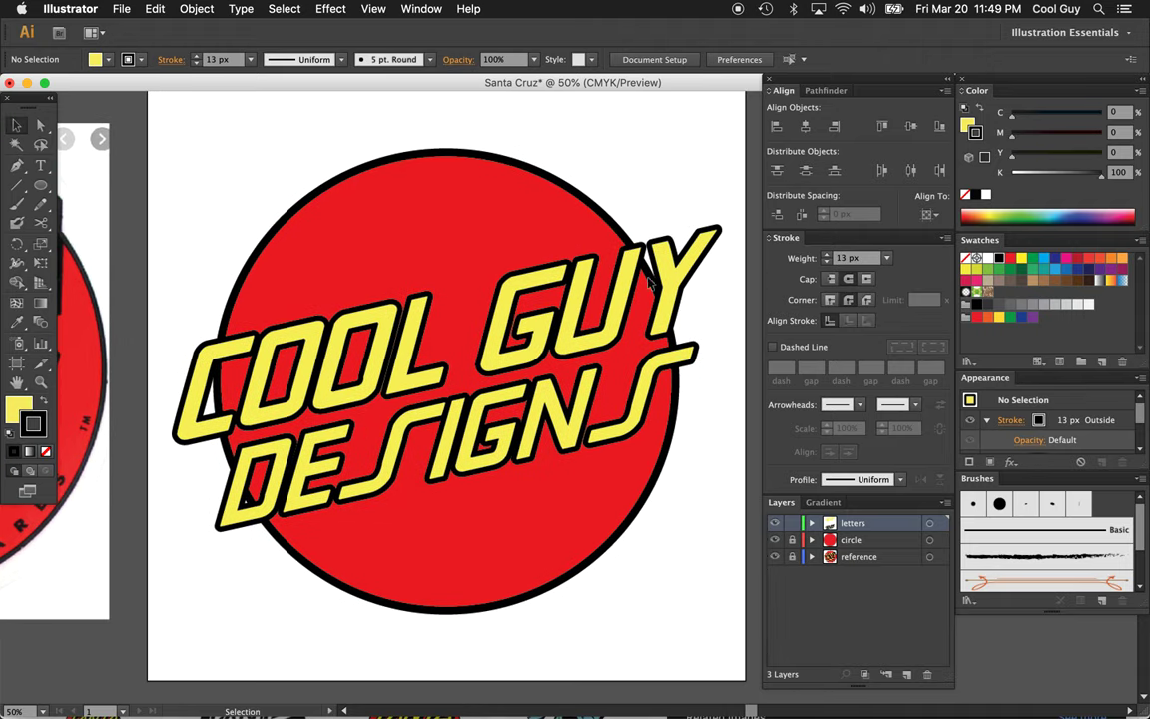
- Duplicate the whole COOL GUY DESIGNS lettering in place and fill the front copy black
{"action": "left_click", "coordinate": [599, 455]}
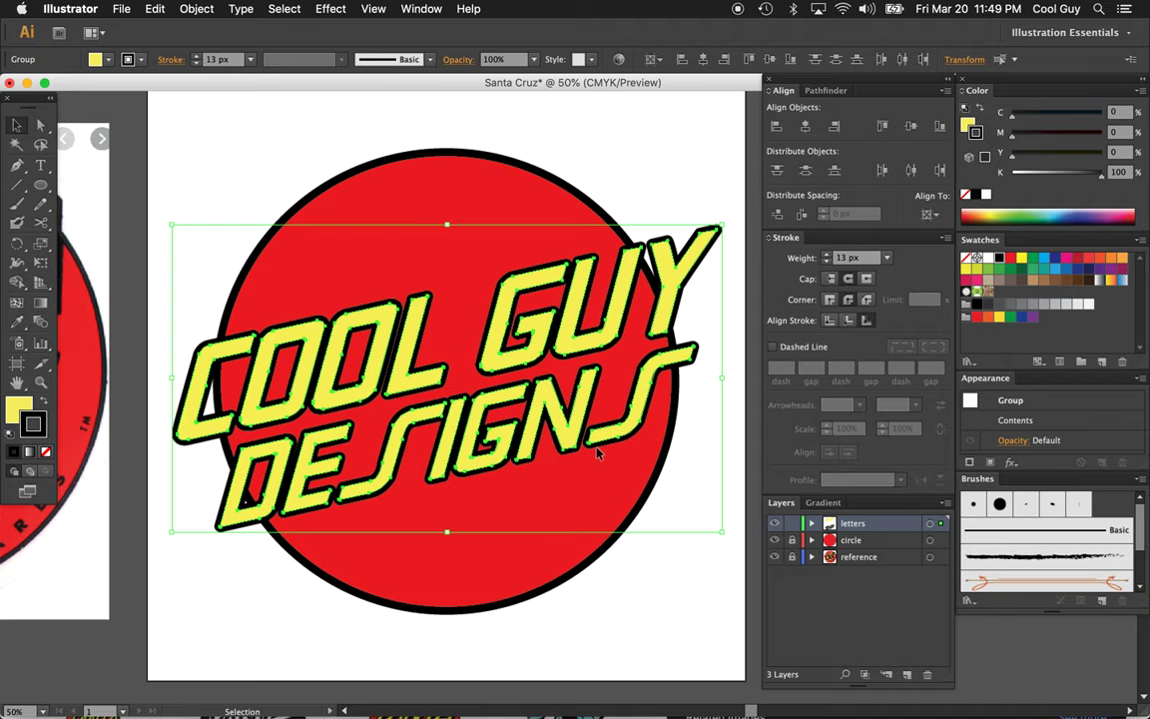
{"action": "key", "text": "a"}
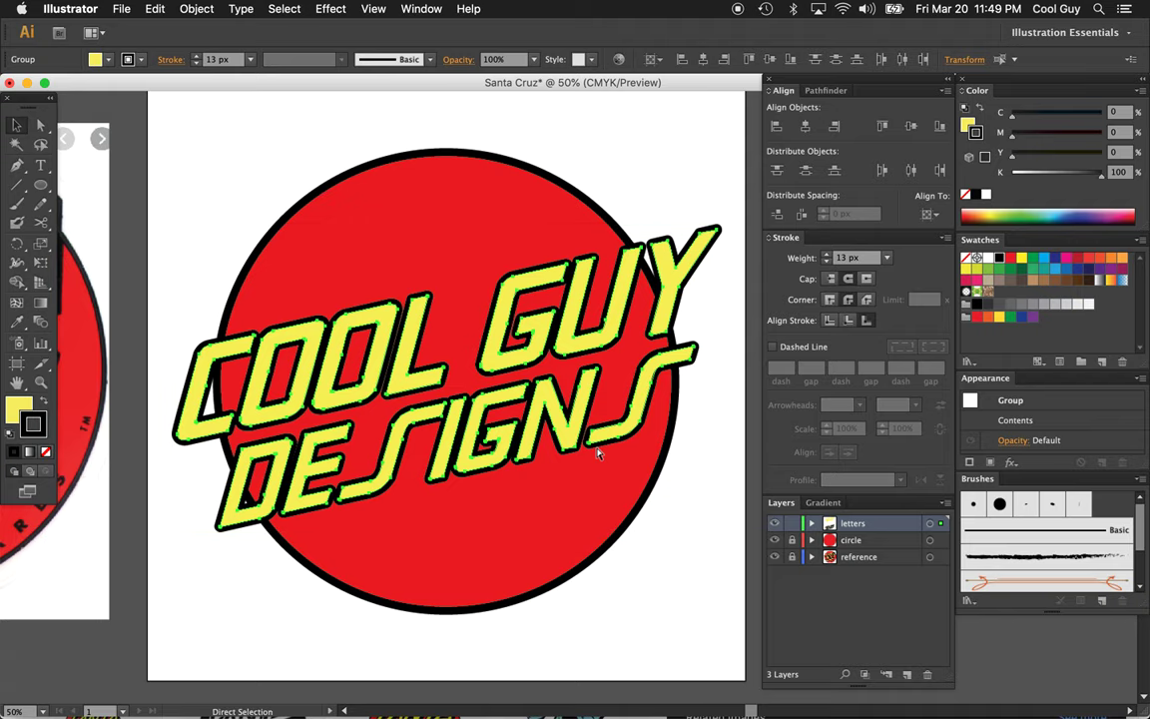
{"action": "key", "text": "shift"}
{"action": "key", "text": "shift+Up"}
{"action": "key", "text": "shift+Up"}
{"action": "key", "text": "shift+Down"}
{"action": "key", "text": "shift+Down"}
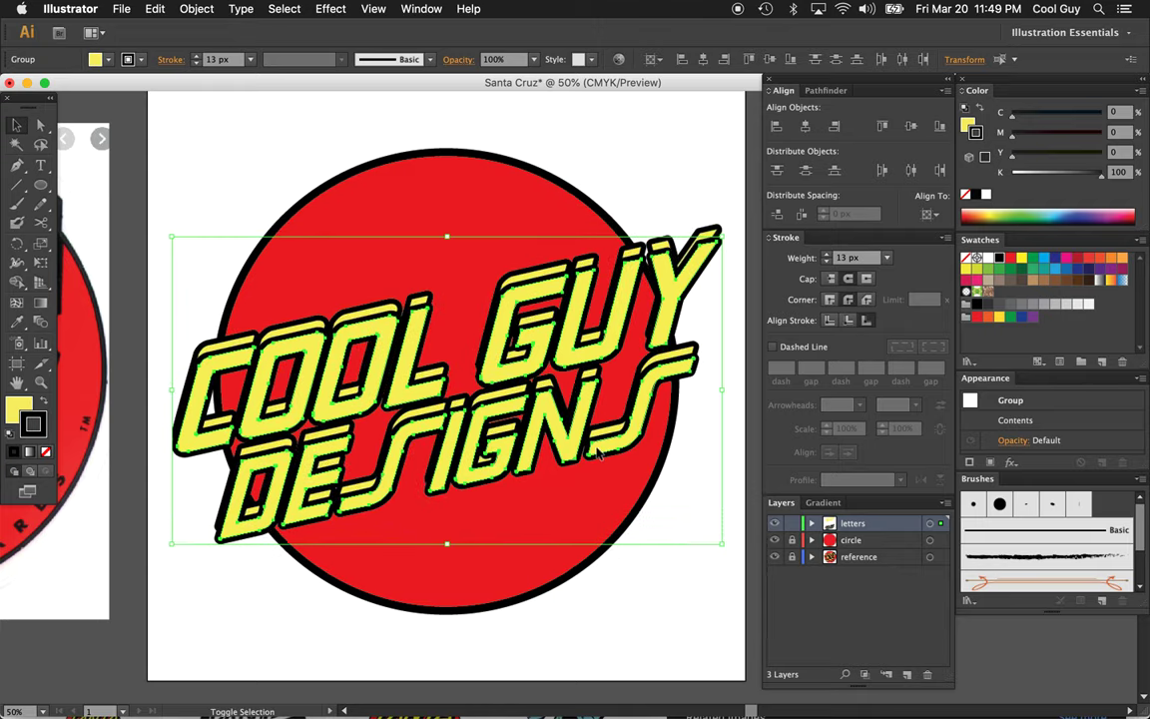
{"action": "key", "text": "shift+Up"}
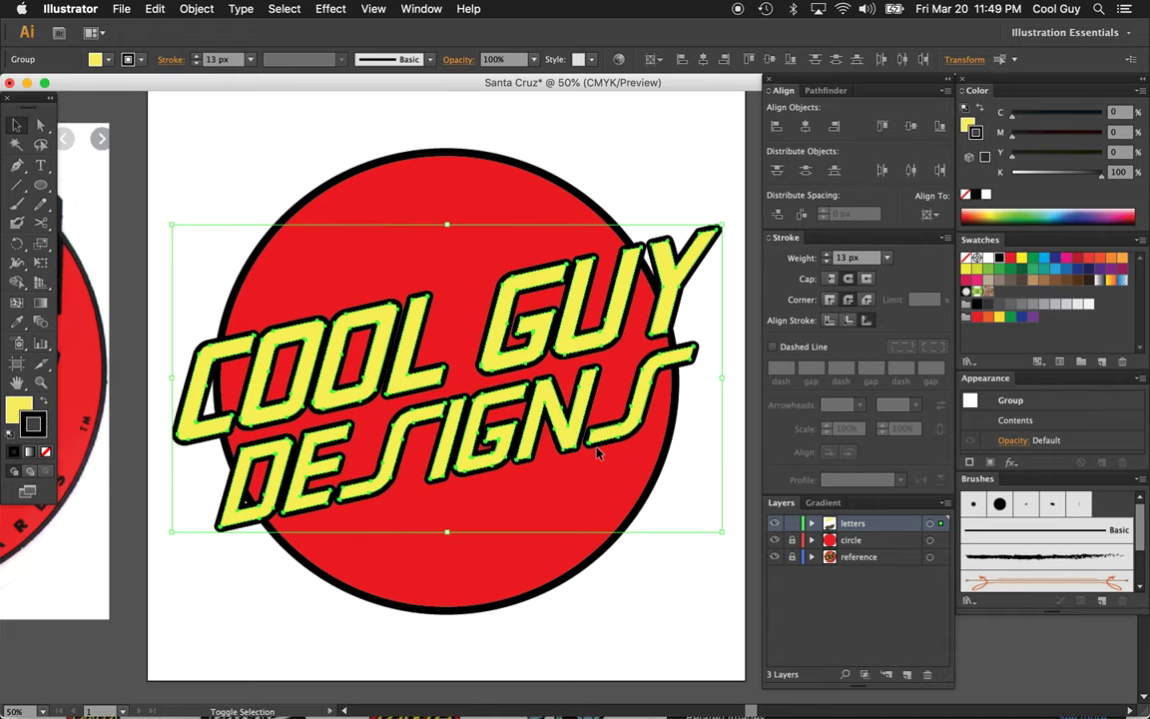
{"action": "left_click", "coordinate": [18, 408]}
{"action": "left_click", "coordinate": [982, 196]}
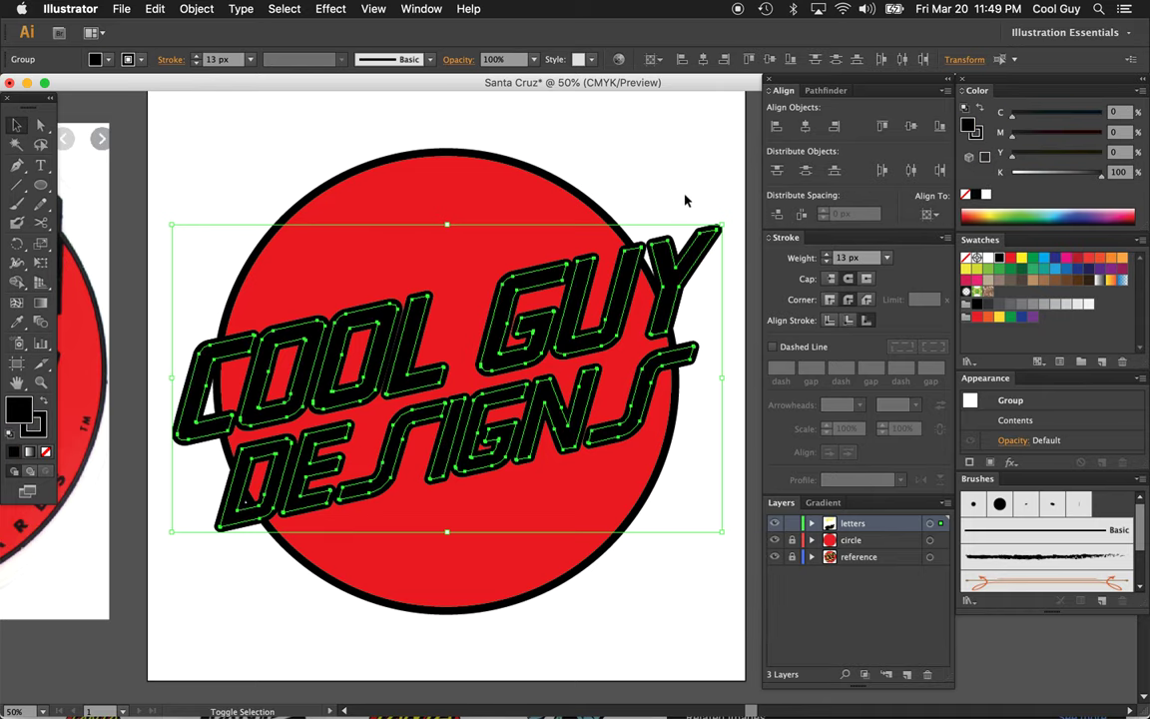
- Nudge the black lettering copy right and down, offsetting it from the yellow lettering as a drop shadow
{"action": "key", "text": "shift+Right"}
{"action": "key", "text": "shift+Right"}
{"action": "key", "text": "shift+Down"}
{"action": "key", "text": "shift+Down"}
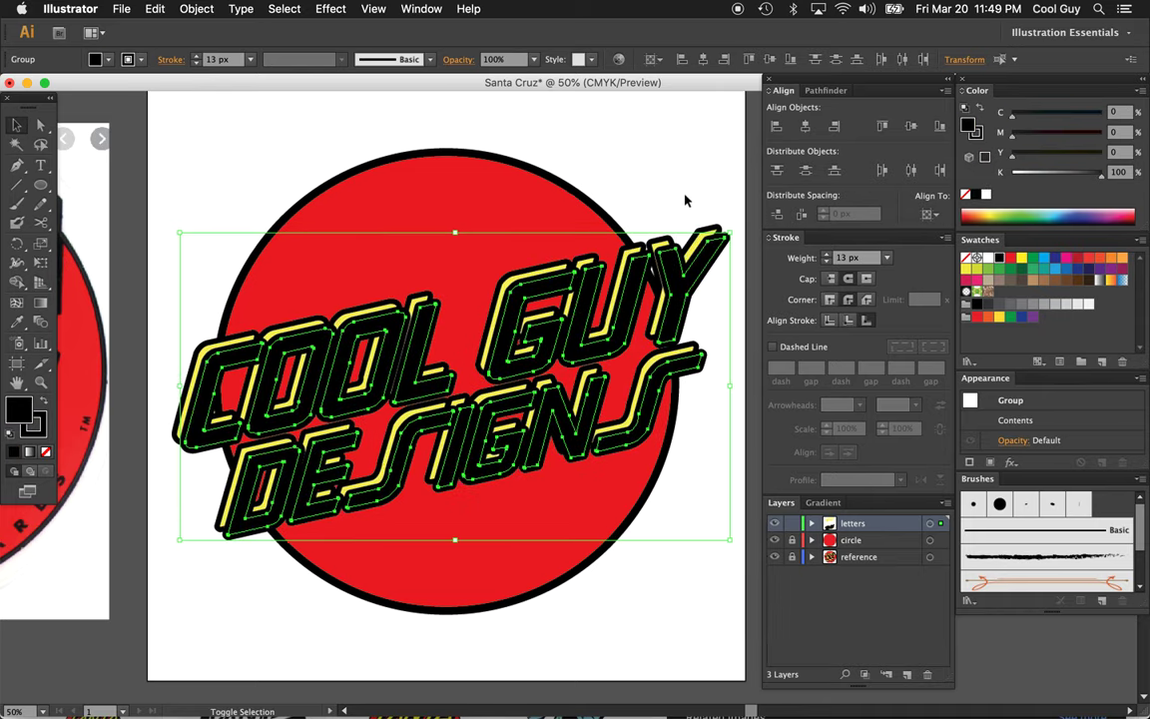
{"action": "key", "text": "Up"}
{"action": "key", "text": "Up"}
{"action": "key", "text": "Up"}
{"action": "key", "text": "Up"}
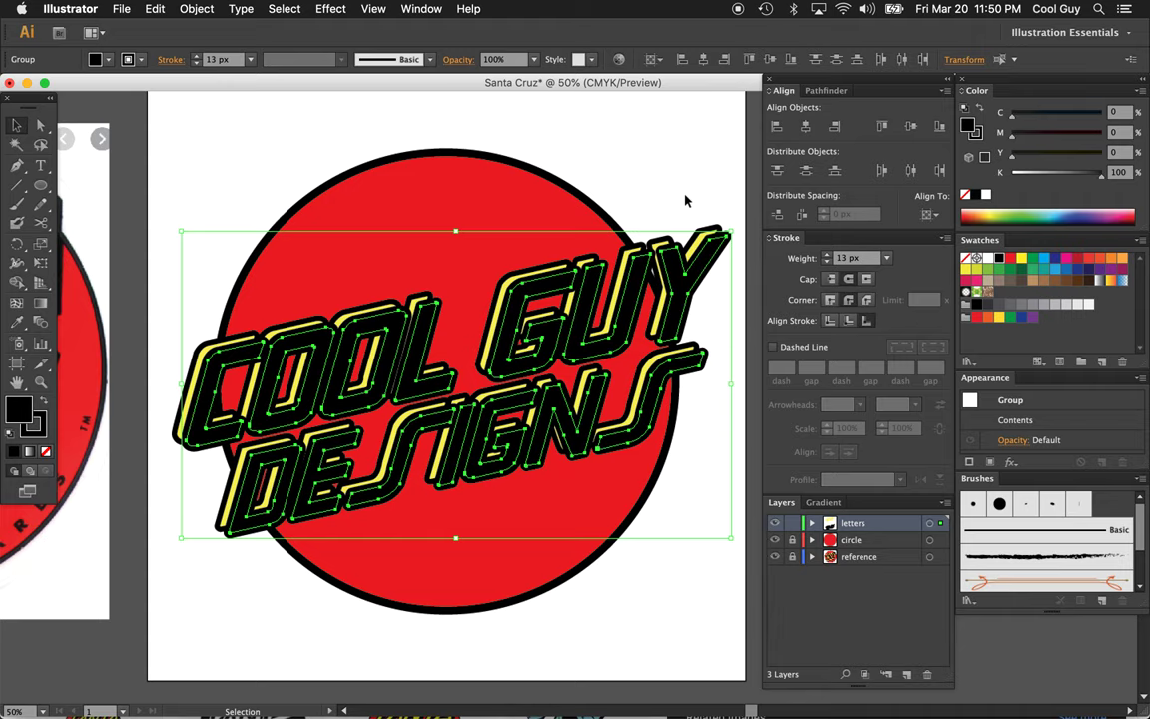
- Send the black lettering copy backward until it sits behind both yellow words, then deselect it
{"action": "key", "text": "a"}
{"action": "key", "text": "super+bracketleft"}
{"action": "key", "text": "super+bracketleft"}
{"action": "key", "text": "super+bracketleft"}
{"action": "key", "text": "super+bracketleft"}
{"action": "key", "text": "super+bracketleft"}
{"action": "key", "text": "super+bracketleft"}
{"action": "key", "text": "super+bracketleft"}
{"action": "key", "text": "super+bracketleft"}
{"action": "key", "text": "super+bracketleft"}
{"action": "key", "text": "super+bracketleft"}
{"action": "key", "text": "super+bracketleft"}
{"action": "key", "text": "super+bracketleft"}
{"action": "key", "text": "super+bracketleft"}
{"action": "key", "text": "super+bracketleft"}
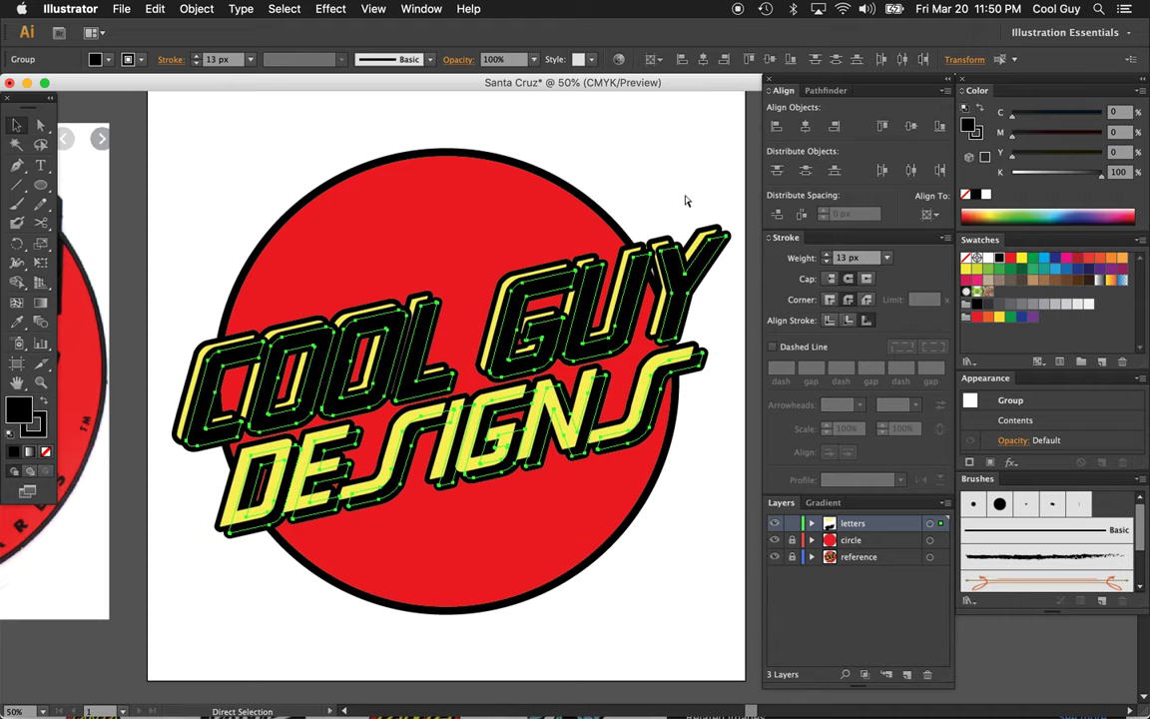
{"action": "key", "text": "v"}
{"action": "left_click", "coordinate": [675, 168]}
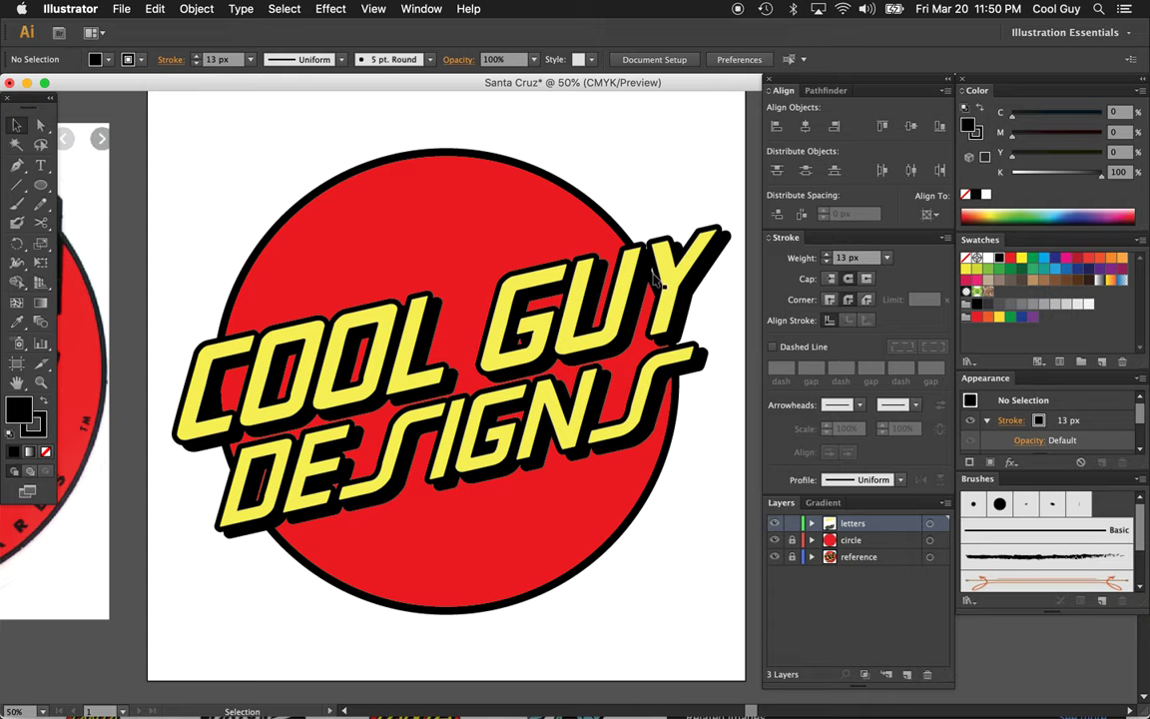
- Select the black shadow copies of both words and fine-tune their offset slightly farther right and up, then deselect
{"action": "left_click", "coordinate": [702, 270]}
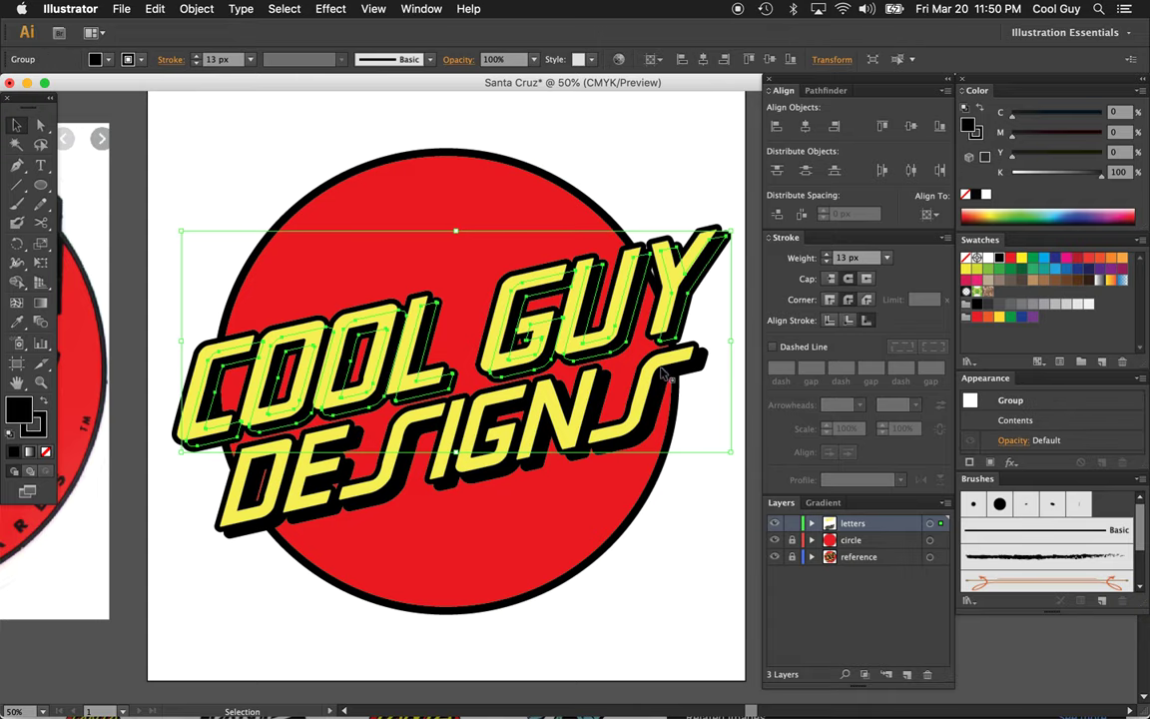
{"action": "key", "text": "shift+Right"}
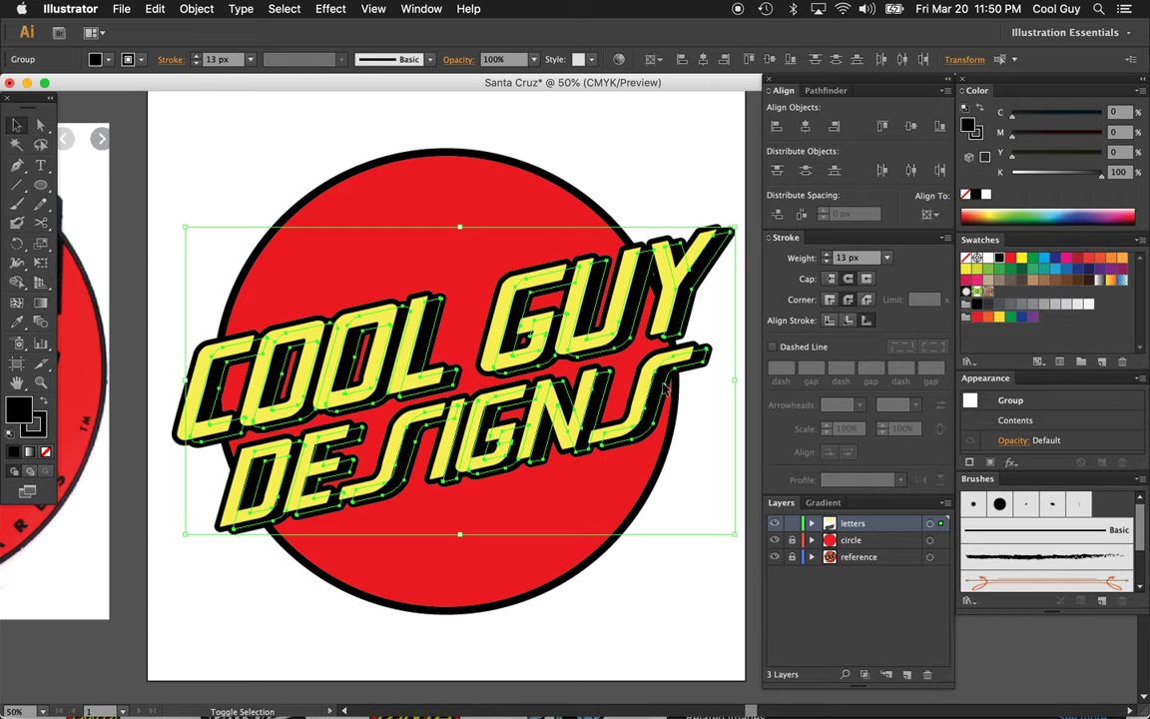
{"action": "key", "text": "shift+Down"}
{"action": "key", "text": "Left"}
{"action": "key", "text": "Left"}
{"action": "key", "text": "Left"}
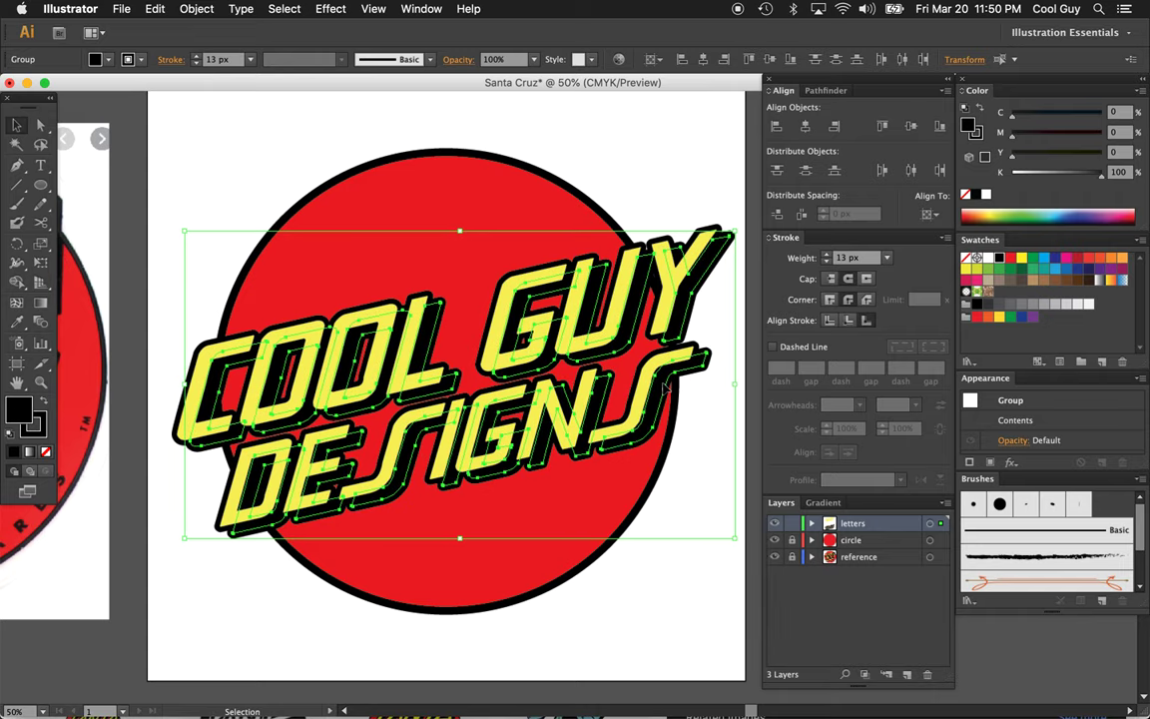
{"action": "key", "text": "Up"}
{"action": "key", "text": "Up"}
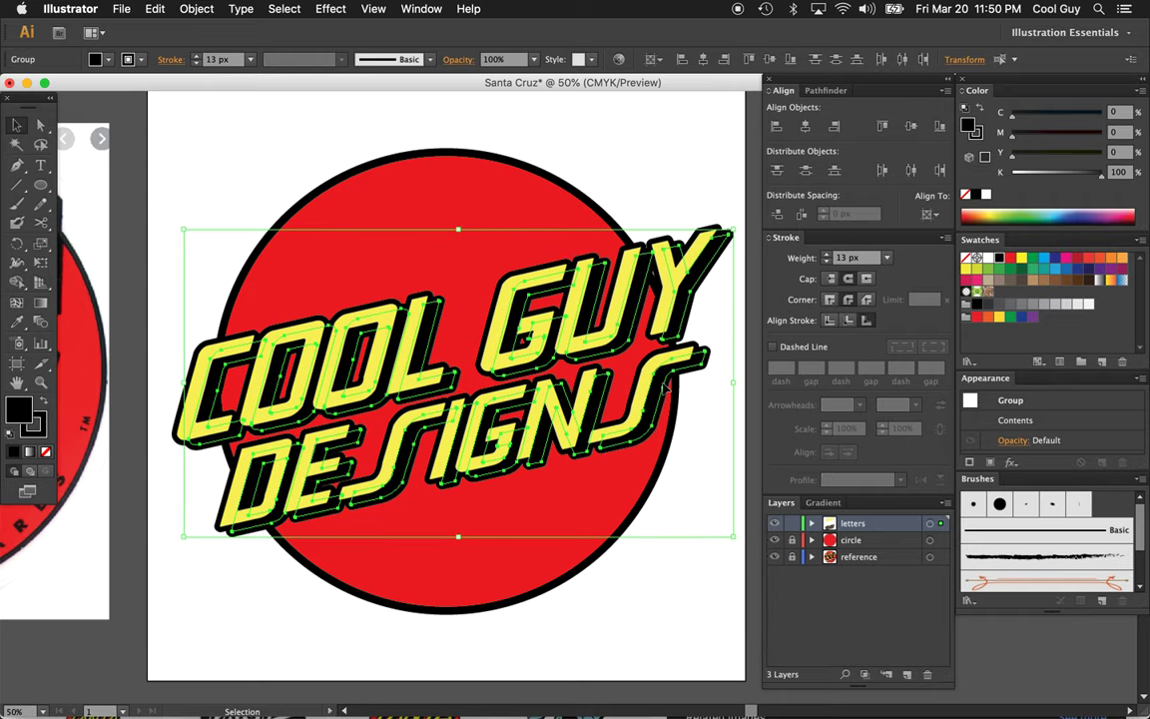
{"action": "left_click", "coordinate": [684, 173]}
- Inspect the black drop shadow around the letters of GUY up close
{"action": "key", "text": "z"}
{"action": "left_click", "coordinate": [672, 265]}
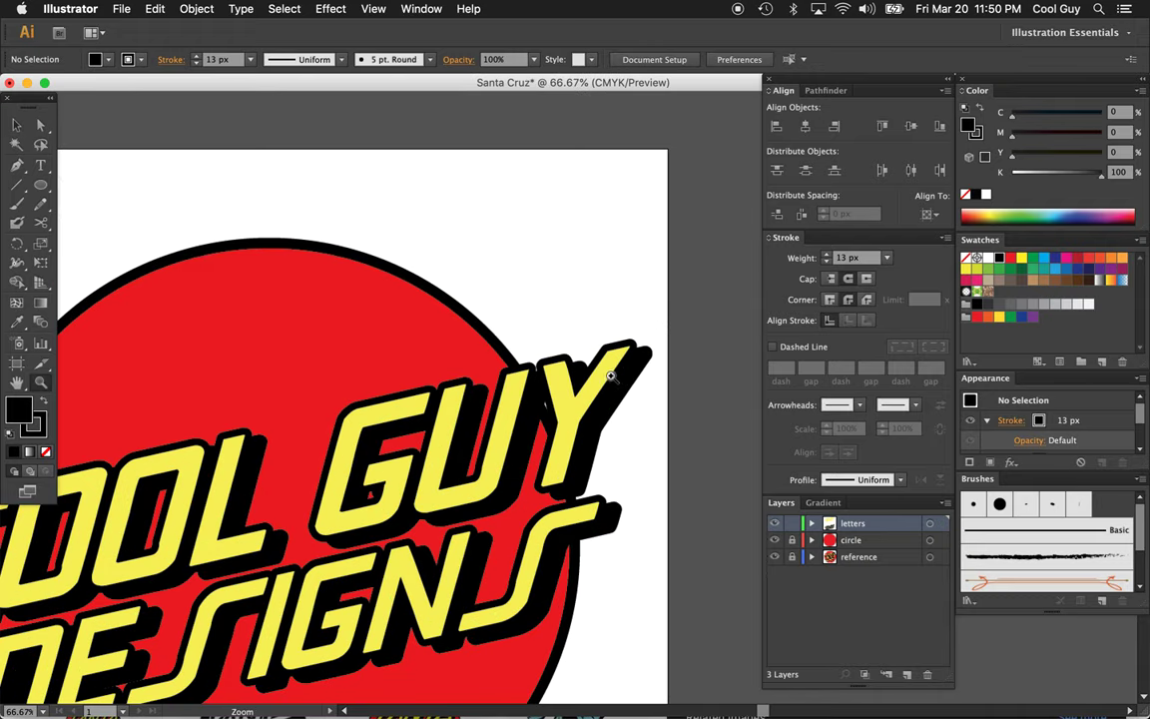
{"action": "left_click", "coordinate": [571, 371]}
{"action": "left_click", "coordinate": [564, 369]}
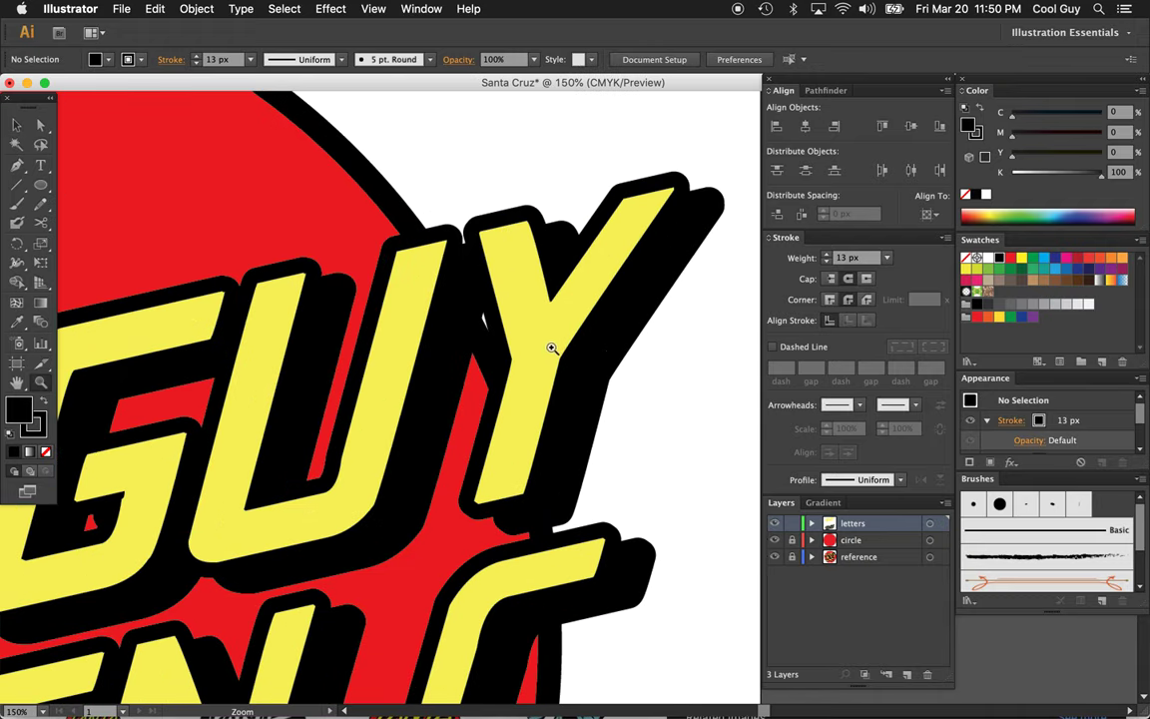
{"action": "left_click", "coordinate": [553, 381], "text": "alt"}
{"action": "left_click", "coordinate": [553, 380], "text": "alt"}
{"action": "scroll", "coordinate": [553, 381], "scroll_direction": "down", "scroll_amount": 3}
{"action": "scroll", "coordinate": [554, 380], "scroll_direction": "left", "scroll_amount": 3}
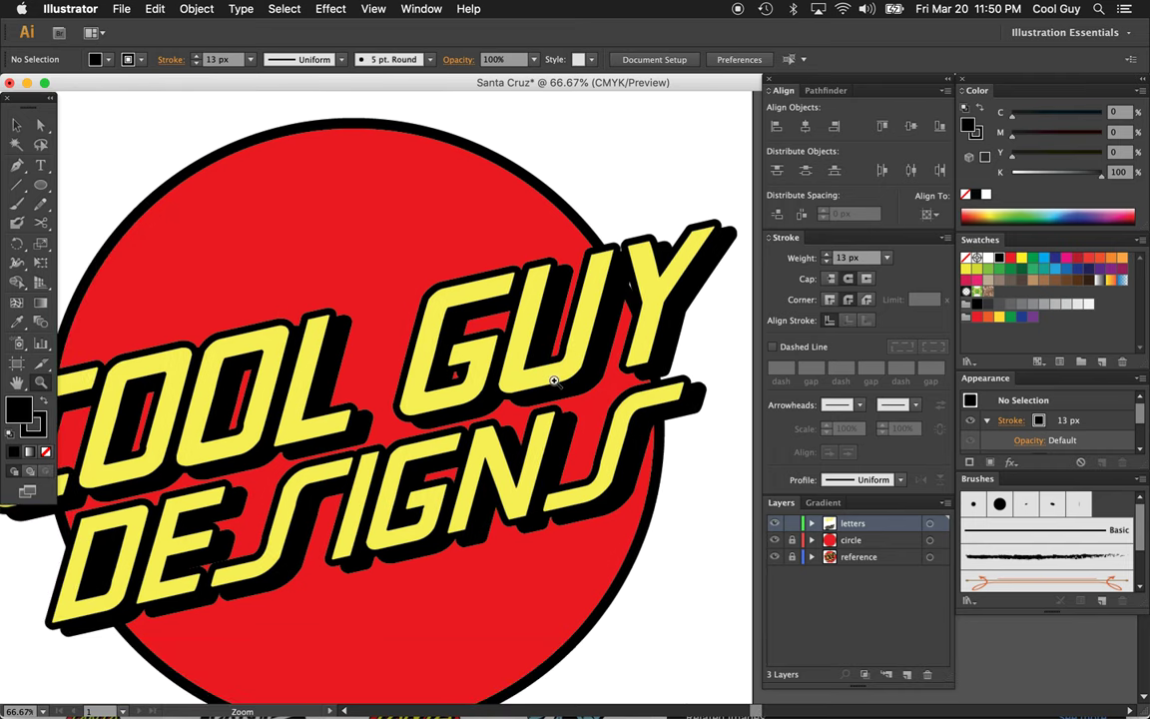
- Select COOL GUY together with its black shadow, do the same for DESIGNS, and deselect
{"action": "key", "text": "v"}
{"action": "left_click_drag", "start_coordinate": [732, 195], "coordinate": [647, 299]}
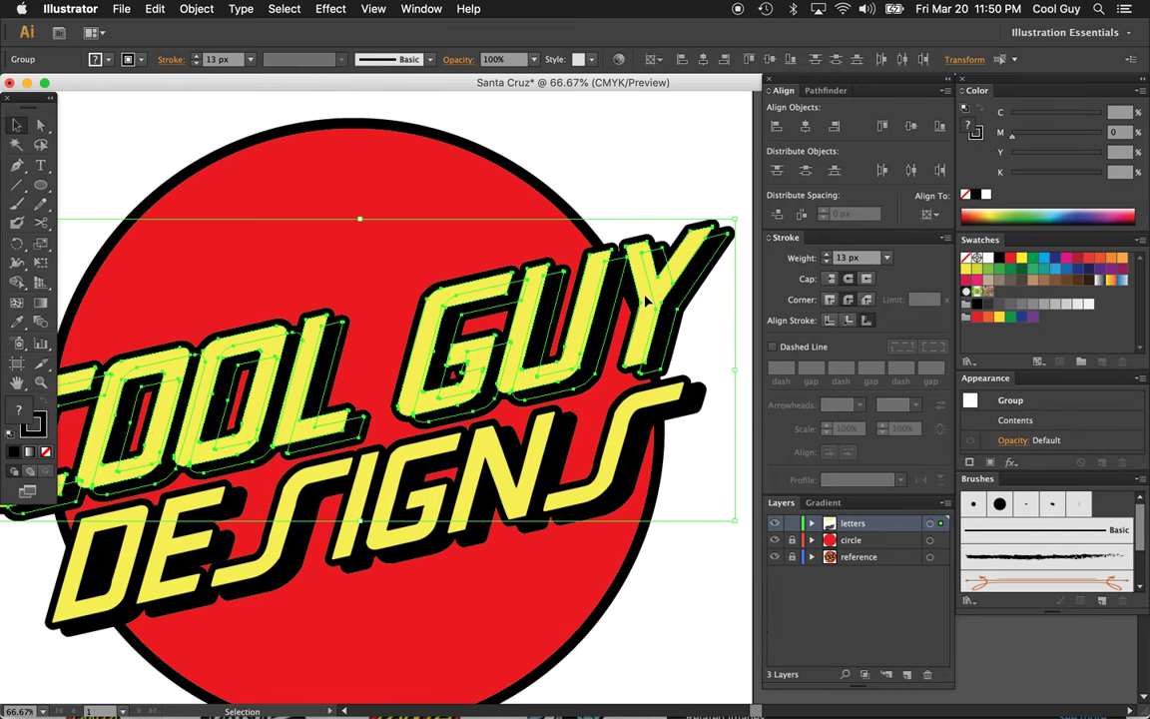
{"action": "left_click", "coordinate": [647, 190]}
{"action": "key", "text": "z"}
{"action": "left_click", "coordinate": [520, 355], "text": "alt"}
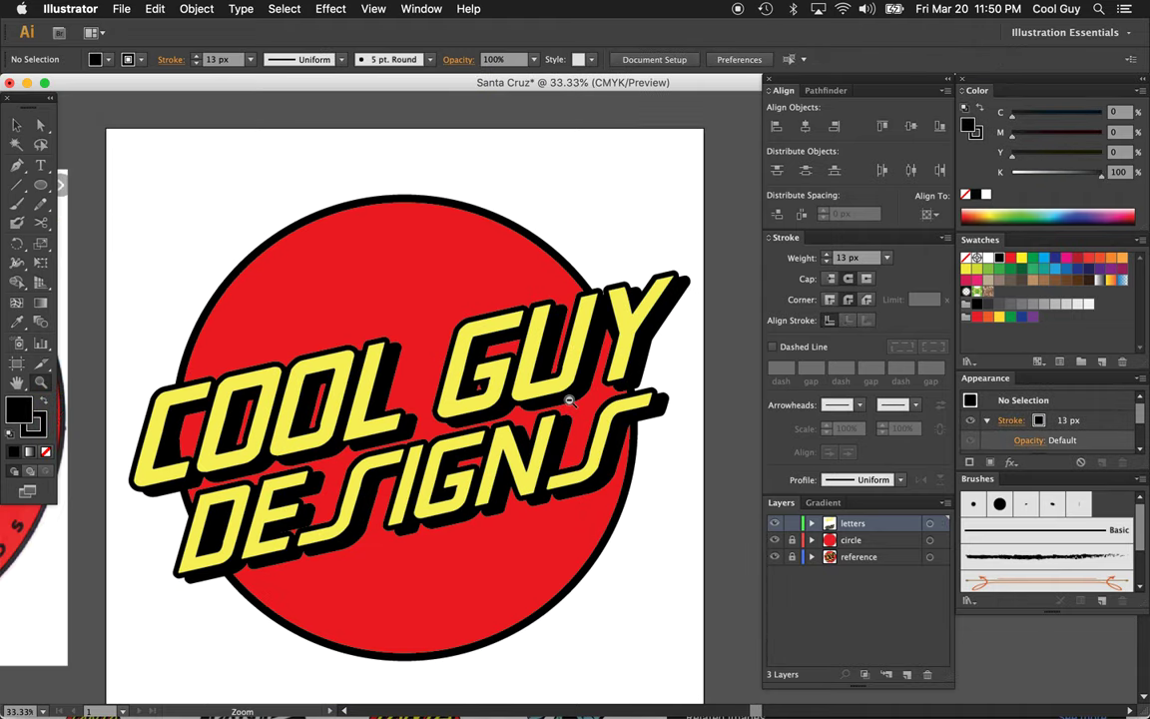
{"action": "left_click", "coordinate": [565, 419], "text": "alt"}
{"action": "key", "text": "v"}
{"action": "left_click_drag", "start_coordinate": [644, 423], "coordinate": [624, 397]}
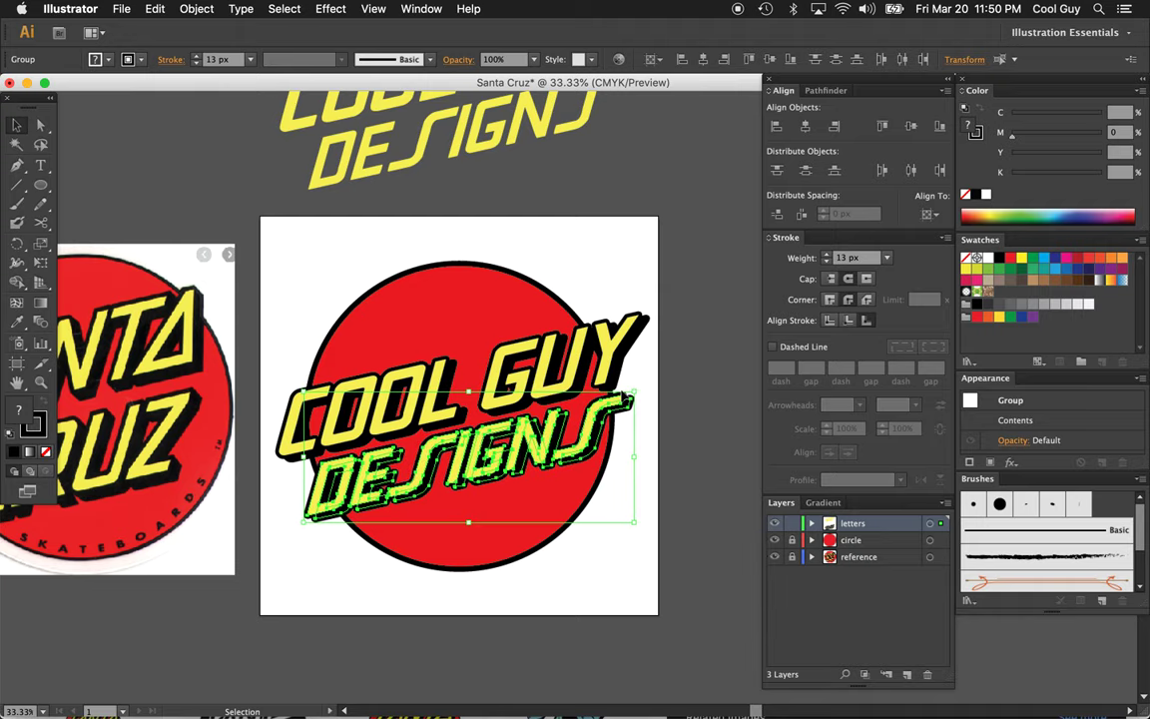
{"action": "left_click", "coordinate": [656, 384]}
- Lock the letters layer, unlock the circle layer to copy its red circle, and lock that layer again
{"action": "key", "text": "z"}
{"action": "left_click", "coordinate": [595, 441]}
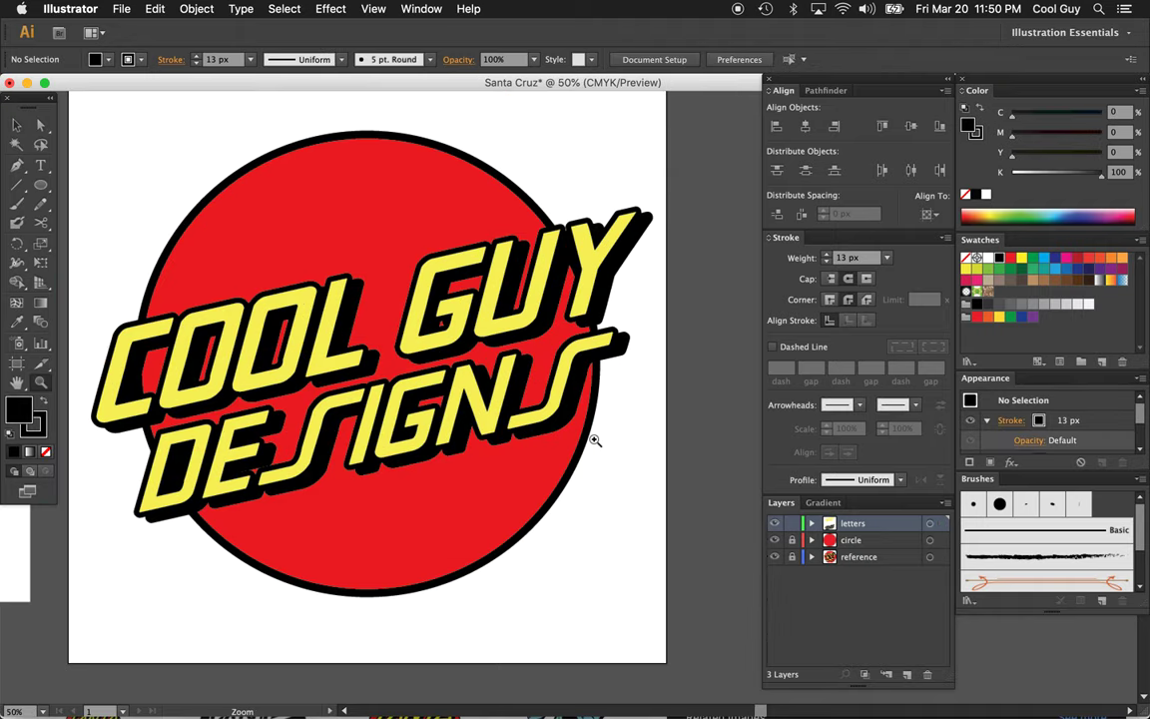
{"action": "left_click", "coordinate": [594, 441], "text": "alt"}
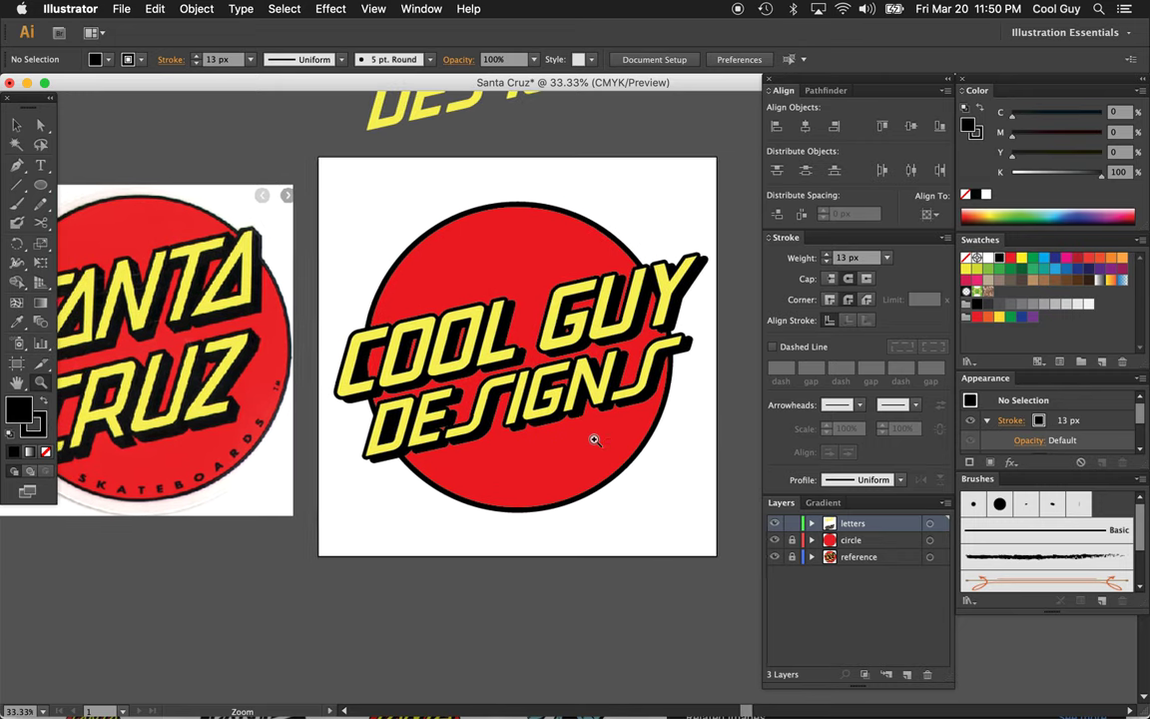
{"action": "scroll", "coordinate": [594, 440], "scroll_direction": "left", "scroll_amount": 1}
{"action": "left_click", "coordinate": [792, 526]}
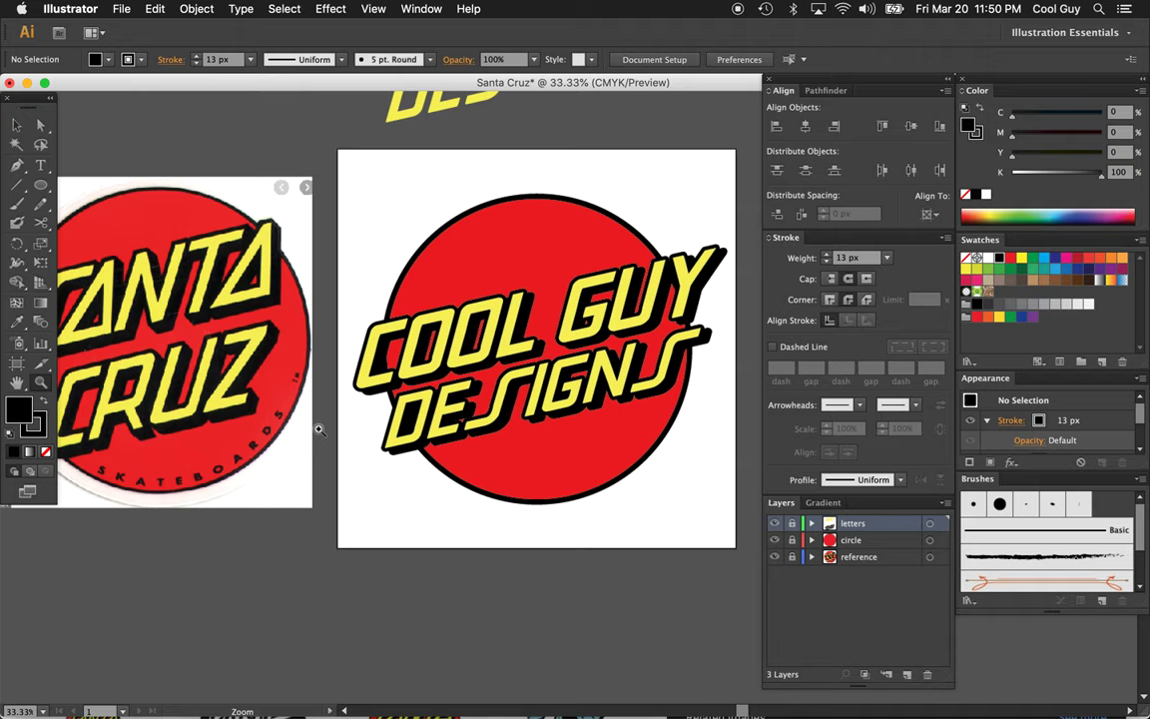
{"action": "key", "text": "v"}
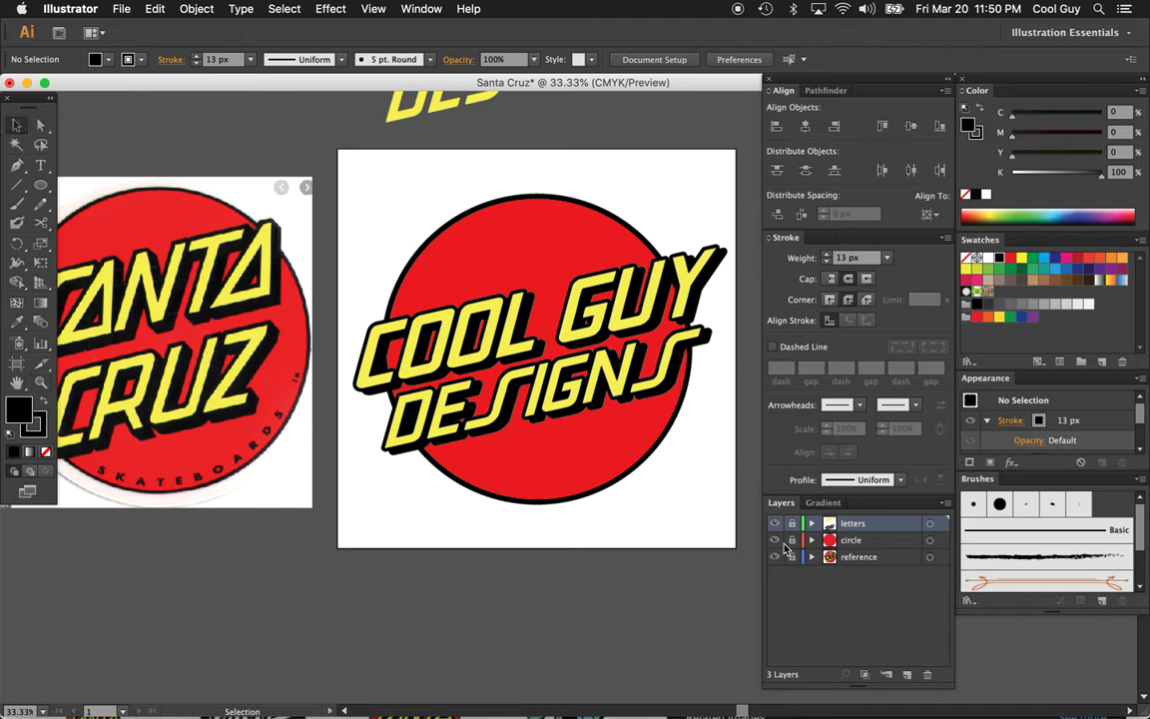
{"action": "left_click", "coordinate": [858, 540]}
{"action": "left_click", "coordinate": [547, 459]}
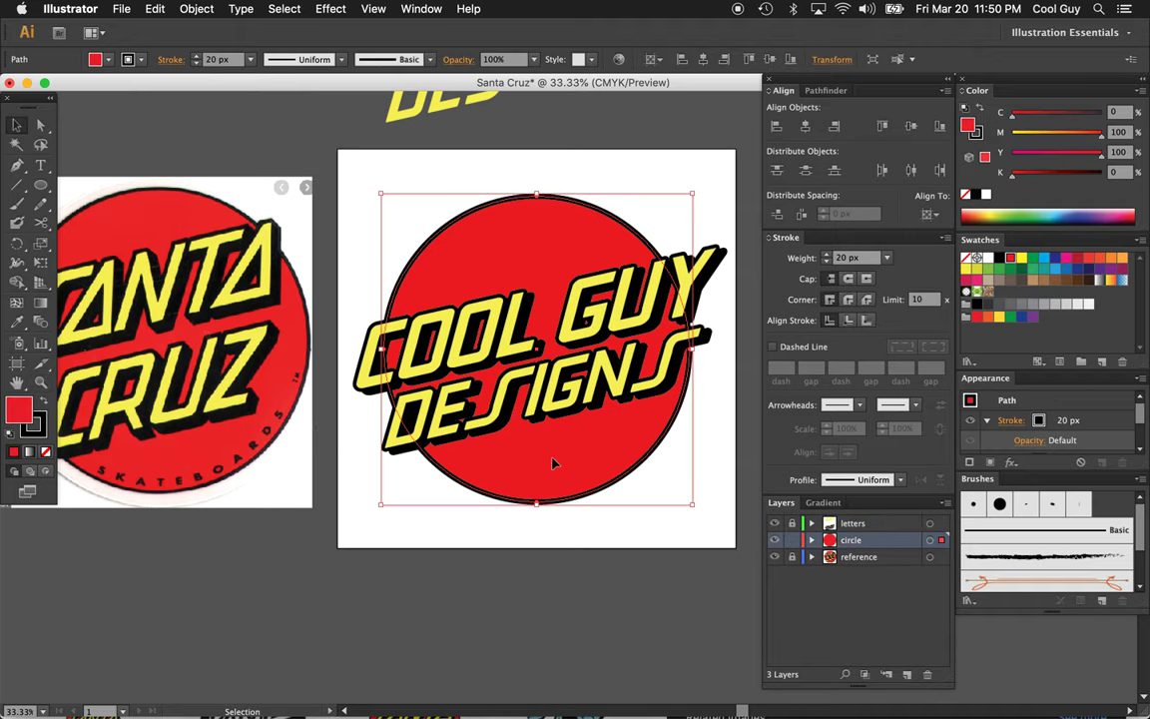
{"action": "left_click", "coordinate": [793, 541]}
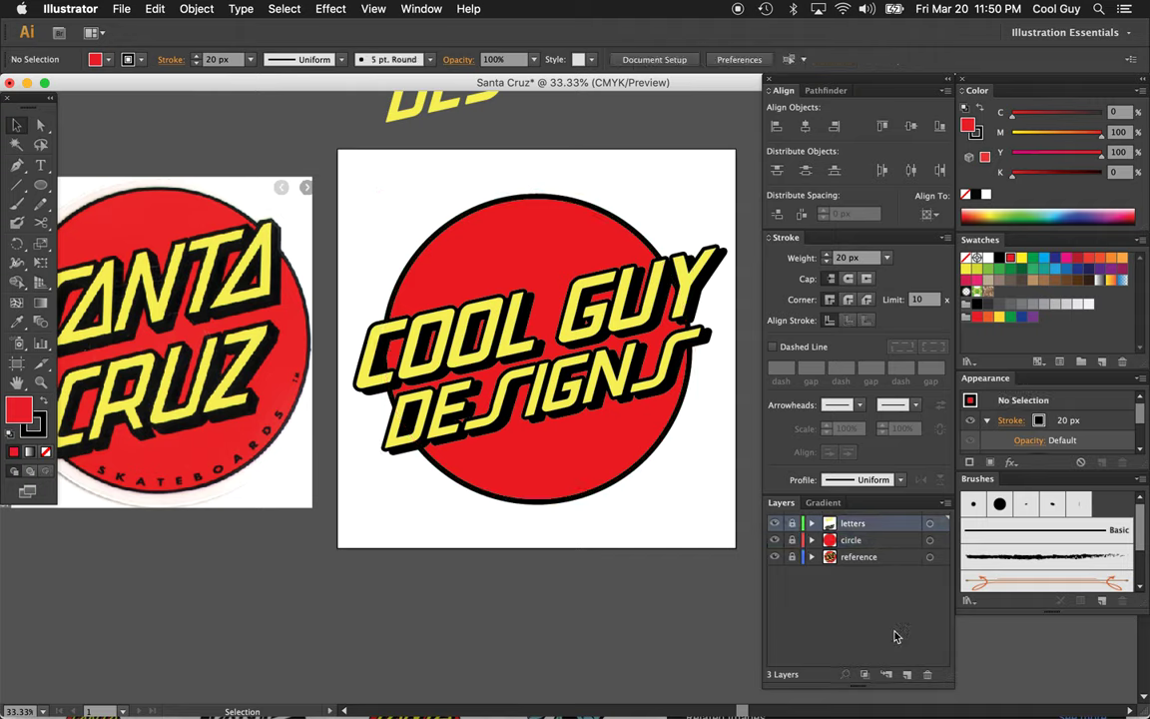
- Create a new layer above letters and name it skateboards
{"action": "left_click", "coordinate": [906, 674]}
{"action": "double_click", "coordinate": [857, 523]}
{"action": "type", "text": "skateboards"}
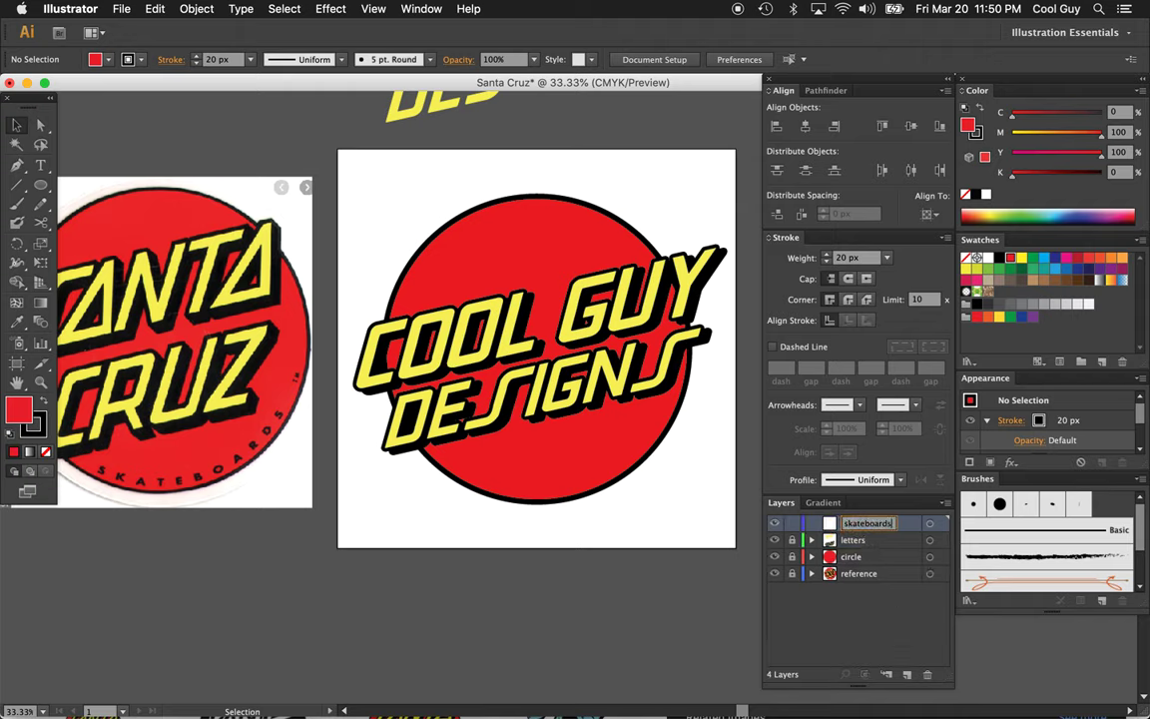
{"action": "key", "text": "Return"}
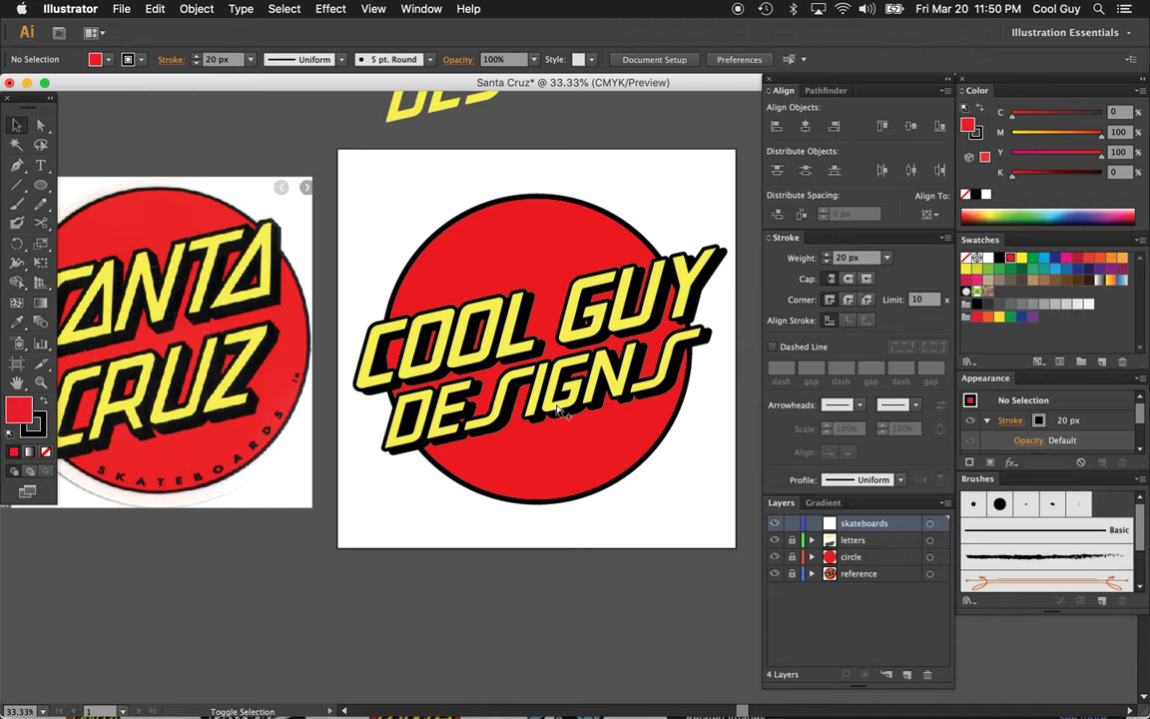
- Paste the copied circle in place on the skateboards layer and give it a green fill with no stroke
{"action": "key", "text": "ctrl+f"}
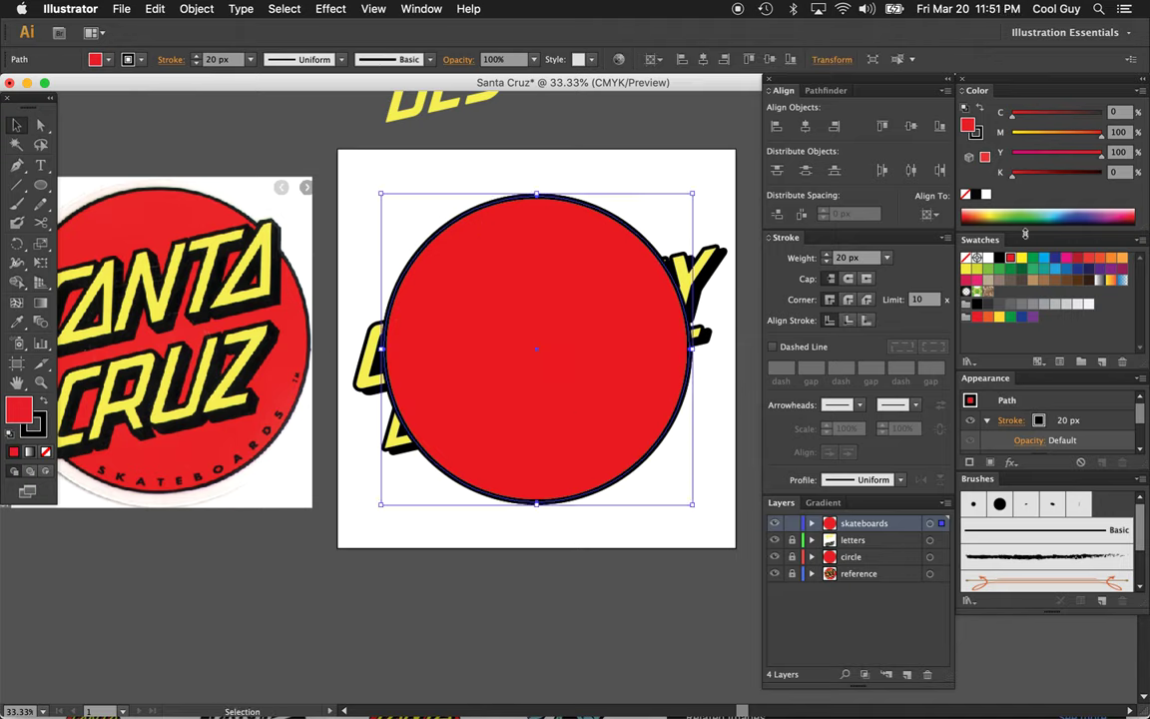
{"action": "left_click", "coordinate": [1032, 260]}
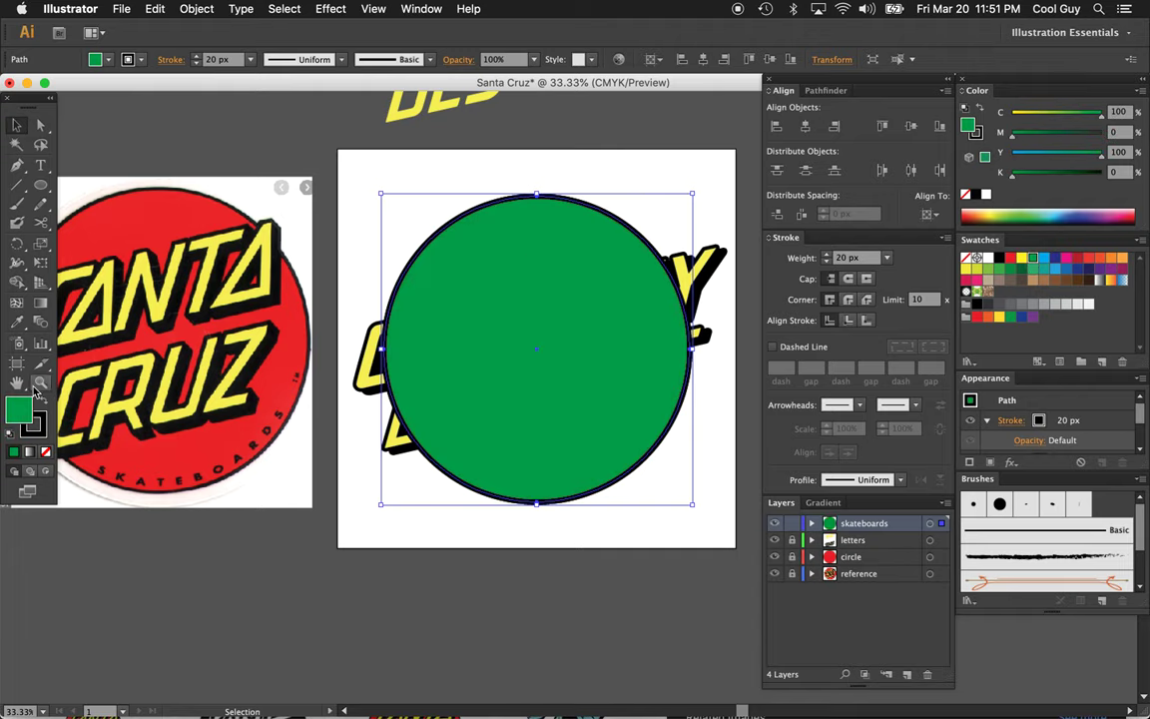
{"action": "key", "text": "x"}
{"action": "left_click", "coordinate": [45, 454]}
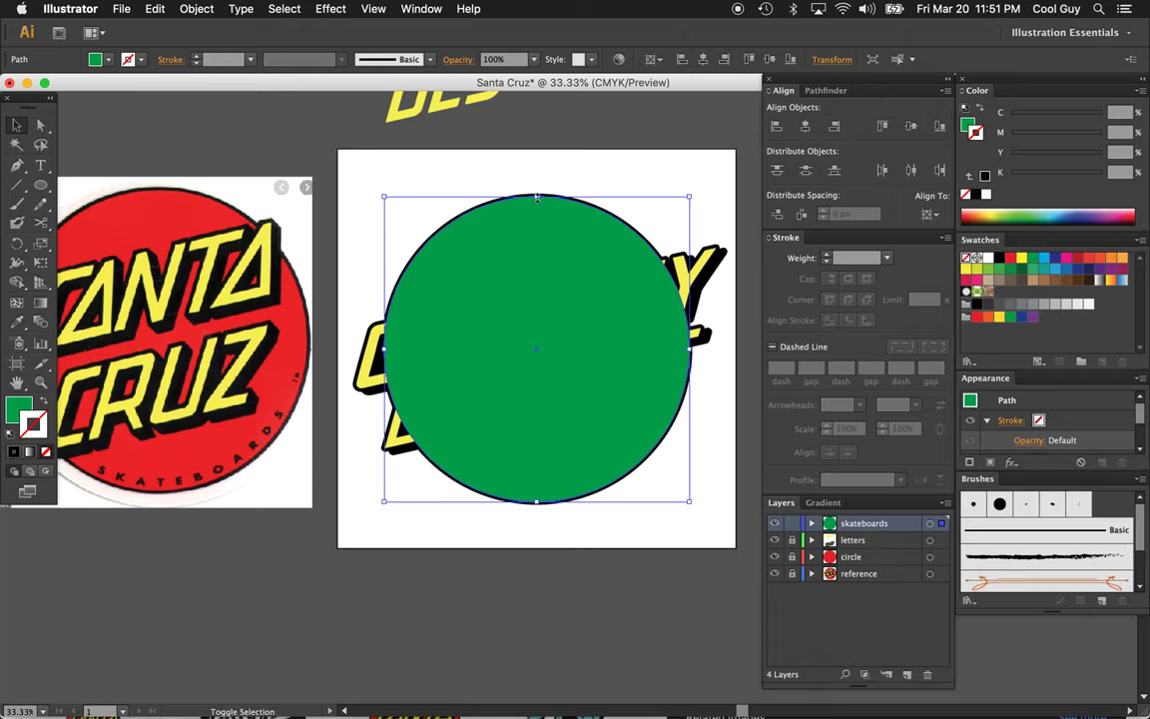
{"action": "mouse_move", "coordinate": [536, 198]}
{"action": "left_mouse_down"}
{"action": "mouse_move", "coordinate": [534, 188]}
{"action": "mouse_move", "coordinate": [539, 216]}
{"action": "left_mouse_up"}
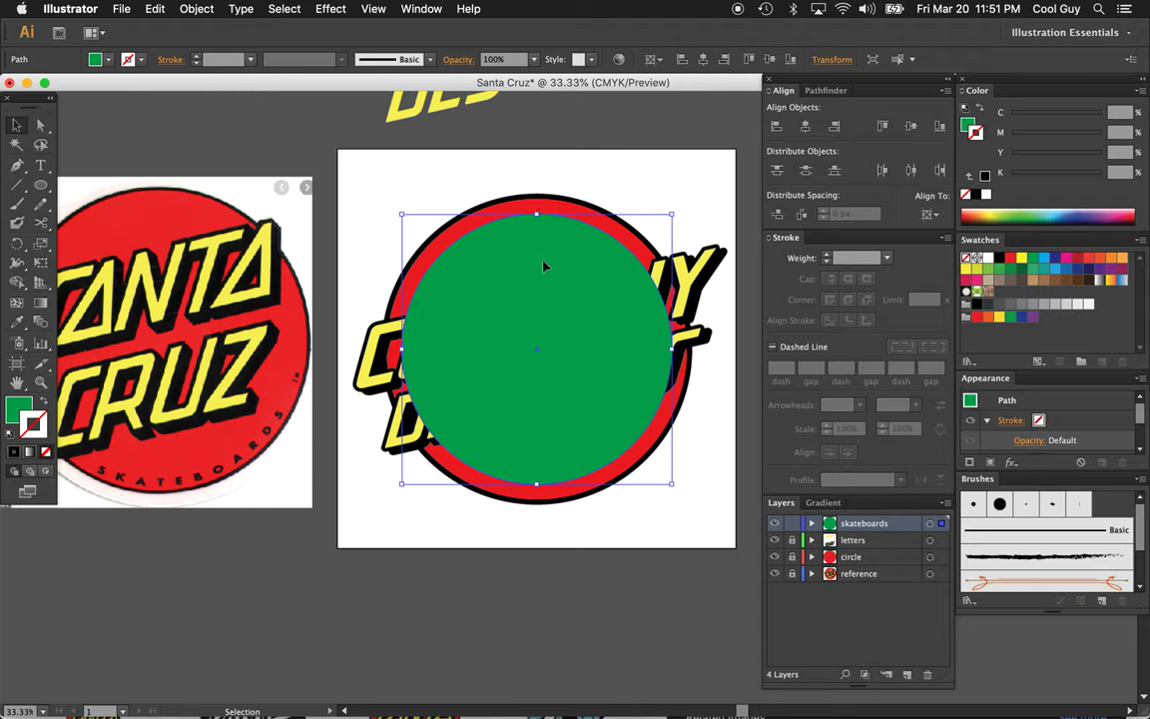
{"action": "key", "text": "ctrl+z"}
{"action": "left_click_drag", "start_coordinate": [536, 193], "coordinate": [537, 244]}
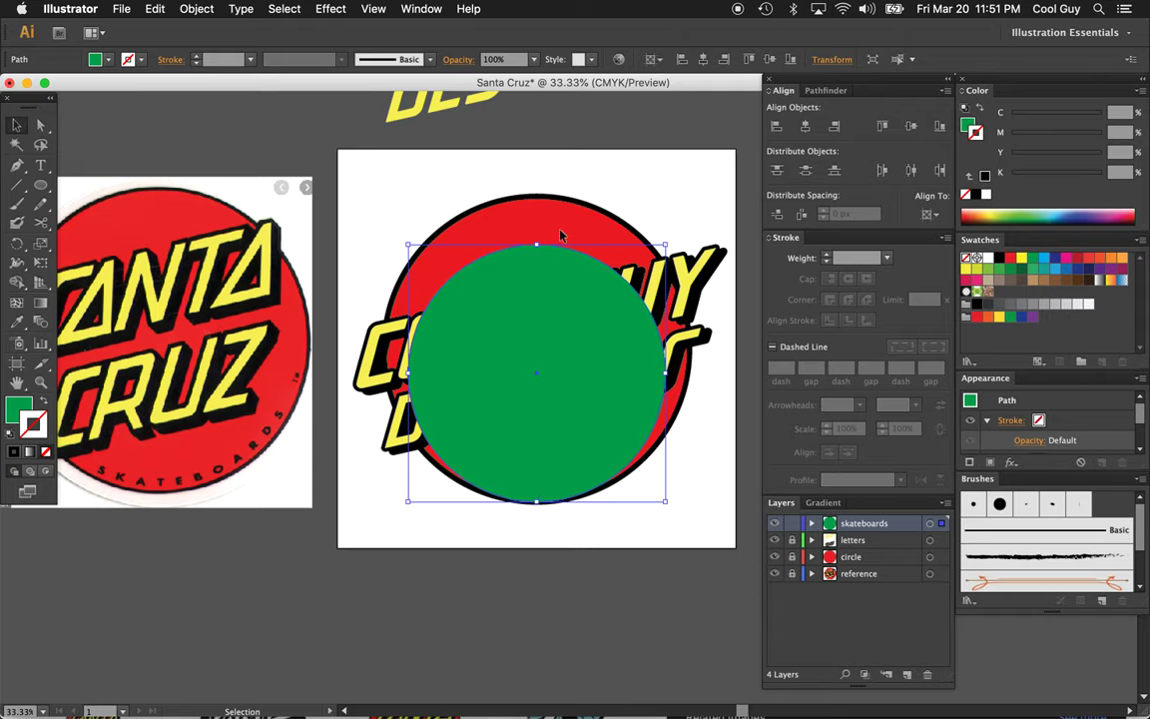
{"action": "key", "text": "ctrl+z"}
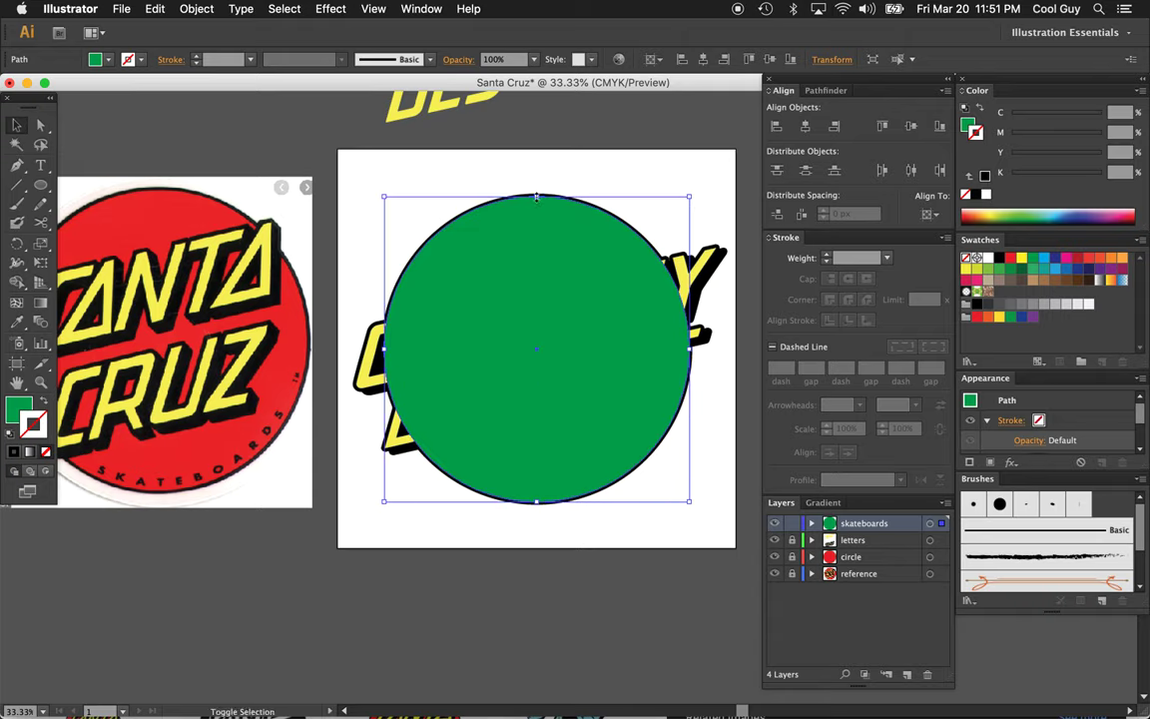
- Scale the green circle down proportionally about its centre, leaving an even red ring around it, and deselect
{"action": "mouse_move", "coordinate": [536, 196]}
{"action": "left_mouse_down"}
{"action": "mouse_move", "coordinate": [536, 178]}
{"action": "mouse_move", "coordinate": [537, 220]}
{"action": "left_mouse_up"}
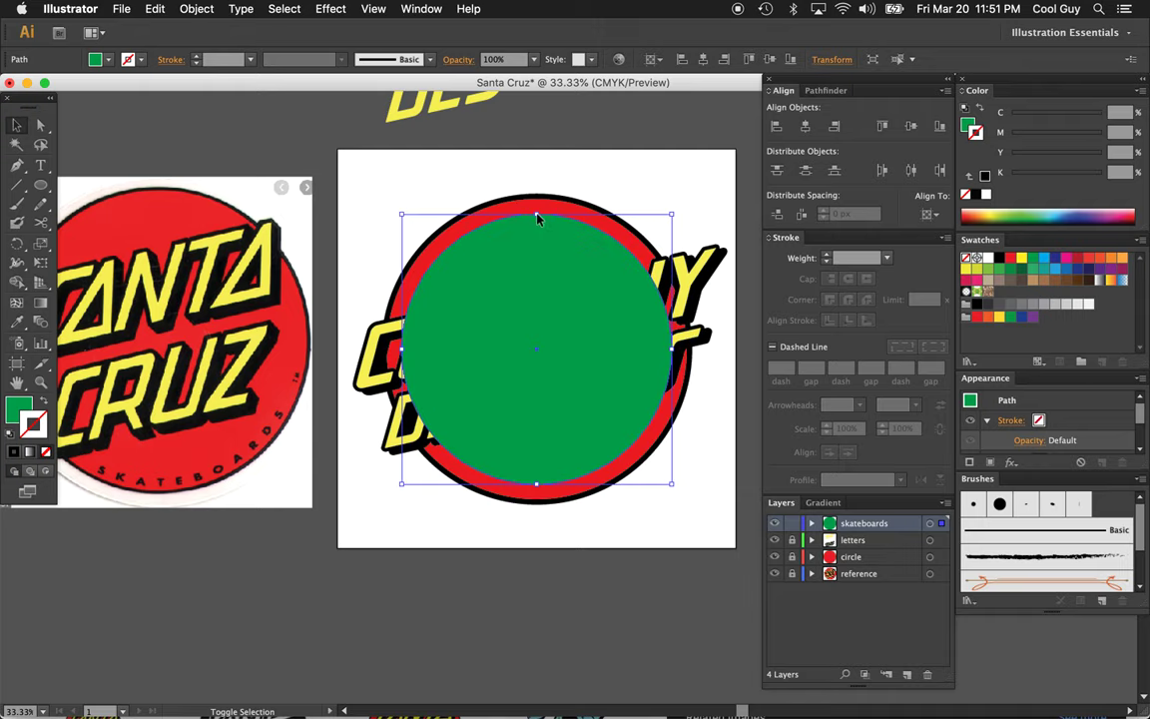
{"action": "left_click", "coordinate": [678, 168]}
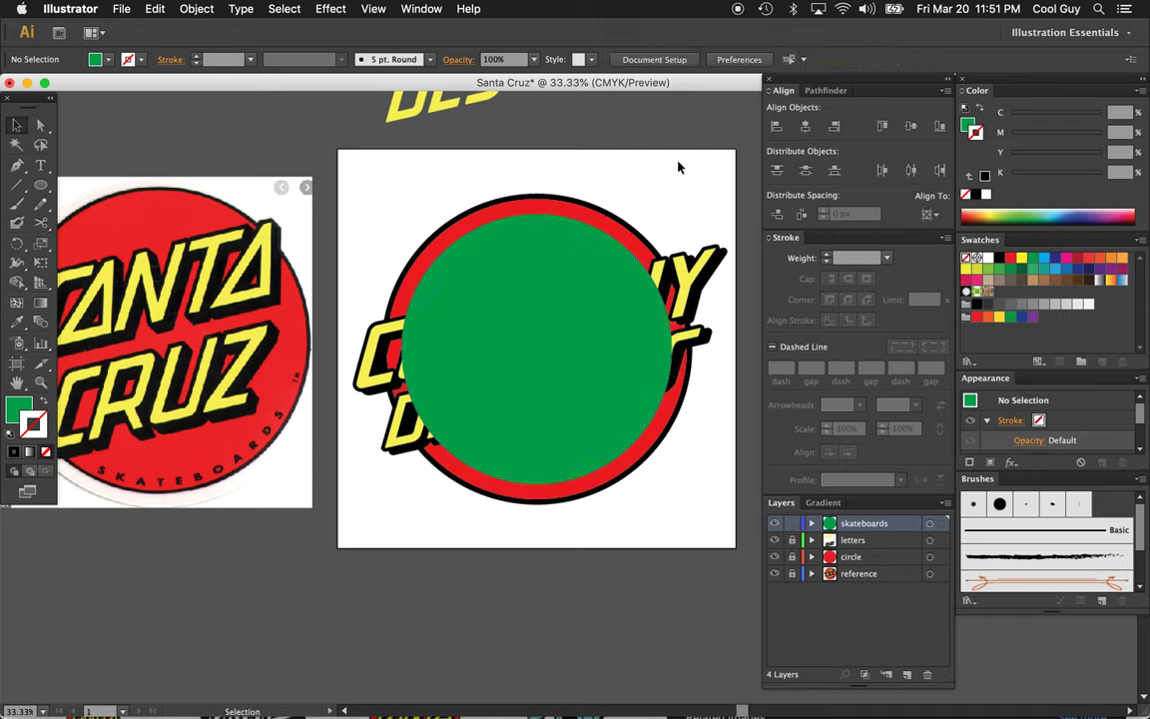
- Swap the green circle's fill to its stroke, set the stroke weight to 10 px, and deselect
{"action": "left_click", "coordinate": [606, 270]}
{"action": "key", "text": "shift+x"}
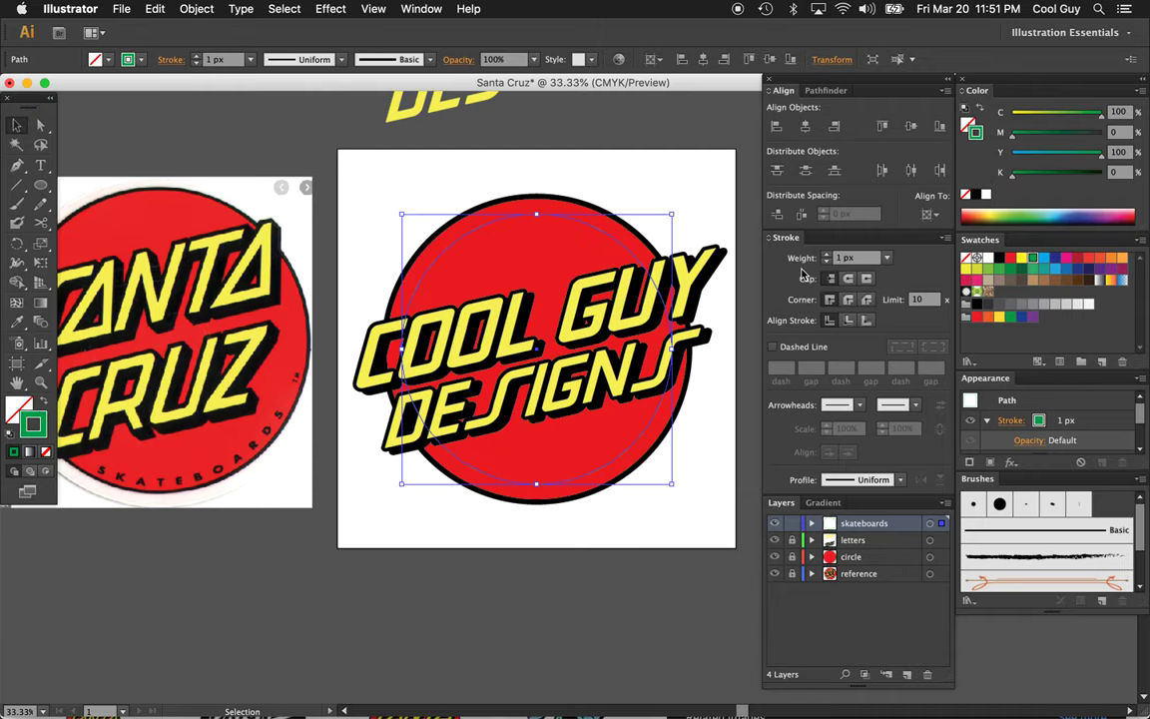
{"action": "left_click", "coordinate": [867, 260]}
{"action": "key", "text": "shift+Up"}
{"action": "left_click", "coordinate": [664, 165]}
- Add the text SKATEBOARDS as type on the green circle's path
{"action": "key", "text": "z"}
{"action": "left_click", "coordinate": [640, 461]}
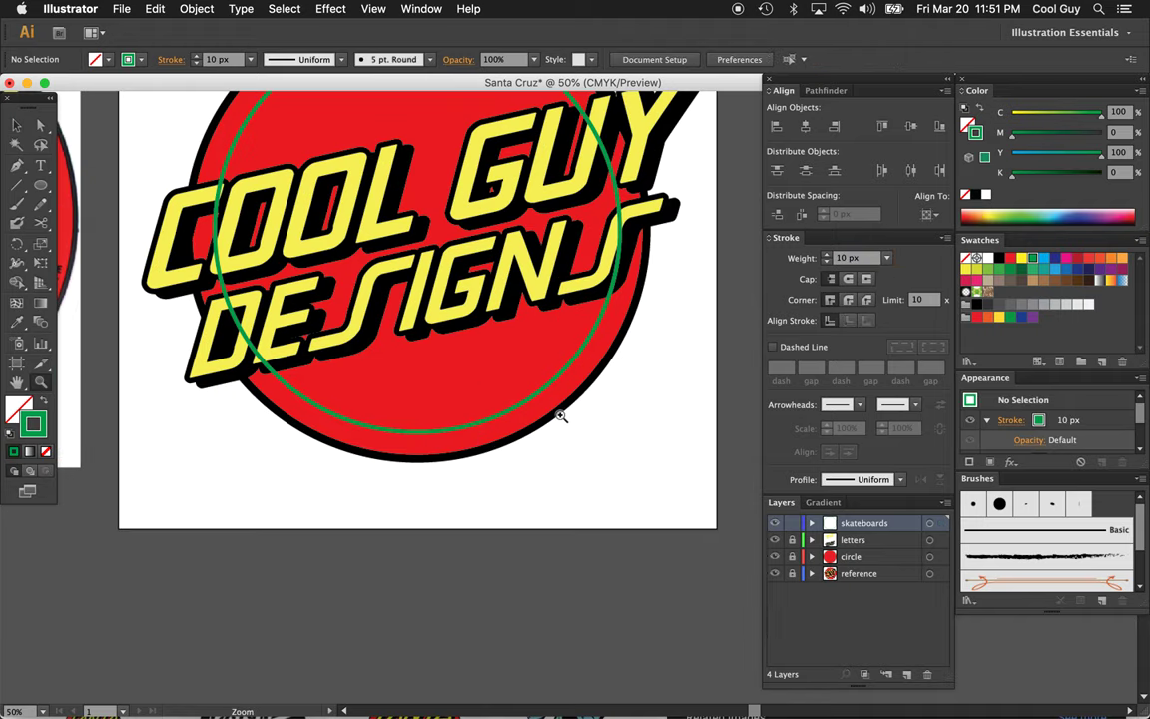
{"action": "scroll", "coordinate": [560, 415], "scroll_direction": "up", "scroll_amount": 3}
{"action": "scroll", "coordinate": [560, 415], "scroll_direction": "left", "scroll_amount": 2}
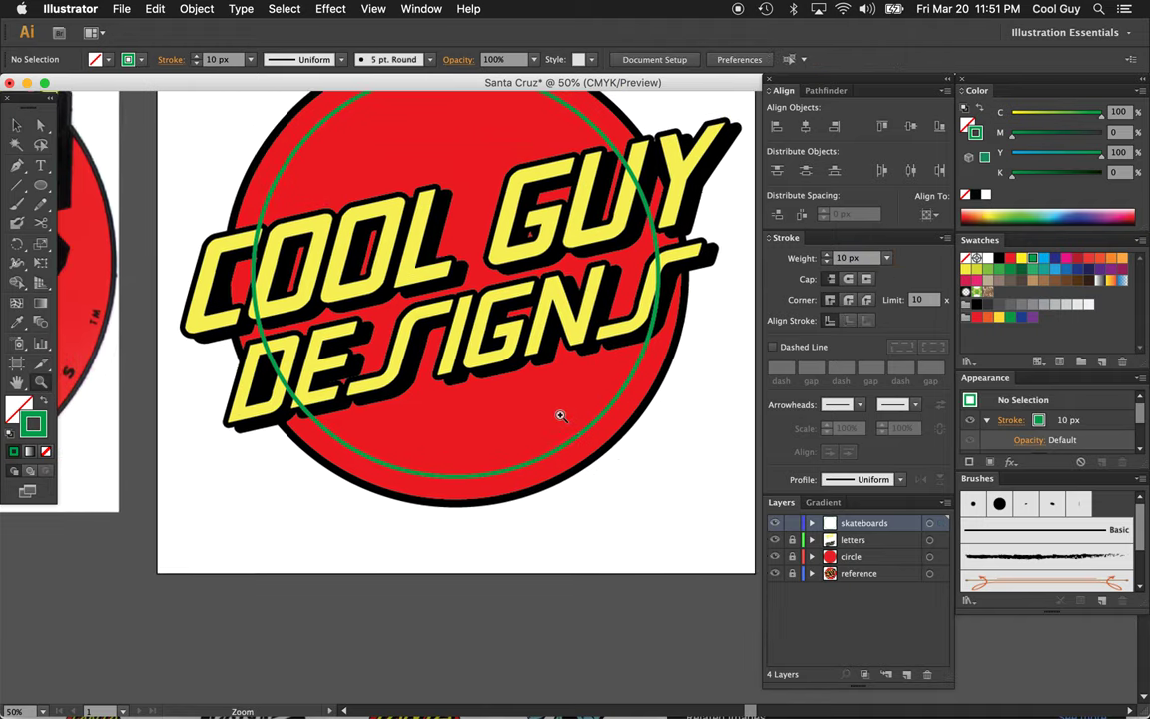
{"action": "left_click", "coordinate": [41, 170]}
{"action": "left_click_drag", "start_coordinate": [41, 170], "coordinate": [112, 199]}
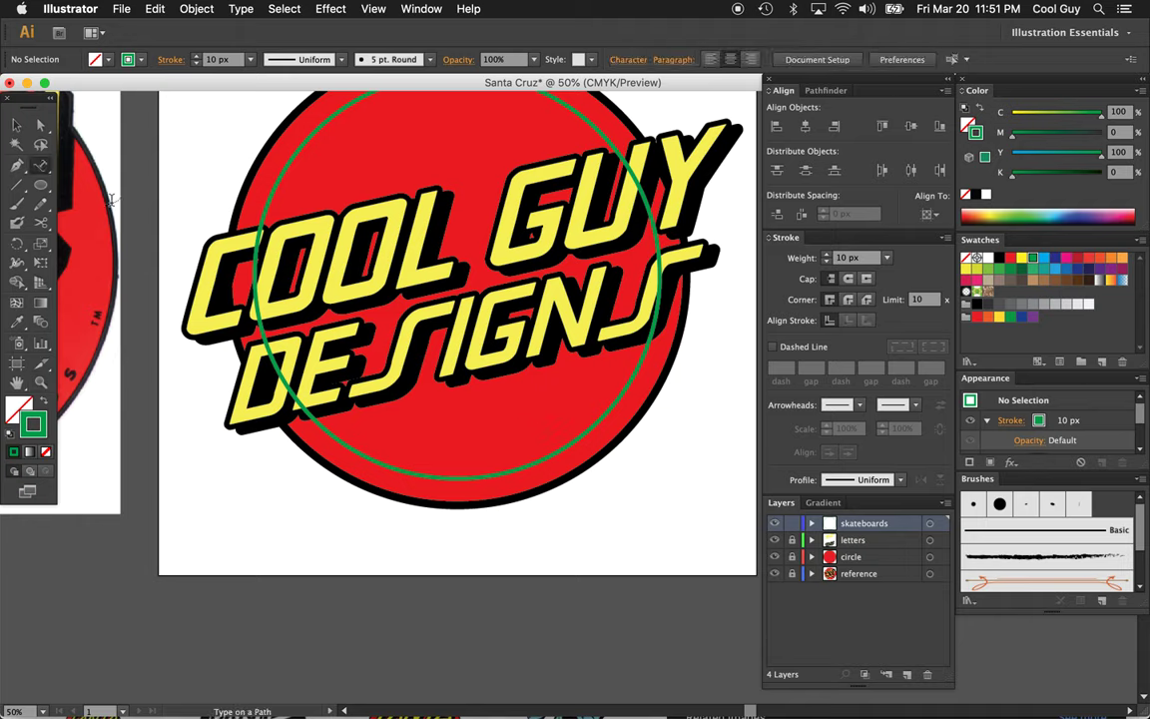
{"action": "left_click", "coordinate": [397, 463]}
{"action": "type", "text": "SKATEBOARDS"}
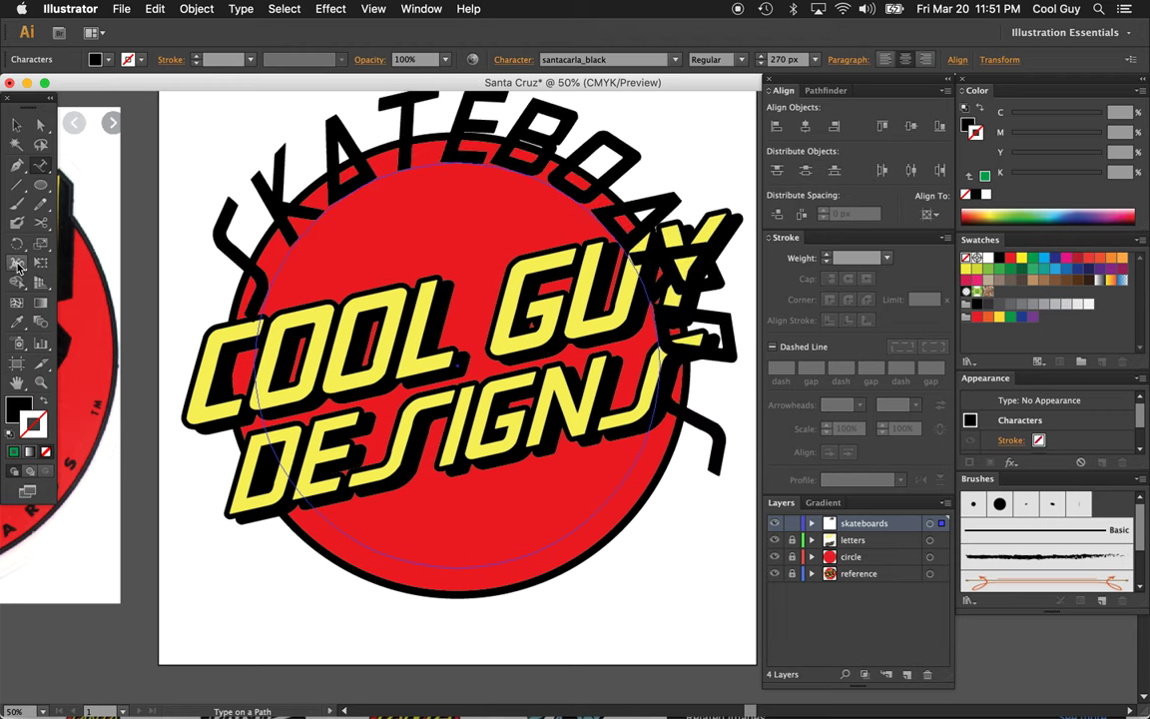
- Flip the SKATEBOARDS text to the inside of the circle and reduce its font size to 140 px
{"action": "left_click", "coordinate": [17, 127]}
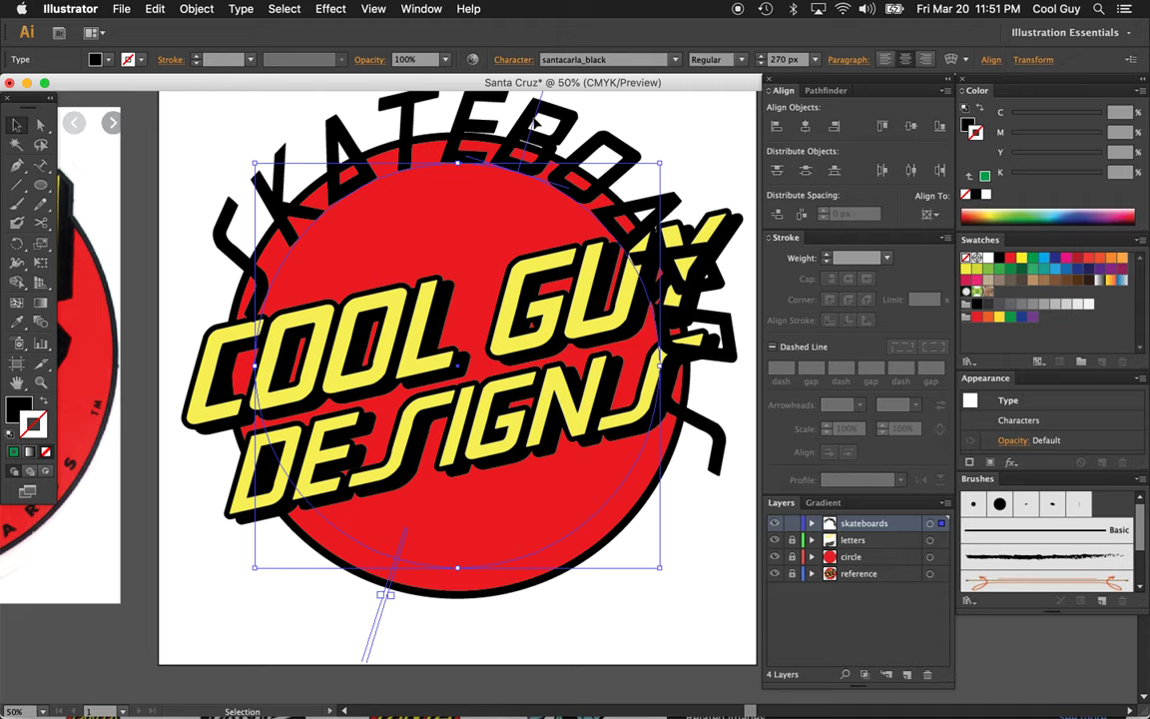
{"action": "left_click_drag", "start_coordinate": [533, 124], "coordinate": [589, 255]}
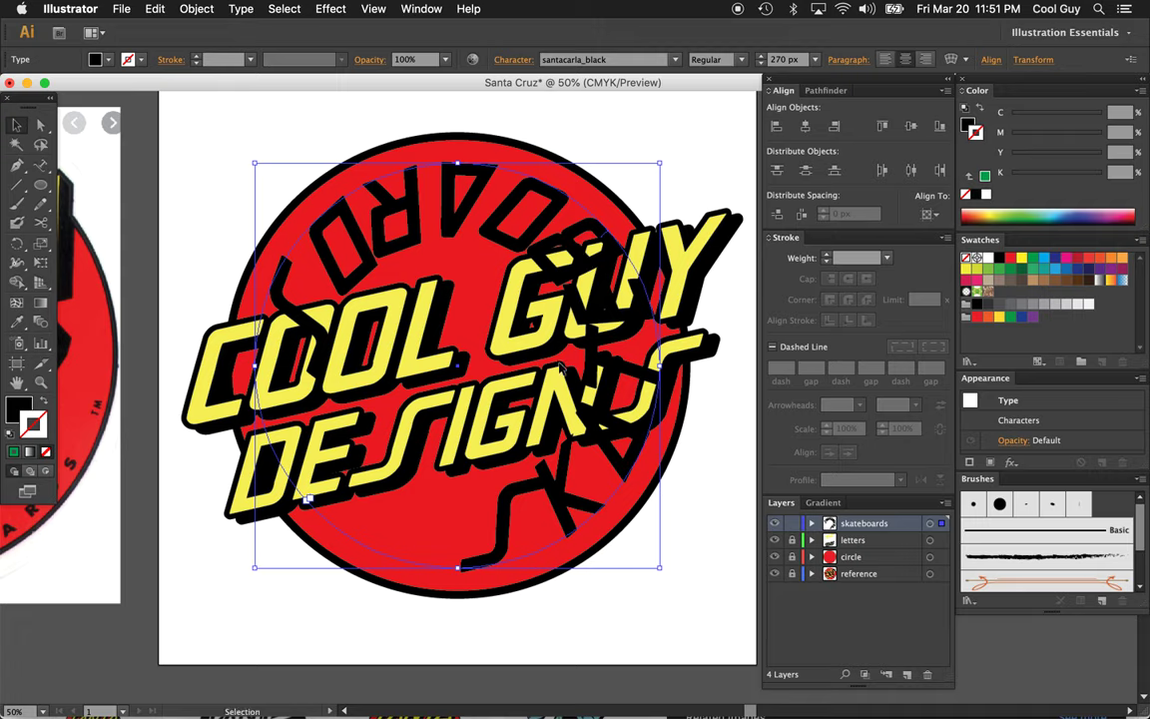
{"action": "left_click", "coordinate": [789, 61]}
{"action": "key", "text": "shift+Down"}
{"action": "key", "text": "shift+Down"}
{"action": "key", "text": "shift+Down"}
{"action": "key", "text": "shift+Down"}
{"action": "key", "text": "shift+Down"}
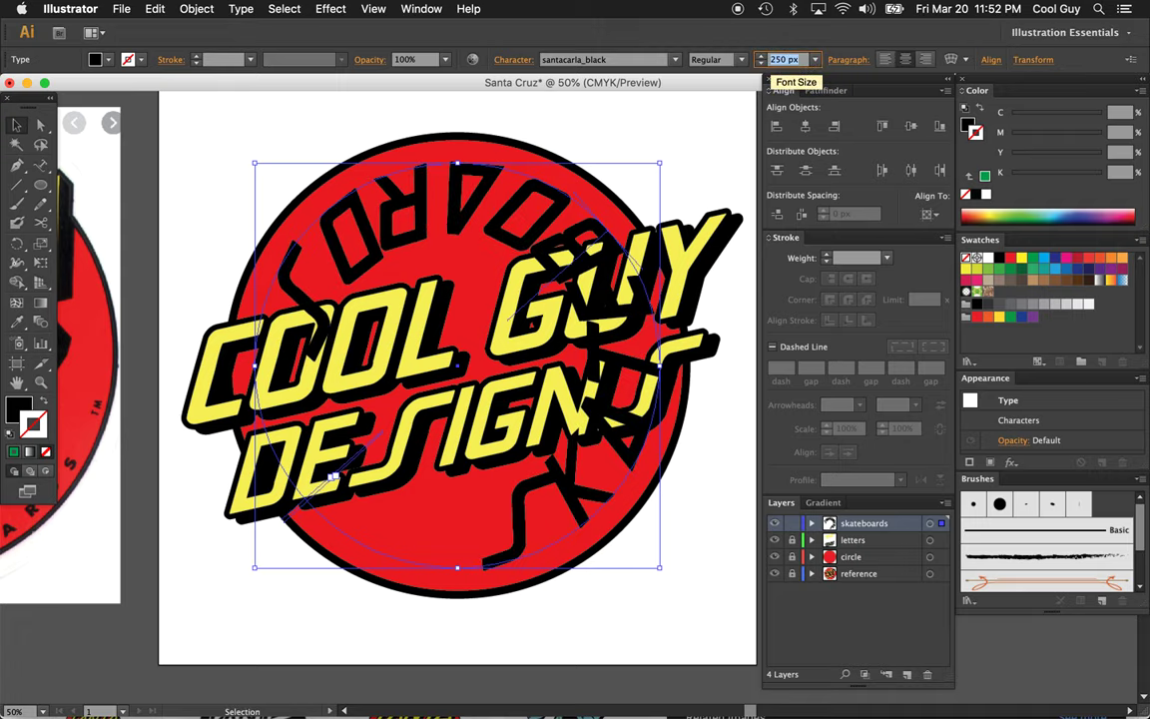
{"action": "key", "text": "shift+Down"}
{"action": "key", "text": "shift+Down"}
{"action": "key", "text": "shift+Down"}
{"action": "key", "text": "shift+Down"}
{"action": "key", "text": "shift+Down"}
{"action": "key", "text": "shift+Down"}
{"action": "key", "text": "shift+Down"}
{"action": "key", "text": "shift+Down"}
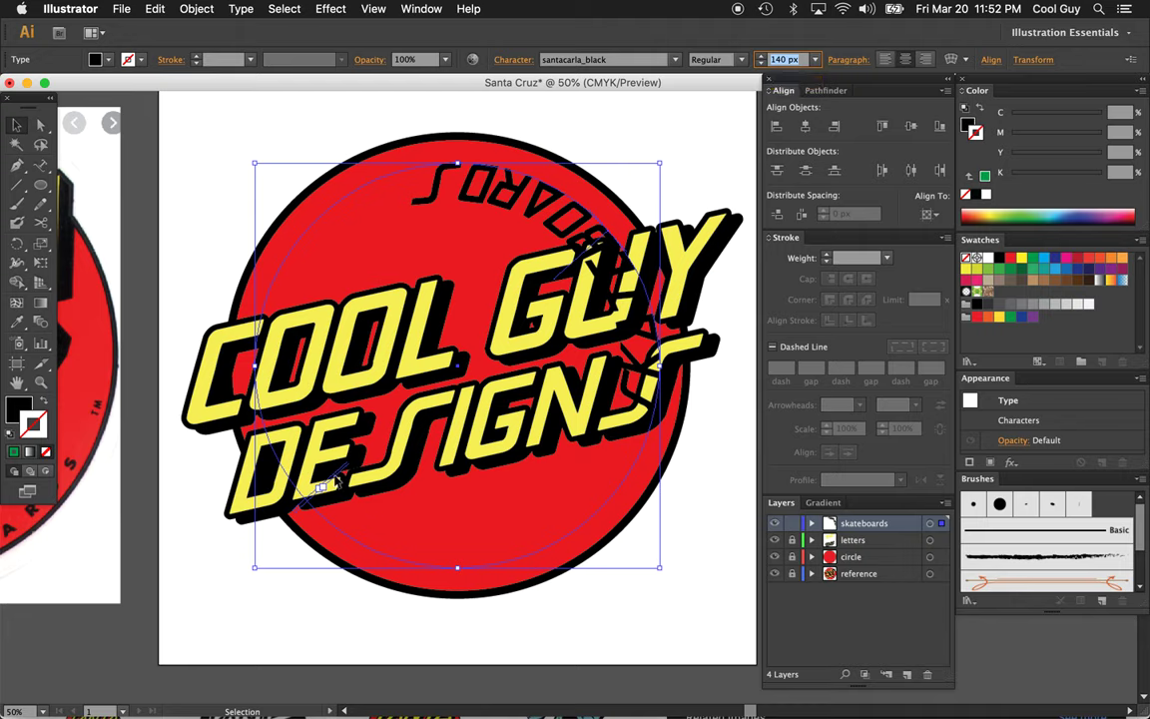
- Shift the text's bracket along the circle and rotate the path so SKATEBOARDS curves along the logo's lower-right edge
{"action": "left_click_drag", "start_coordinate": [337, 477], "coordinate": [301, 243]}
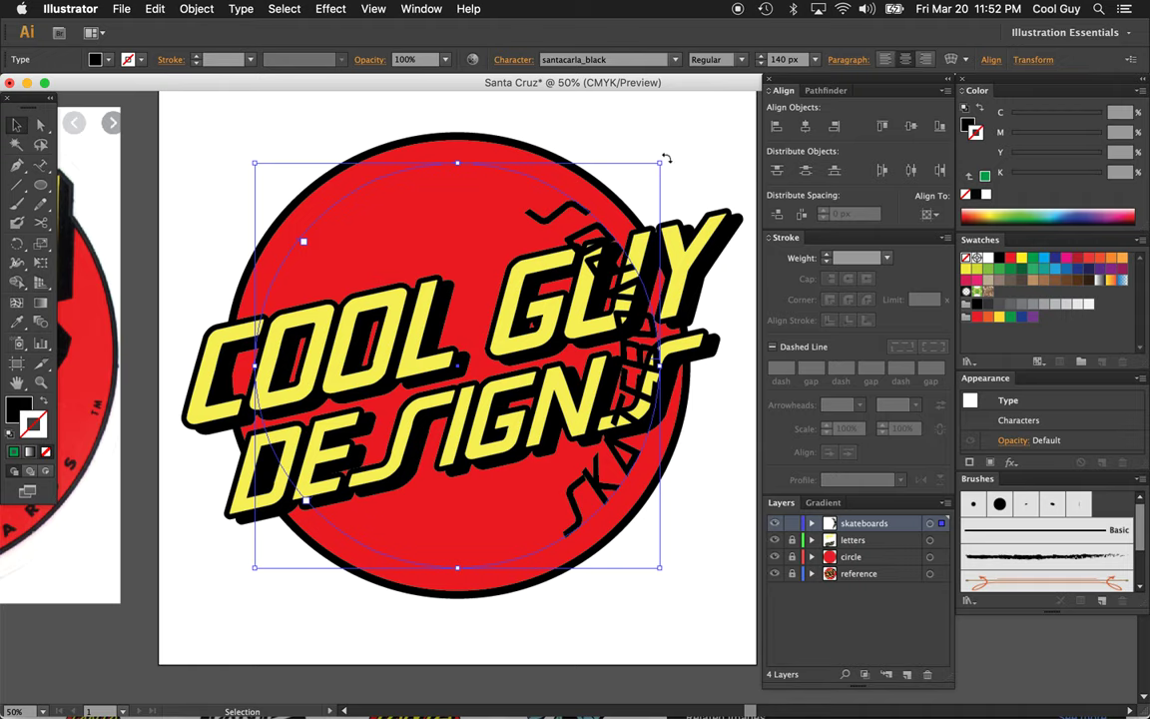
{"action": "left_click_drag", "start_coordinate": [662, 154], "coordinate": [679, 517]}
{"action": "scroll", "coordinate": [726, 445], "scroll_direction": "right", "scroll_amount": 3}
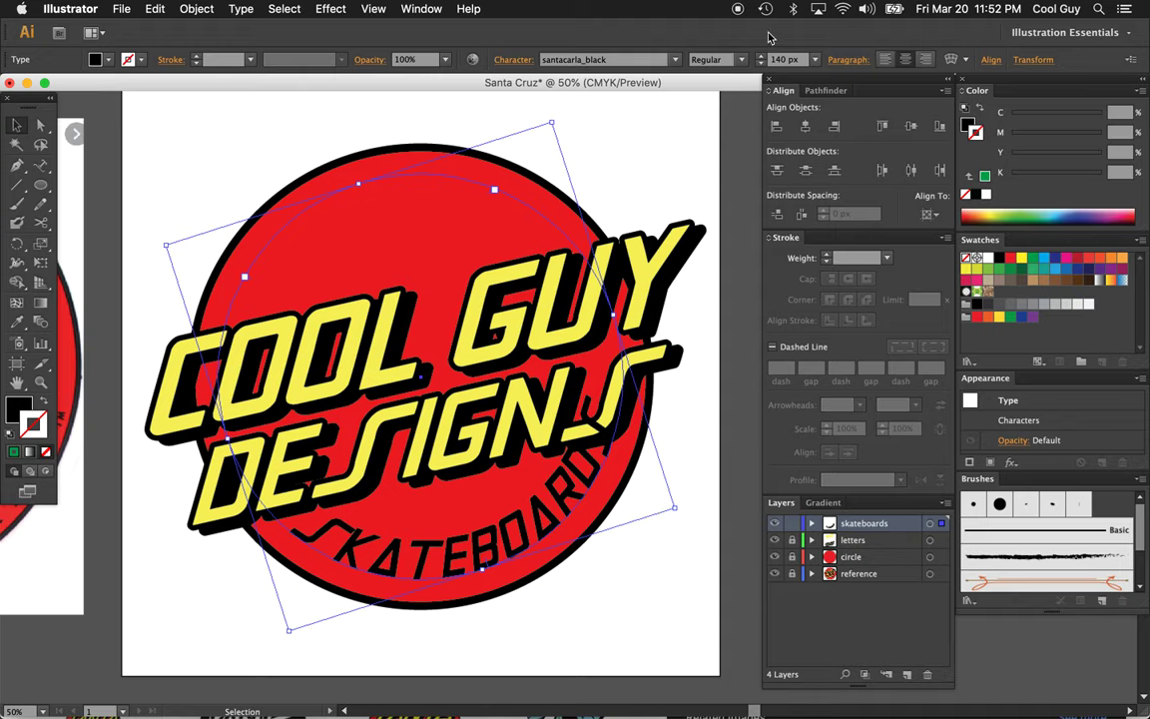
- Reduce the SKATEBOARDS text to 80 px and set its font to Arial Bold
{"action": "left_click", "coordinate": [788, 62]}
{"action": "key", "text": "shift+Down"}
{"action": "key", "text": "shift+Down"}
{"action": "key", "text": "shift+Down"}
{"action": "key", "text": "shift+Down"}
{"action": "key", "text": "shift+Down"}
{"action": "key", "text": "shift+Down"}
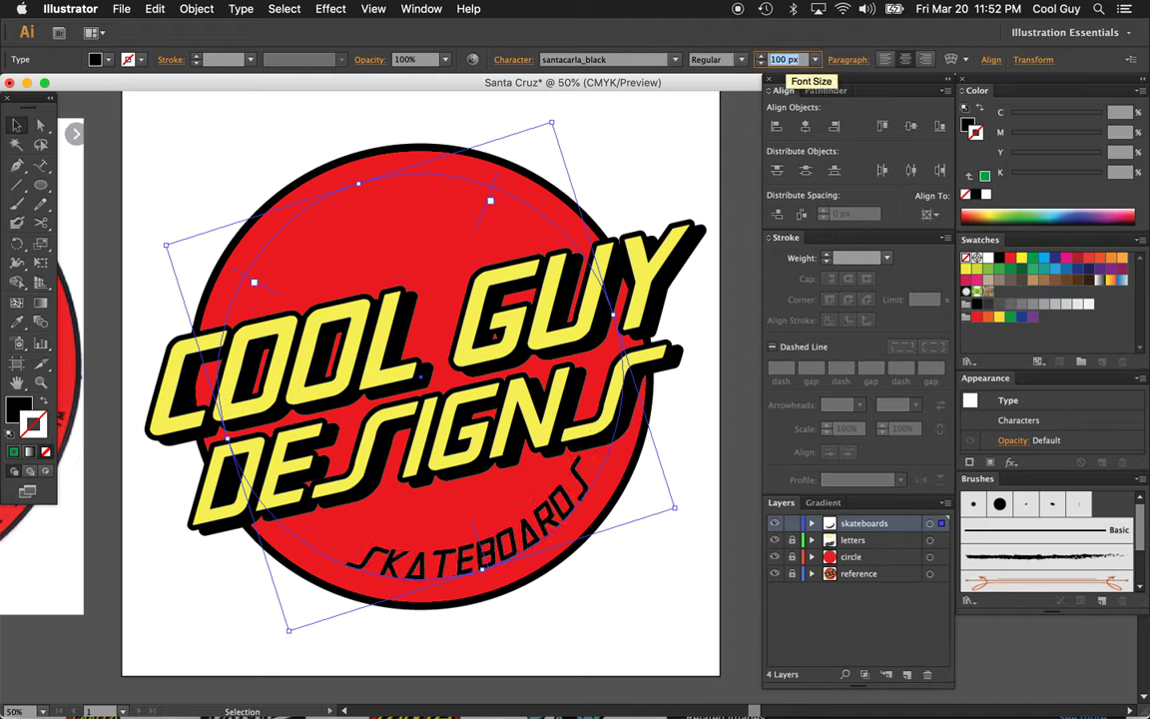
{"action": "left_click", "coordinate": [628, 60]}
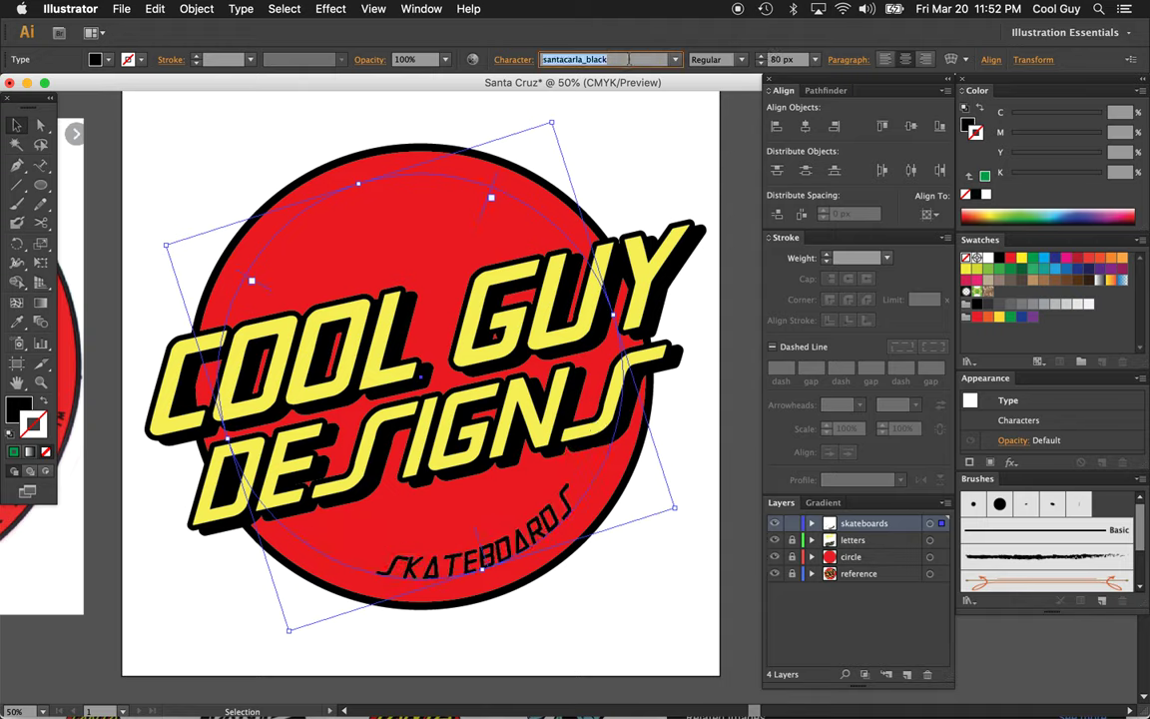
{"action": "type", "text": "Arial"}
{"action": "key", "text": "Return"}
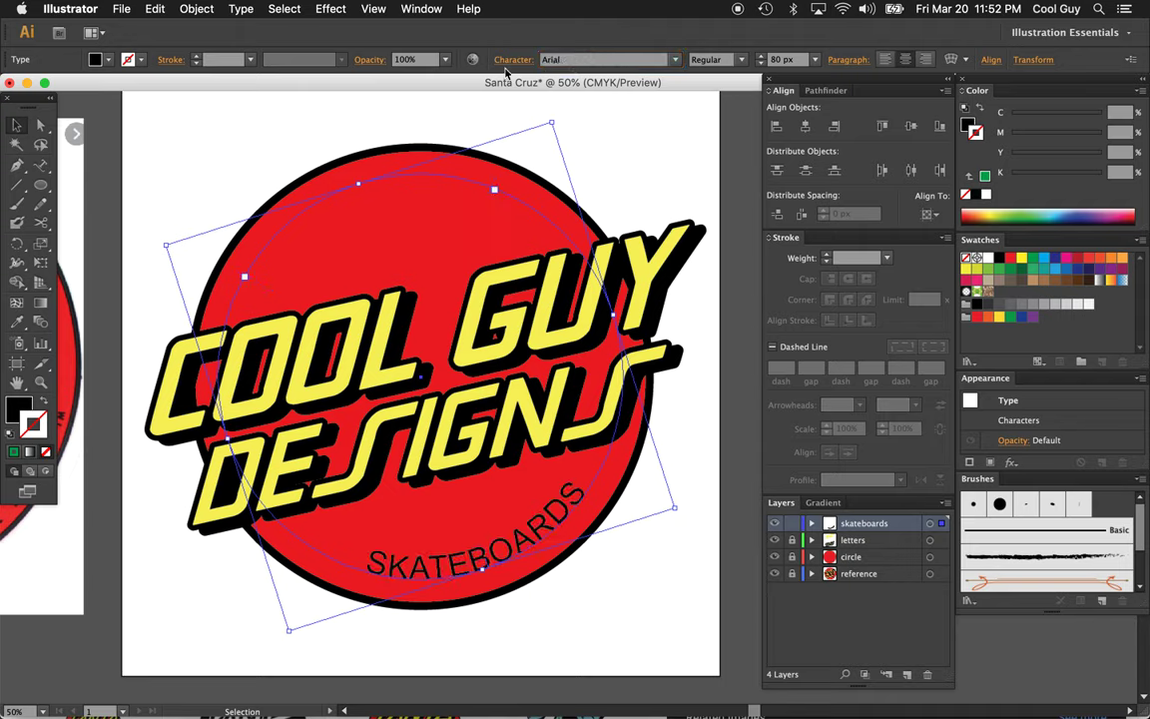
{"action": "left_click", "coordinate": [711, 60]}
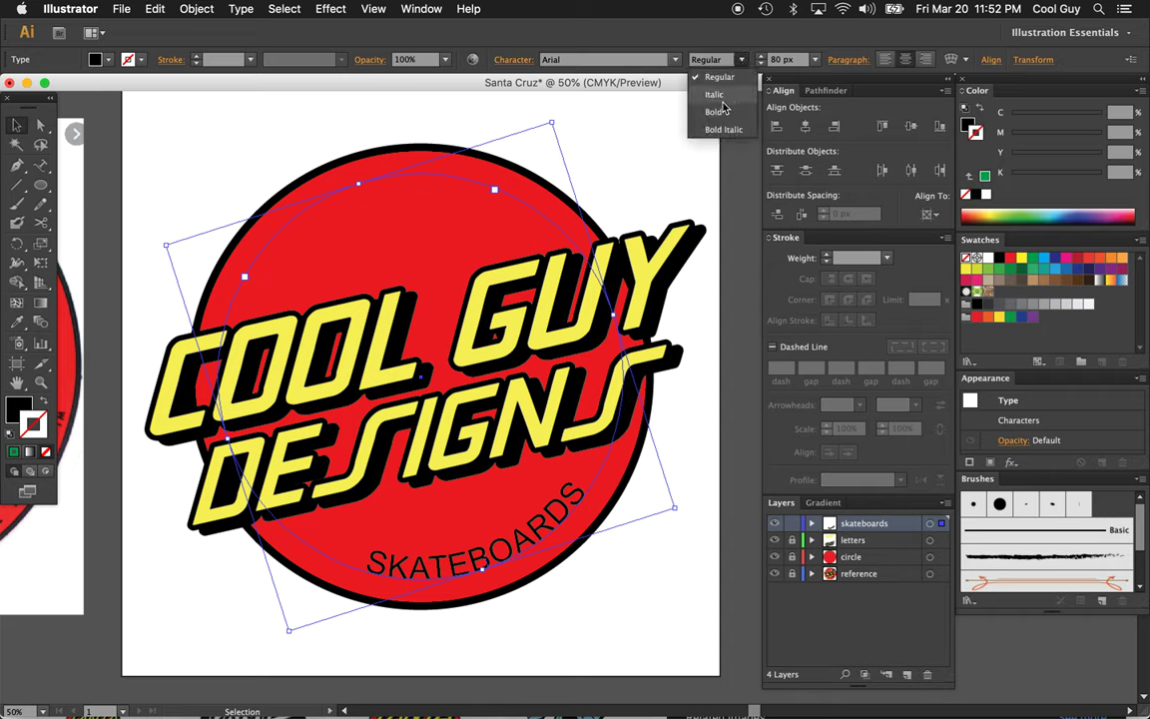
{"action": "left_click", "coordinate": [720, 112]}
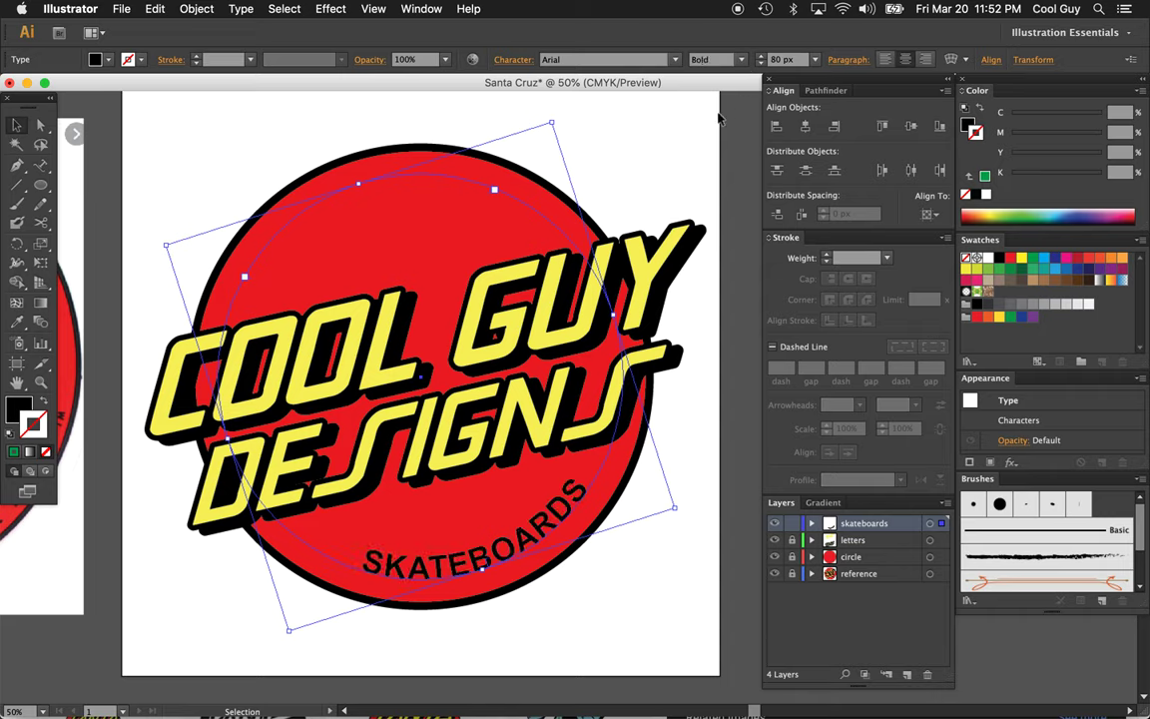
- Compare the SKATEBOARDS text's size and letter spacing with the lettering in the reference logo
{"action": "left_click", "coordinate": [516, 62]}
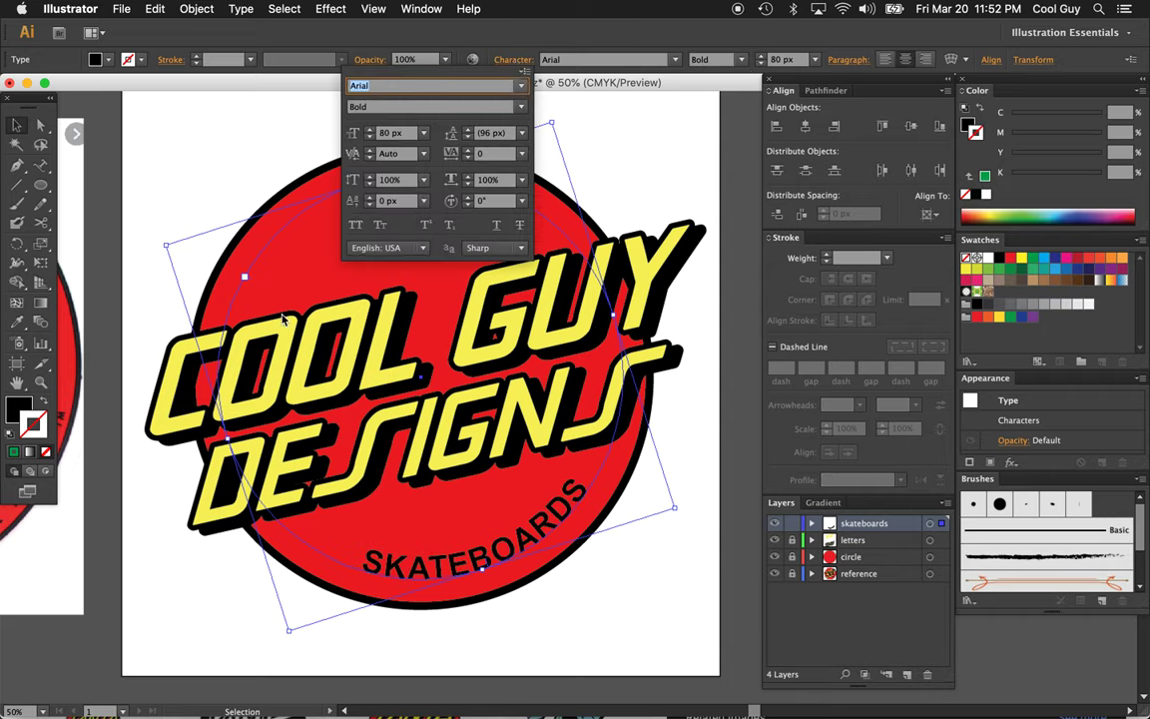
{"action": "left_click", "coordinate": [220, 568]}
{"action": "scroll", "coordinate": [220, 567], "scroll_direction": "left", "scroll_amount": 5}
{"action": "scroll", "coordinate": [220, 567], "scroll_direction": "down", "scroll_amount": 2}
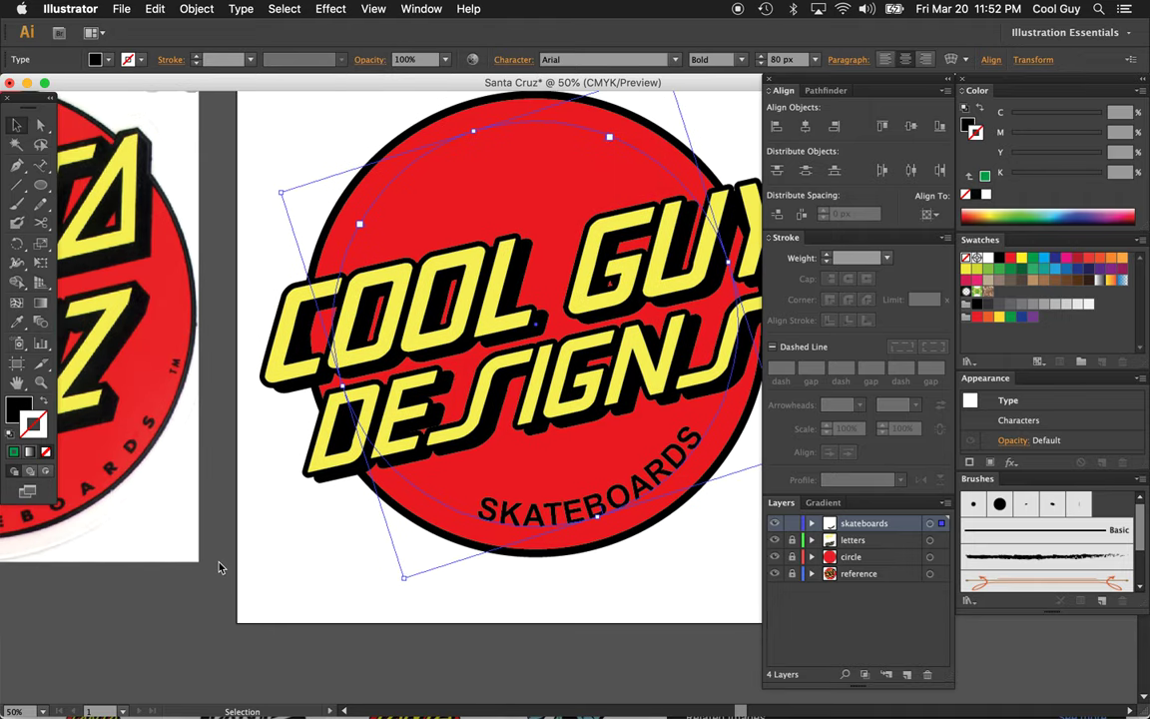
{"action": "scroll", "coordinate": [126, 466], "scroll_direction": "left", "scroll_amount": 3}
{"action": "scroll", "coordinate": [126, 465], "scroll_direction": "down", "scroll_amount": 1}
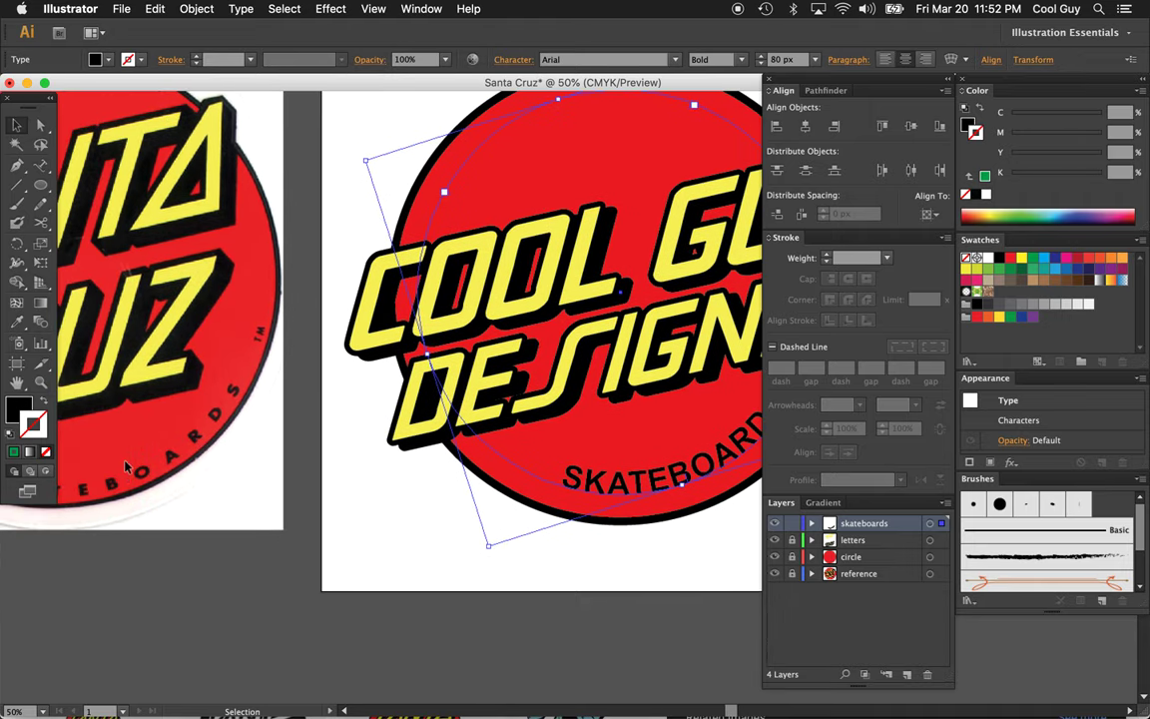
{"action": "key", "text": "z"}
{"action": "left_click", "coordinate": [381, 547], "text": "alt"}
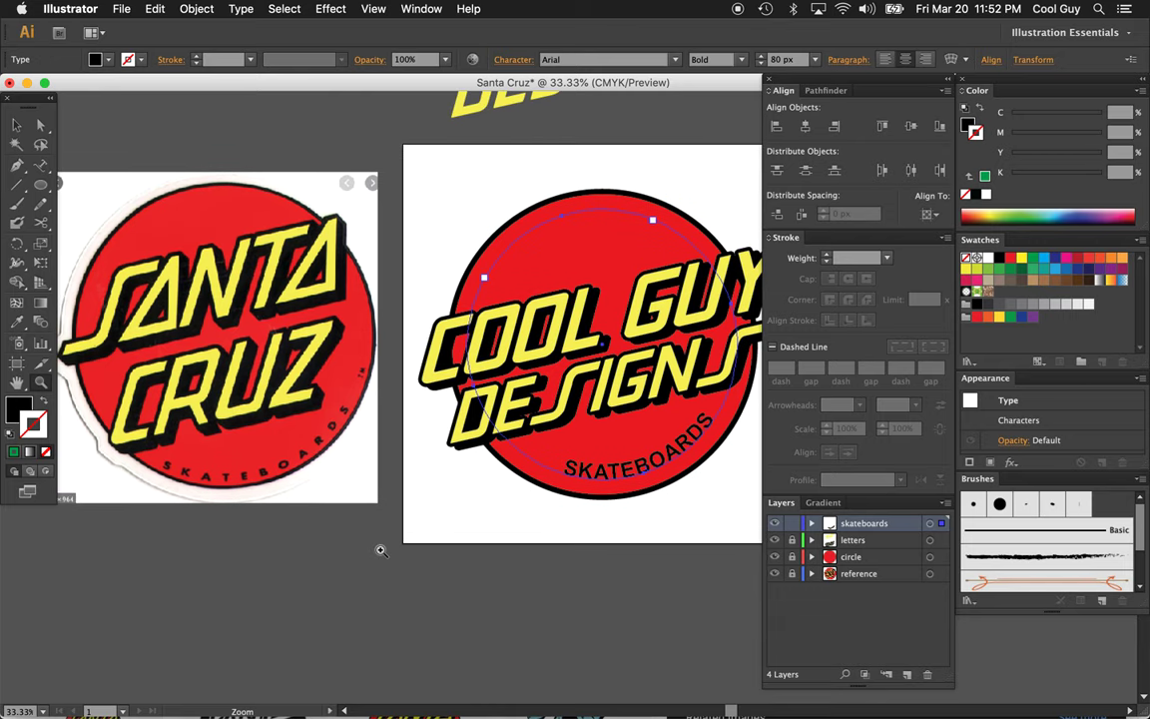
{"action": "scroll", "coordinate": [381, 549], "scroll_direction": "right", "scroll_amount": 3}
{"action": "scroll", "coordinate": [381, 549], "scroll_direction": "up", "scroll_amount": 2}
- Select all the SKATEBOARDS characters and increase their tracking to 180
{"action": "key", "text": "v"}
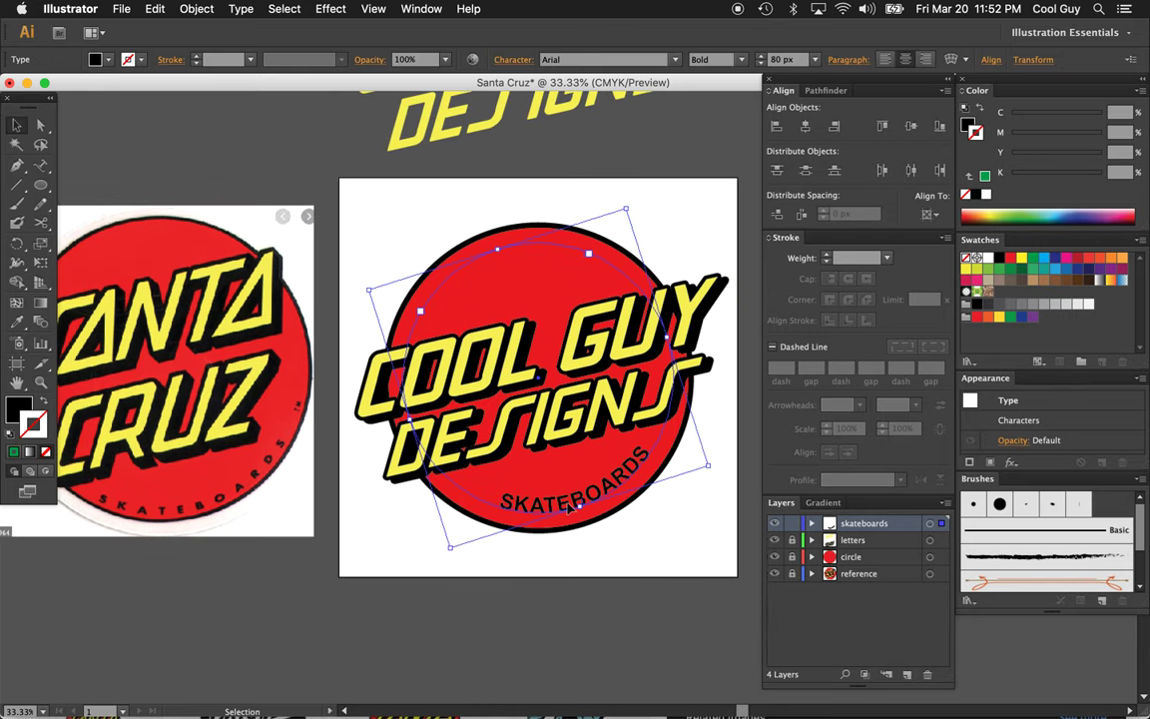
{"action": "double_click", "coordinate": [573, 506]}
{"action": "key", "text": "super+a"}
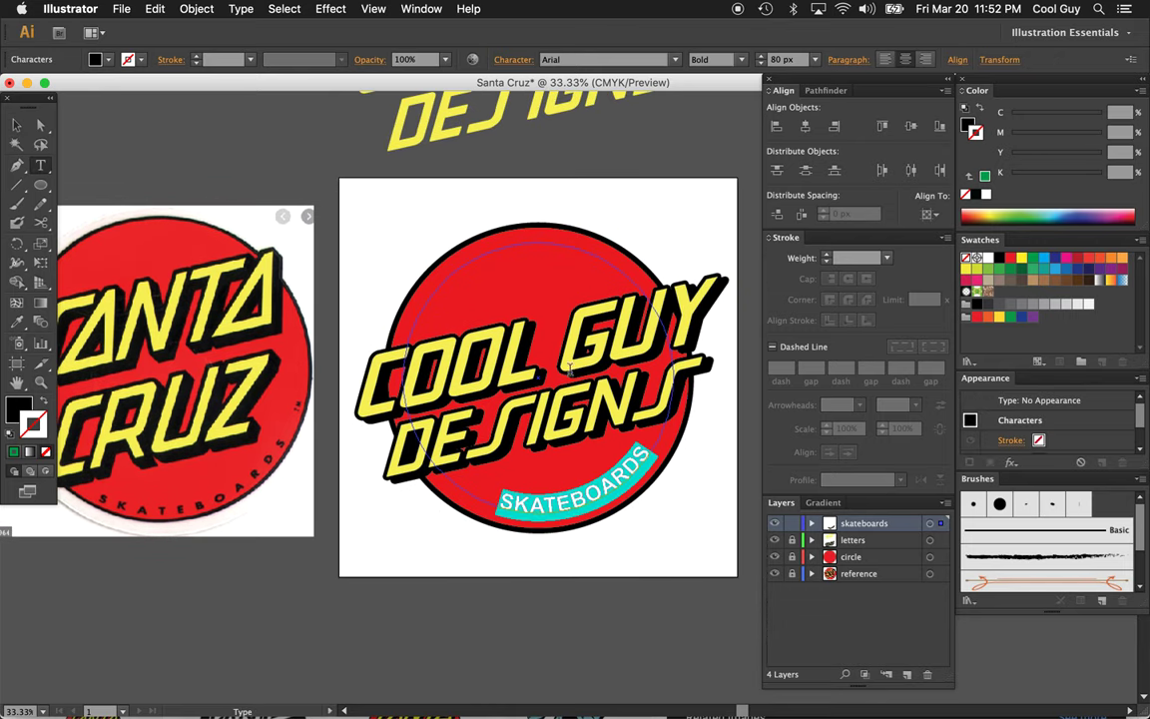
{"action": "left_click", "coordinate": [510, 62]}
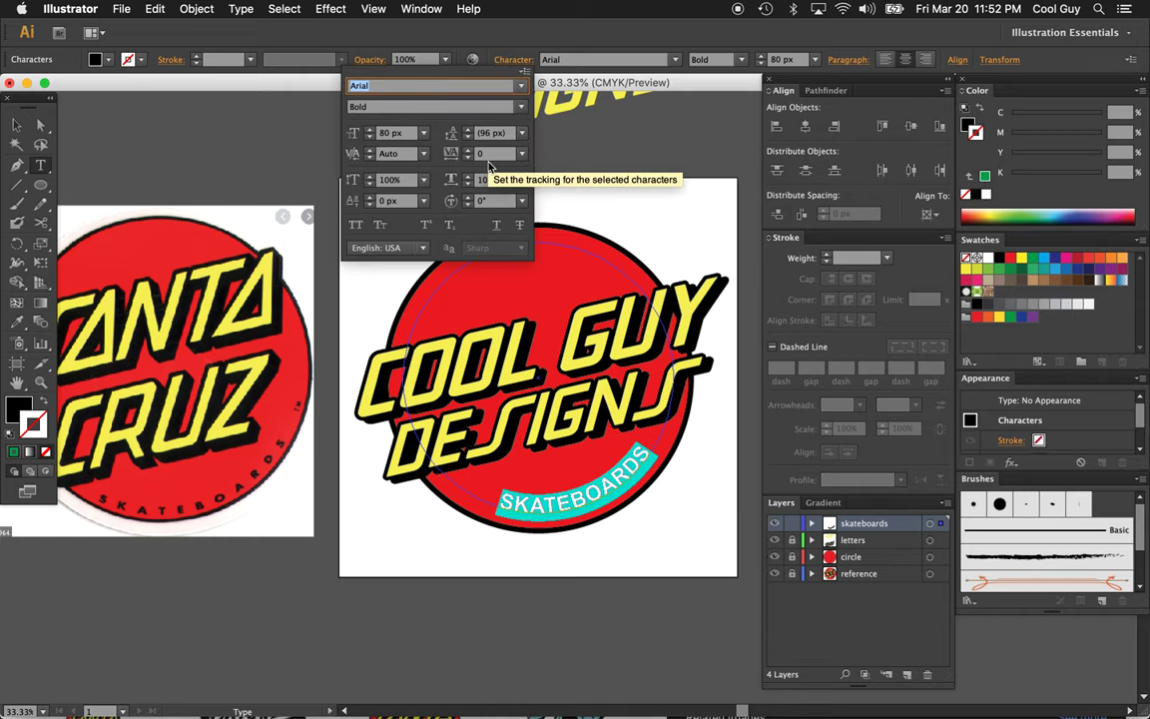
{"action": "left_click", "coordinate": [492, 155]}
{"action": "key", "text": "Up"}
{"action": "key", "text": "Up"}
{"action": "key", "text": "Up"}
{"action": "key", "text": "Up"}
{"action": "key", "text": "Up"}
{"action": "key", "text": "Up"}
{"action": "key", "text": "Up"}
{"action": "key", "text": "Up"}
{"action": "key", "text": "Up"}
{"action": "key", "text": "Up"}
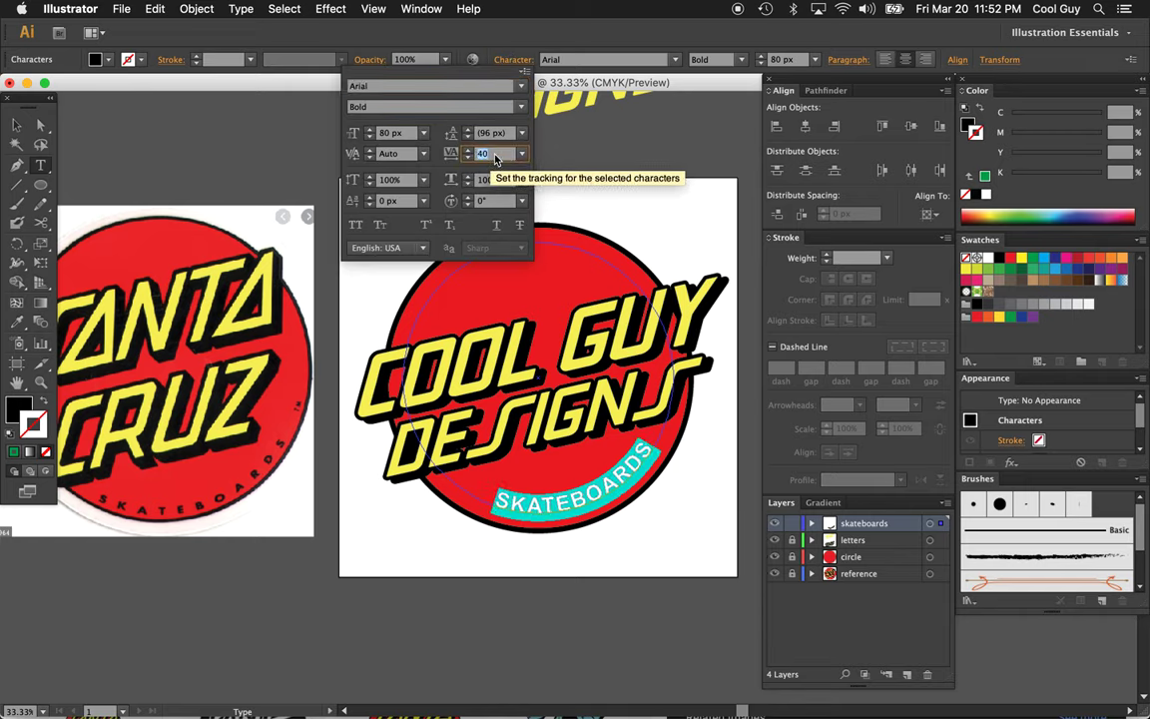
{"action": "key", "text": "Up"}
{"action": "key", "text": "Up"}
{"action": "key", "text": "Up"}
{"action": "key", "text": "Up"}
{"action": "key", "text": "Up"}
{"action": "key", "text": "Up"}
{"action": "key", "text": "Up"}
{"action": "key", "text": "Up"}
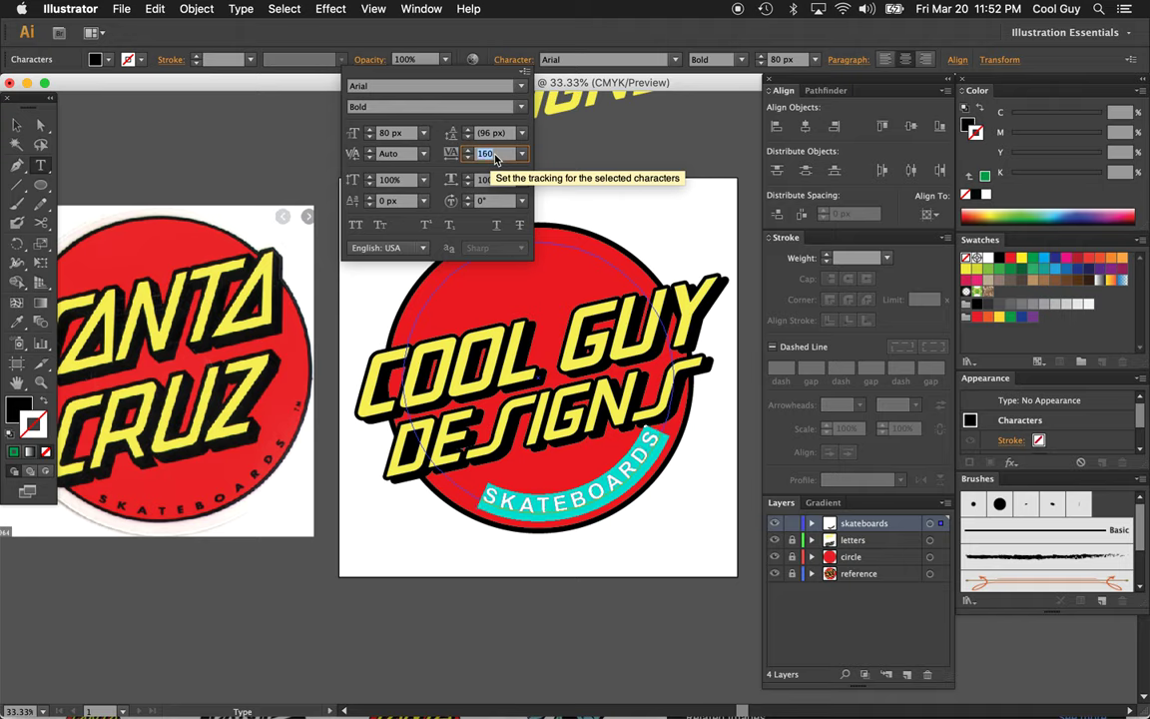
- Set the vertical scale of the SKATEBOARDS characters to 80%
{"action": "left_click", "coordinate": [405, 179]}
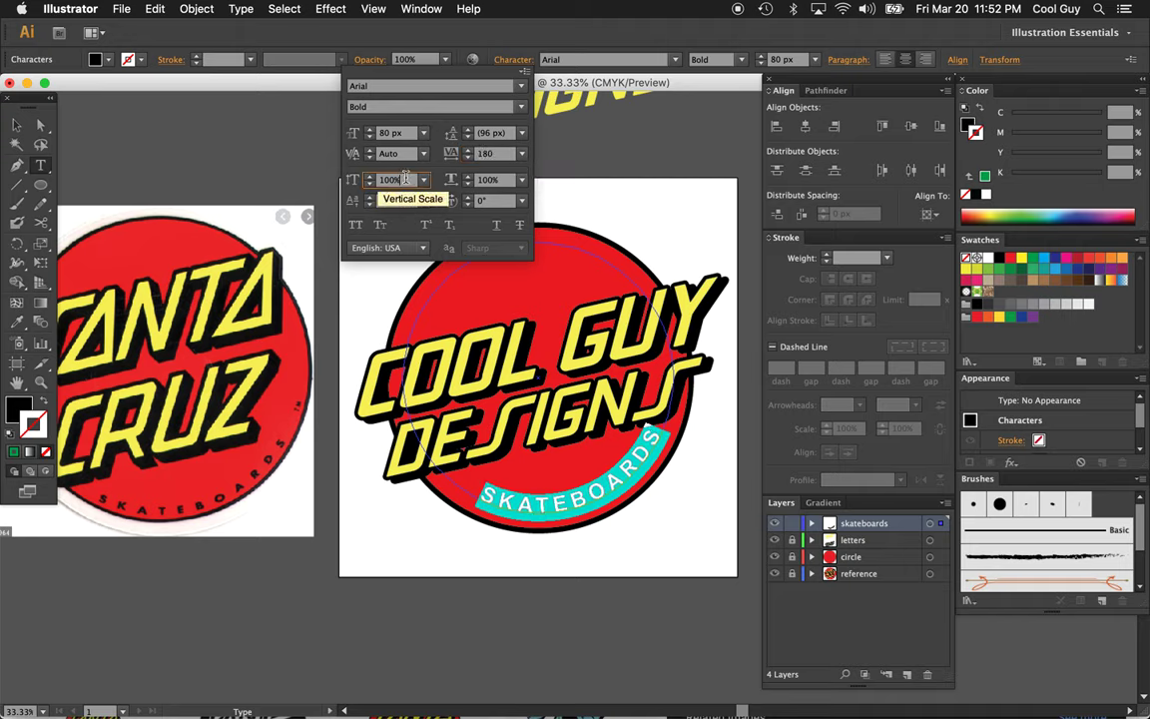
{"action": "type", "text": "60"}
{"action": "key", "text": "Return"}
{"action": "key", "text": "shift+Down"}
{"action": "key", "text": "shift+Up"}
{"action": "key", "text": "shift+Up"}
{"action": "key", "text": "shift+Up"}
{"action": "key", "text": "shift+Up"}
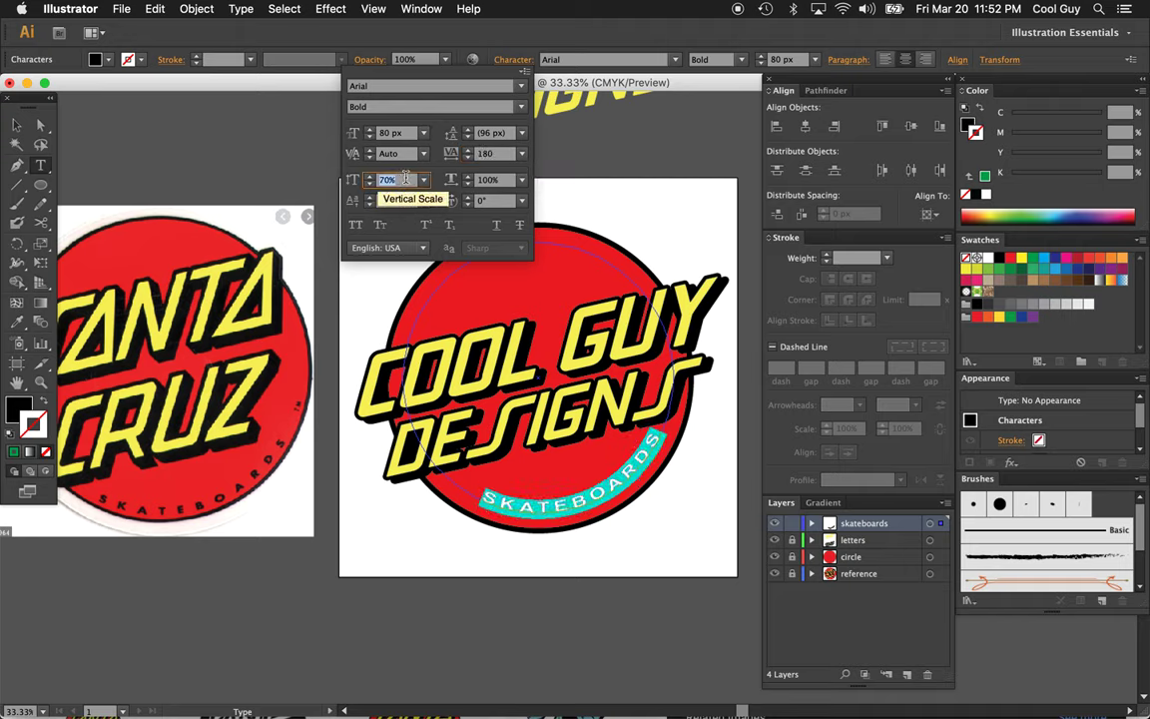
{"action": "key", "text": "shift+Down"}
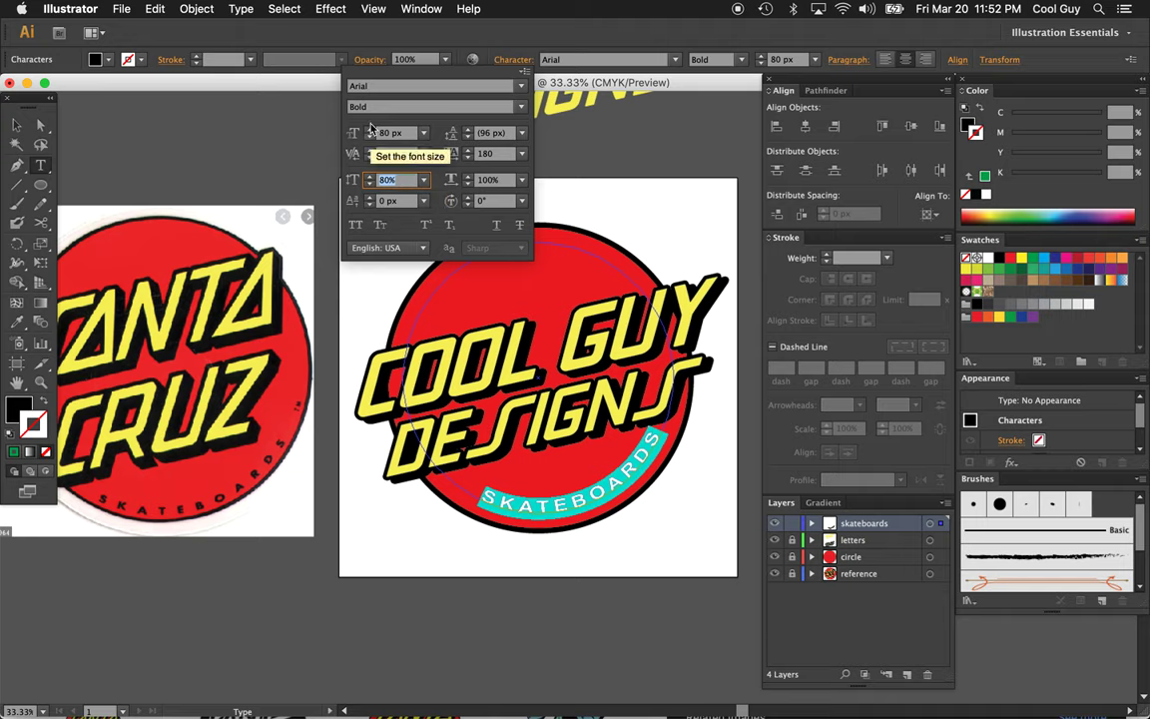
- Reduce the font size of the SKATEBOARDS characters to 65 px
{"action": "left_click", "coordinate": [408, 136]}
{"action": "key", "text": "shift+Down"}
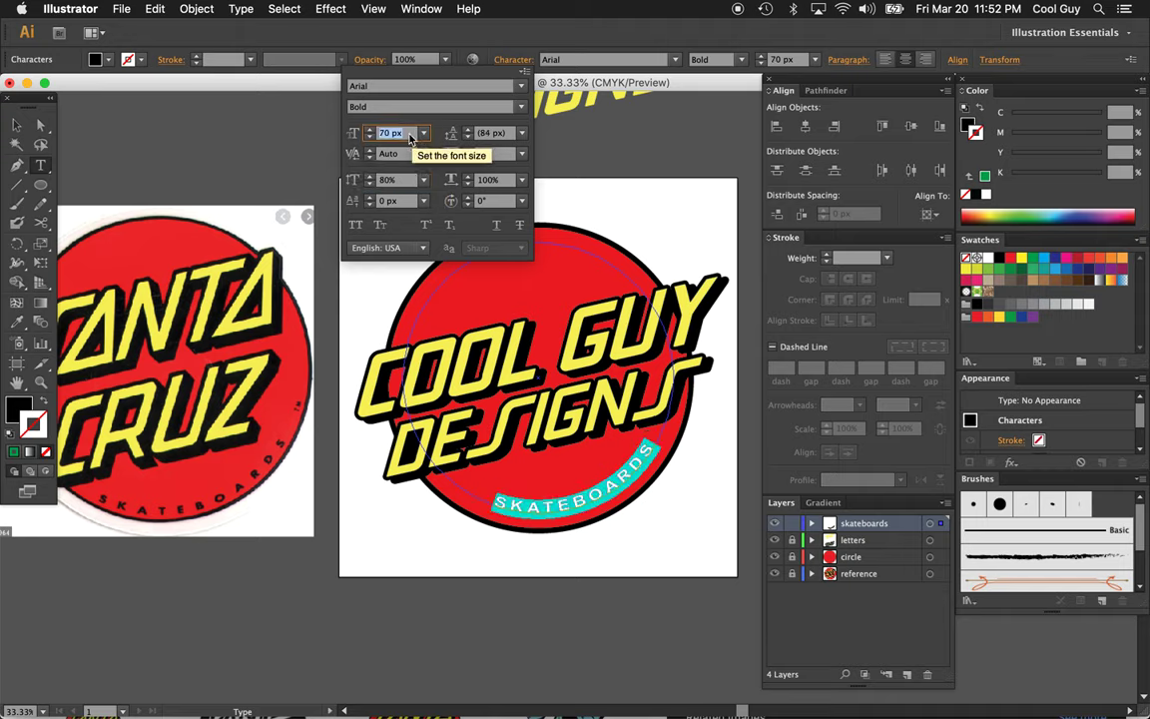
{"action": "key", "text": "Down"}
{"action": "key", "text": "Down"}
{"action": "key", "text": "Down"}
{"action": "key", "text": "Down"}
{"action": "key", "text": "Down"}
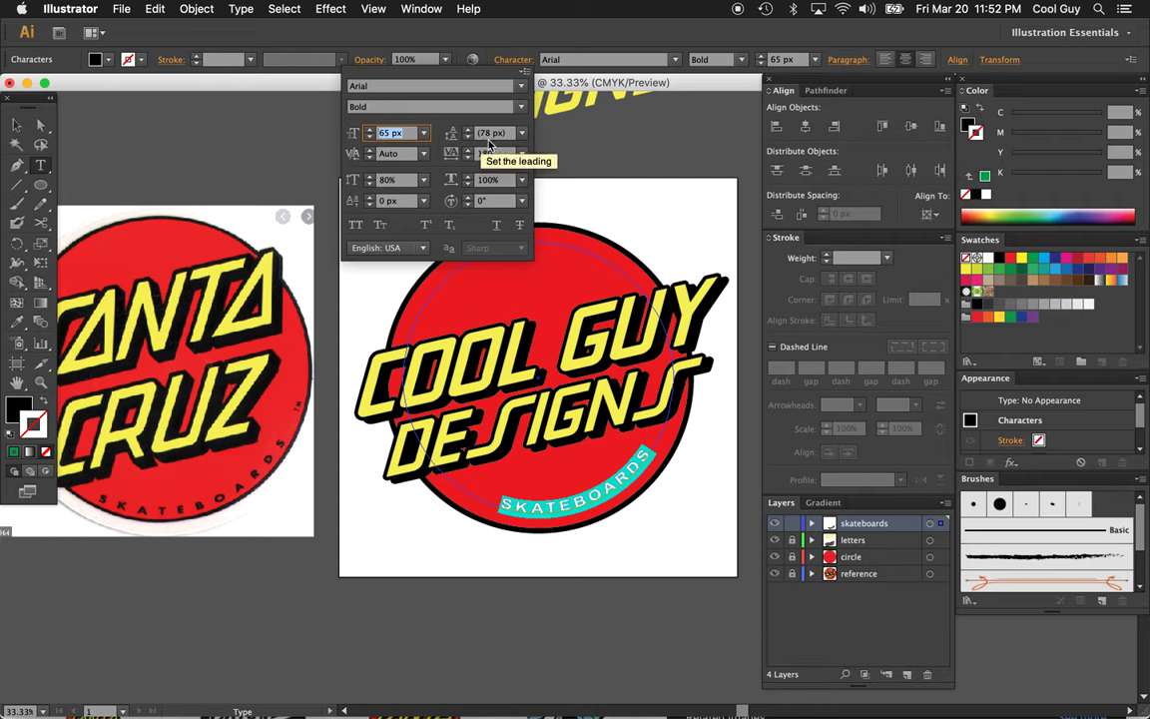
- Set the tracking of the SKATEBOARDS characters to 210
{"action": "left_click", "coordinate": [503, 155]}
{"action": "type", "text": "210"}
{"action": "key", "text": "Return"}
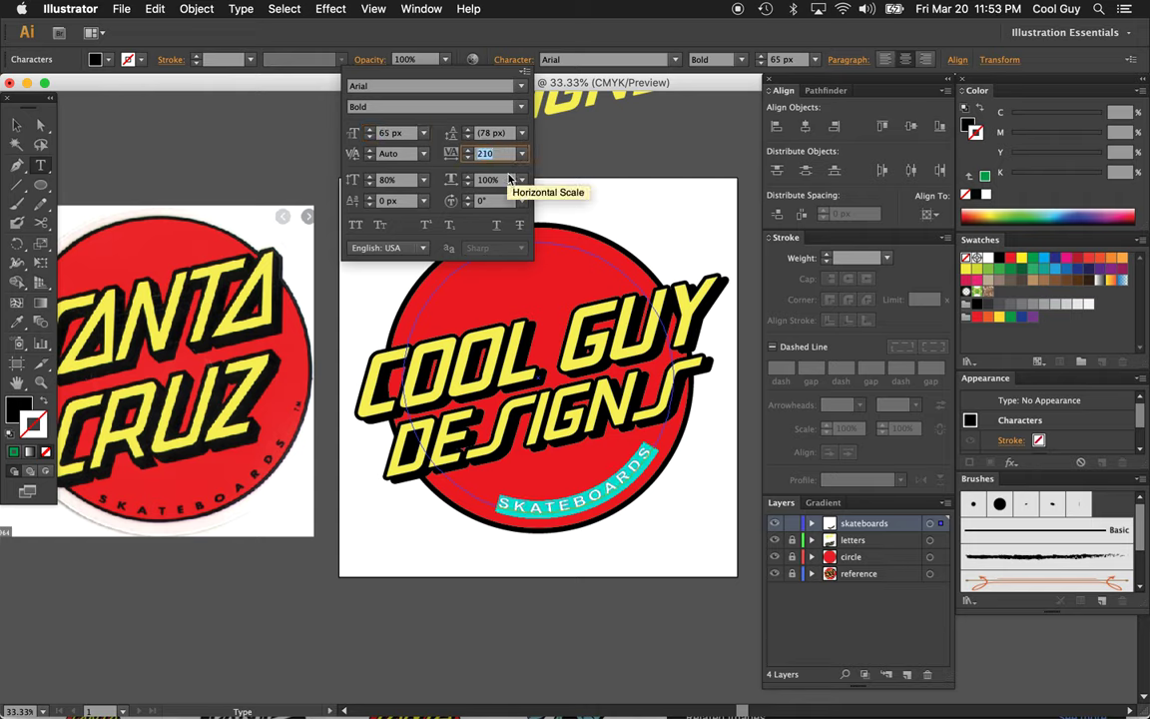
- Set the horizontal scale of the SKATEBOARDS characters to 107%, then leave text editing with the type object selected
{"action": "left_click", "coordinate": [506, 182]}
{"action": "key", "text": "Up"}
{"action": "key", "text": "Up"}
{"action": "key", "text": "Up"}
{"action": "key", "text": "Up"}
{"action": "key", "text": "Up"}
{"action": "key", "text": "Up"}
{"action": "key", "text": "Up"}
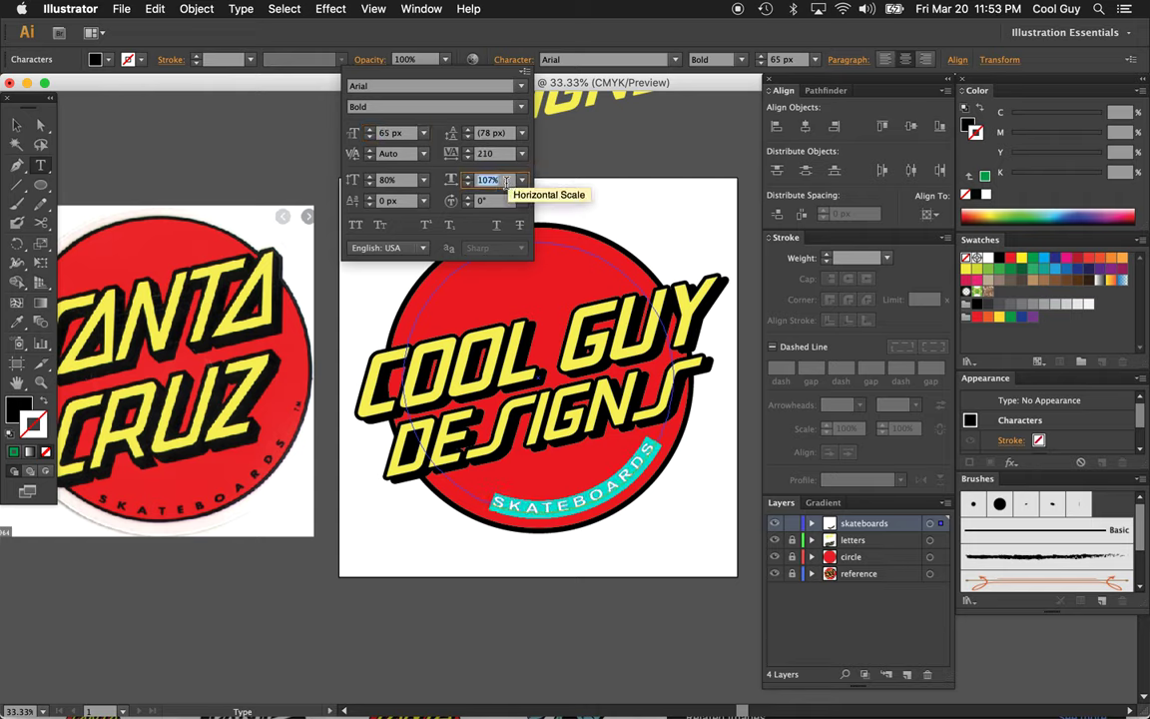
{"action": "left_click", "coordinate": [17, 124]}
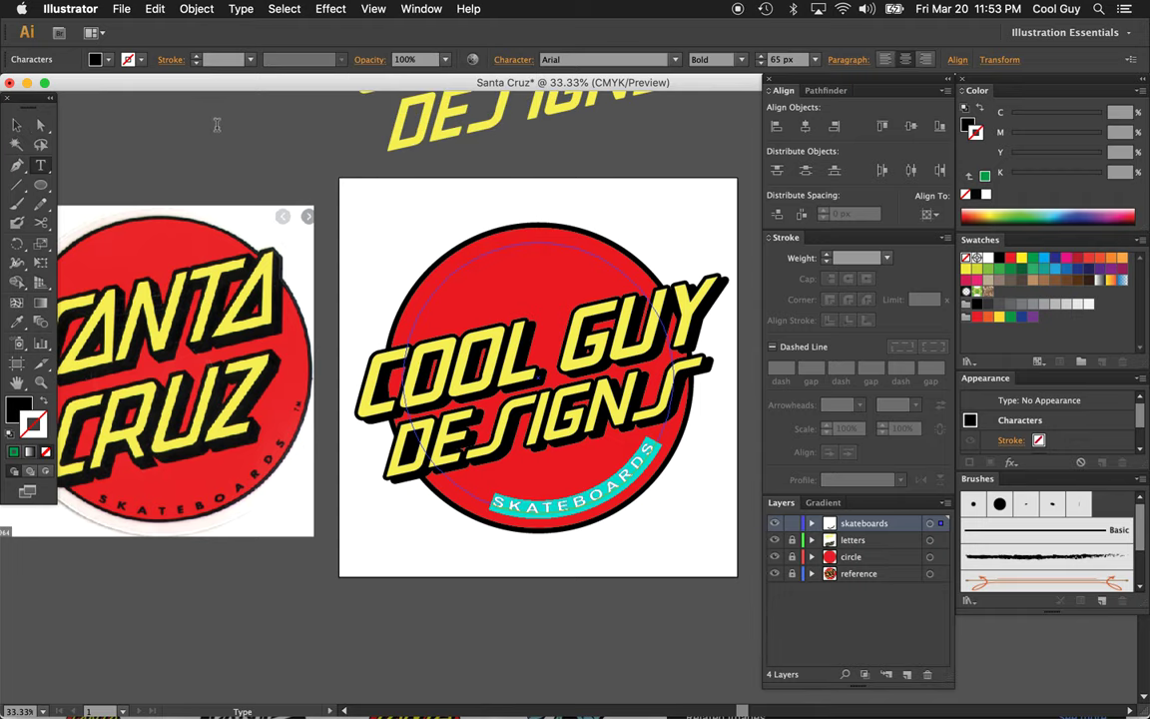
{"action": "left_click", "coordinate": [217, 124]}
{"action": "scroll", "coordinate": [293, 183], "scroll_direction": "down", "scroll_amount": 1}
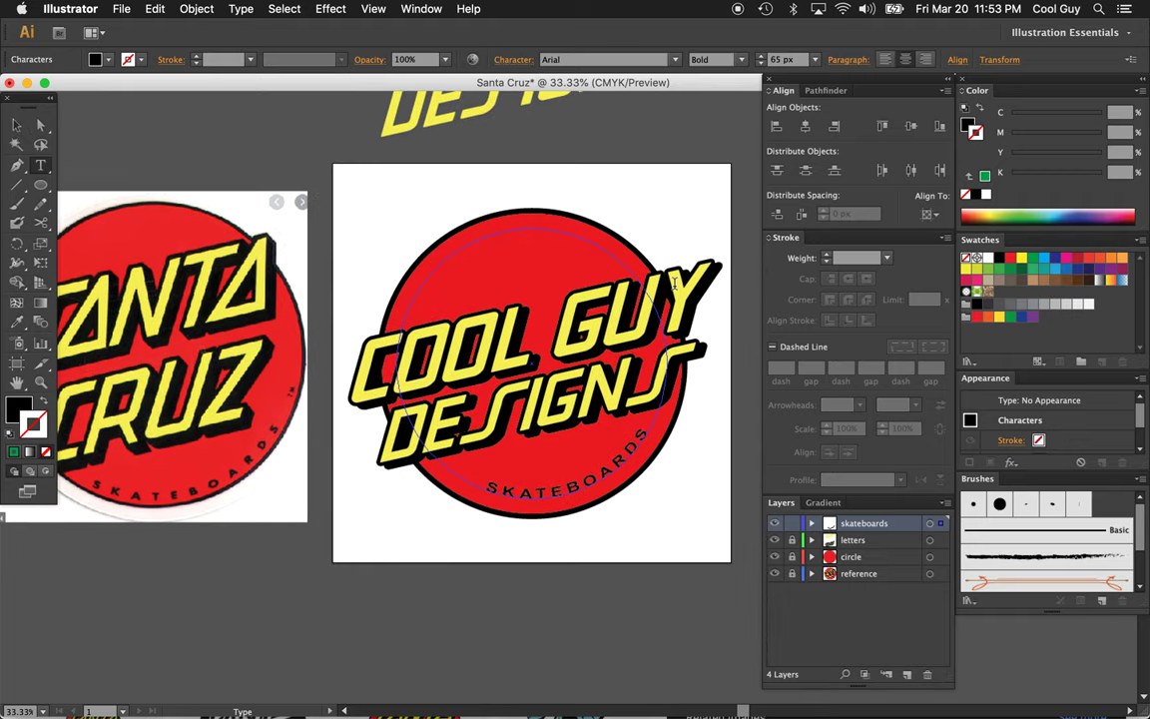
{"action": "key", "text": "v"}
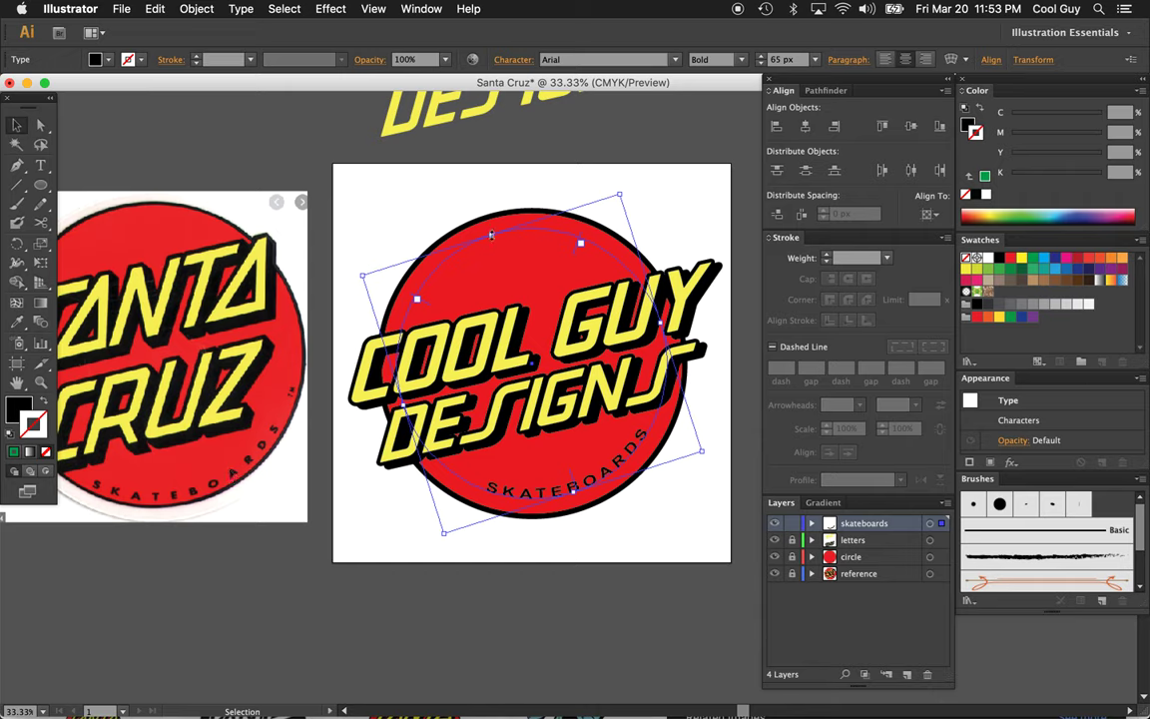
- Scale the curved SKATEBOARDS text up slightly about its centre so it sits closer to the red circle's edge
{"action": "left_click_drag", "start_coordinate": [491, 233], "coordinate": [487, 230]}
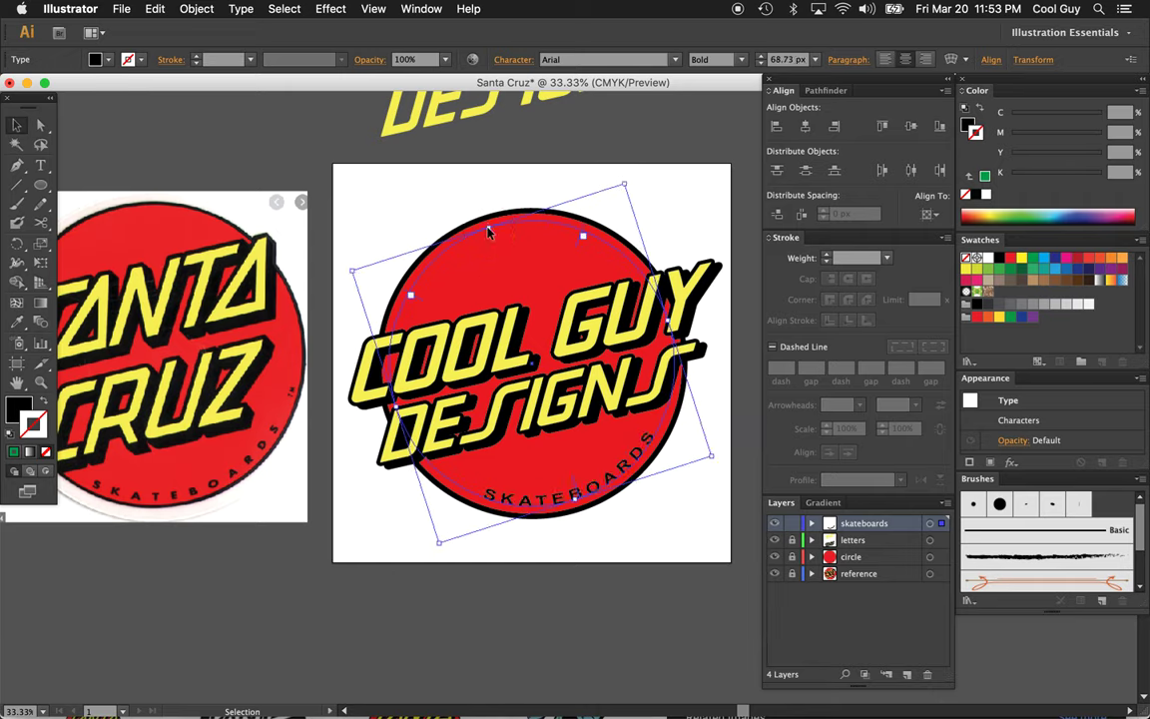
{"action": "left_click", "coordinate": [674, 521]}
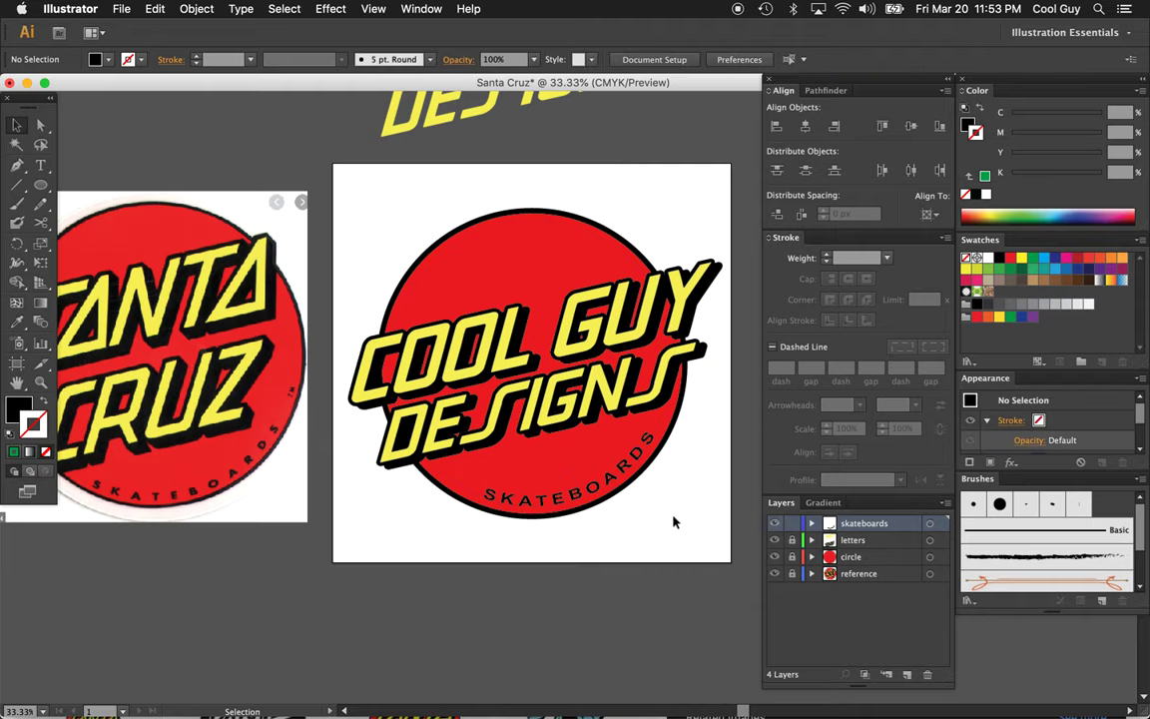
{"action": "left_click", "coordinate": [613, 481]}
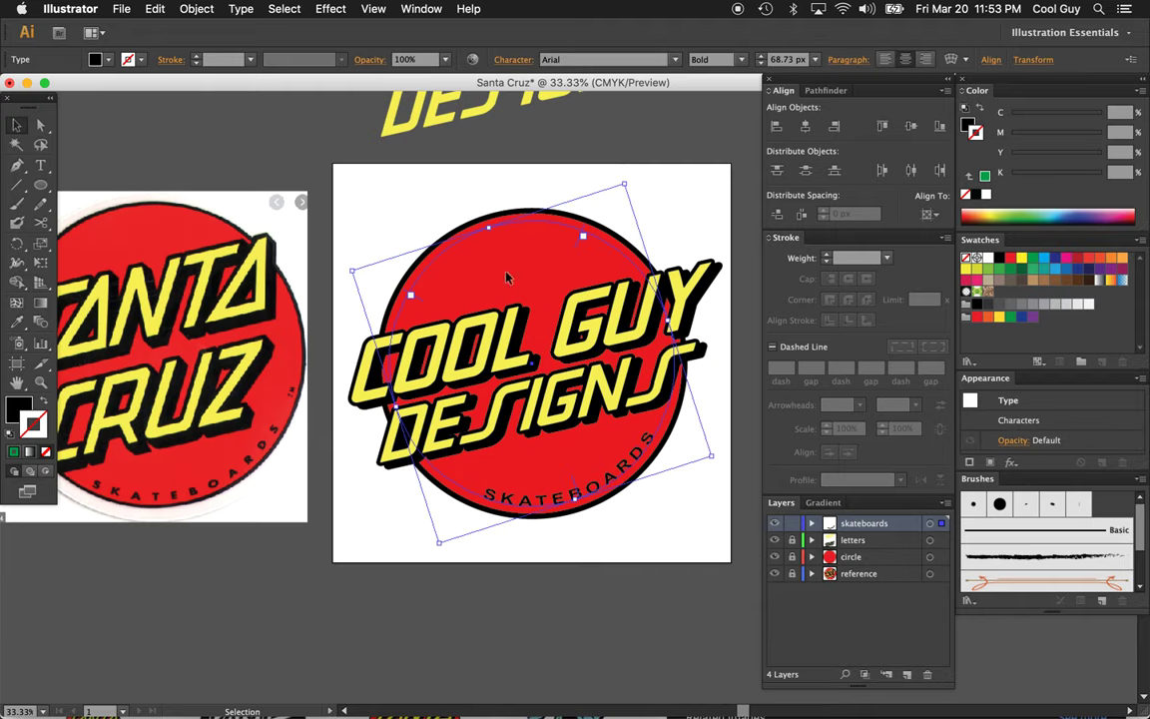
{"action": "left_click_drag", "start_coordinate": [489, 230], "coordinate": [488, 226]}
{"action": "left_click", "coordinate": [693, 218]}
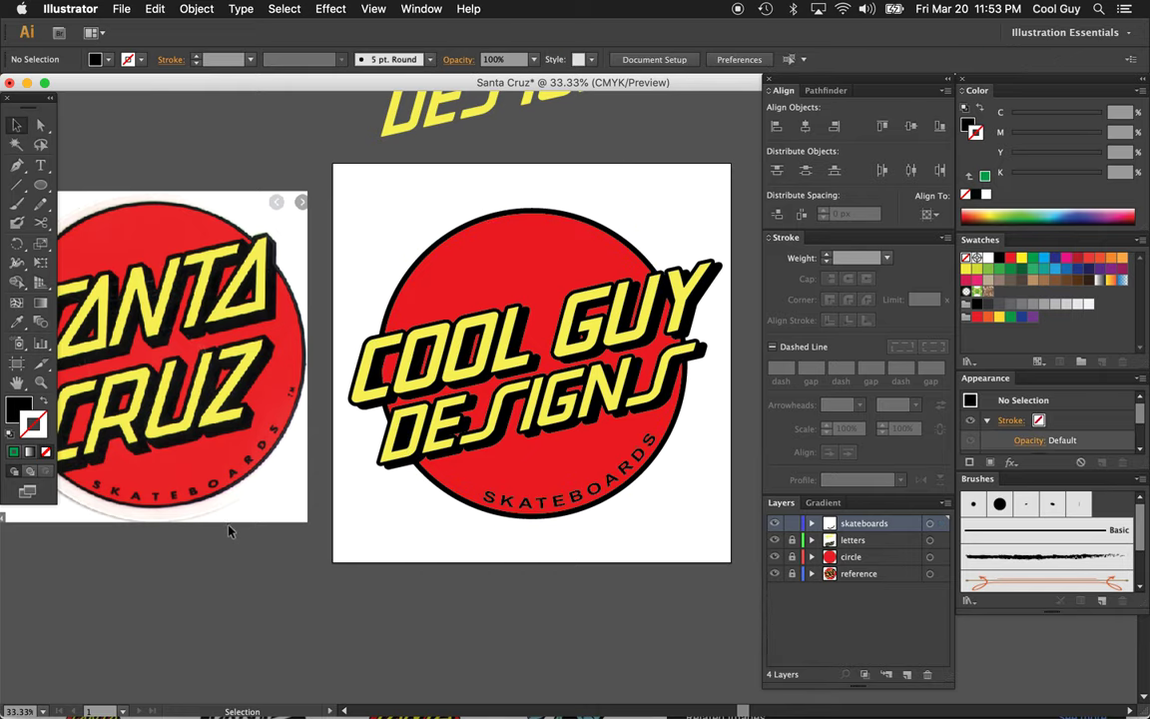
- Unlock the letters and circle layers and lock the skateboards layer
{"action": "scroll", "coordinate": [629, 459], "scroll_direction": "left", "scroll_amount": 2}
{"action": "scroll", "coordinate": [629, 459], "scroll_direction": "down", "scroll_amount": 1}
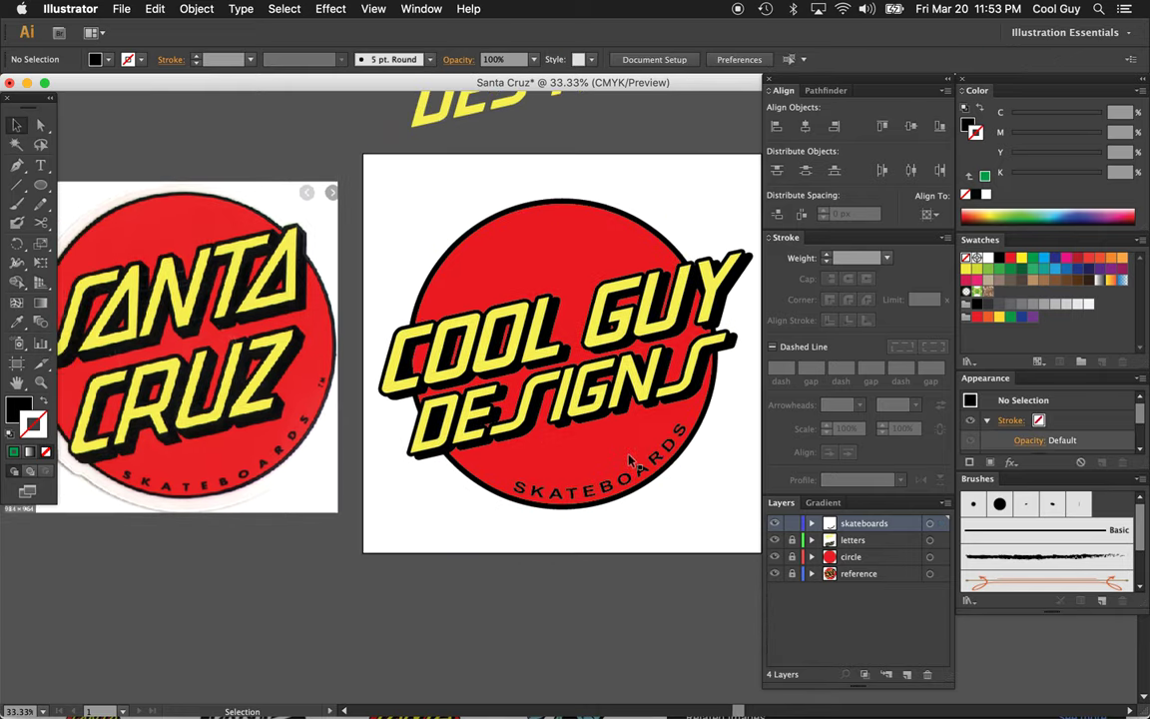
{"action": "key", "text": "z"}
{"action": "left_click", "coordinate": [628, 455], "text": "alt"}
{"action": "scroll", "coordinate": [628, 455], "scroll_direction": "up", "scroll_amount": 4}
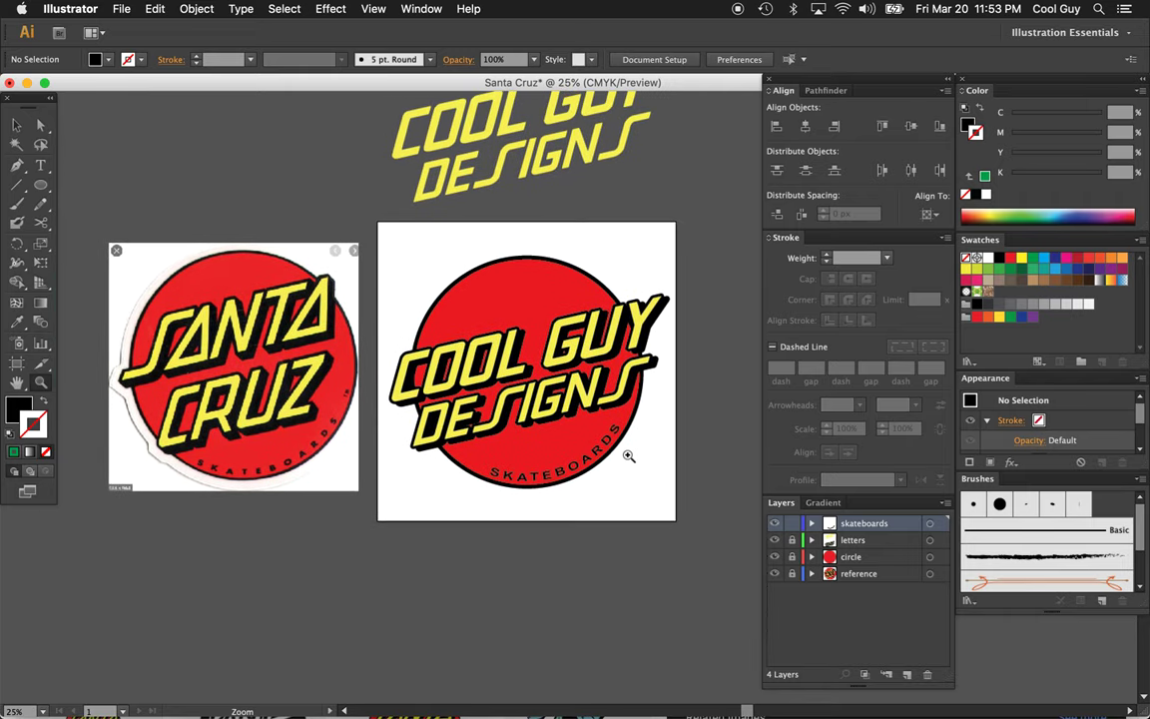
{"action": "scroll", "coordinate": [629, 456], "scroll_direction": "up", "scroll_amount": 1}
{"action": "key", "text": "v"}
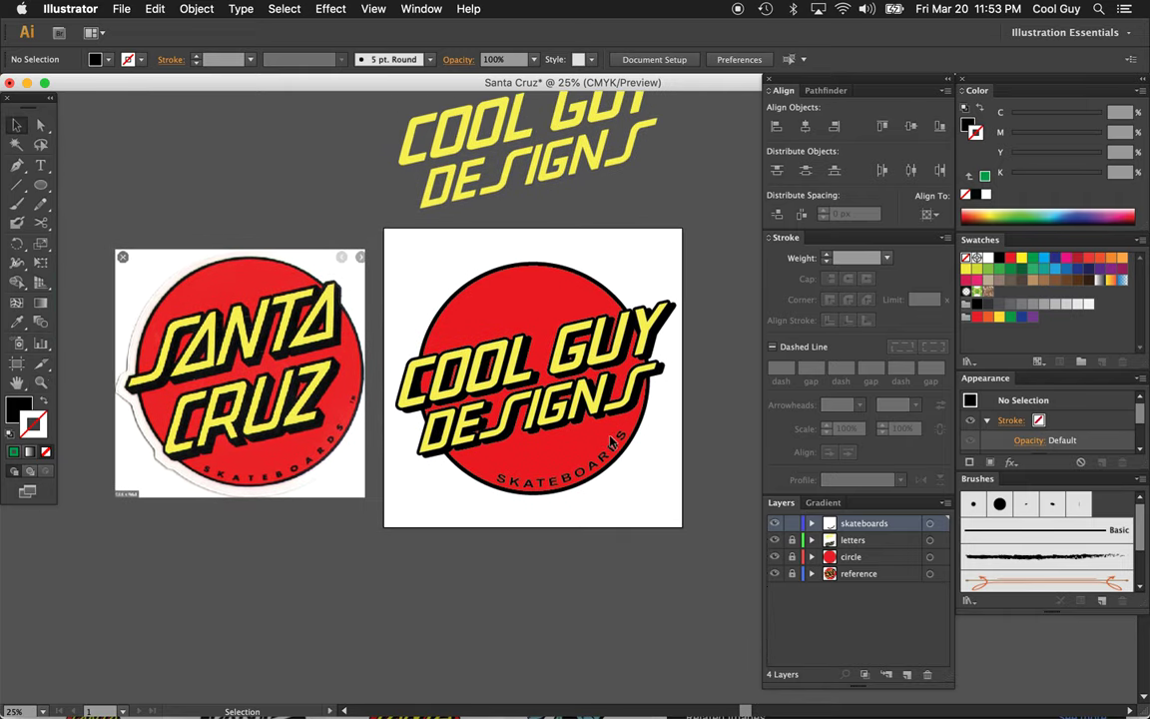
{"action": "left_click", "coordinate": [793, 541]}
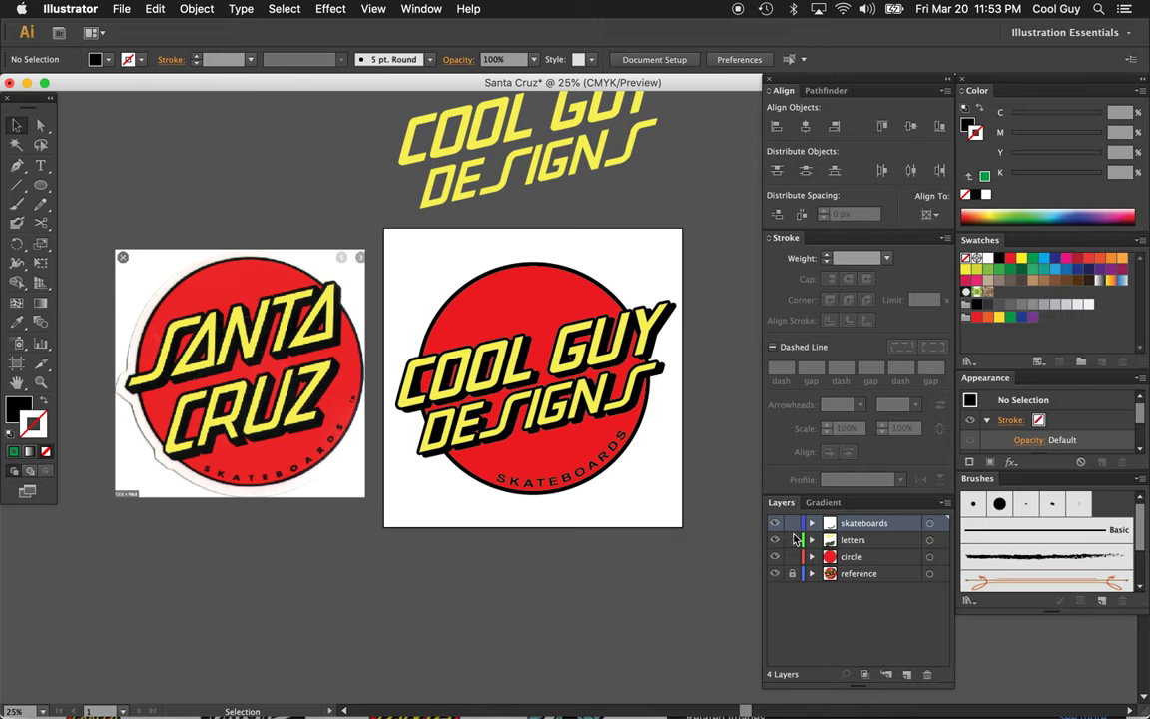
{"action": "left_click", "coordinate": [793, 524]}
- Select and copy the COOL GUY DESIGNS lettering together with the red circle, then lock the letters and circle layers
{"action": "left_click", "coordinate": [853, 541]}
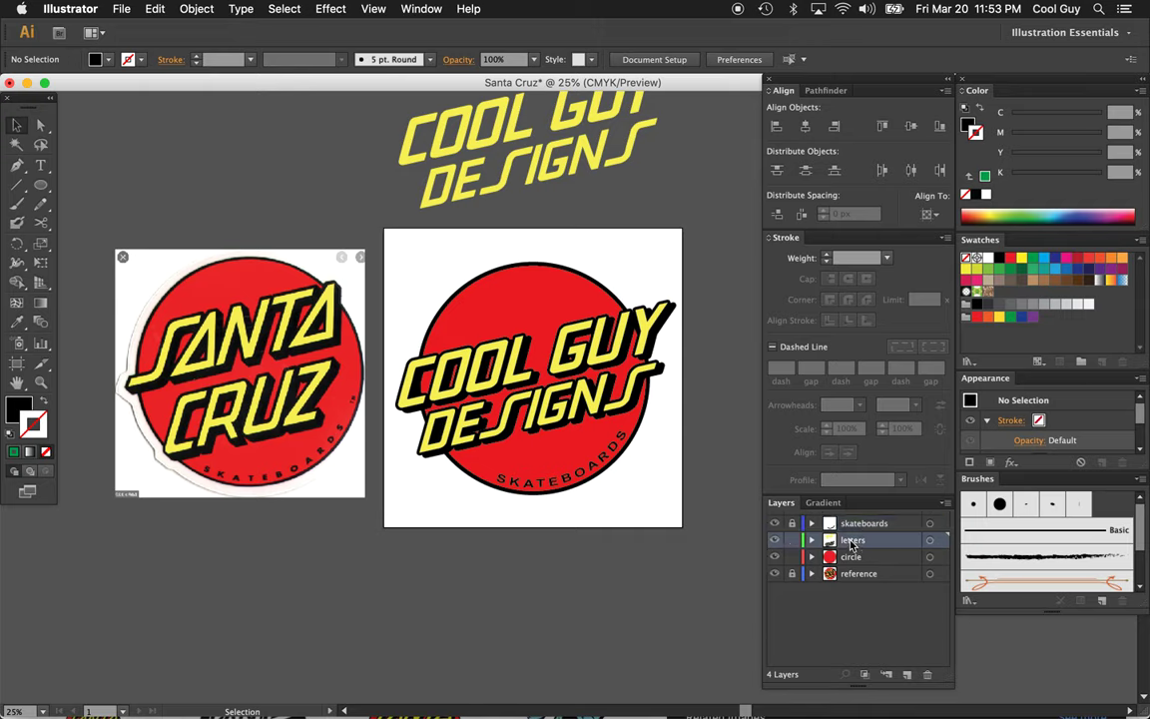
{"action": "left_click", "coordinate": [775, 540]}
{"action": "left_click", "coordinate": [775, 541]}
{"action": "left_click_drag", "start_coordinate": [703, 261], "coordinate": [392, 509]}
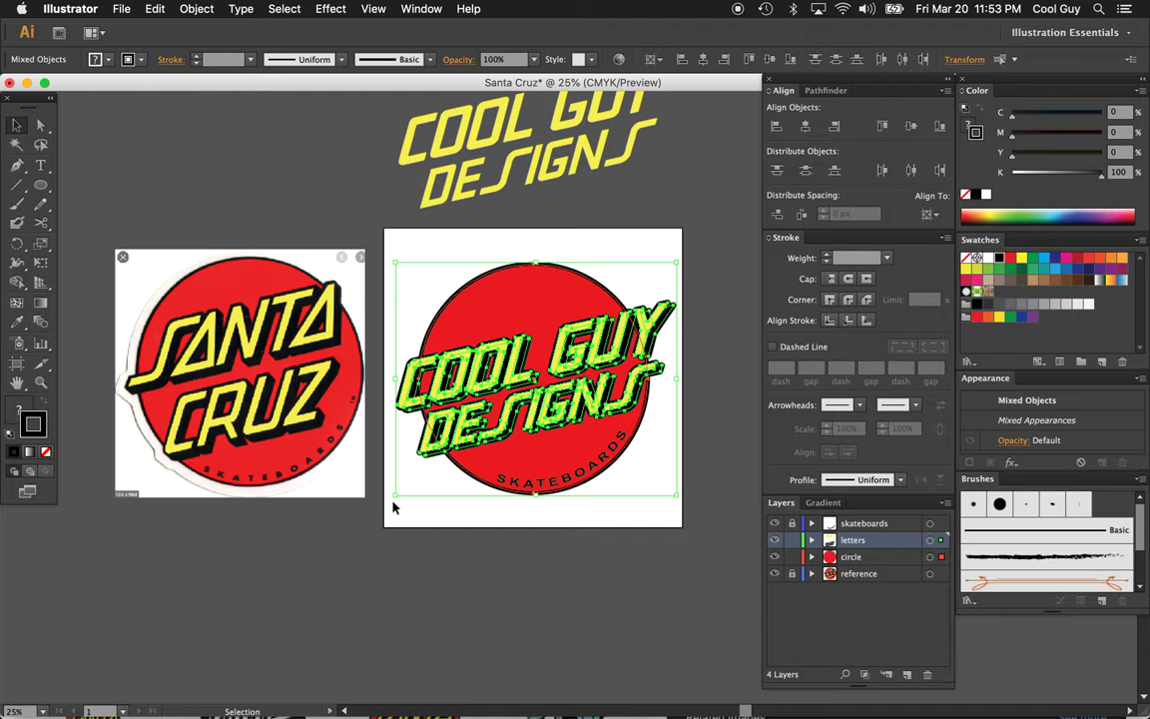
{"action": "left_click", "coordinate": [792, 540]}
{"action": "left_click", "coordinate": [717, 502]}
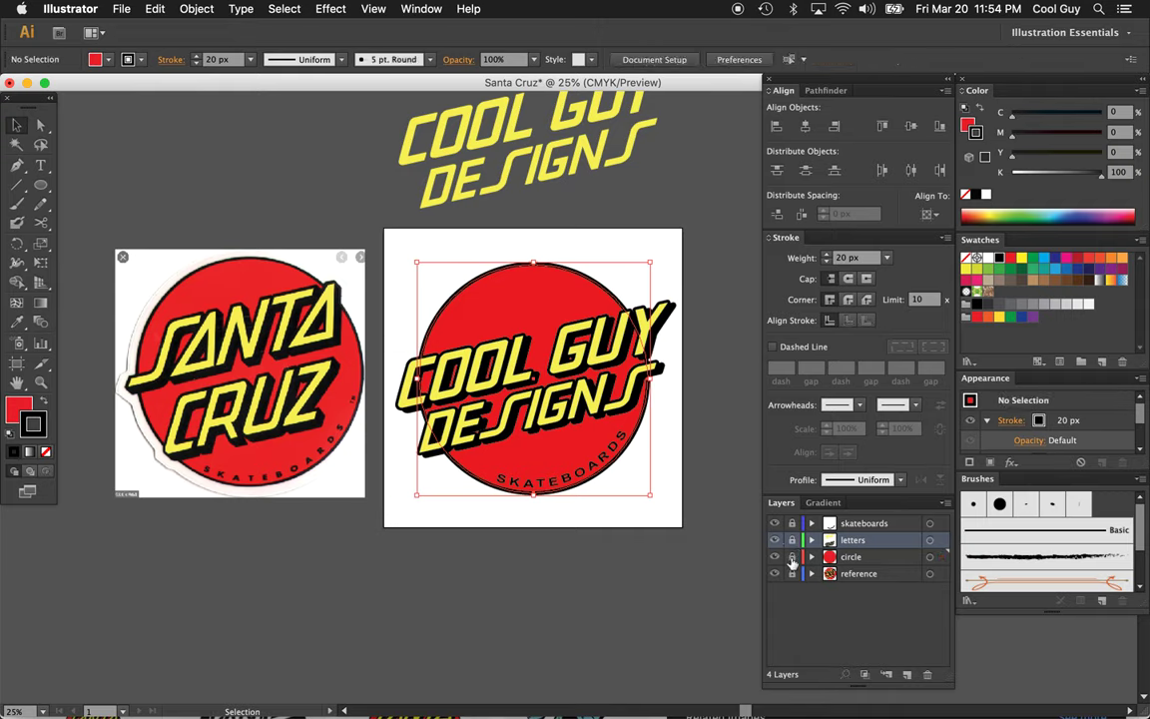
- Add a new layer above skateboards and name it sticker
{"action": "left_click", "coordinate": [907, 676]}
{"action": "double_click", "coordinate": [855, 523]}
{"action": "type", "text": "s"}
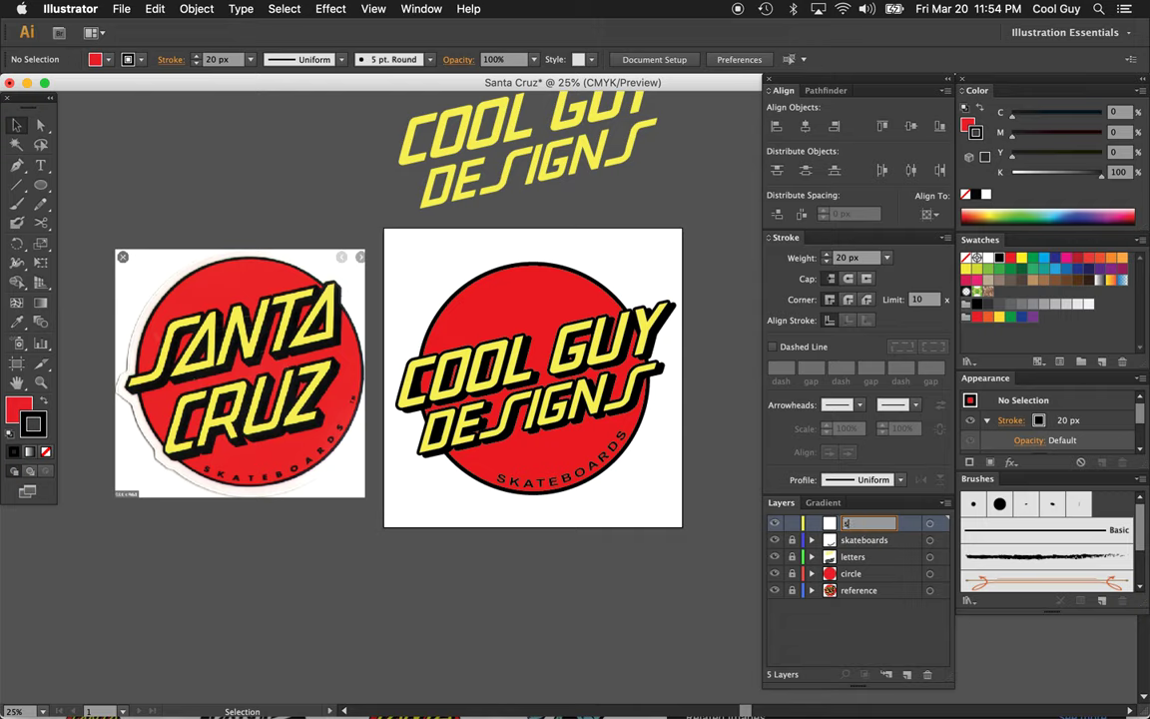
{"action": "type", "text": "ticker"}
{"action": "key", "text": "Return"}
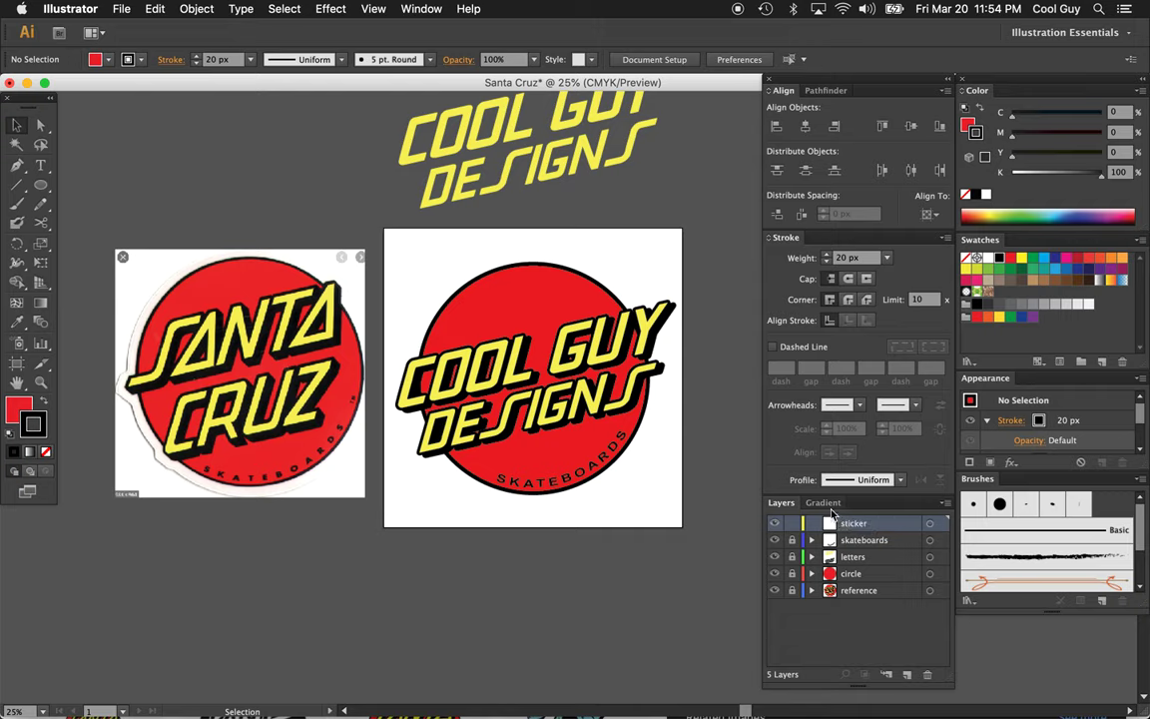
- Paste the copied lettering and circle in place on the sticker layer and ungroup them
{"action": "key", "text": "super+a"}
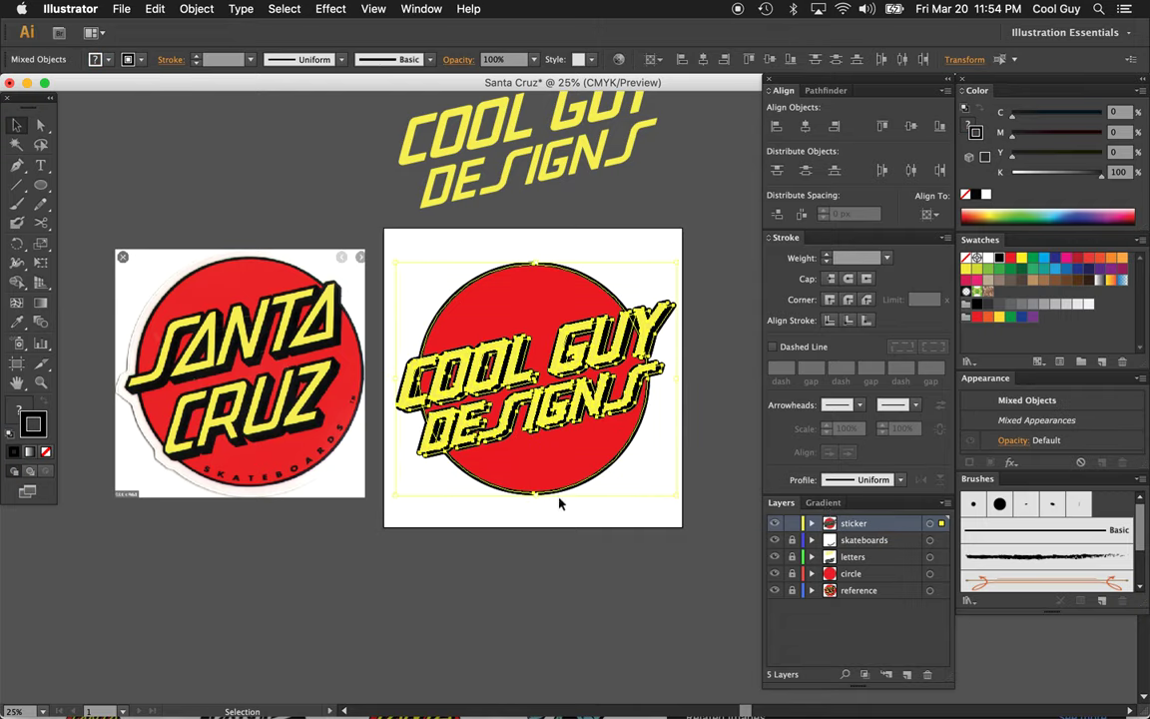
{"action": "key", "text": "super+shift+g"}
{"action": "key", "text": "super+shift+g"}
{"action": "key", "text": "super+shift+g"}
- Expand the appearance of the pasted lettering, then expand the fill and stroke of all artwork on the sticker layer
{"action": "left_click", "coordinate": [180, 12]}
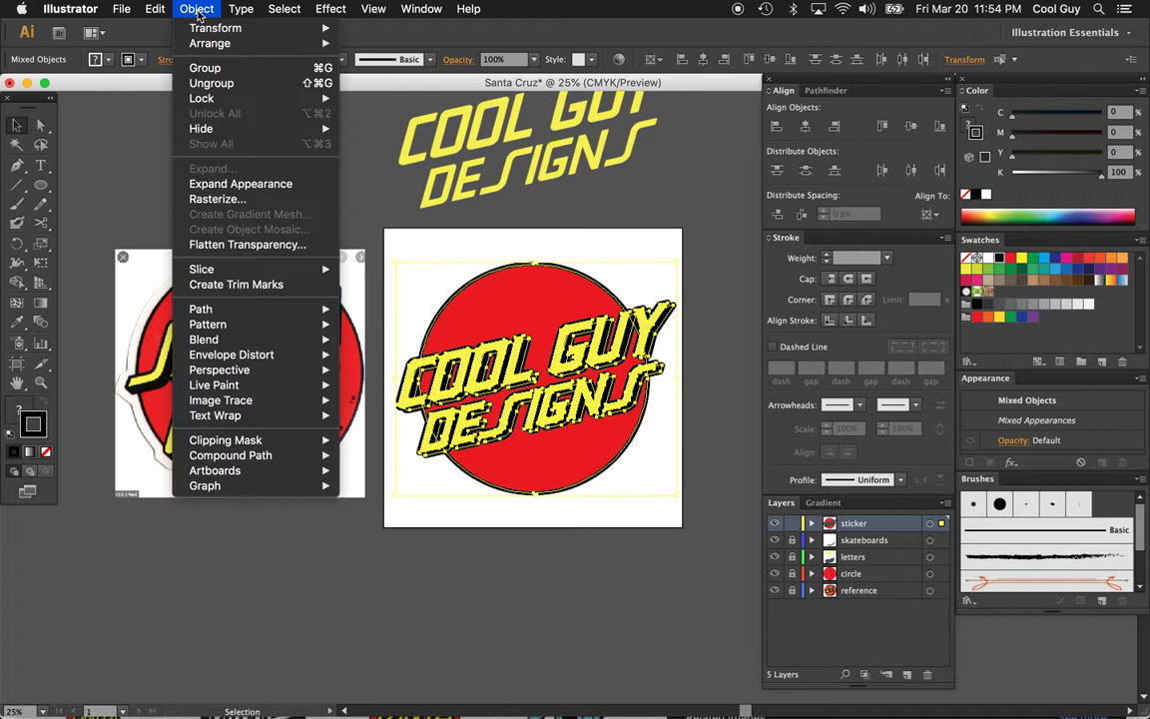
{"action": "left_click", "coordinate": [213, 186]}
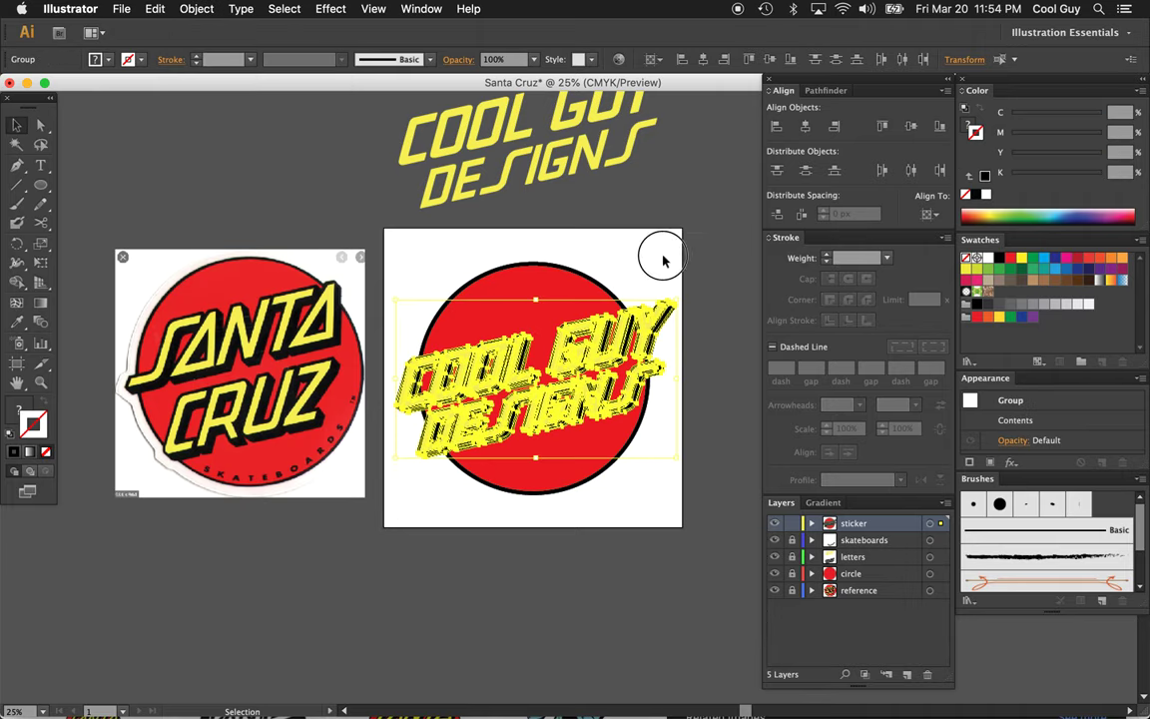
{"action": "left_click_drag", "start_coordinate": [430, 503], "coordinate": [186, 85]}
{"action": "left_click", "coordinate": [196, 9]}
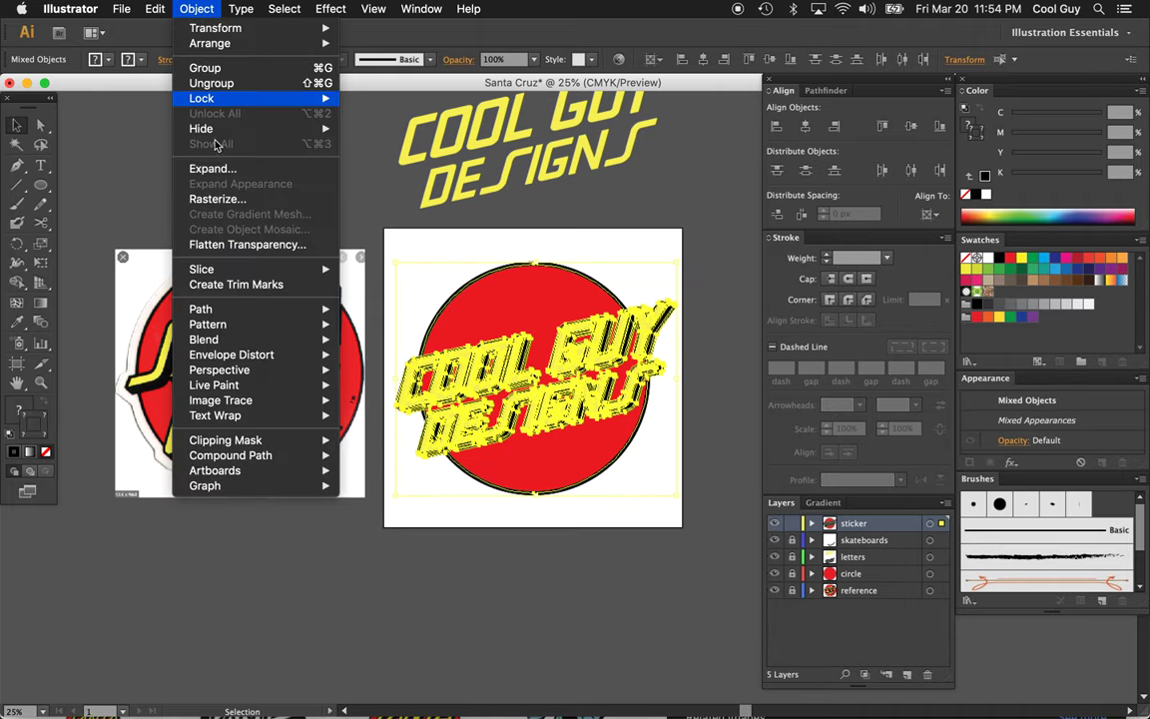
{"action": "left_click", "coordinate": [202, 157]}
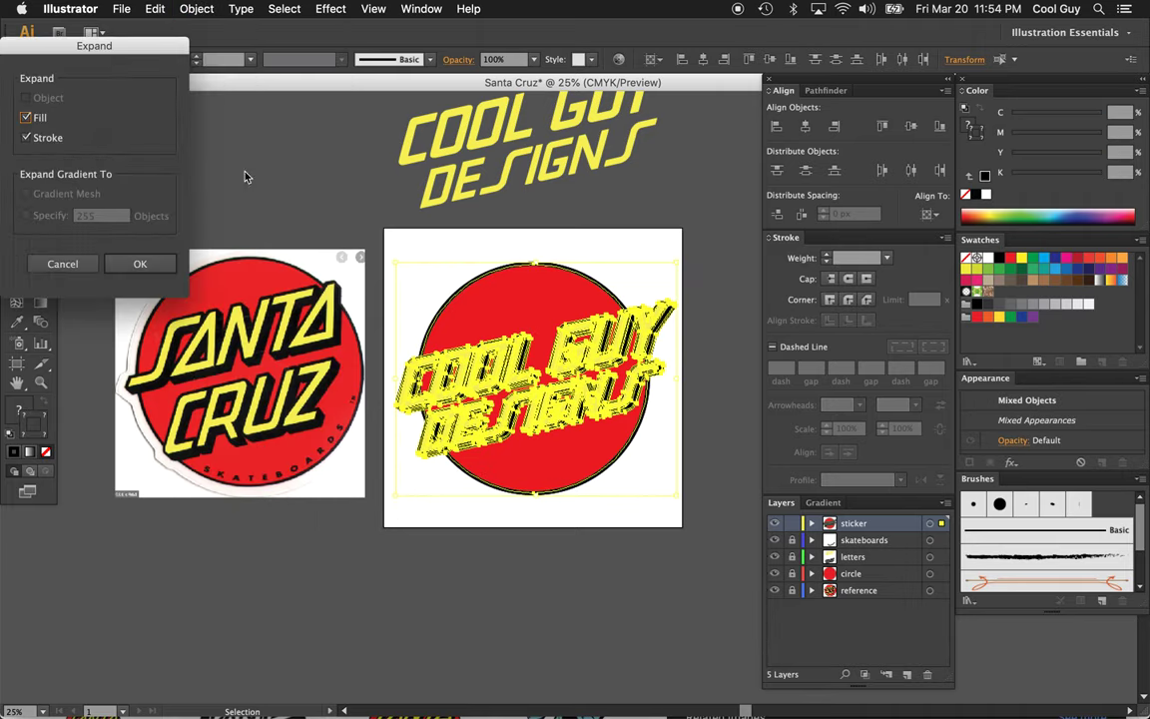
{"action": "left_click", "coordinate": [140, 263]}
{"action": "left_click", "coordinate": [196, 9]}
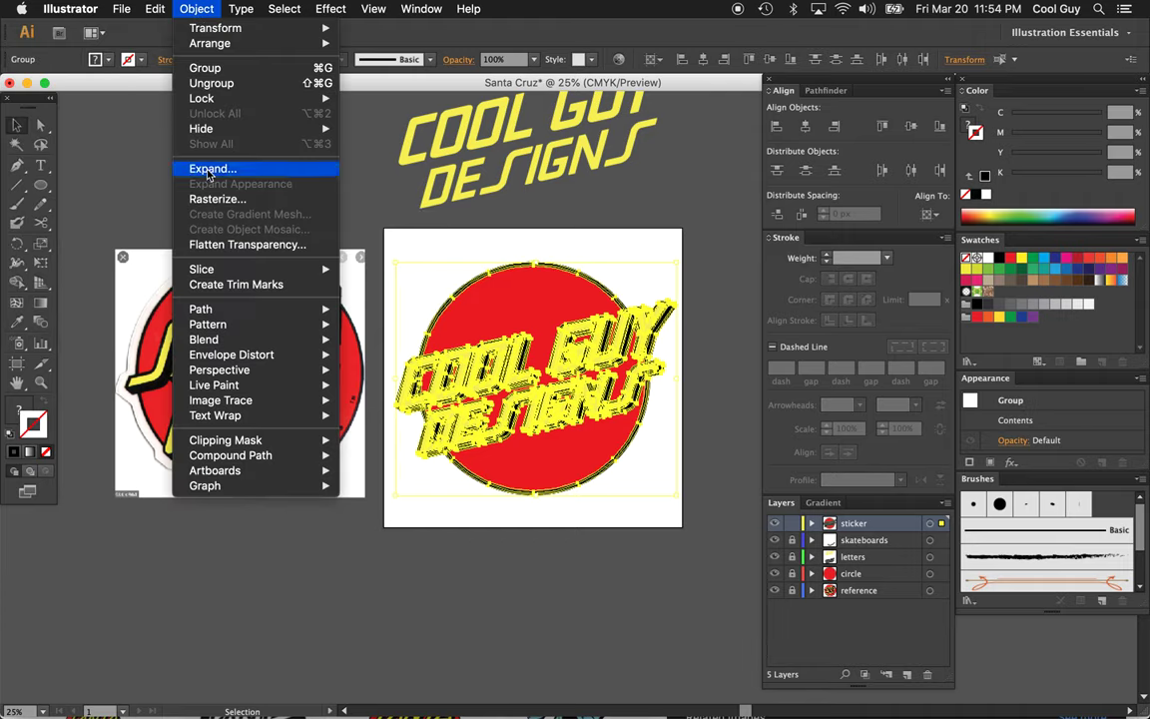
{"action": "key", "text": "Escape"}
{"action": "left_click", "coordinate": [197, 9]}
{"action": "left_click", "coordinate": [351, 272]}
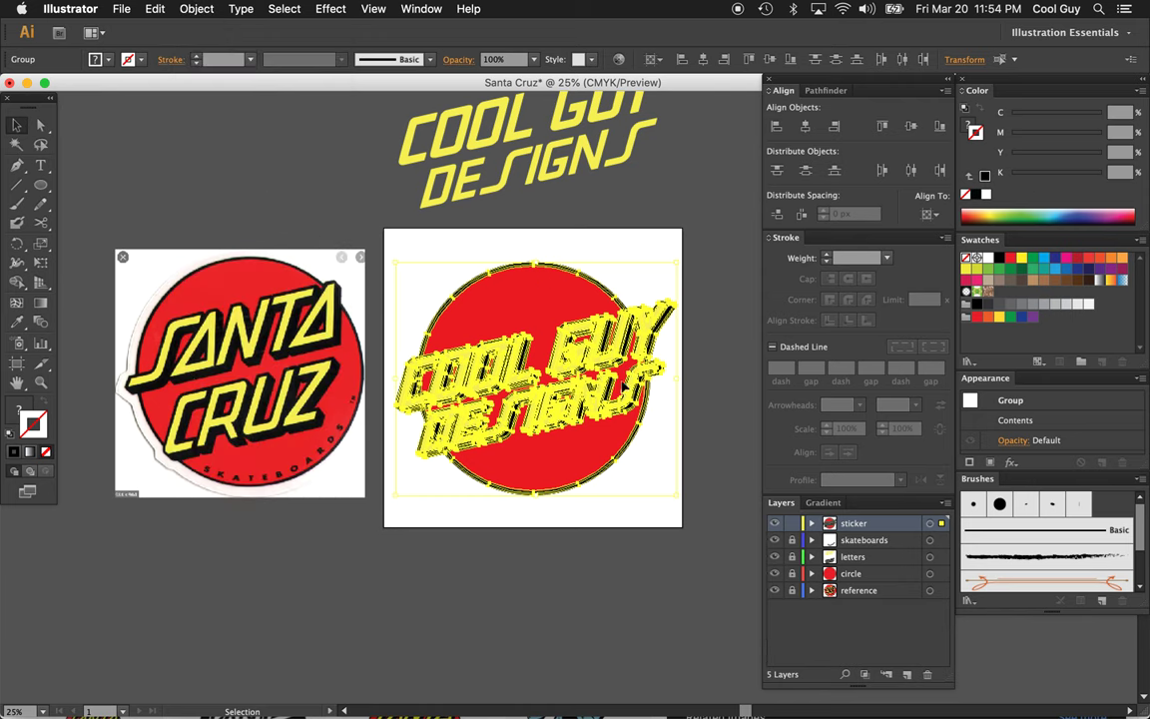
- Unite the expanded lettering and circle into a single silhouette with Pathfinder
{"action": "key", "text": "z"}
{"action": "left_click", "coordinate": [623, 387]}
{"action": "key", "text": "v"}
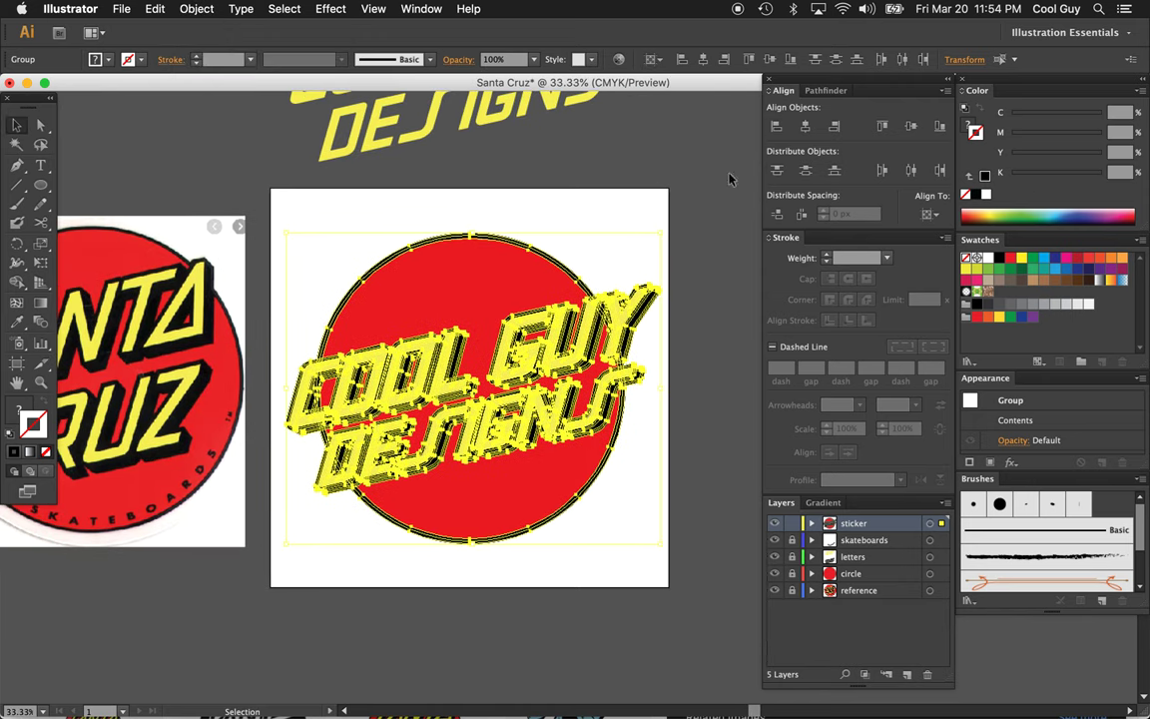
{"action": "left_click", "coordinate": [835, 91]}
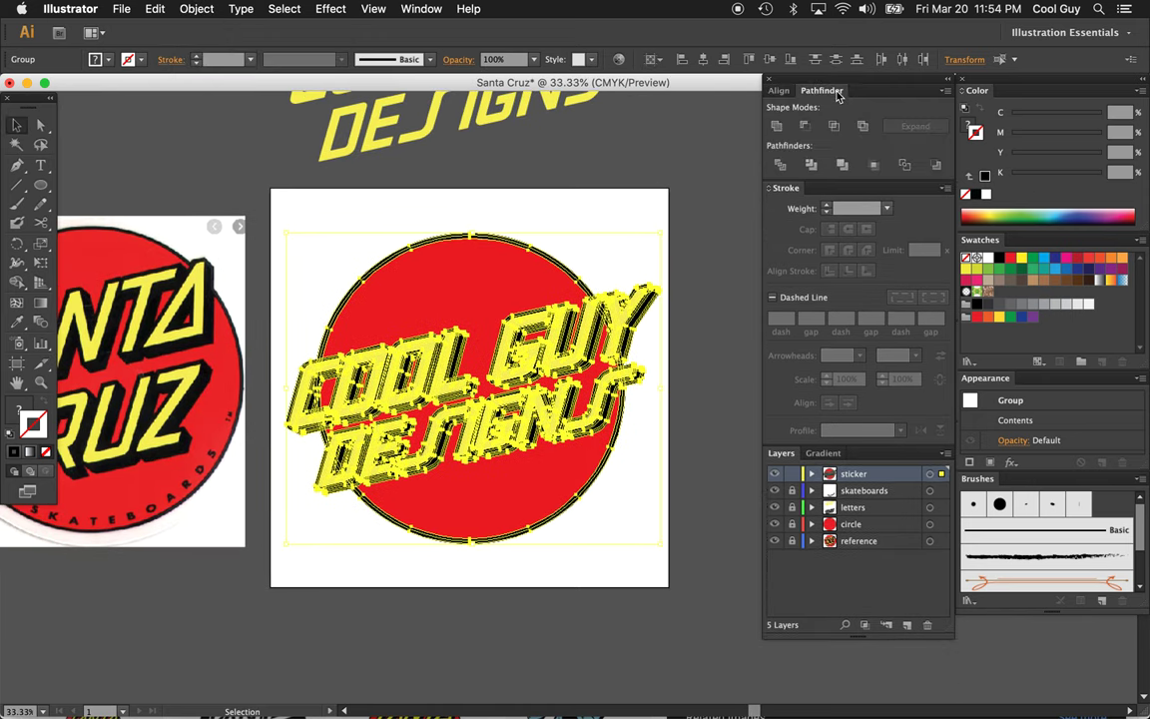
{"action": "left_click", "coordinate": [776, 128]}
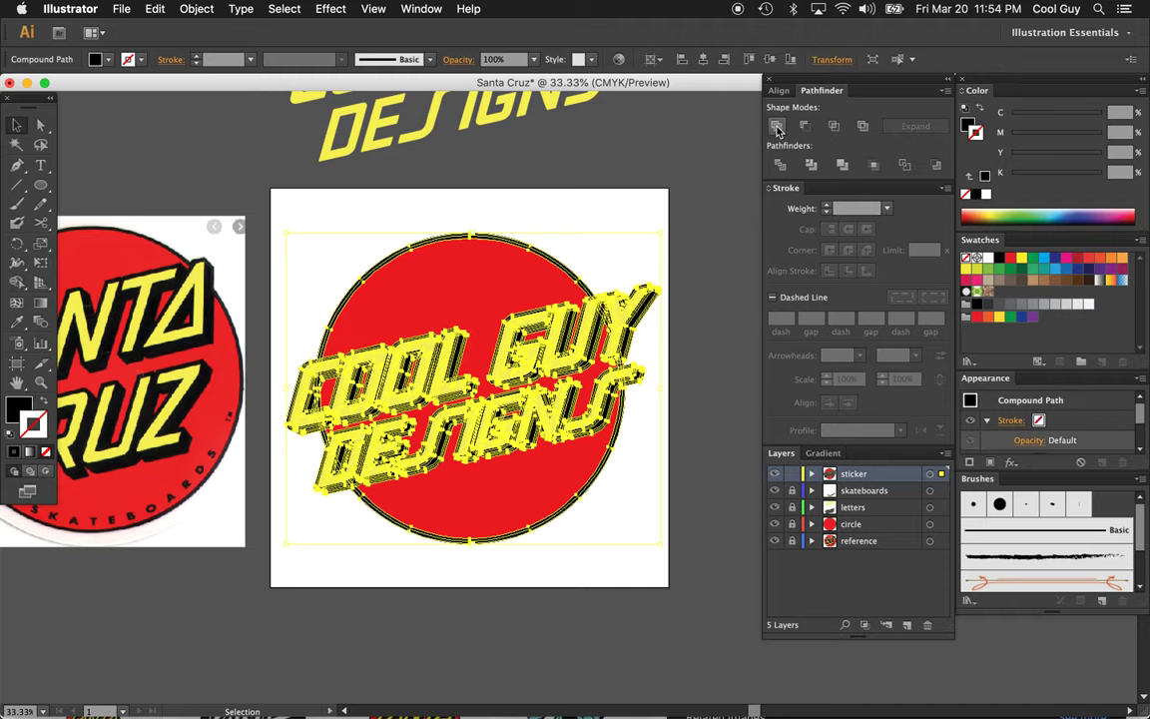
{"action": "left_click", "coordinate": [624, 242]}
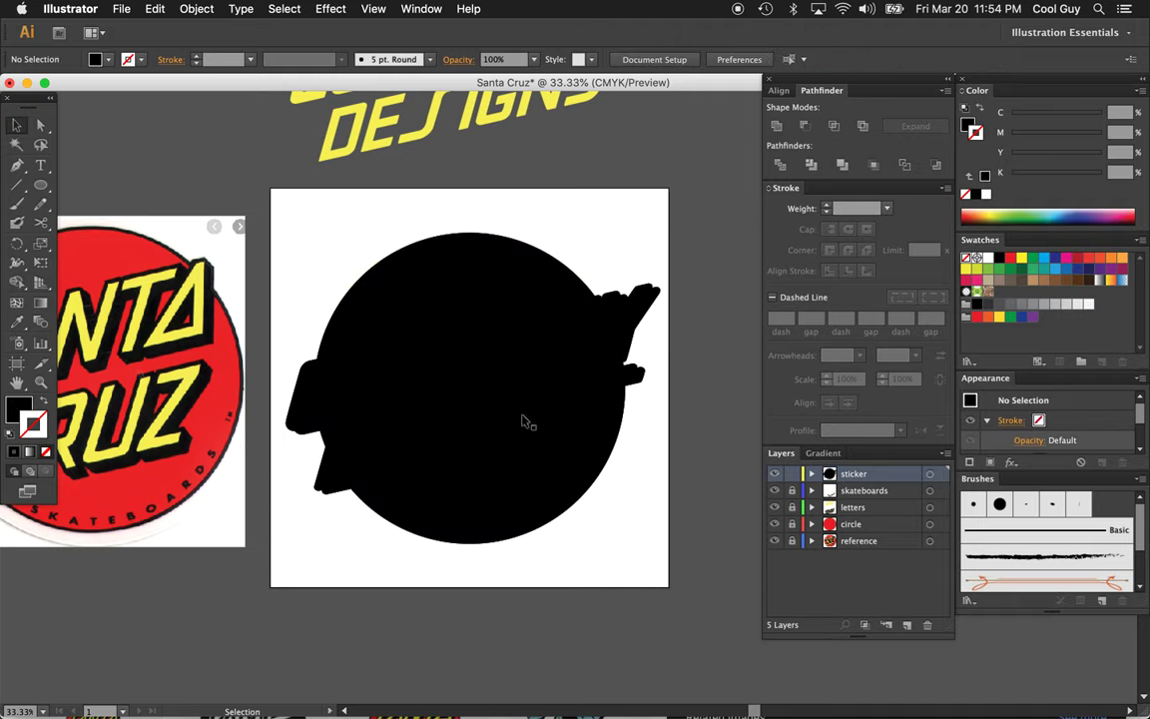
- Give the sticker silhouette a green fill and no stroke
{"action": "left_click", "coordinate": [459, 365]}
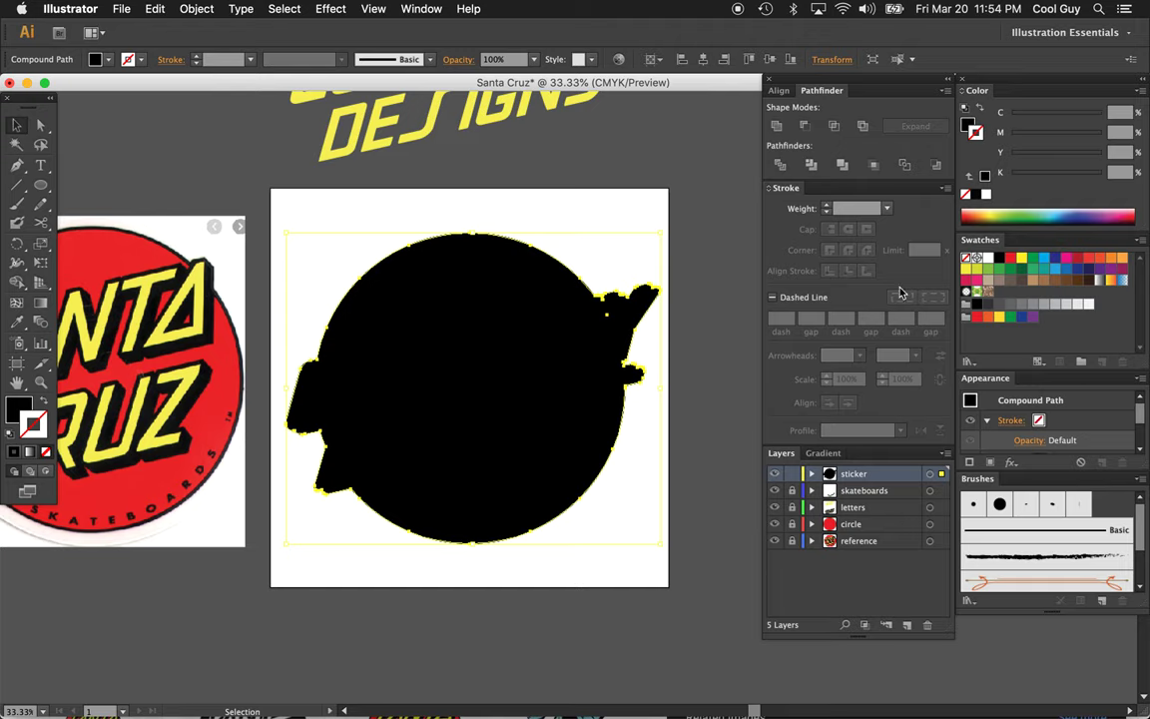
{"action": "left_click", "coordinate": [1032, 257]}
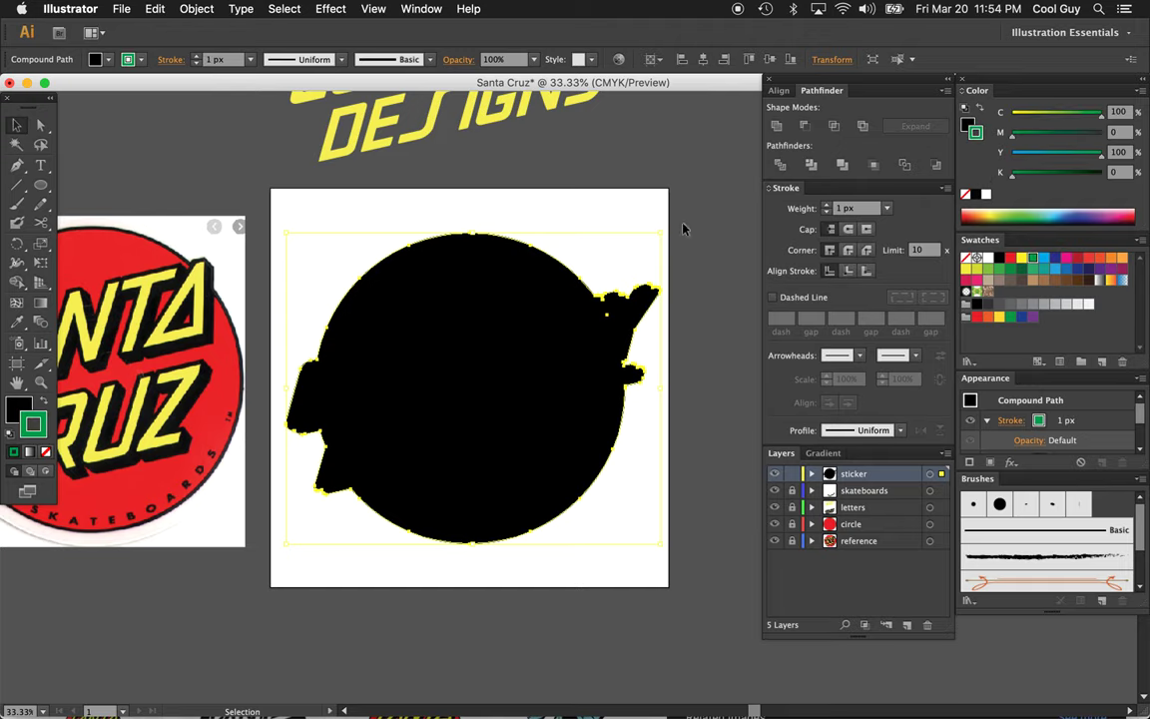
{"action": "left_click", "coordinate": [43, 400]}
{"action": "key", "text": "slash"}
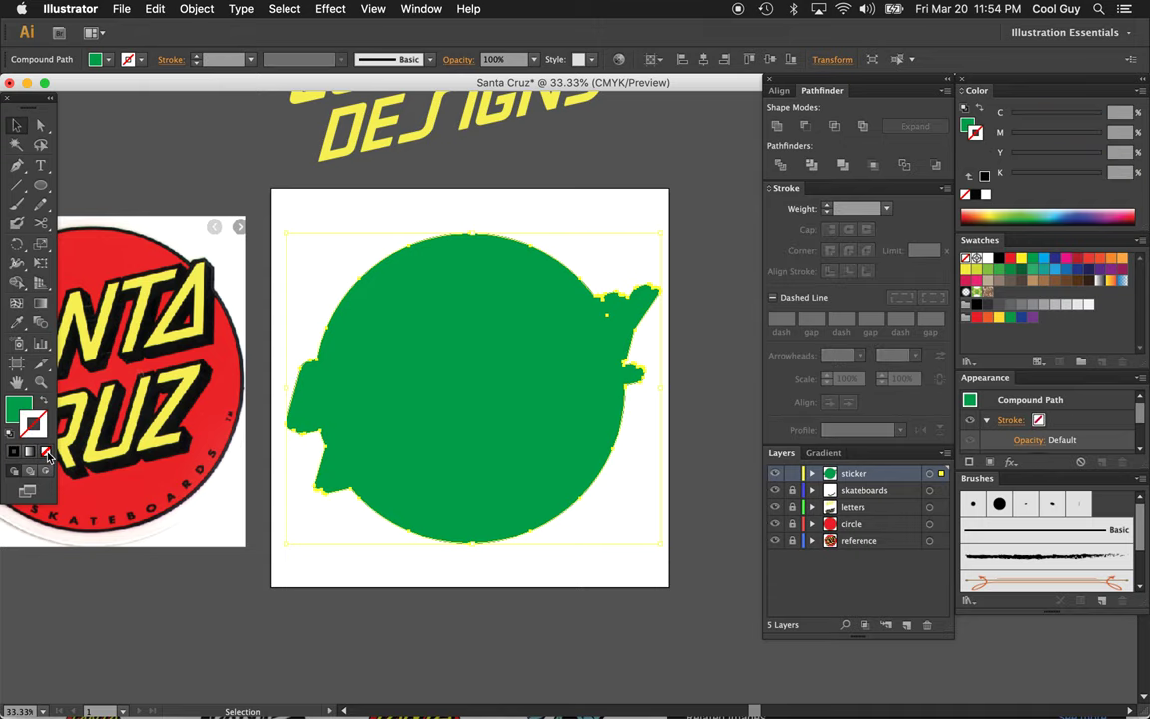
- Shift the green silhouette off the artwork to check its shape, undoing each move
{"action": "left_click", "coordinate": [599, 229]}
{"action": "left_click_drag", "start_coordinate": [558, 337], "coordinate": [557, 487]}
{"action": "key", "text": "super+z"}
{"action": "left_click", "coordinate": [583, 244]}
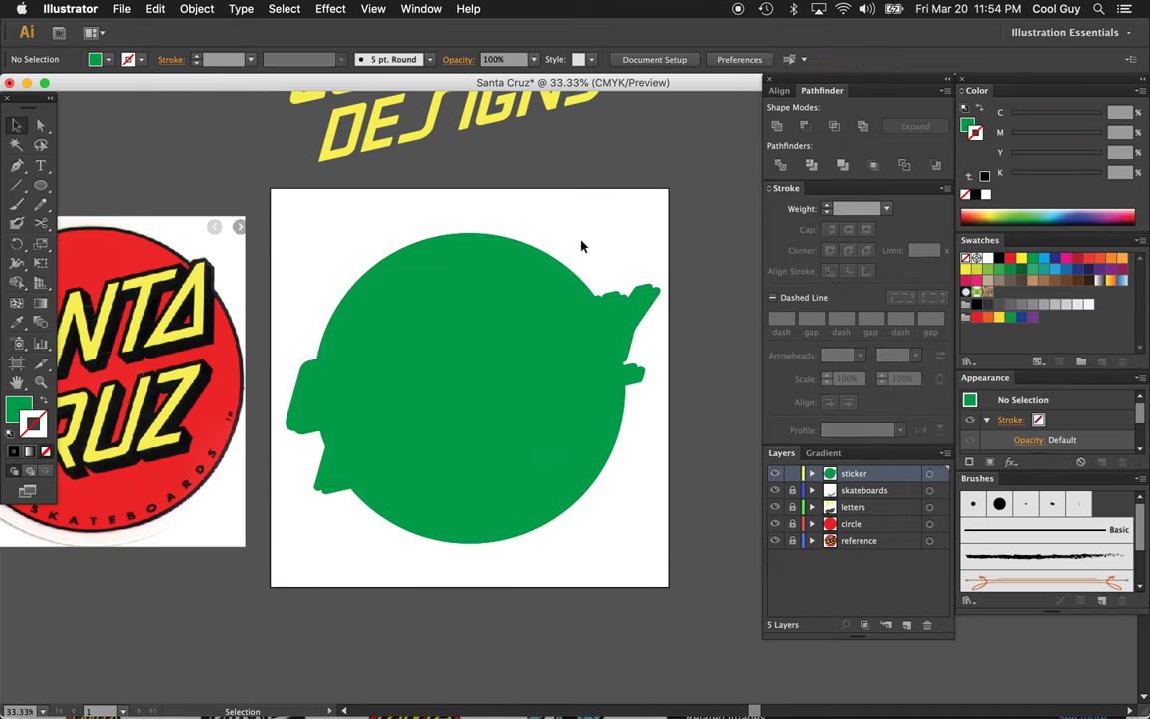
{"action": "left_click_drag", "start_coordinate": [526, 248], "coordinate": [556, 262]}
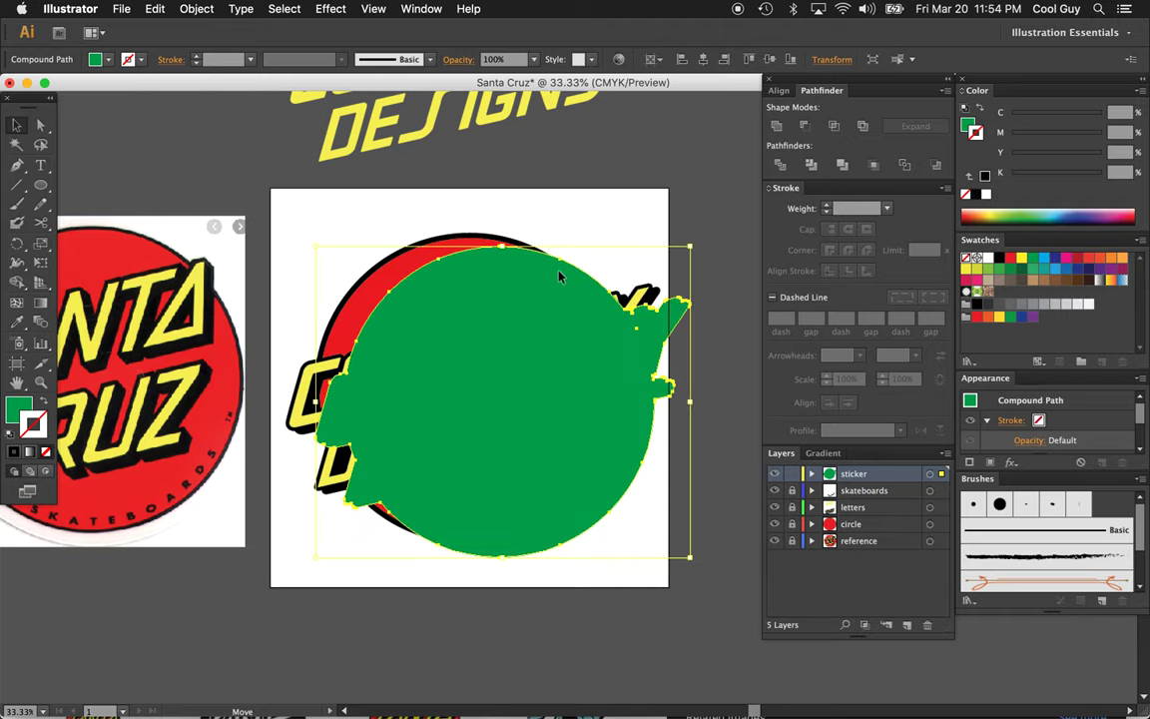
{"action": "key", "text": "super+z"}
{"action": "left_click_drag", "start_coordinate": [517, 304], "coordinate": [520, 354]}
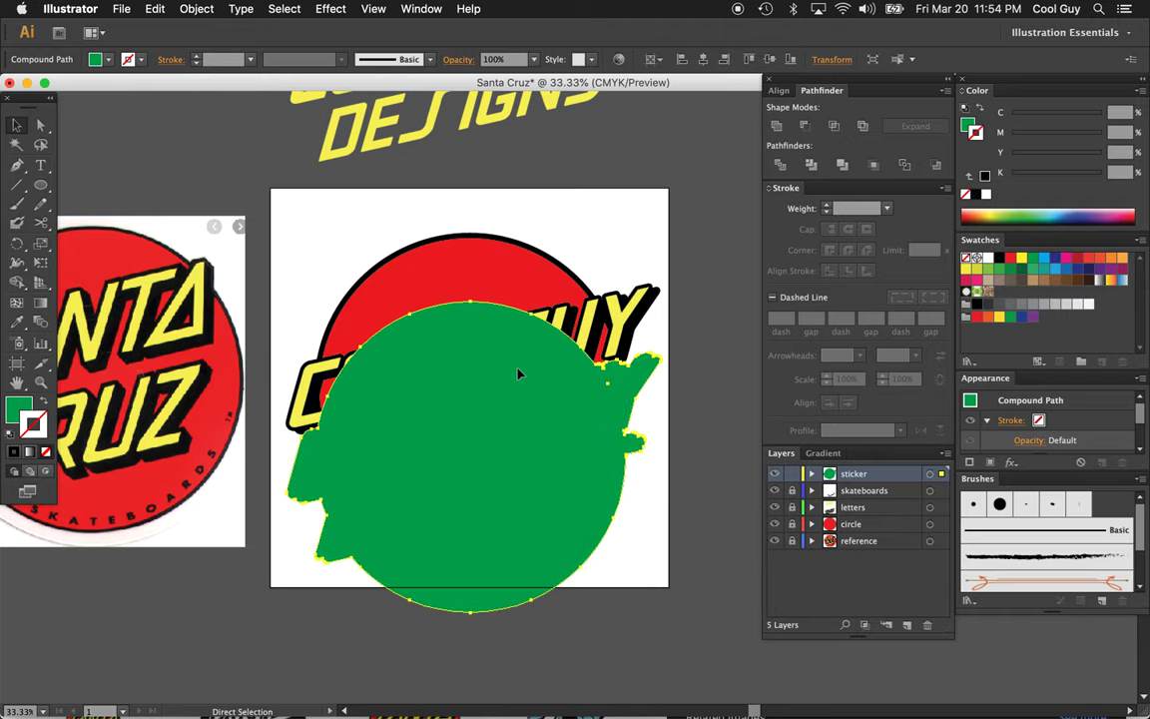
{"action": "key", "text": "super+z"}
{"action": "left_click", "coordinate": [657, 180]}
- Give the sticker silhouette a white fill and a 20 px white stroke
{"action": "left_click", "coordinate": [511, 318]}
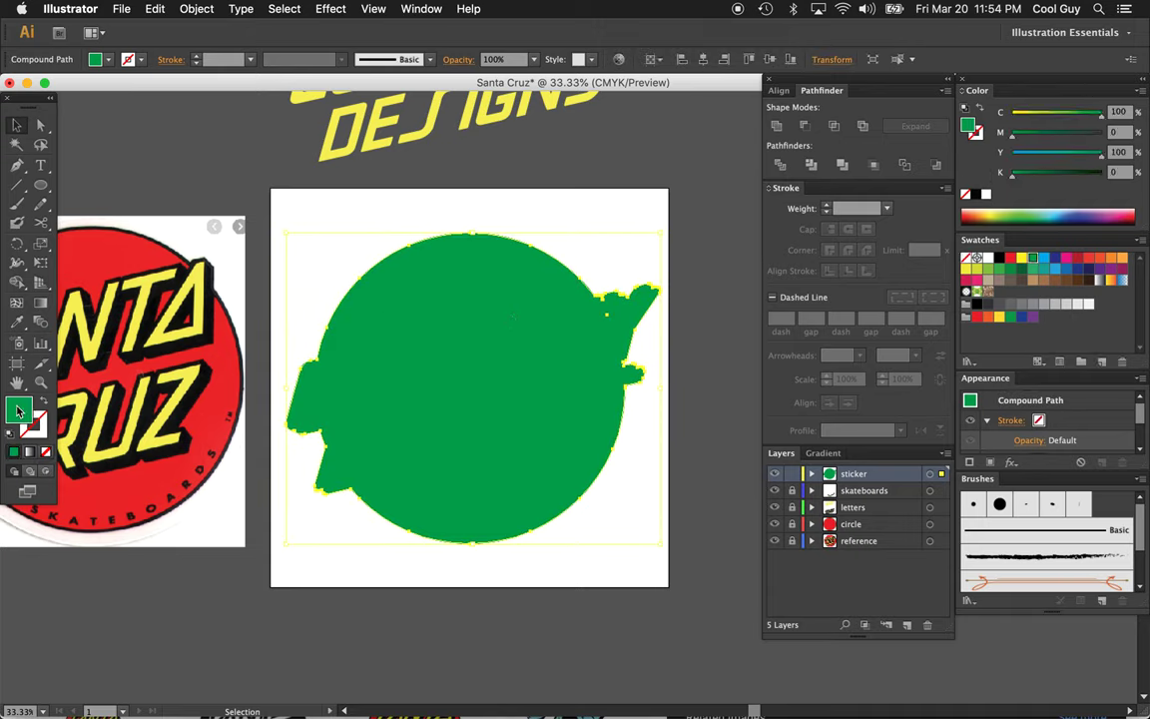
{"action": "left_click", "coordinate": [989, 260]}
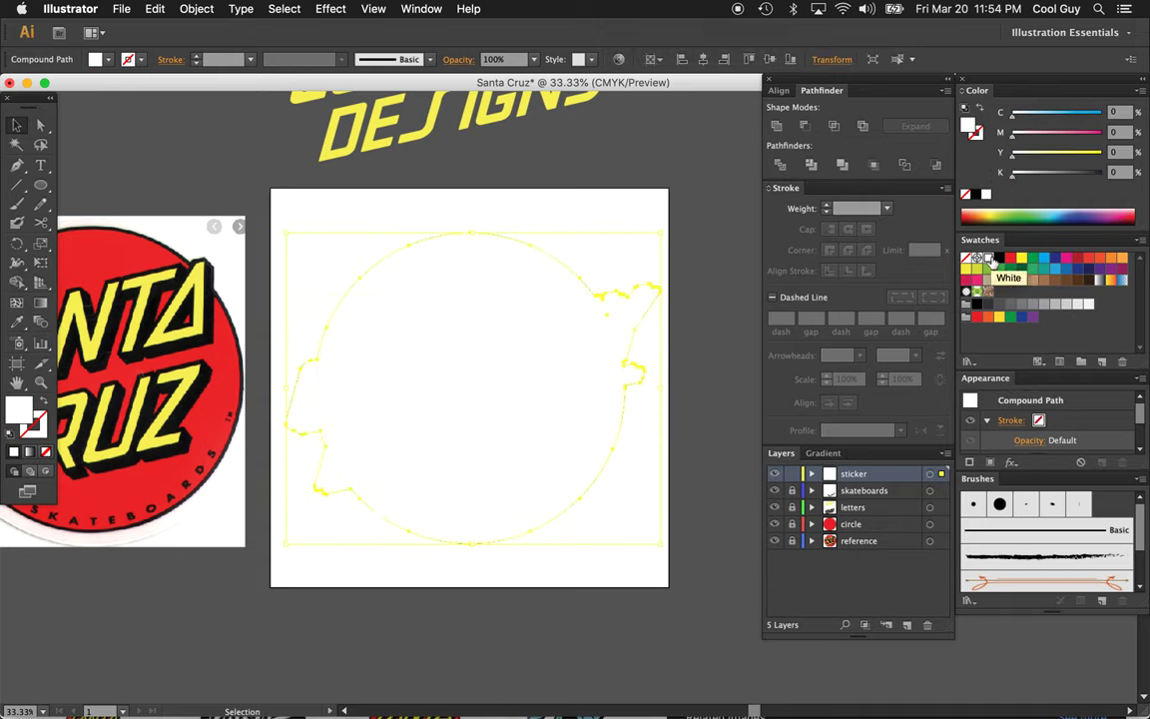
{"action": "left_click", "coordinate": [977, 136]}
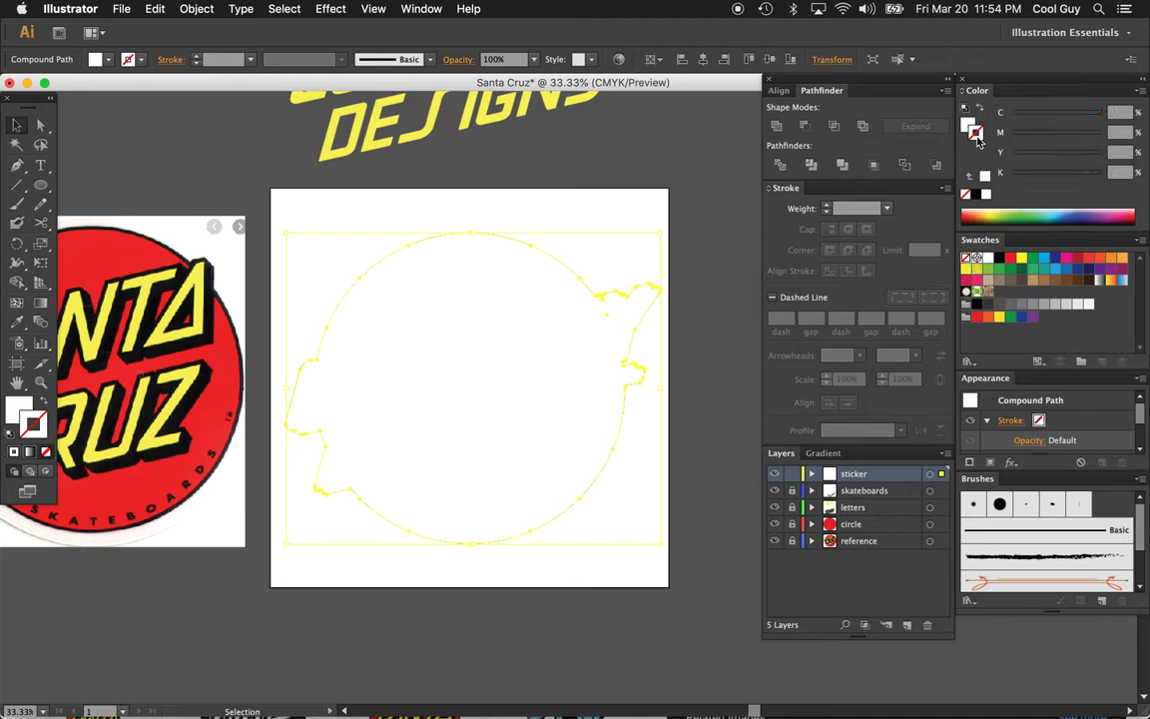
{"action": "left_click", "coordinate": [988, 259]}
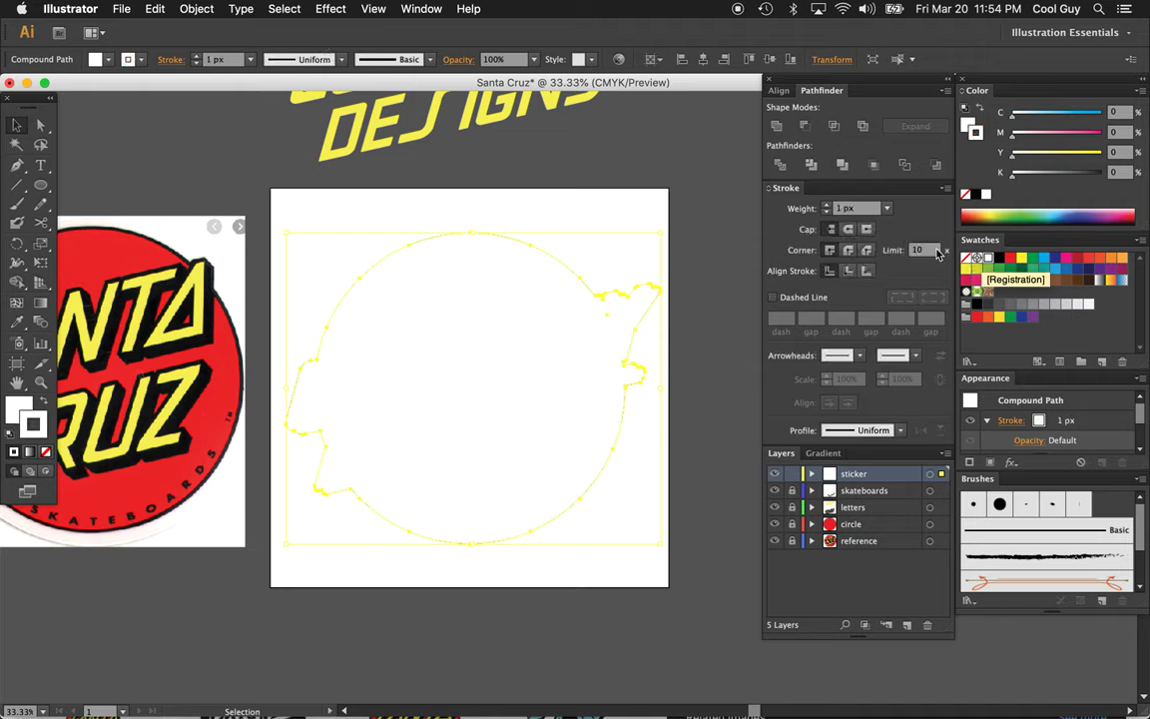
{"action": "left_click", "coordinate": [865, 209]}
{"action": "type", "text": "20"}
{"action": "key", "text": "Return"}
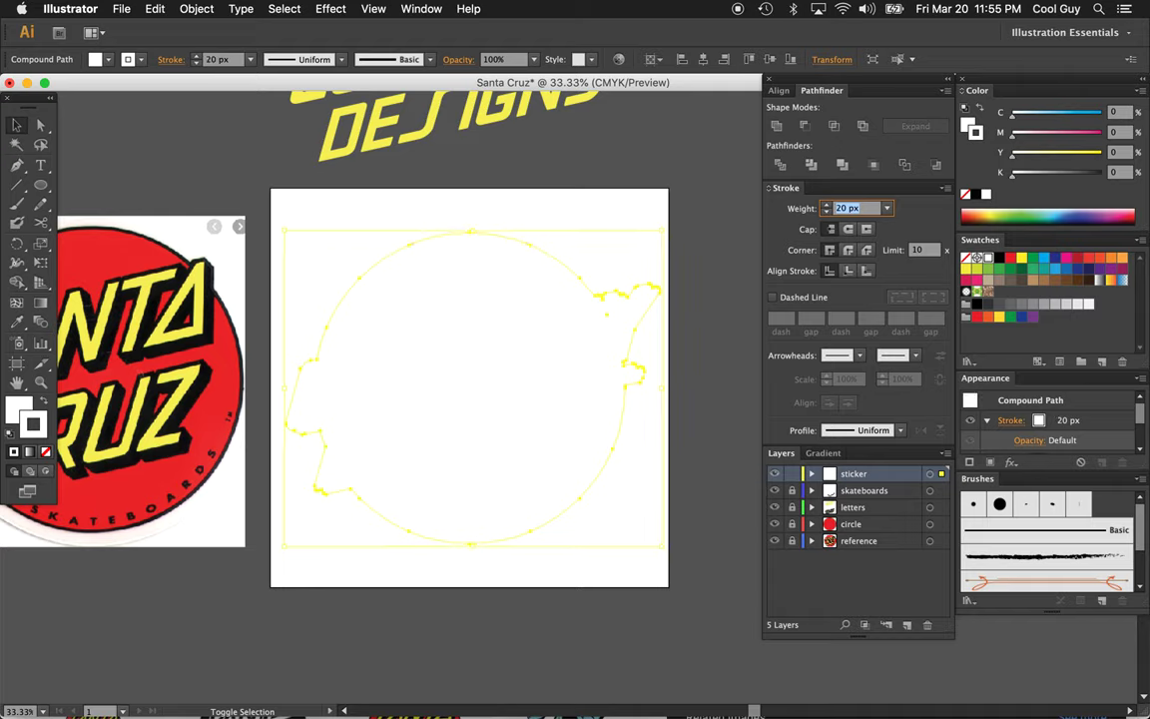
- Set the sticker silhouette's stroke to 30 px and add a Multiply drop shadow with 75% opacity, 7 px offsets and 5 px blur
{"action": "key", "text": "Return"}
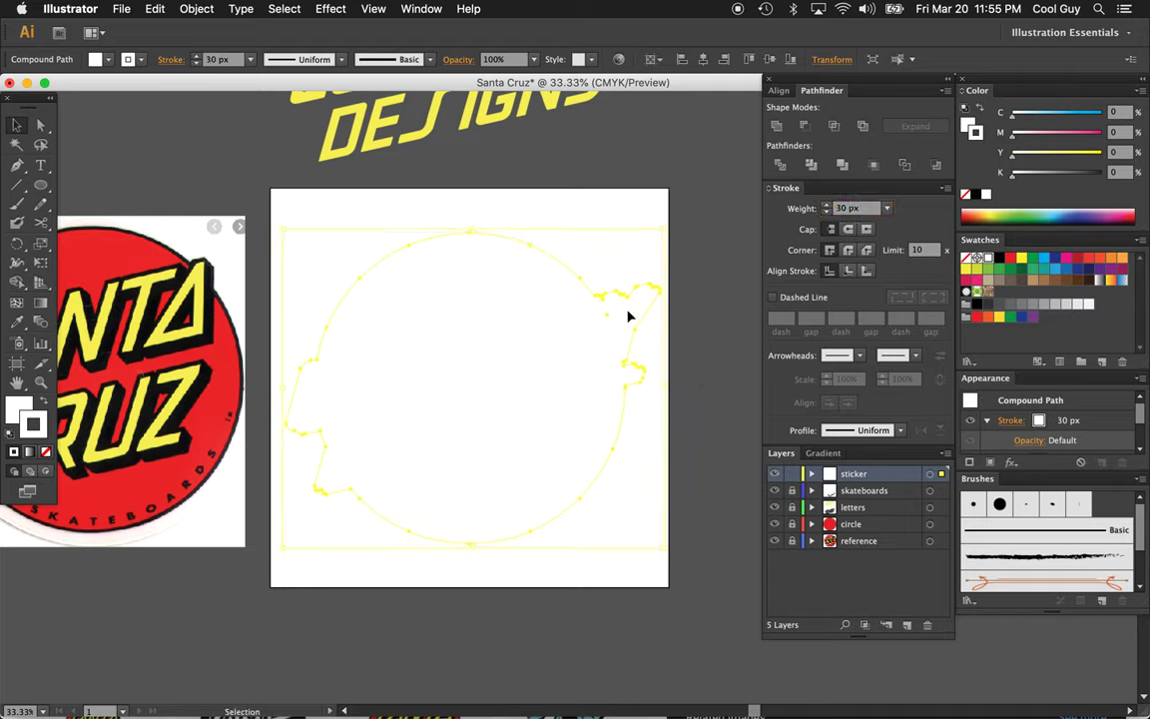
{"action": "left_click", "coordinate": [331, 10]}
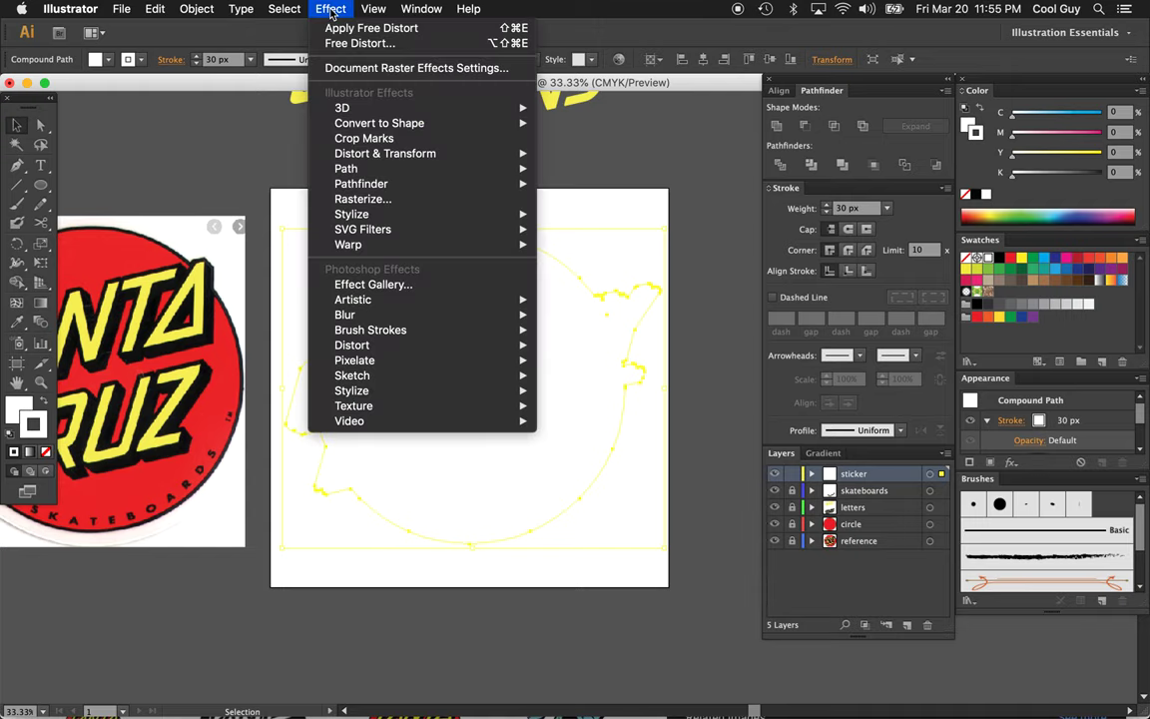
{"action": "mouse_move", "coordinate": [449, 214]}
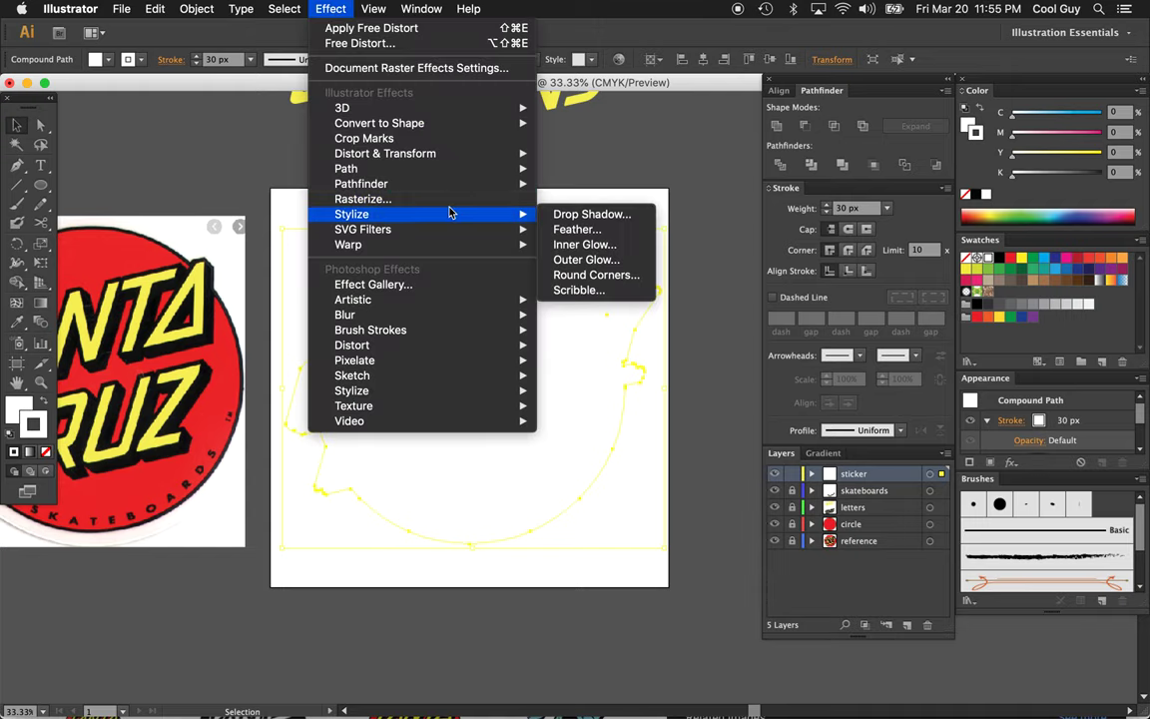
{"action": "left_click", "coordinate": [574, 214]}
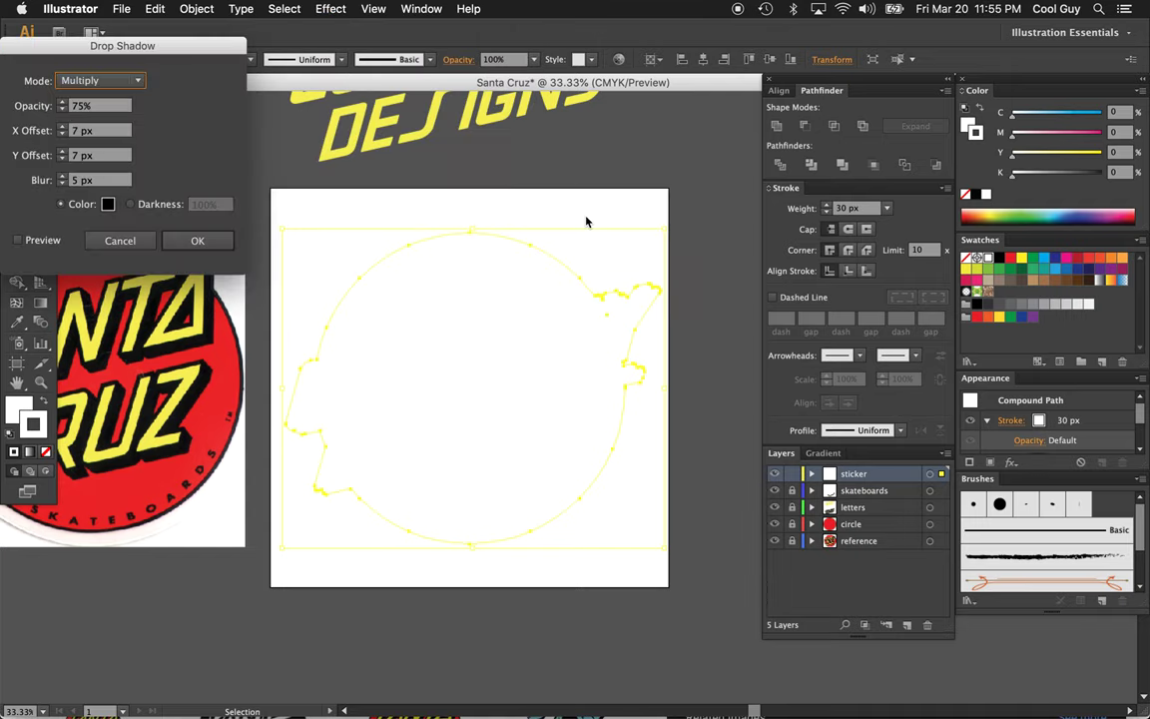
{"action": "left_click", "coordinate": [18, 240]}
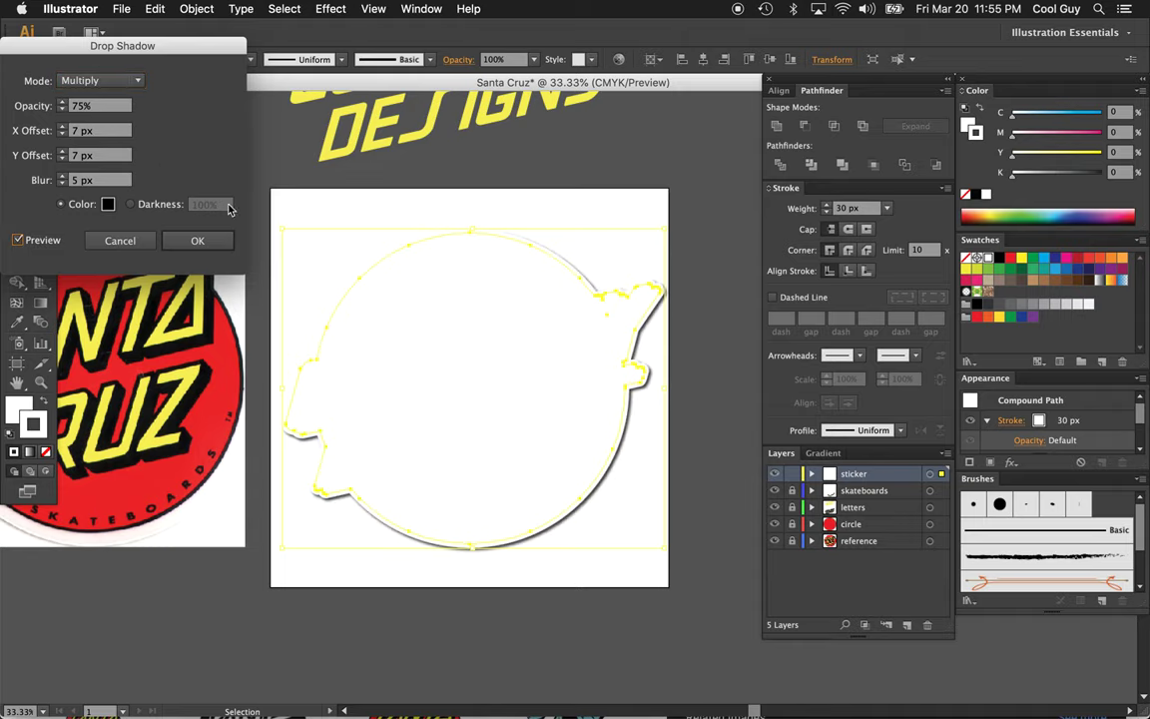
{"action": "left_click", "coordinate": [198, 243]}
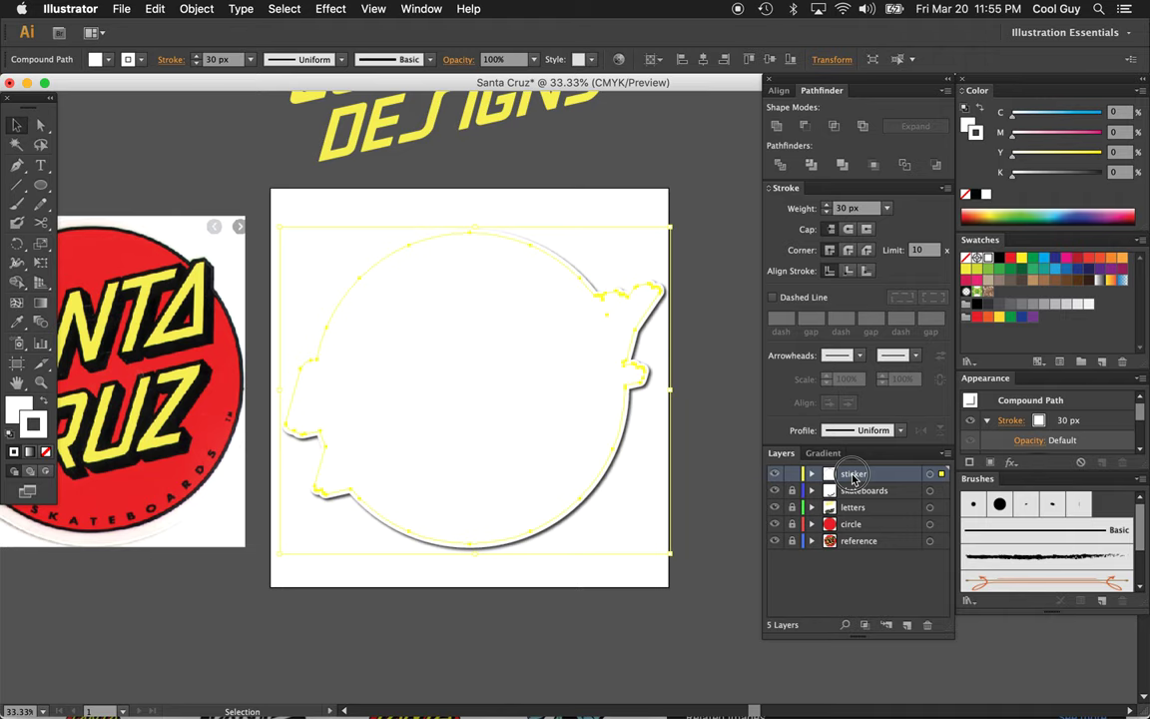
- Move the sticker layer between the circle and reference layers, behind the artwork, and deselect the silhouette
{"action": "left_click_drag", "start_coordinate": [853, 478], "coordinate": [852, 536]}
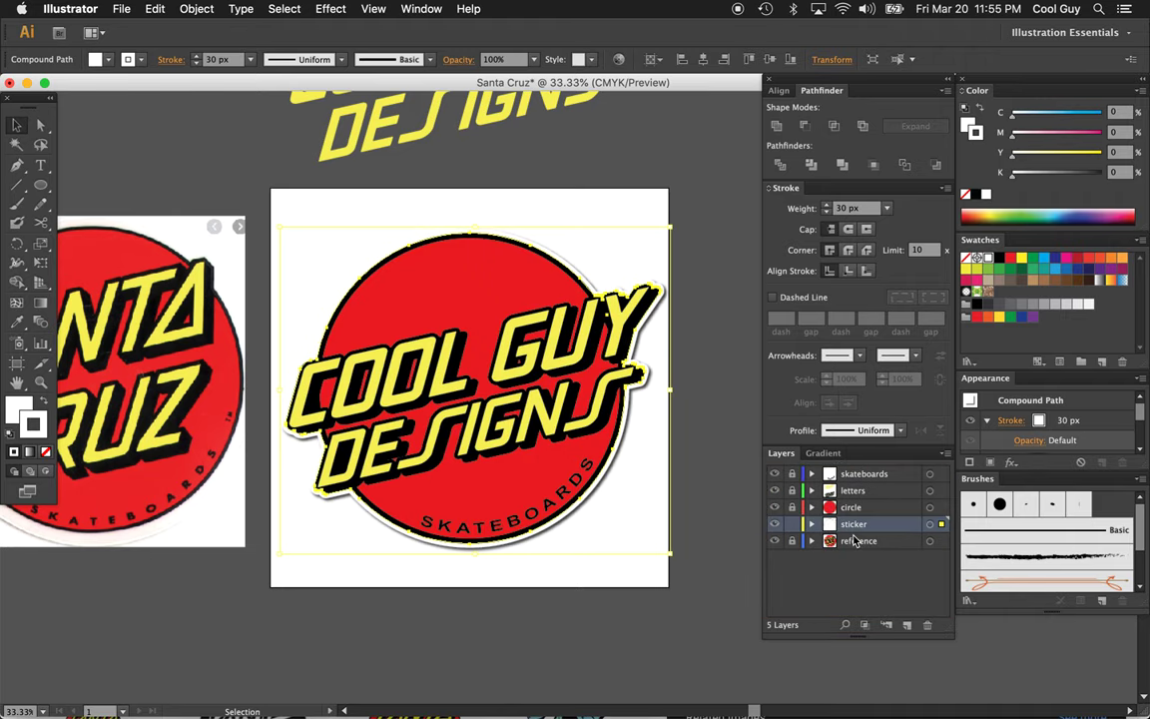
{"action": "left_click", "coordinate": [719, 249]}
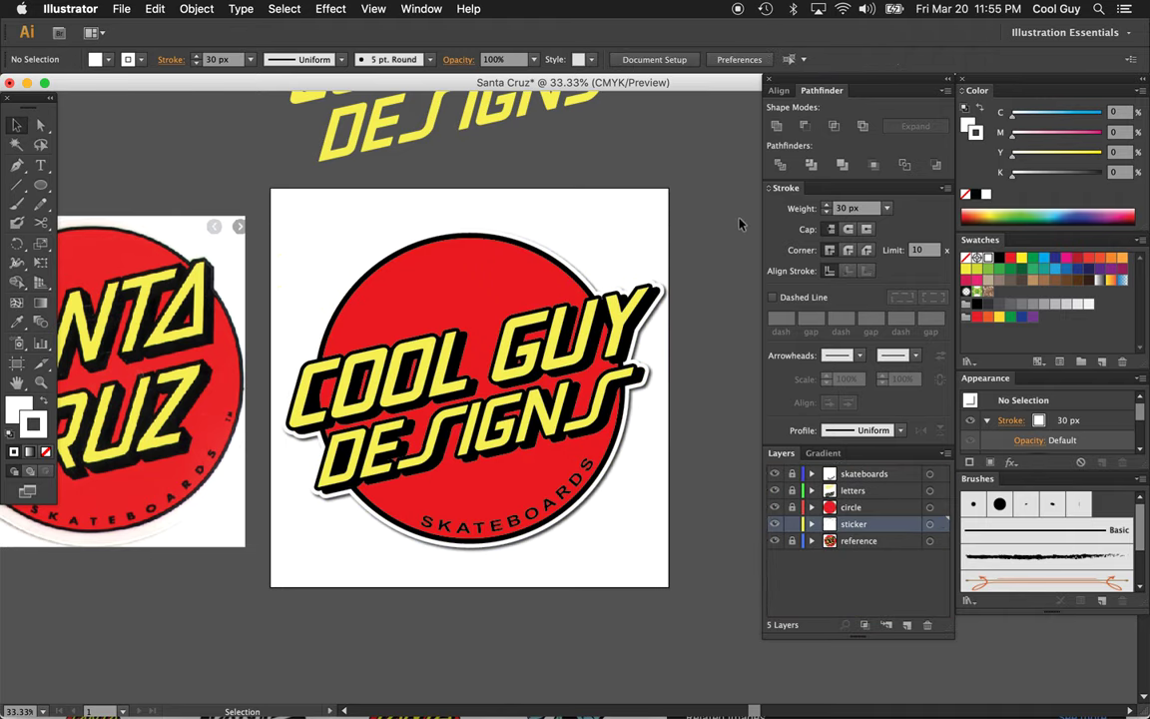